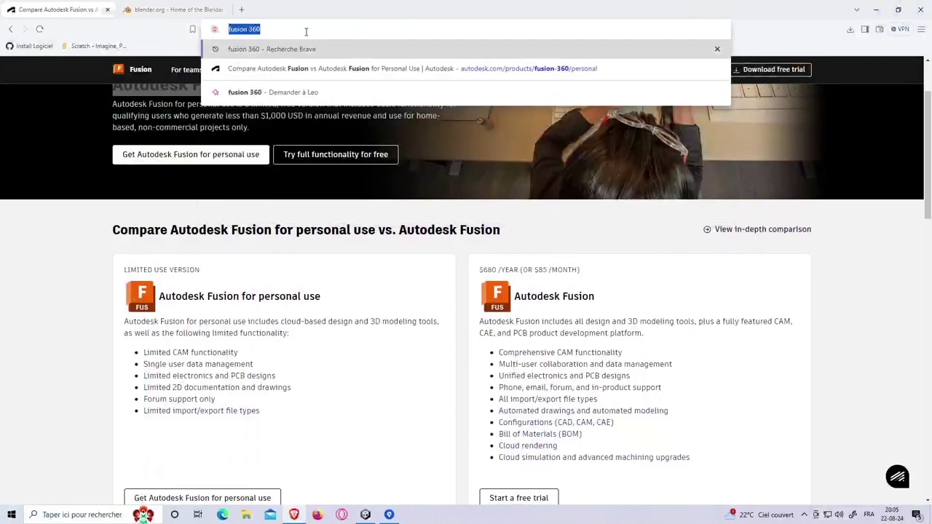
Step: Search Brave for 'fusion 360', open Autodesk's personal-use page and dismiss the region popup
text(sion+)
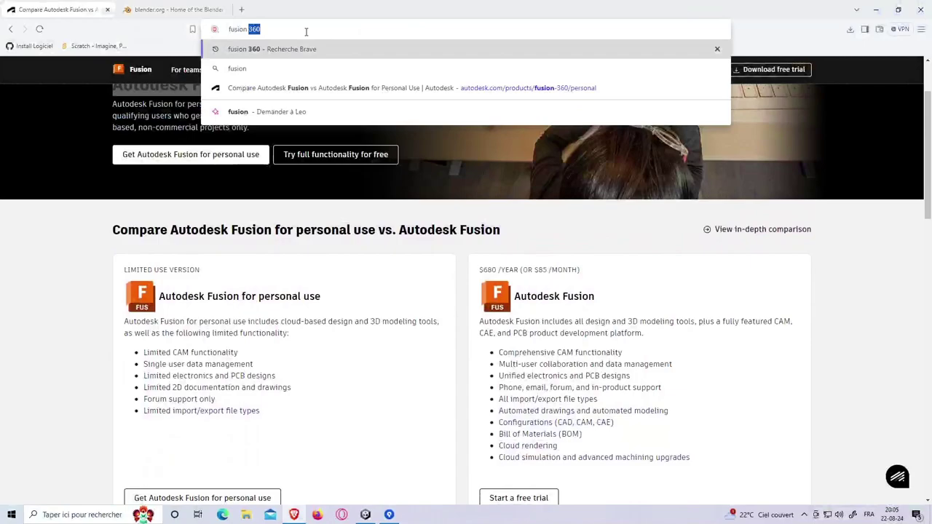
text(360)
key(Return)
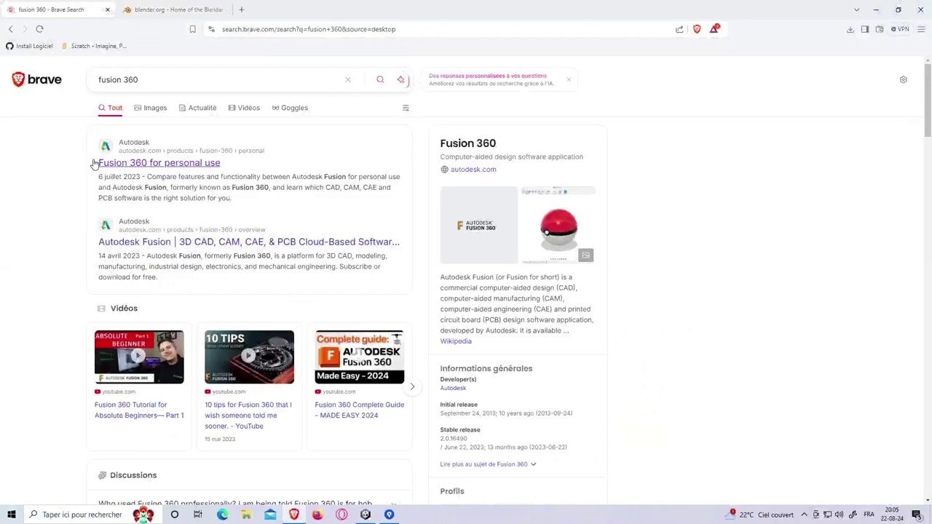
click(152, 165)
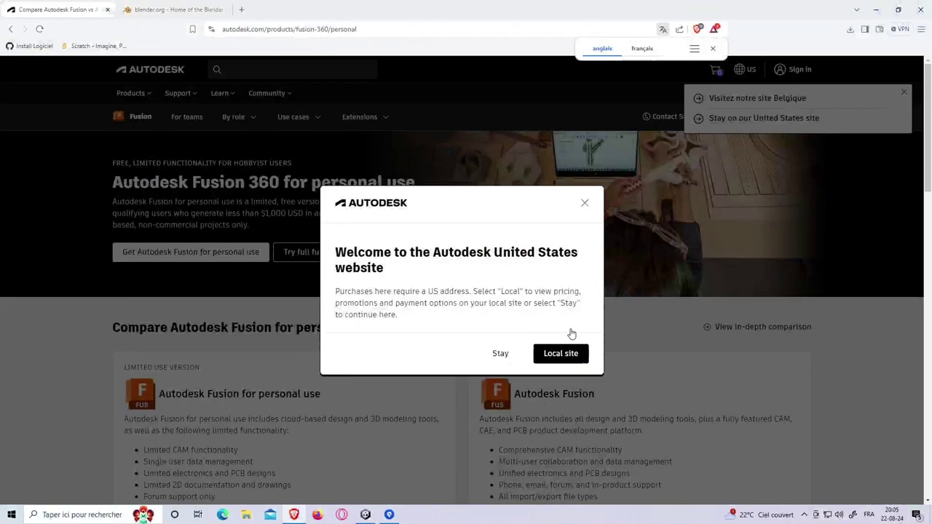
click(585, 204)
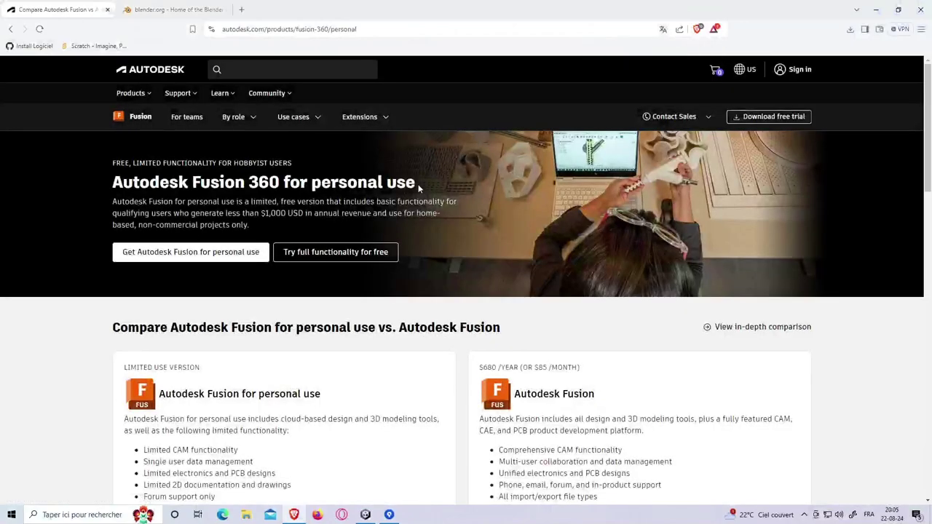
drag(419, 189, 116, 186)
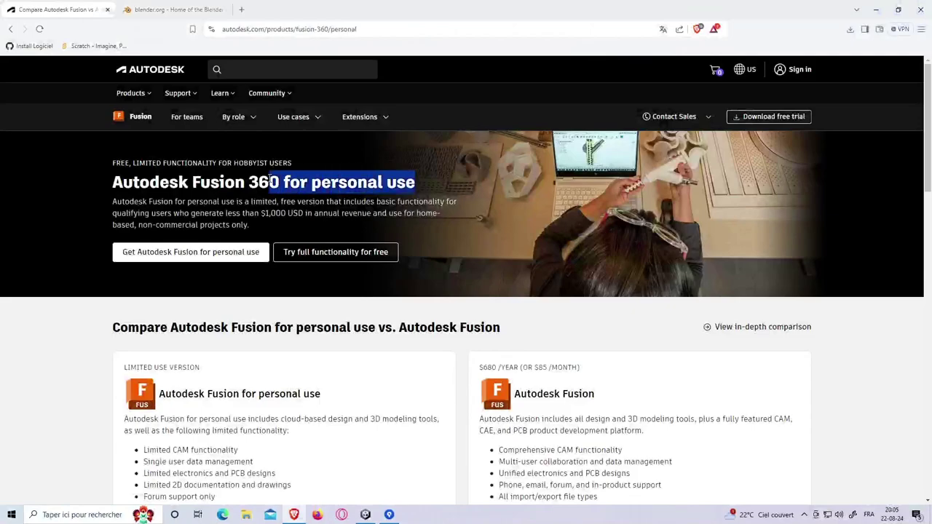
Step: Start a new Autodesk account and fill in the first name, last name and e-mail
click(218, 259)
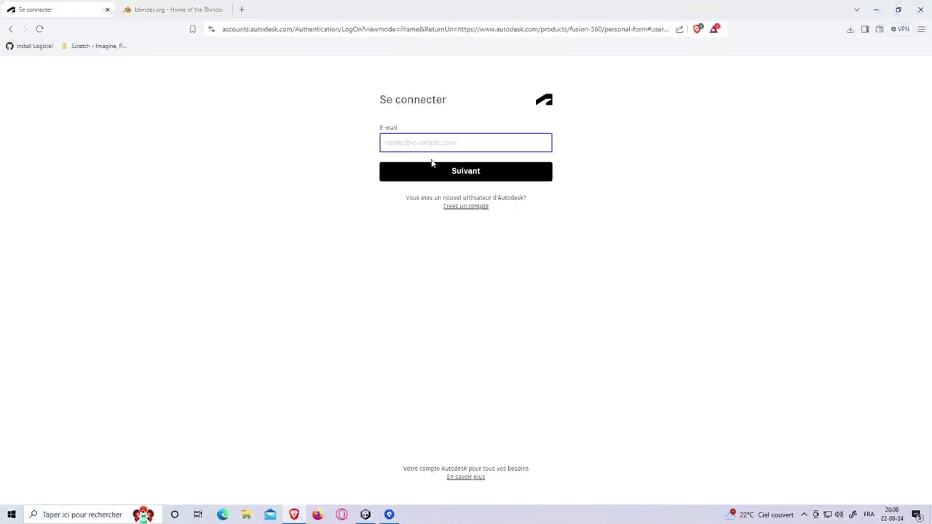
click(464, 207)
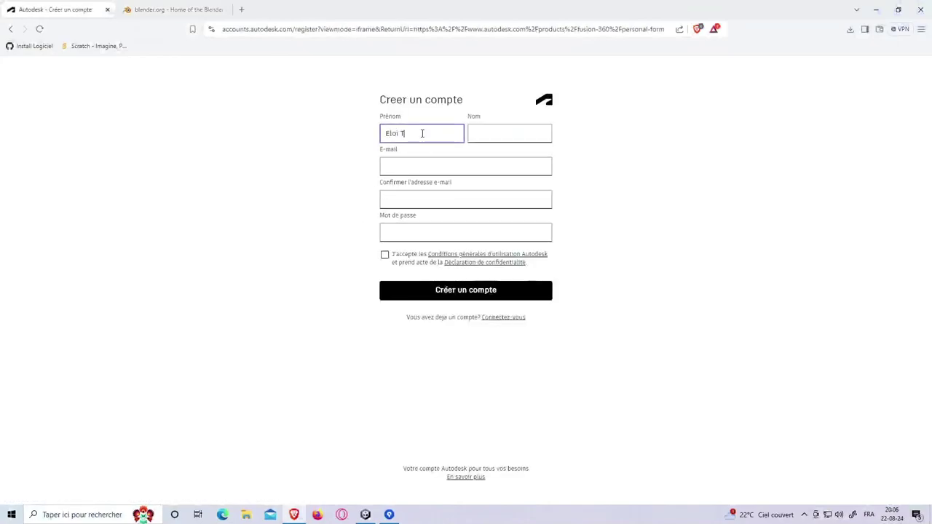
key(Tab)
text(T)
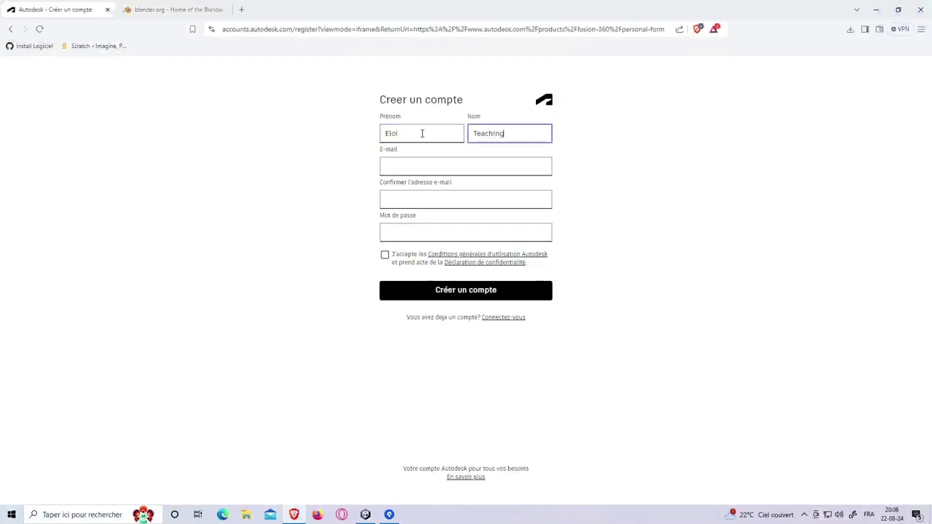
key(Tab)
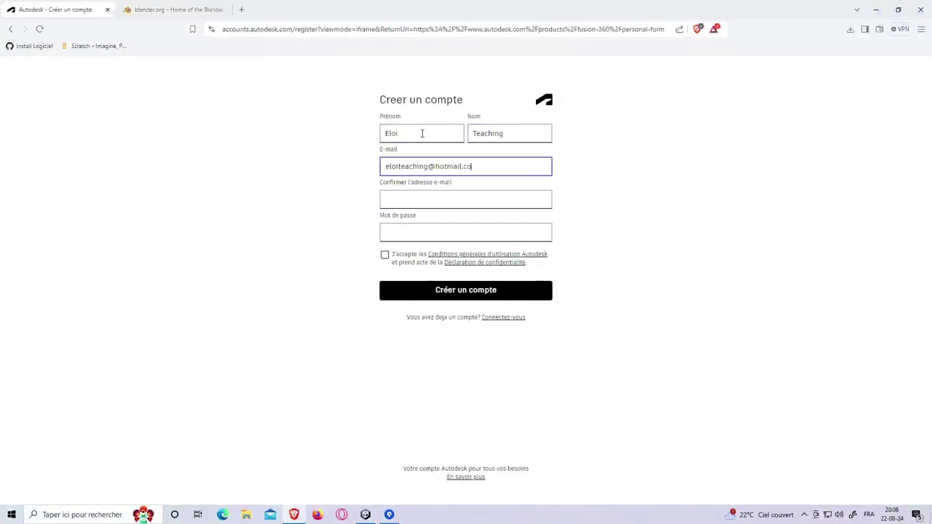
text(m)
key(Tab)
text(eloiteachin)
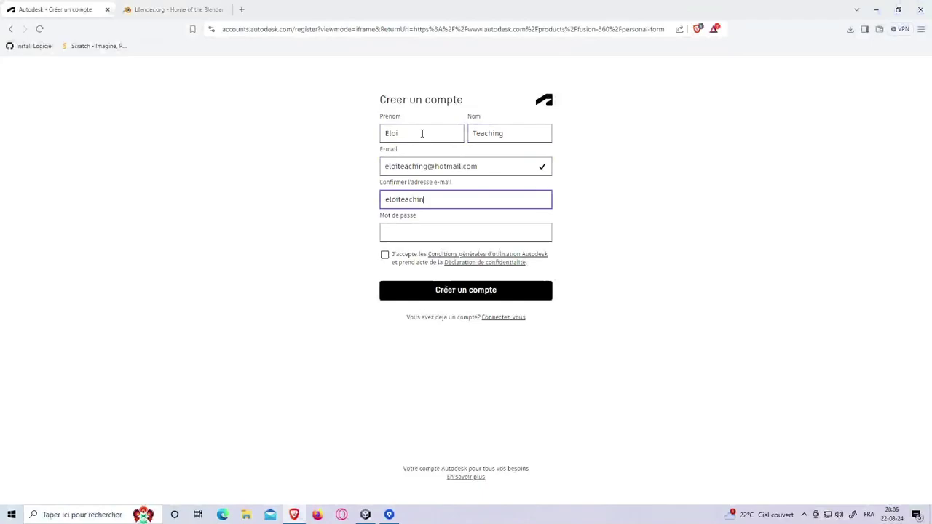
Step: Correct the confirmation e-mail, enter a password, accept the terms and submit the registration
key(BackSpace)
double_click(441, 166)
text(g)
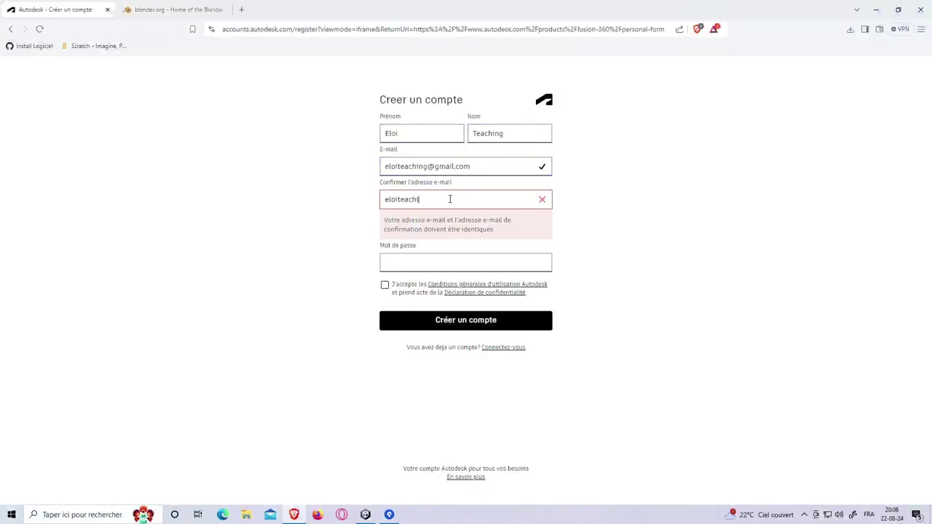
double_click(450, 199)
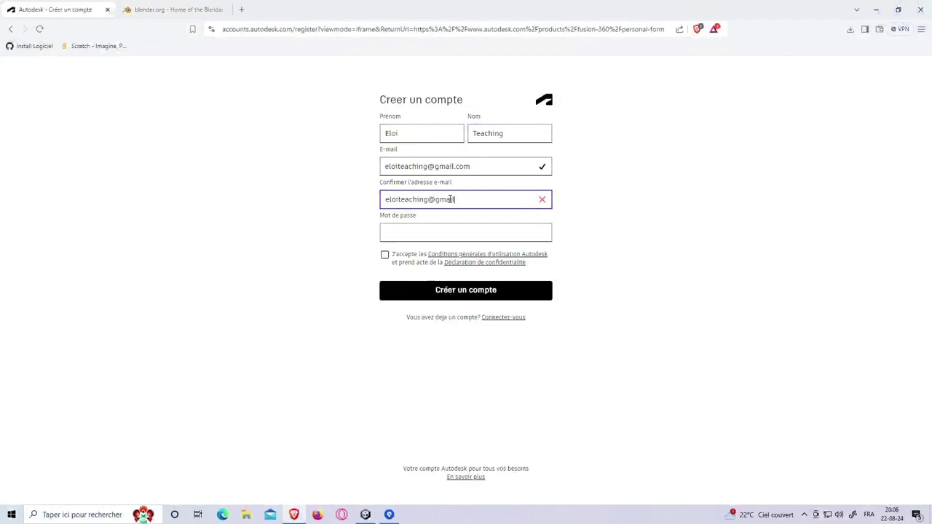
key(Tab)
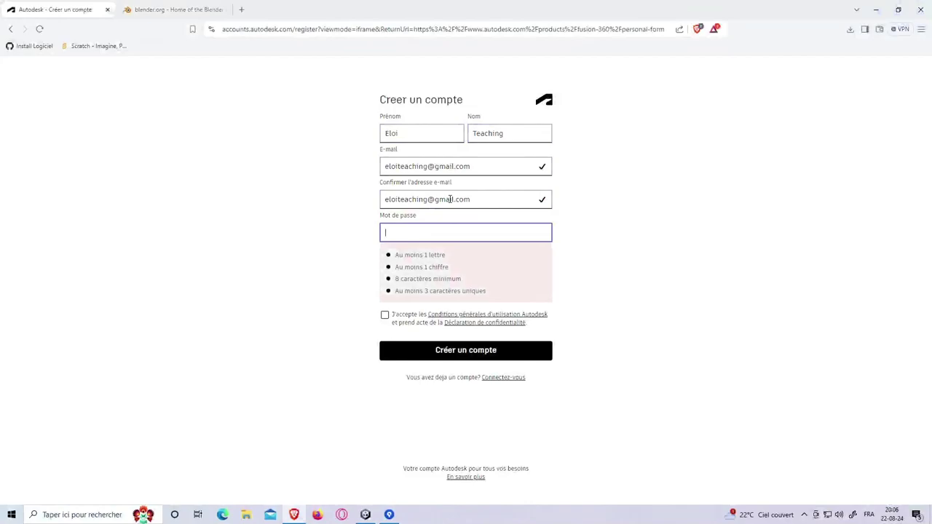
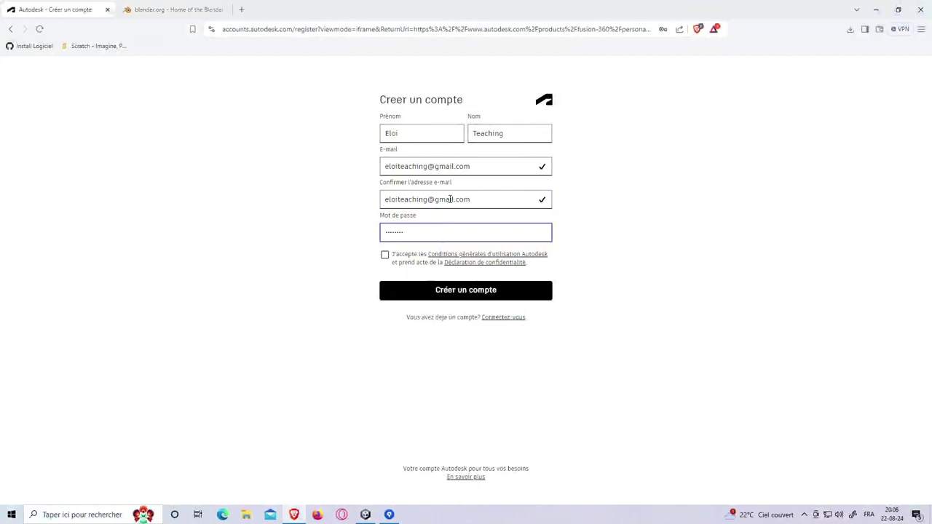
click(385, 255)
click(463, 290)
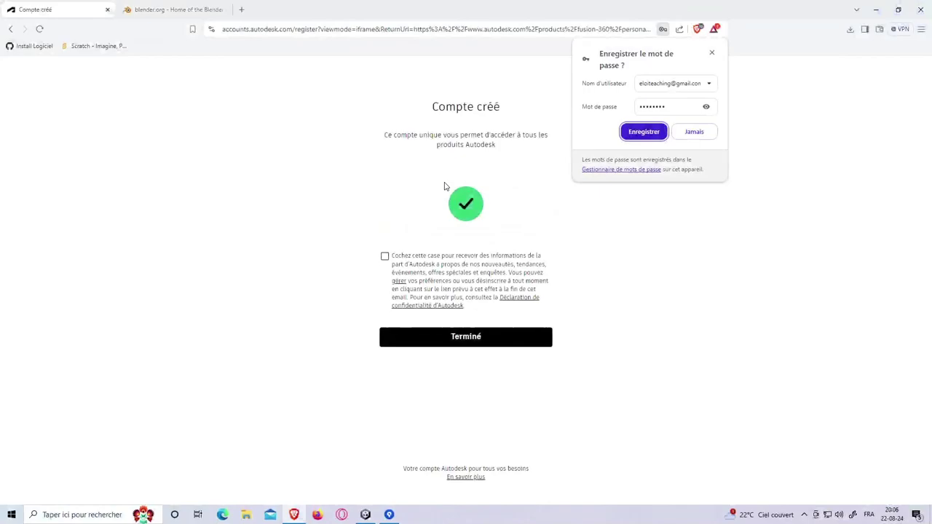
Step: Decline saving the password, finish account creation and switch to the local Autodesk site
click(641, 133)
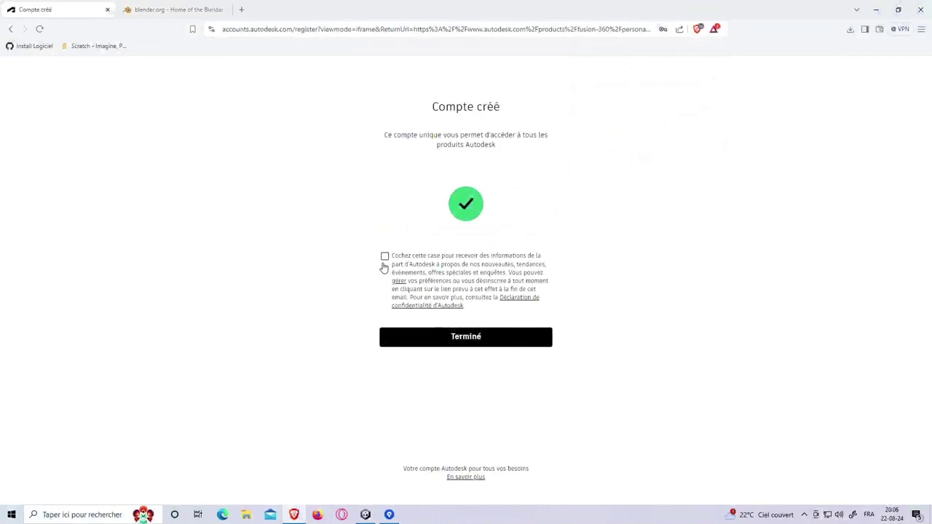
click(466, 337)
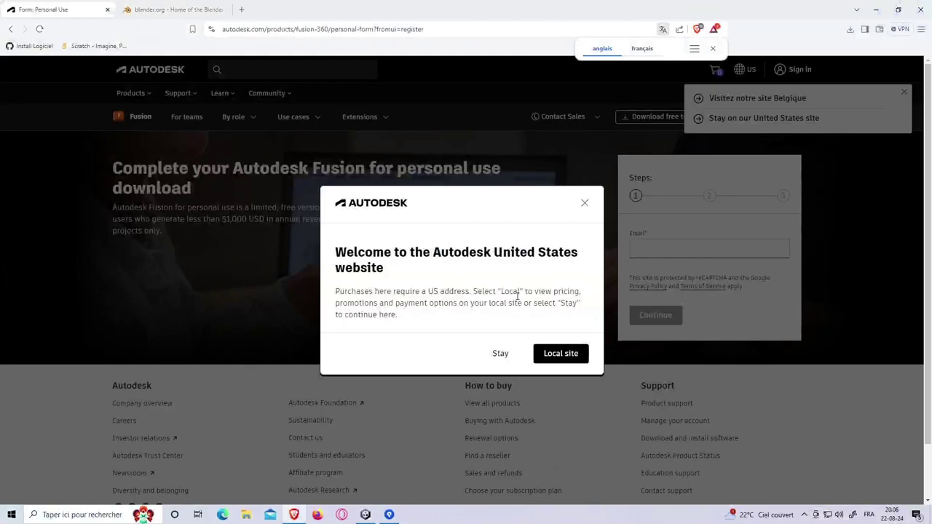
click(552, 358)
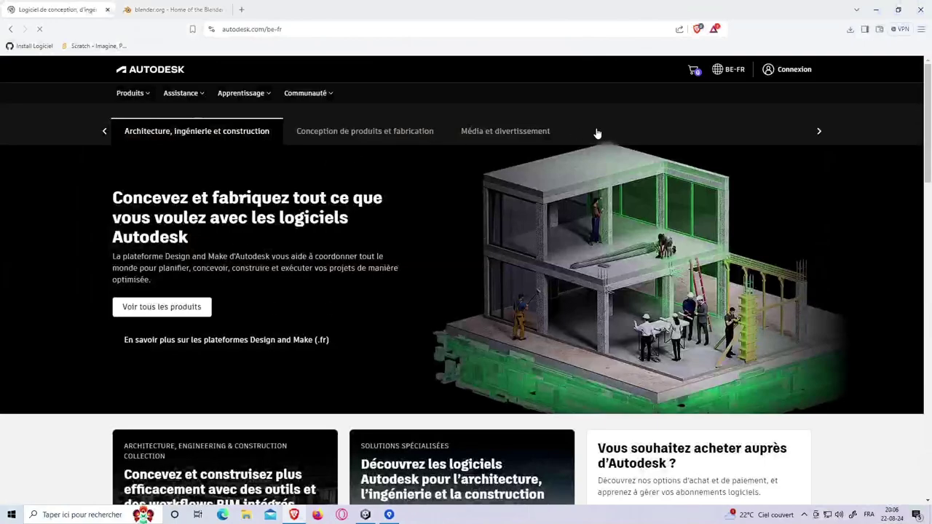
scroll(290, 181, down, 5)
scroll(251, 261, down, 3)
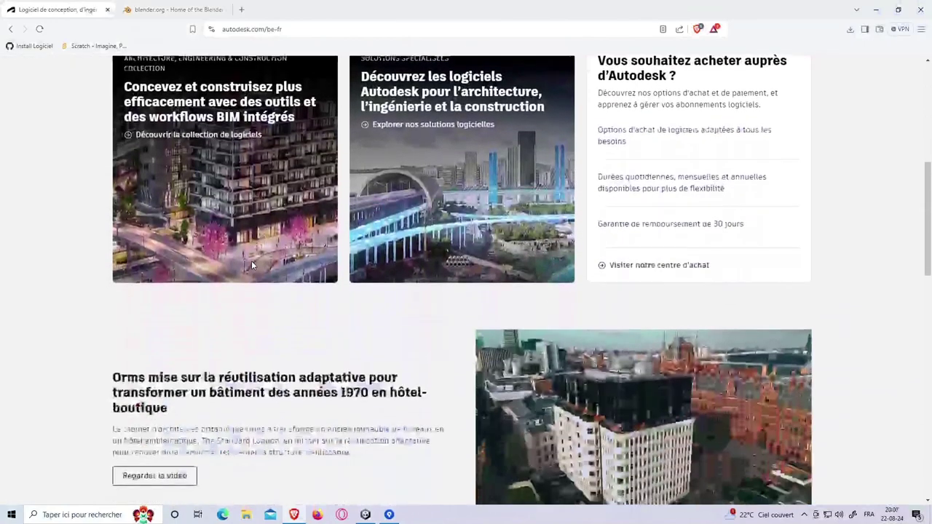
scroll(254, 277, up, 5)
scroll(254, 276, up, 2)
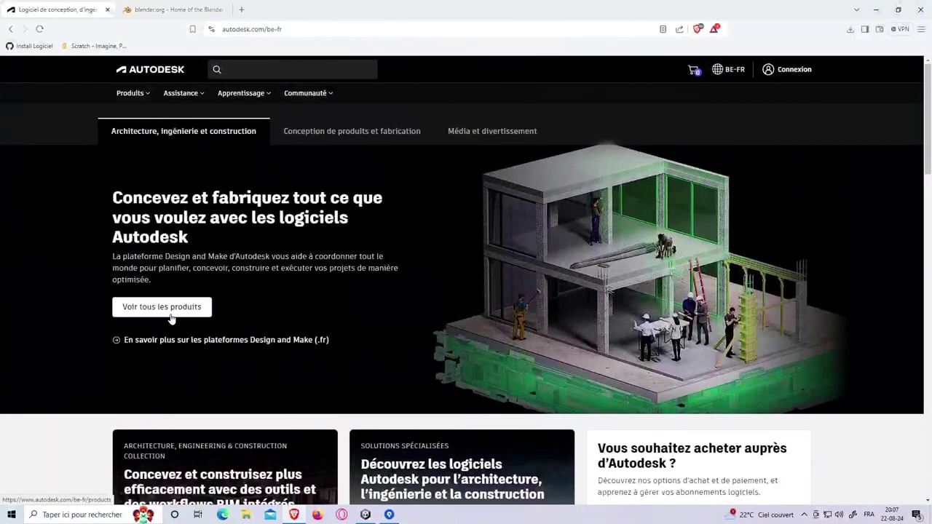
scroll(283, 166, down, 3)
scroll(283, 169, down, 2)
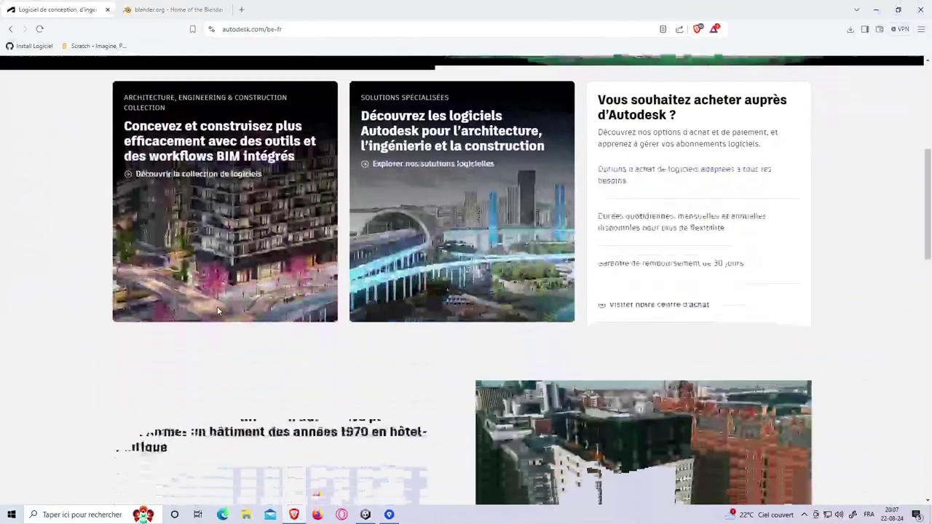
scroll(217, 270, down, 4)
scroll(219, 270, down, 3)
scroll(222, 271, down, 5)
scroll(223, 271, down, 2)
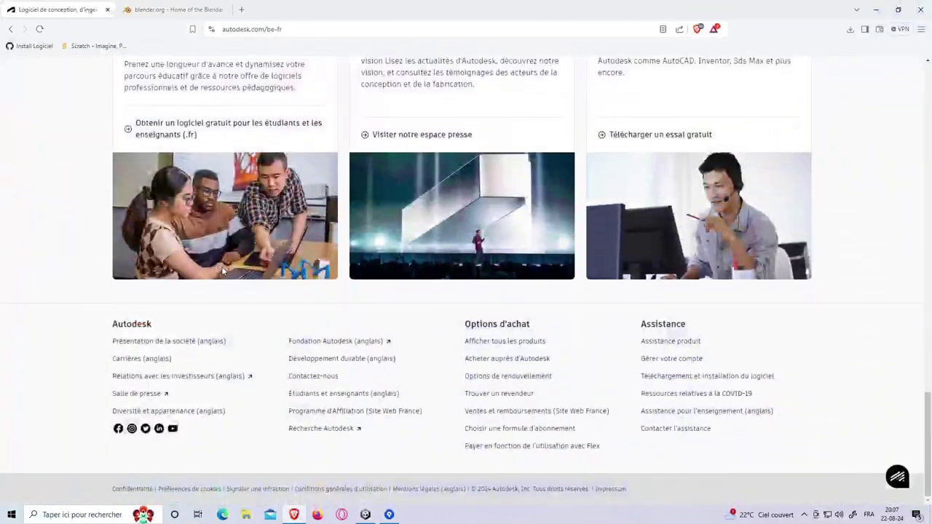
scroll(277, 271, up, 1)
scroll(318, 270, up, 5)
scroll(323, 275, up, 4)
scroll(323, 276, up, 5)
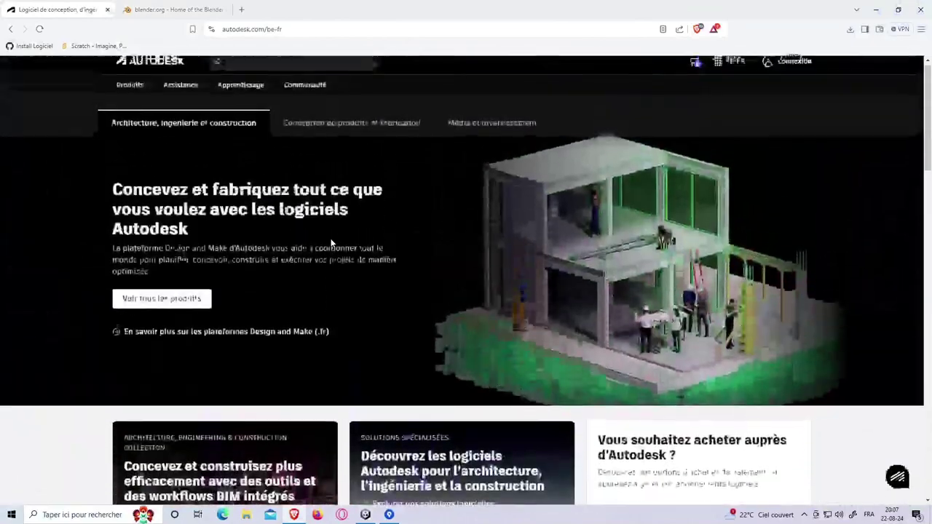
Step: Search 'fusion 360' again and open the Fusion 360 for personal use result
click(279, 31)
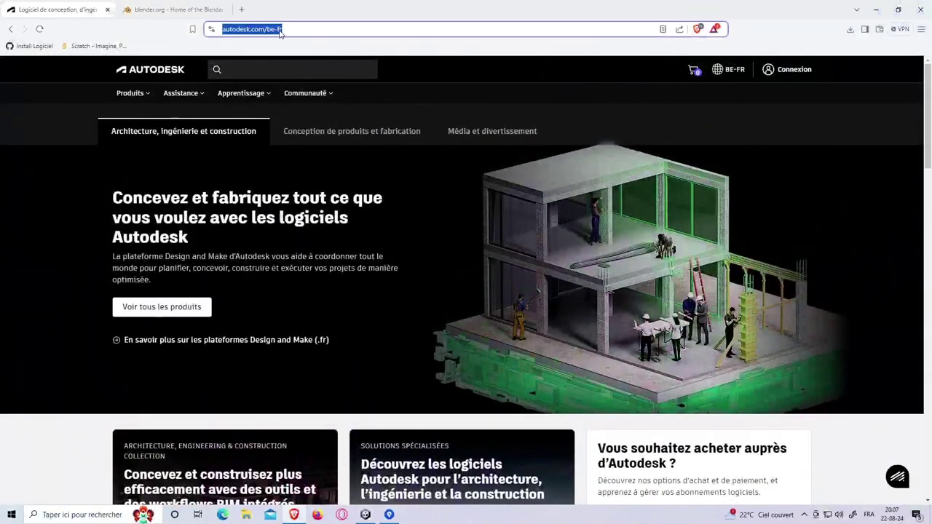
text(fusion 360)
key(Return)
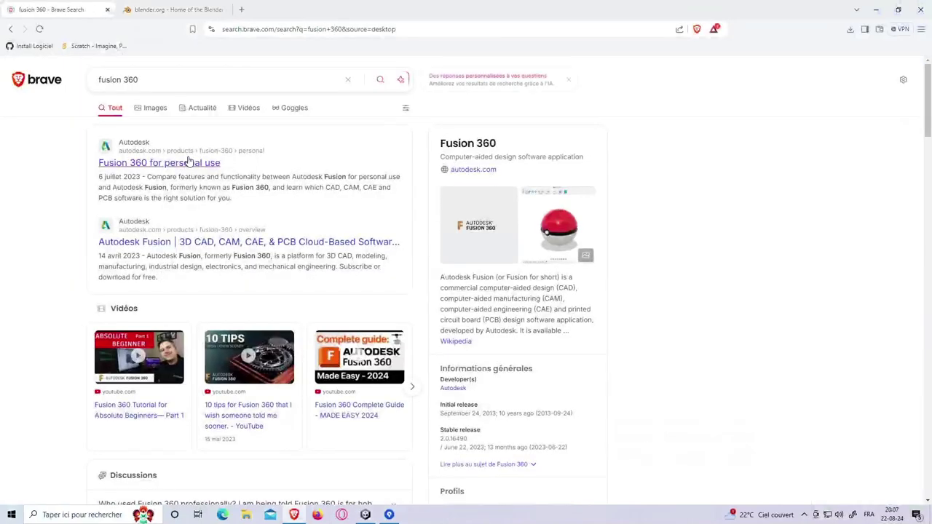
click(188, 163)
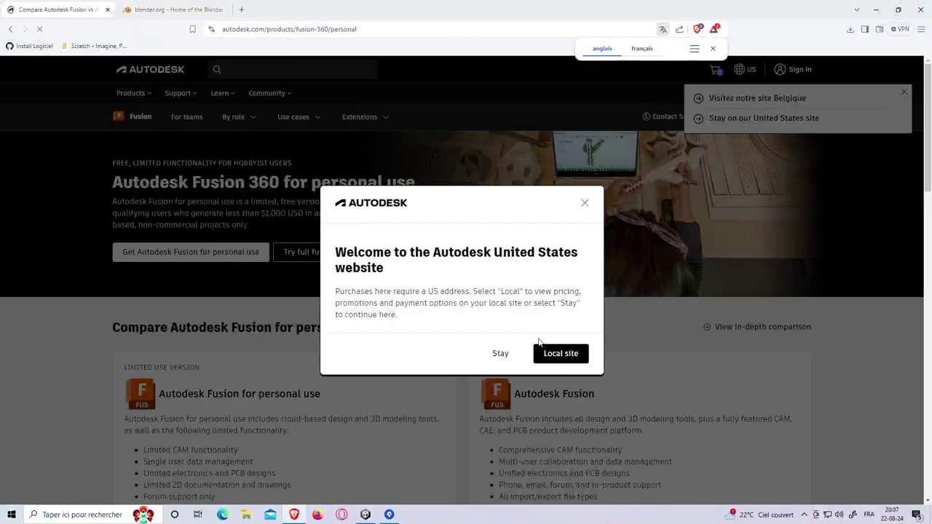
Step: Stay on the US site, request the personal-use download and enter the e-mail address
click(510, 362)
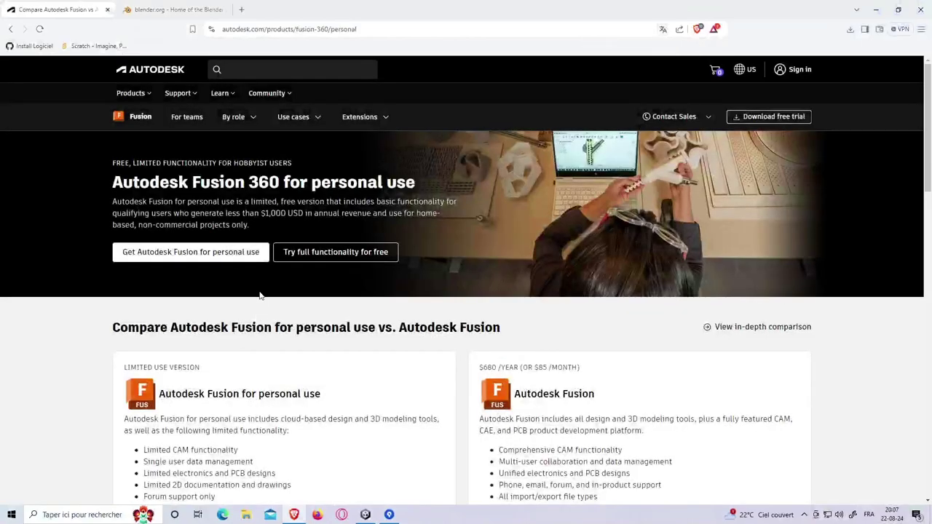
scroll(244, 206, down, 3)
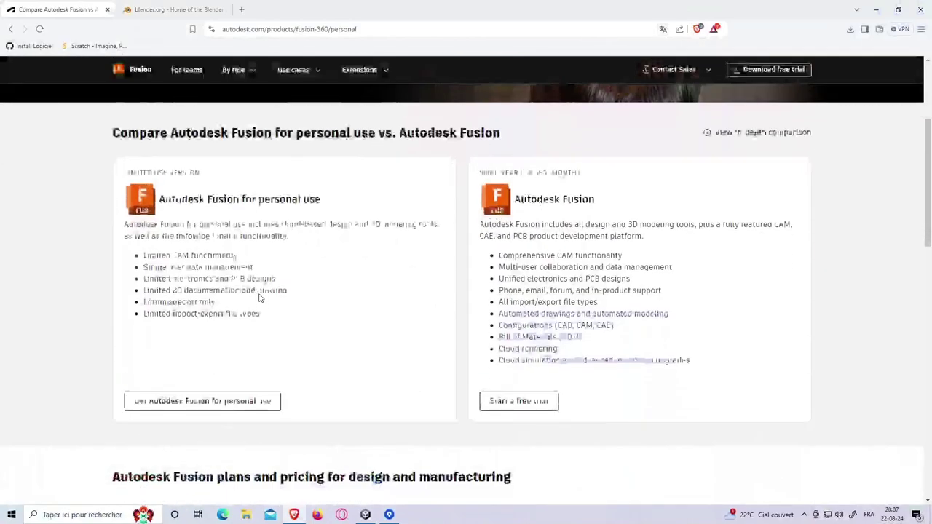
click(255, 410)
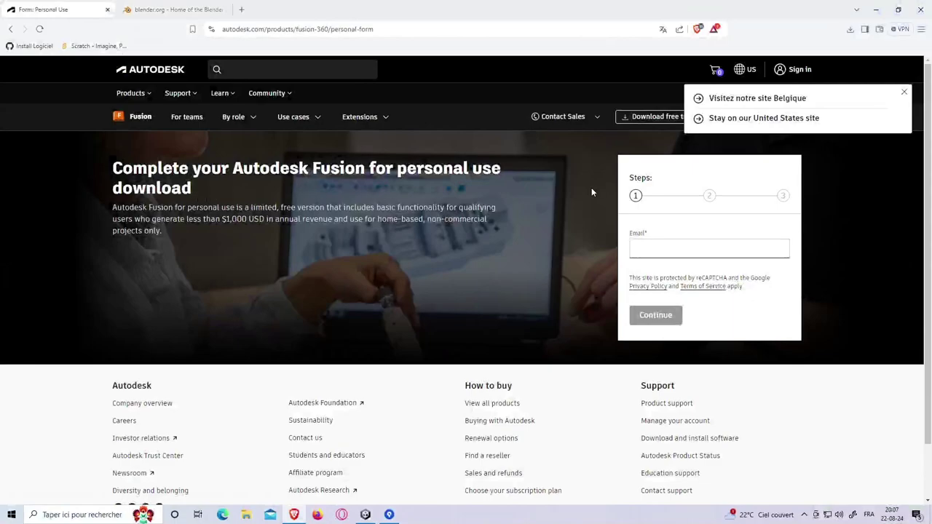
scroll(230, 203, down, 1)
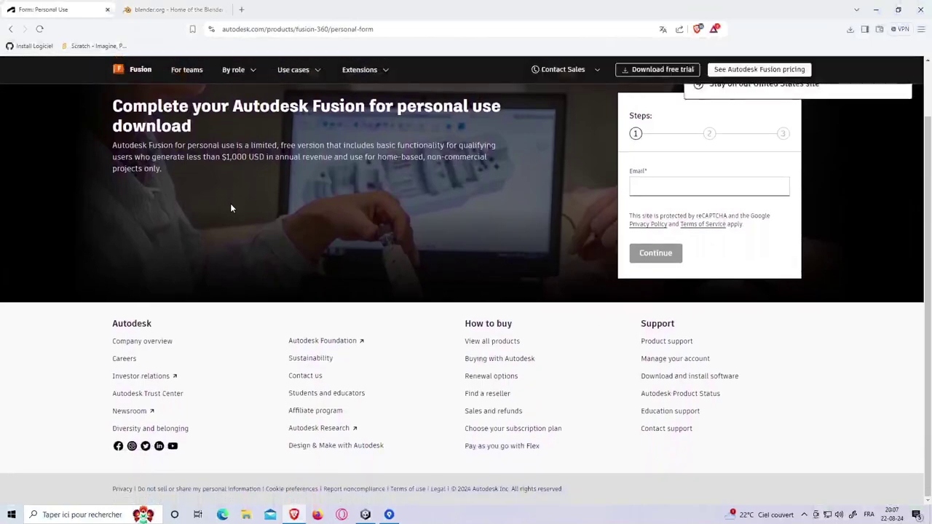
scroll(226, 197, up, 1)
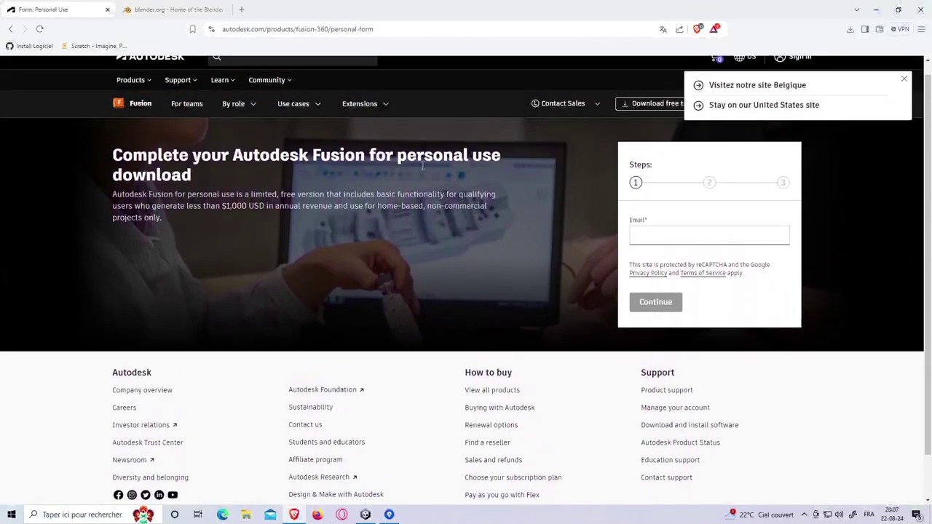
click(666, 231)
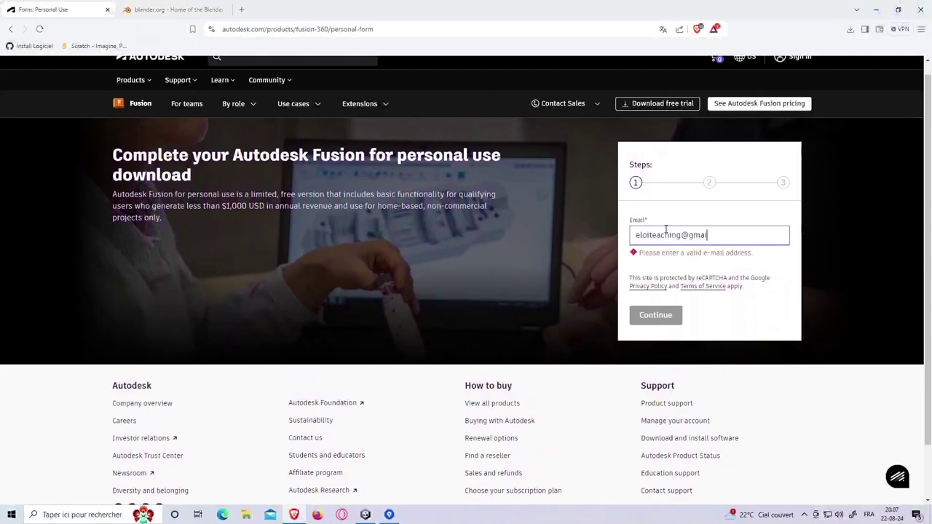
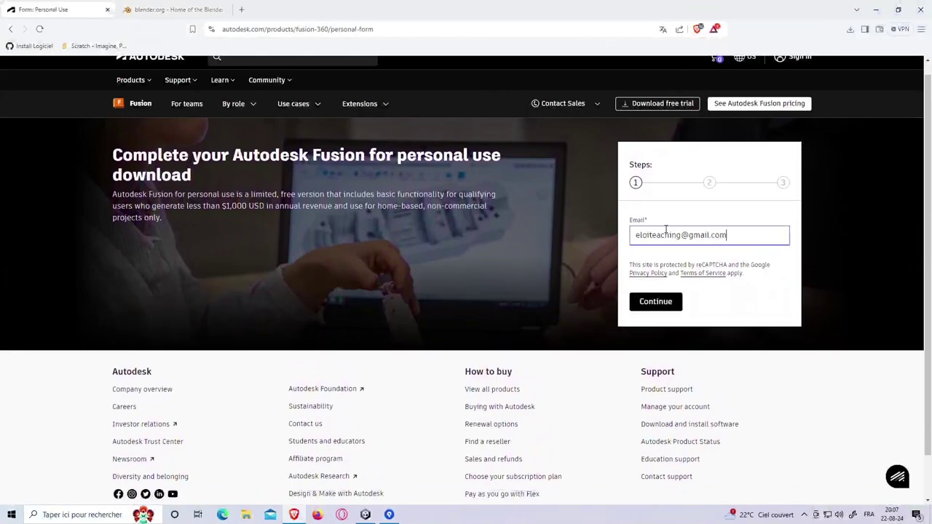
click(665, 306)
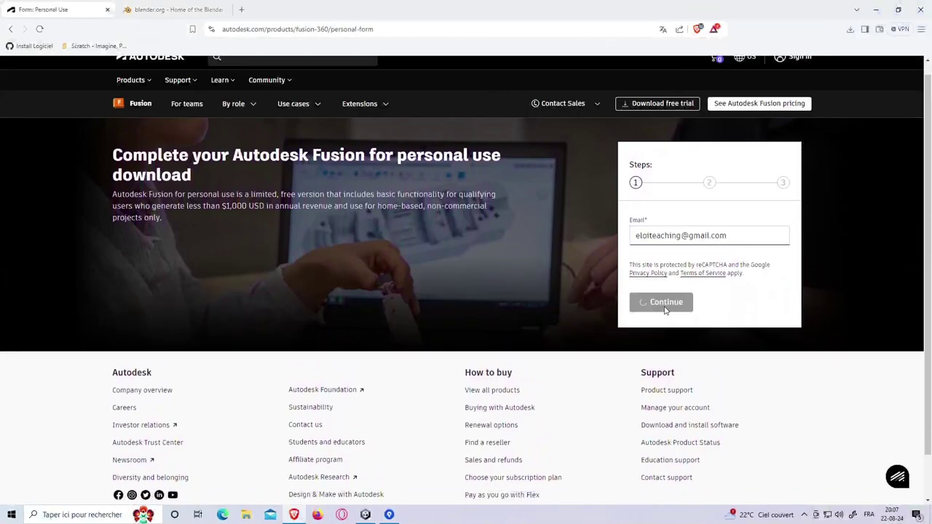
Step: Fill in the first and last name and continue to the final form step
click(679, 239)
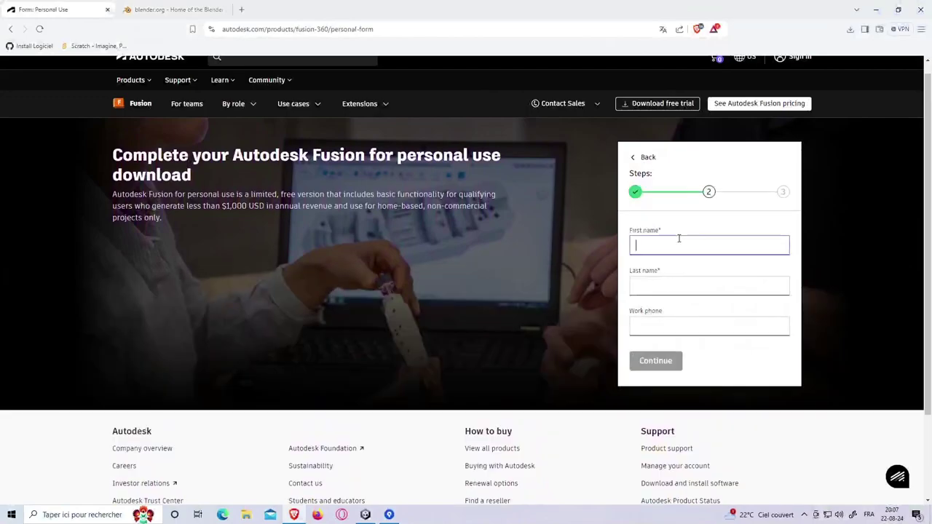
text(Eloi)
key(Tab)
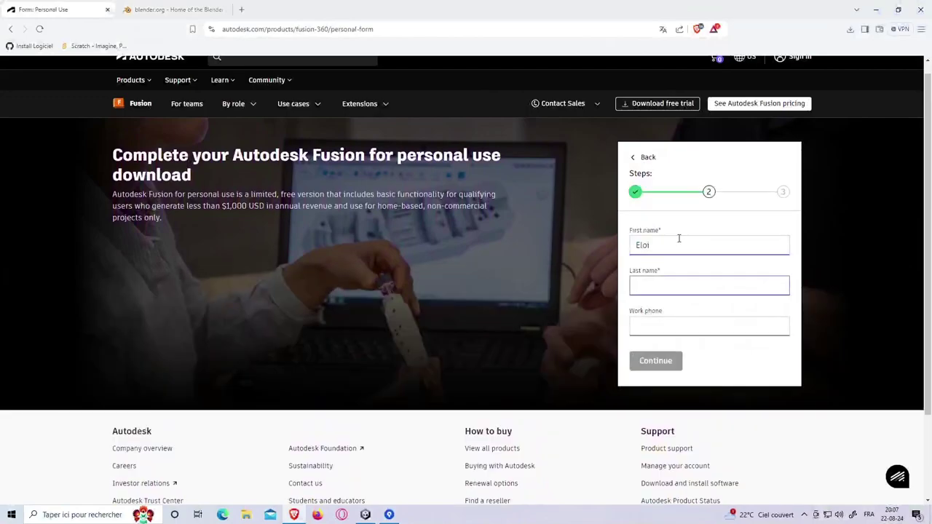
text(Teaching)
key(Tab)
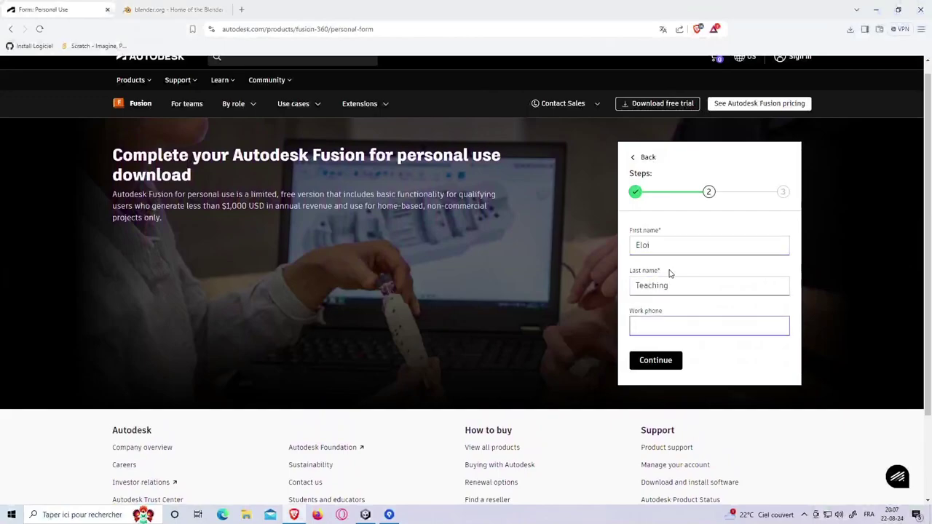
click(668, 367)
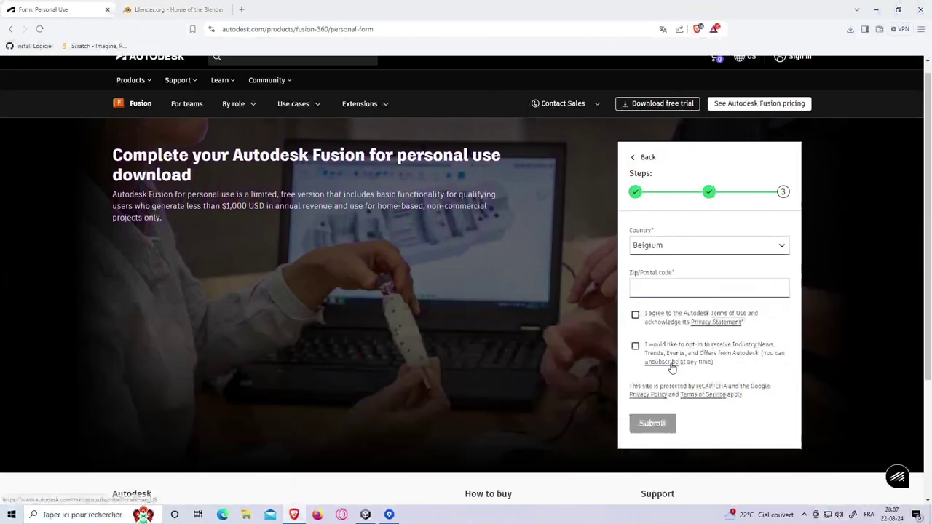
Step: Keep Belgium as country, accept the Terms of Use, submit, start the download and decline the survey
click(696, 247)
click(782, 232)
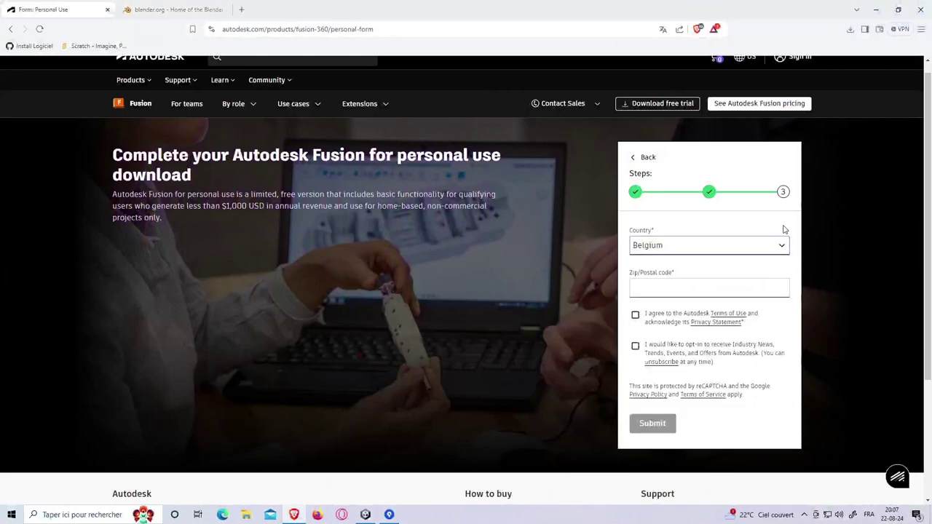
click(689, 289)
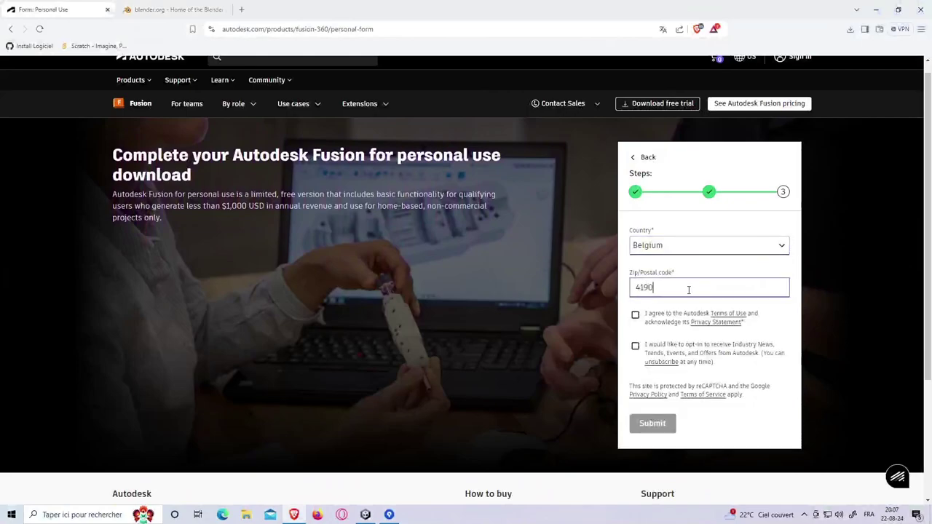
text(4190)
click(650, 318)
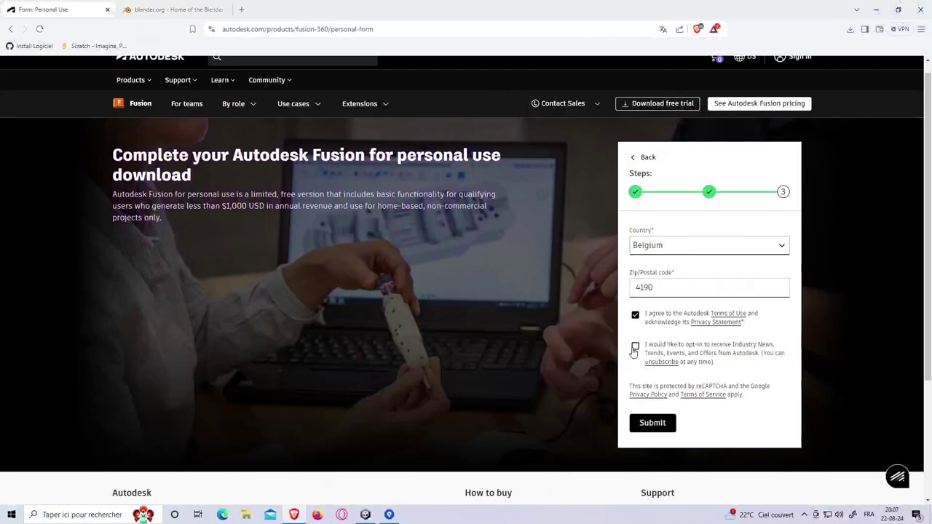
click(642, 351)
click(661, 425)
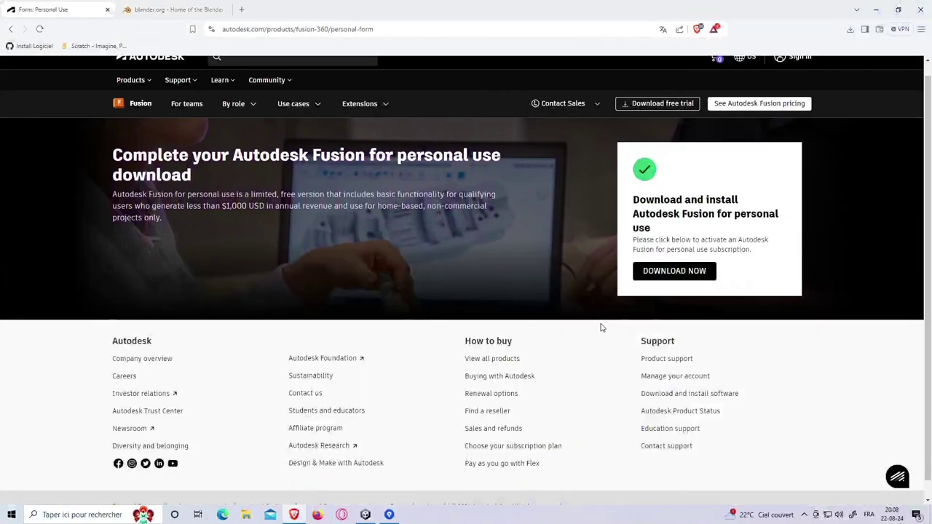
click(664, 272)
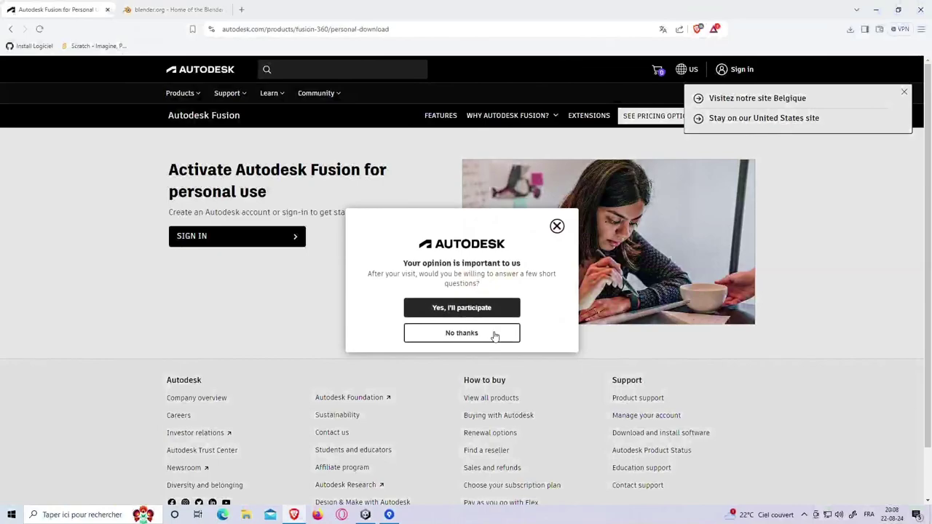
click(494, 335)
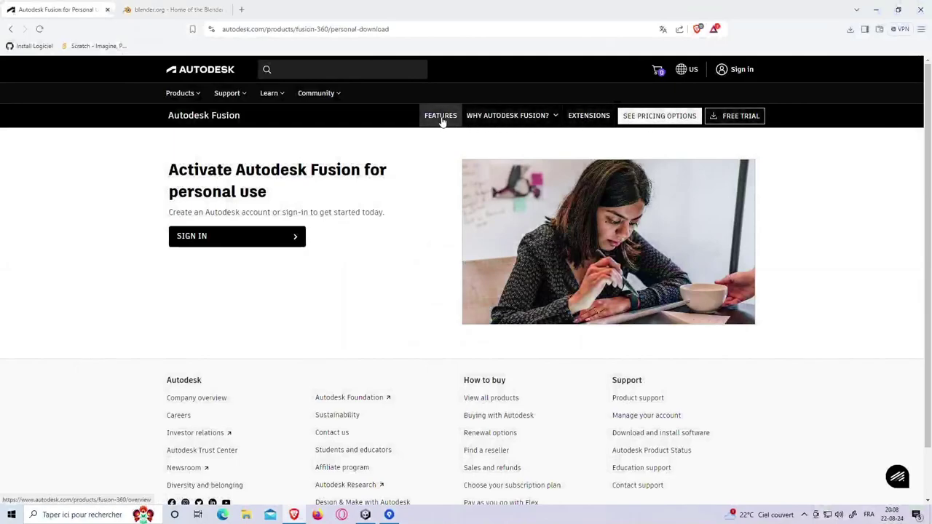
Step: Sign in and request a verification e-mail for the unverified Autodesk account
click(283, 243)
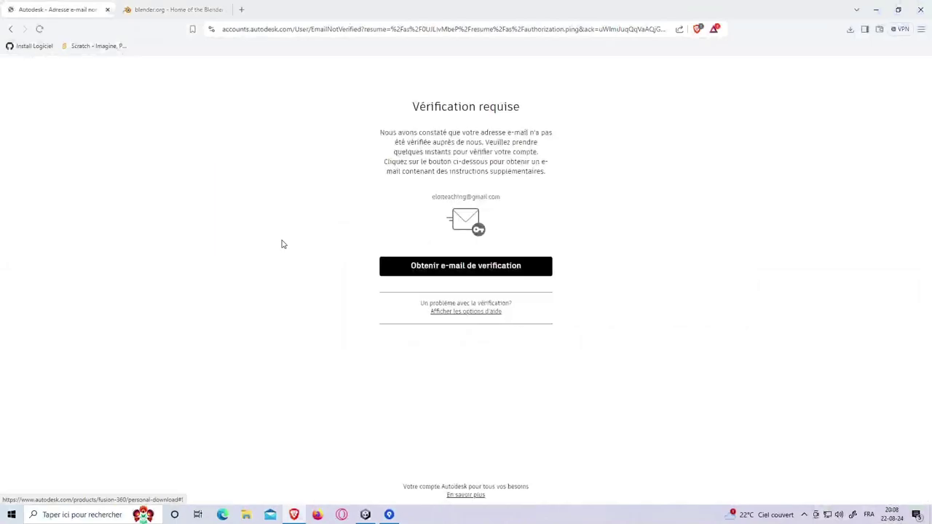
click(478, 269)
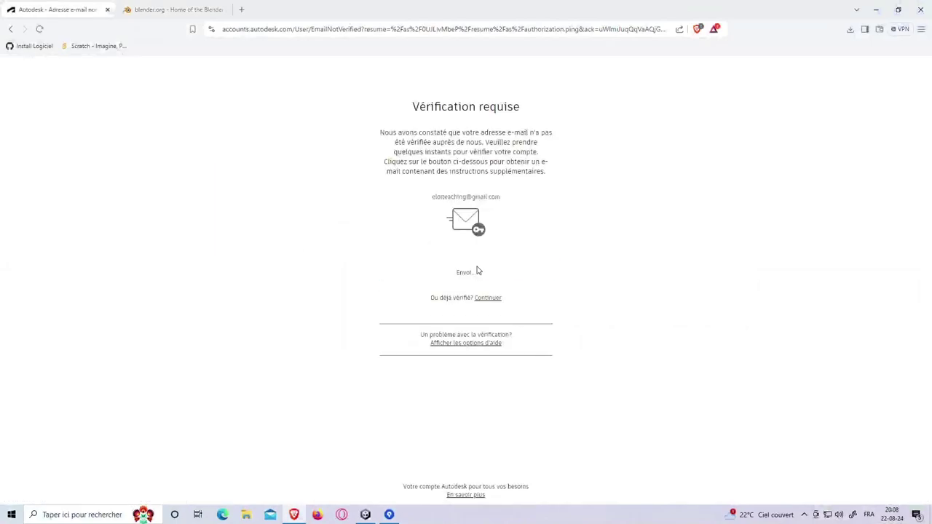
Step: Open Gmail in a new tab, try the verification link, and request a fresh e-mail after it fails
click(242, 11)
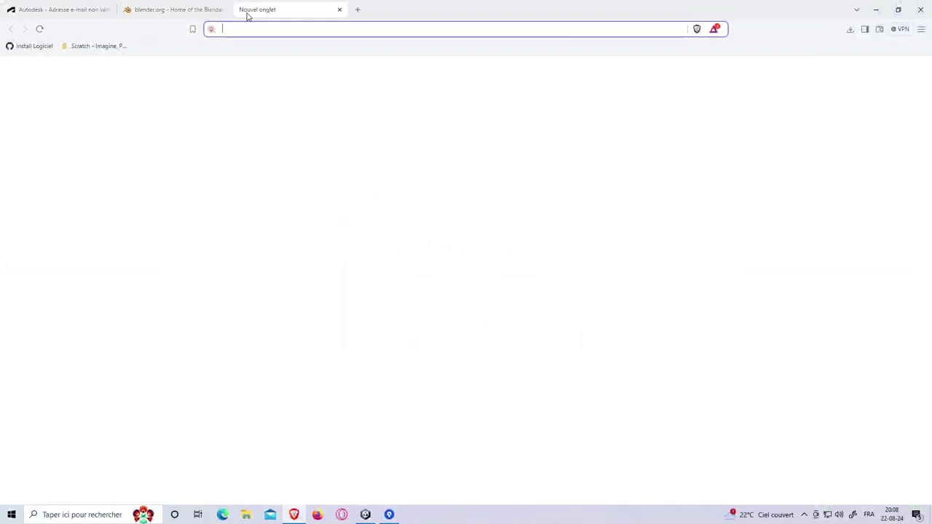
text(gma)
key(Down)
key(Return)
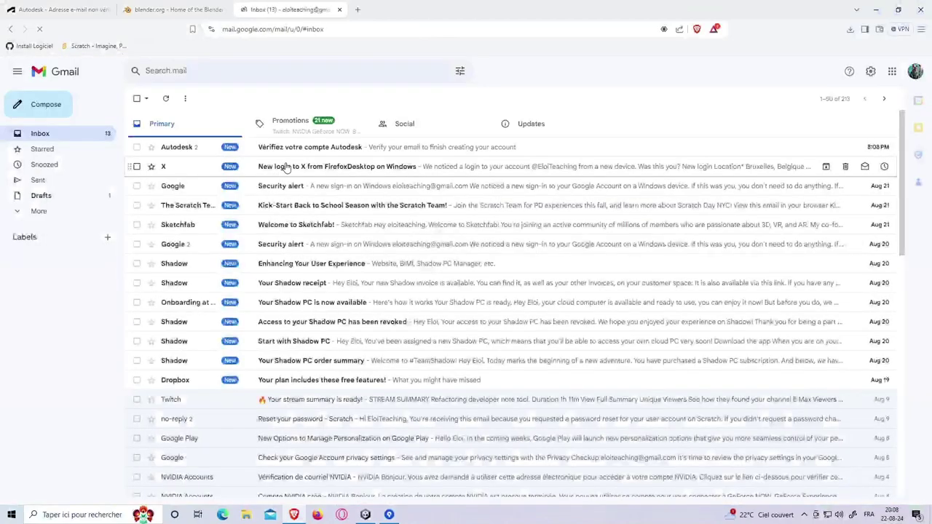
click(297, 150)
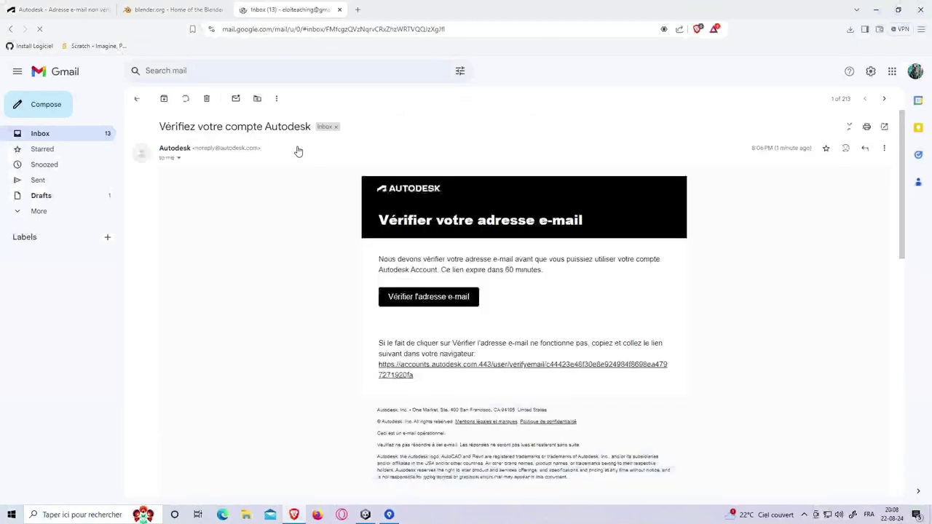
click(429, 295)
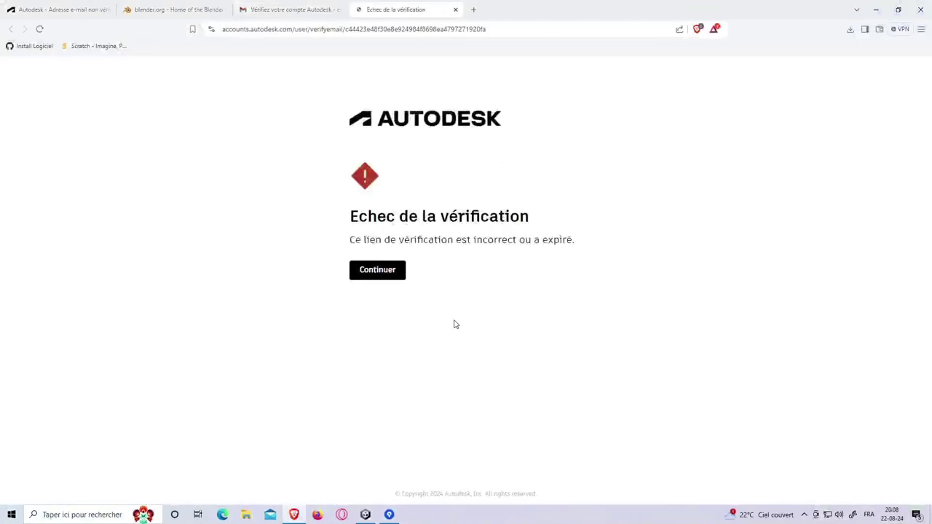
click(379, 275)
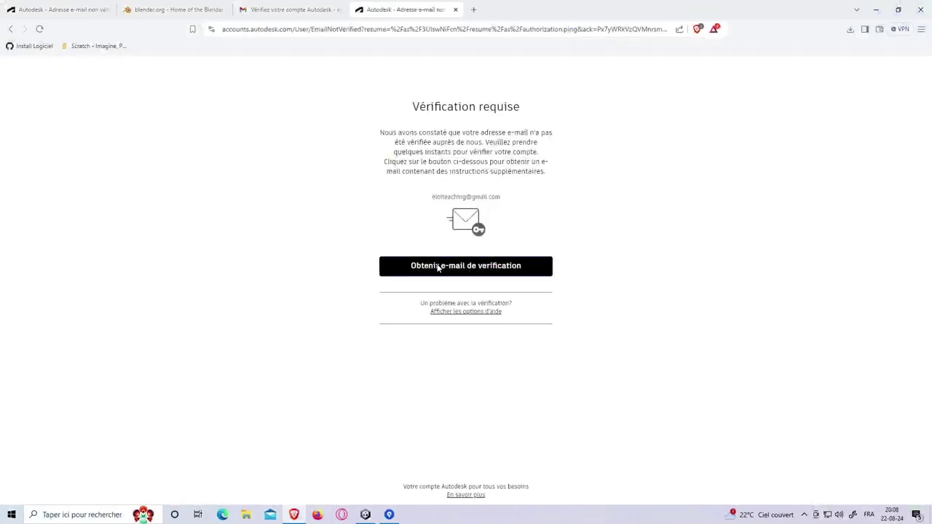
click(463, 274)
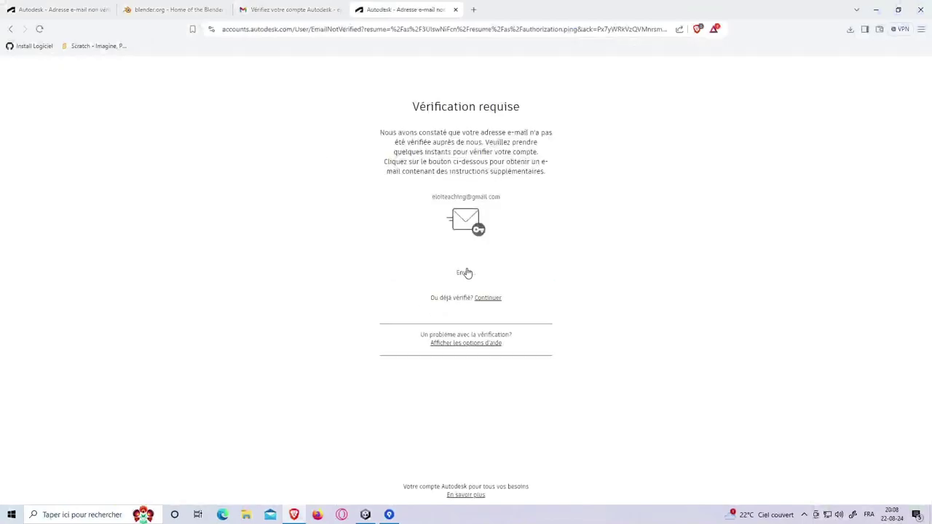
Step: Open the newest Autodesk verification e-mail, verify the address and click Terminé
click(308, 13)
click(101, 138)
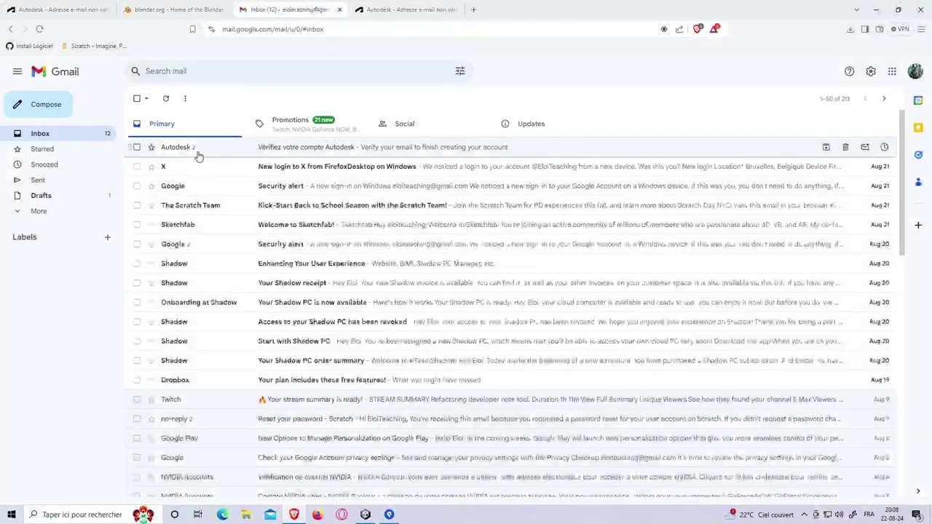
click(197, 149)
click(83, 138)
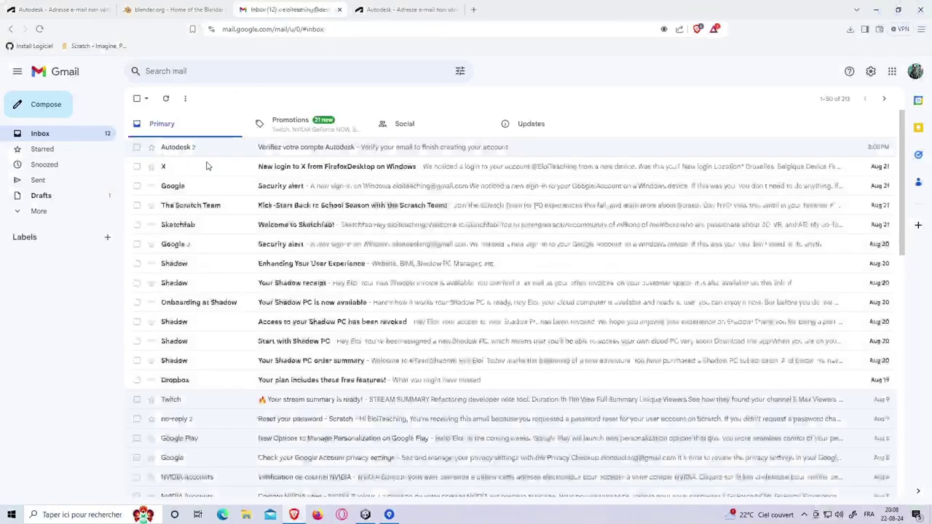
click(182, 148)
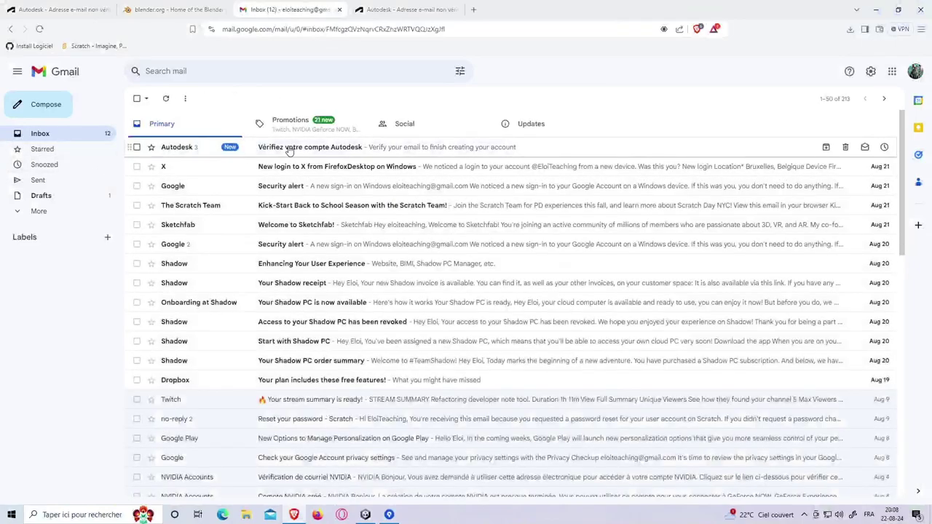
click(431, 387)
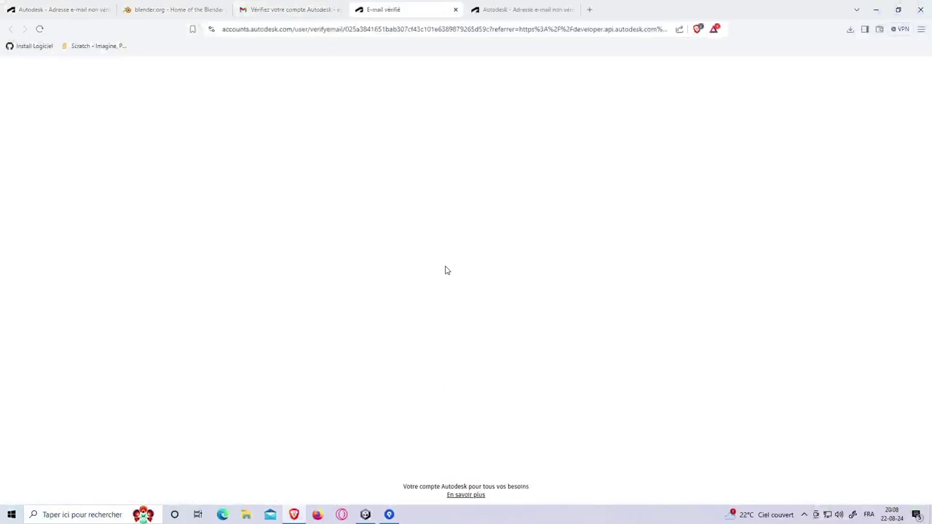
click(472, 285)
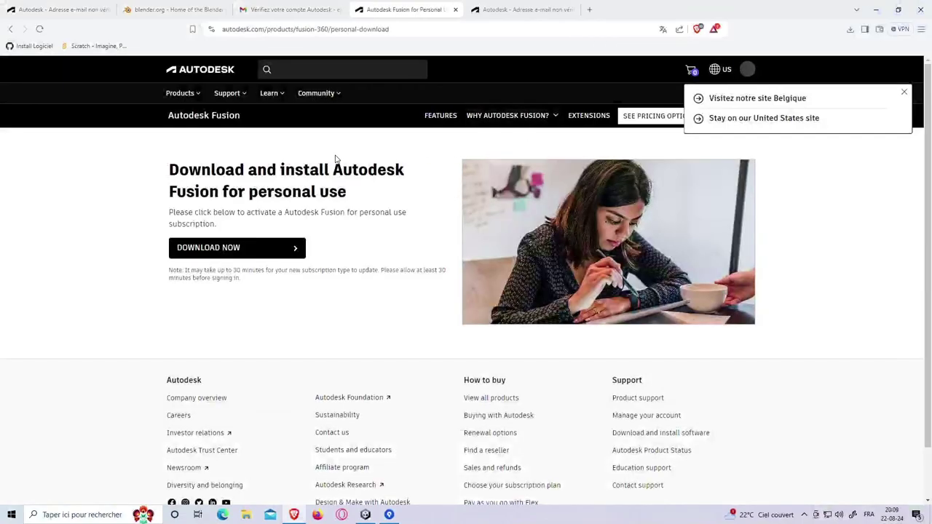
Step: Save Fusion Client Downloader.exe, run it, move the installer window right and close the region popup
click(227, 247)
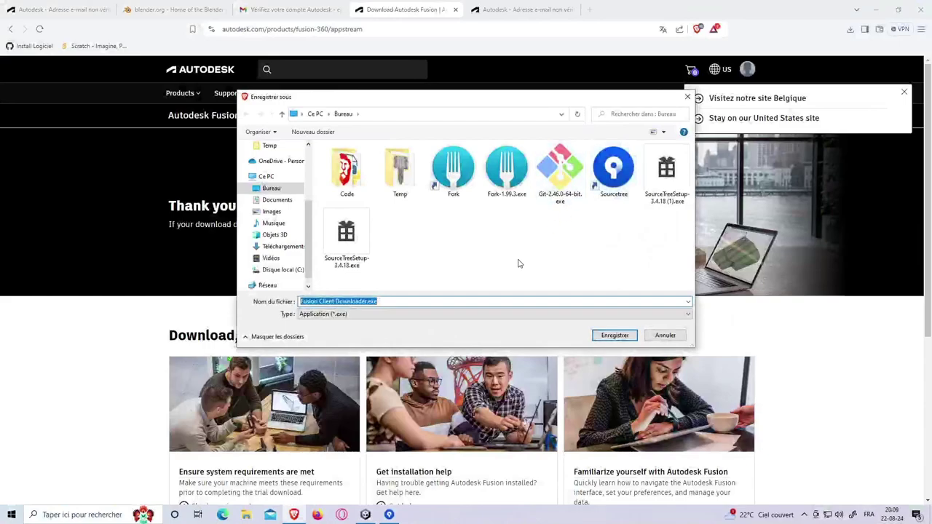
click(606, 335)
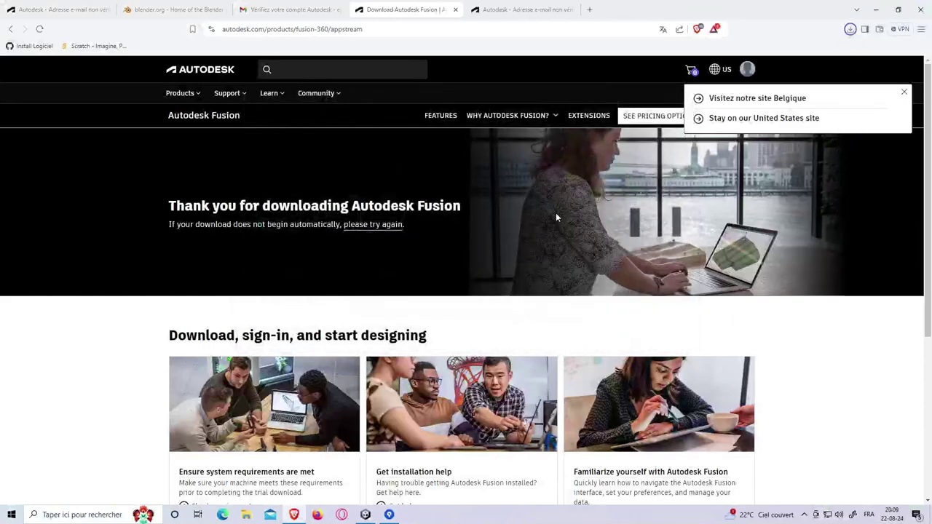
mouse_move(772, 53)
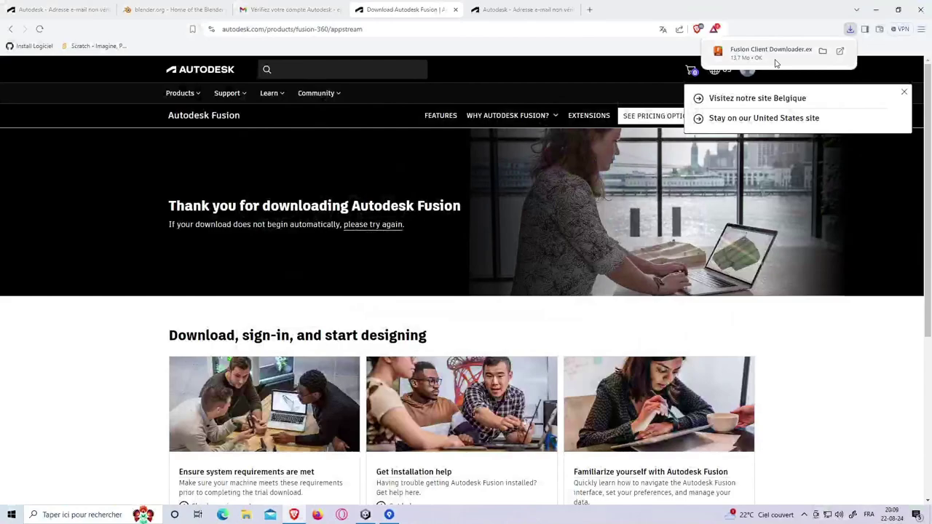
click(776, 64)
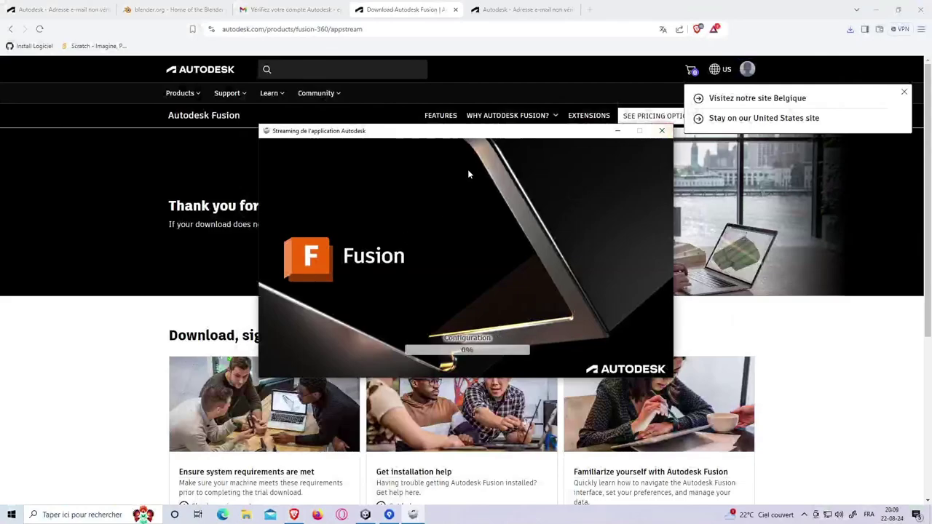
mouse_move(499, 135)
mouse_down()
mouse_move(478, 153)
mouse_move(523, 162)
mouse_move(490, 161)
mouse_up()
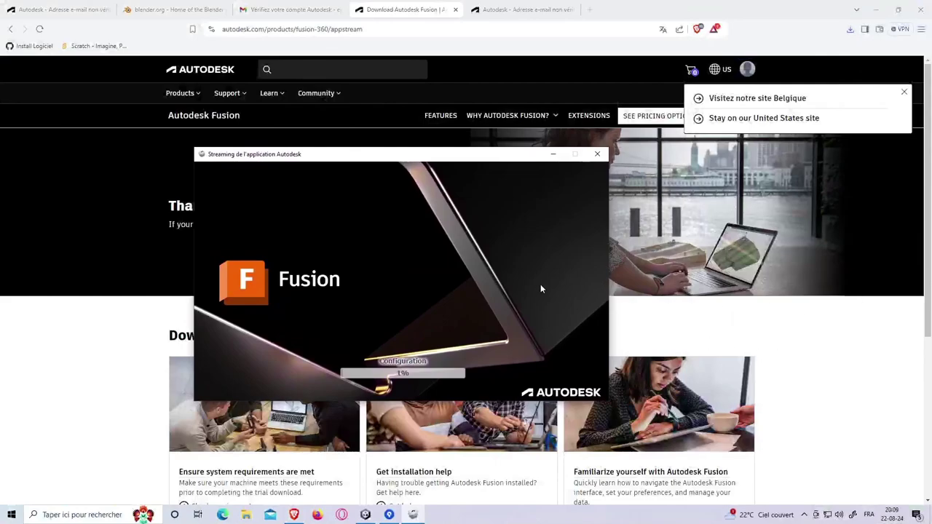
drag(482, 159, 555, 164)
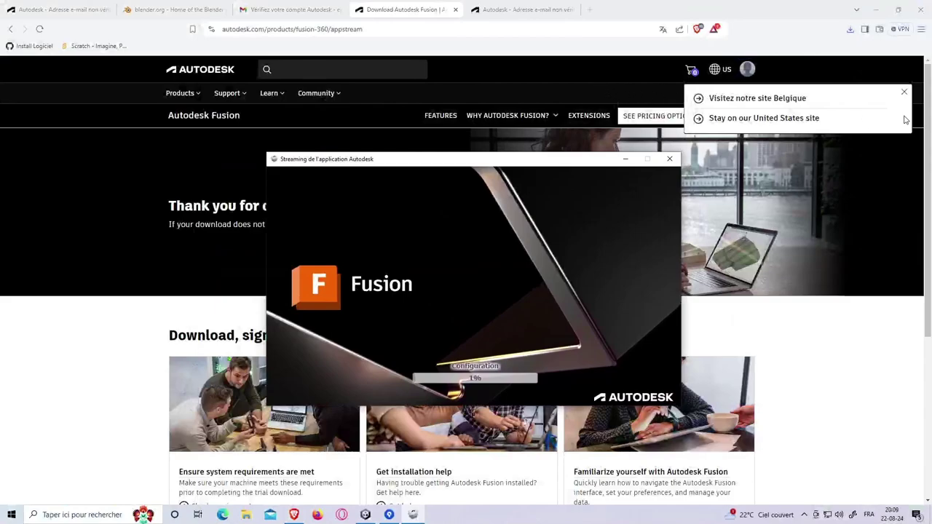
click(905, 94)
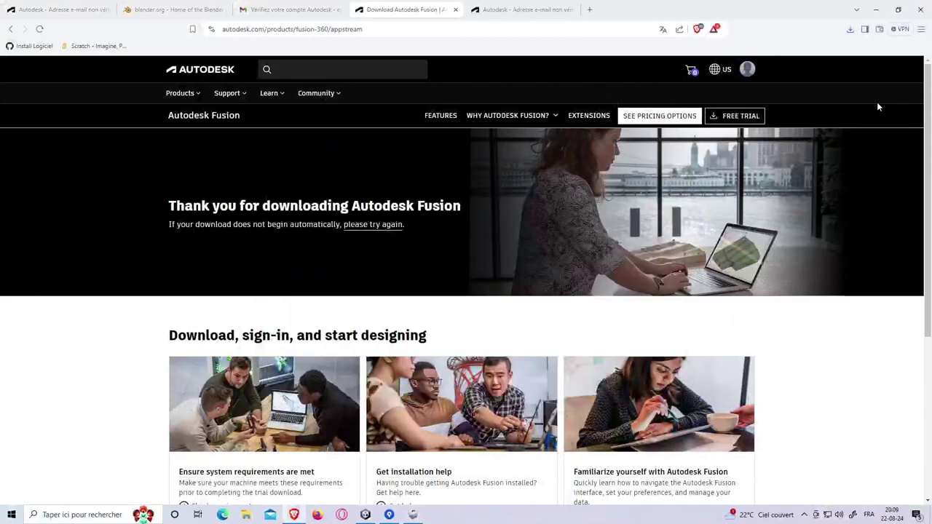
Step: Move the Fusion loading window out of the way and open a new browser tab
click(637, 118)
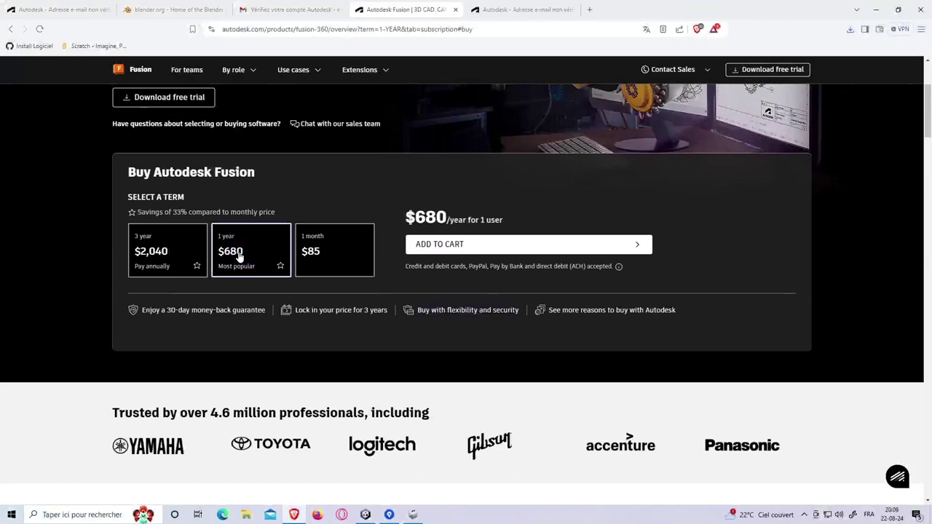
key(alt+Tab)
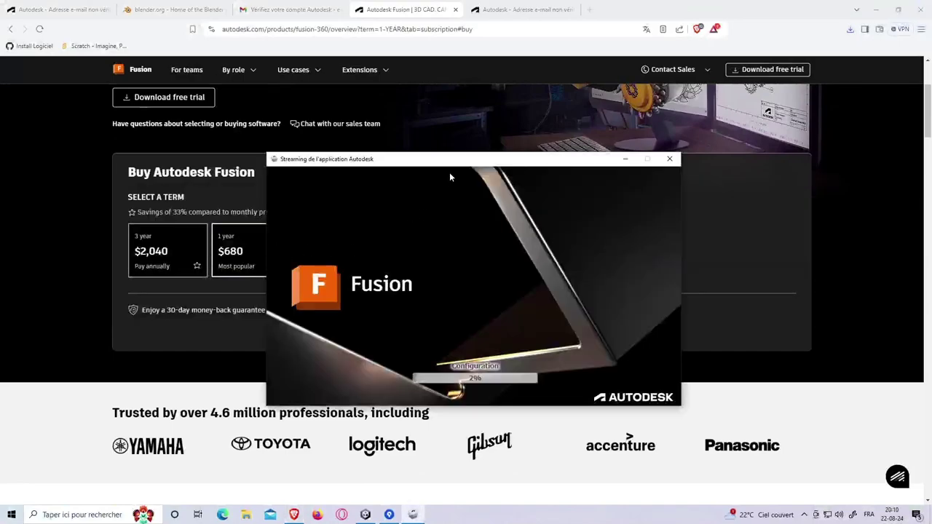
mouse_move(461, 171)
mouse_down()
mouse_move(564, 198)
mouse_move(608, 199)
mouse_move(585, 199)
mouse_up()
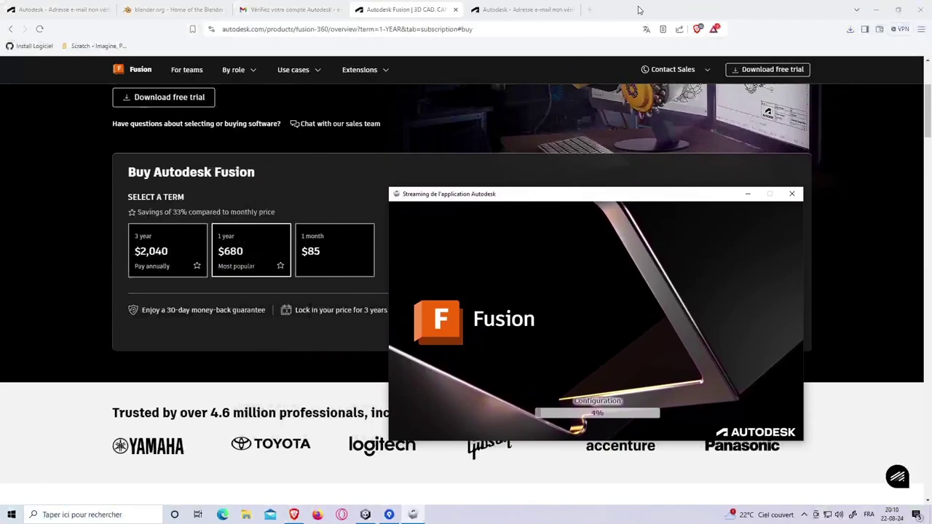
click(589, 9)
Step: Search 'visage' then '3D visage', show image results and preview a 3D face model
text(vis)
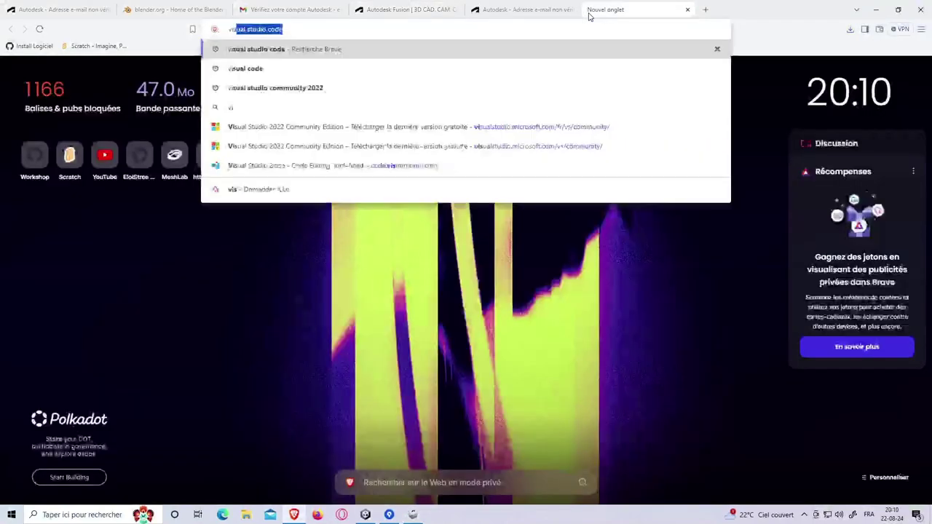
text(age)
key(Return)
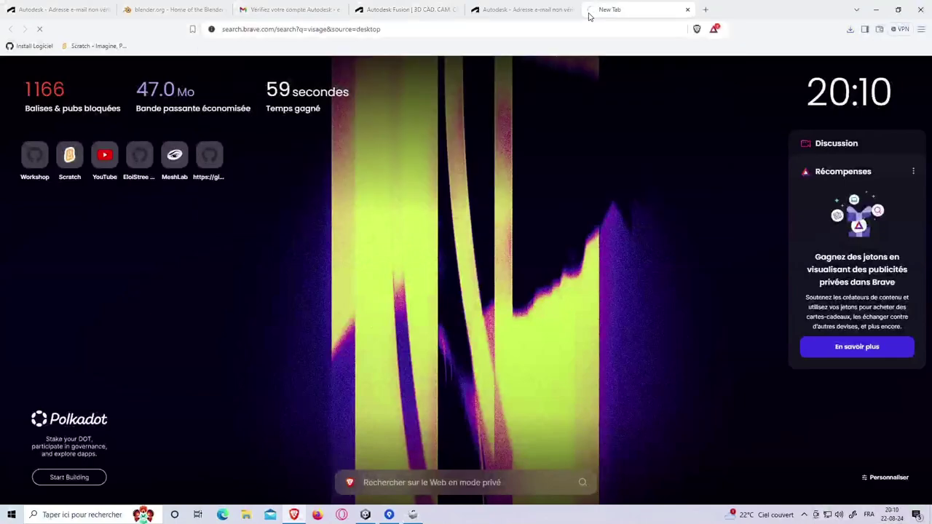
click(430, 32)
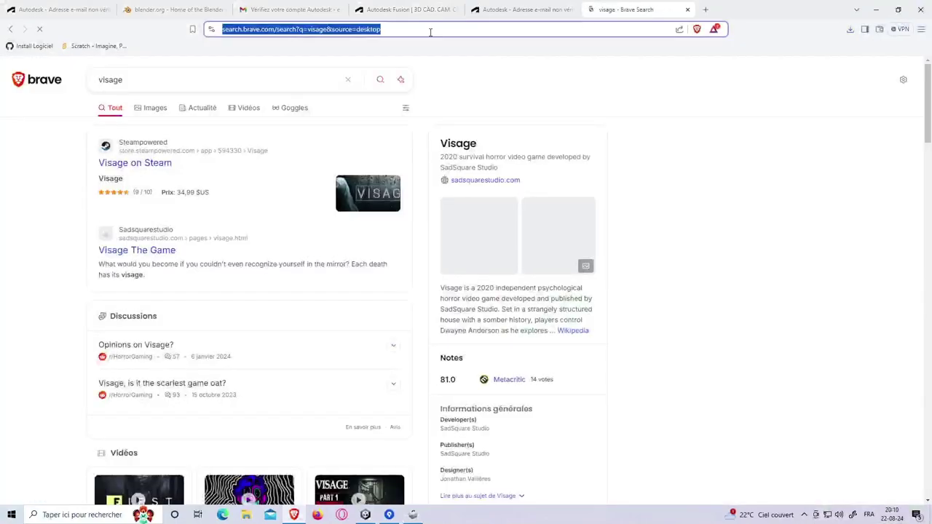
text(3D i)
key(BackSpace)
text(visa)
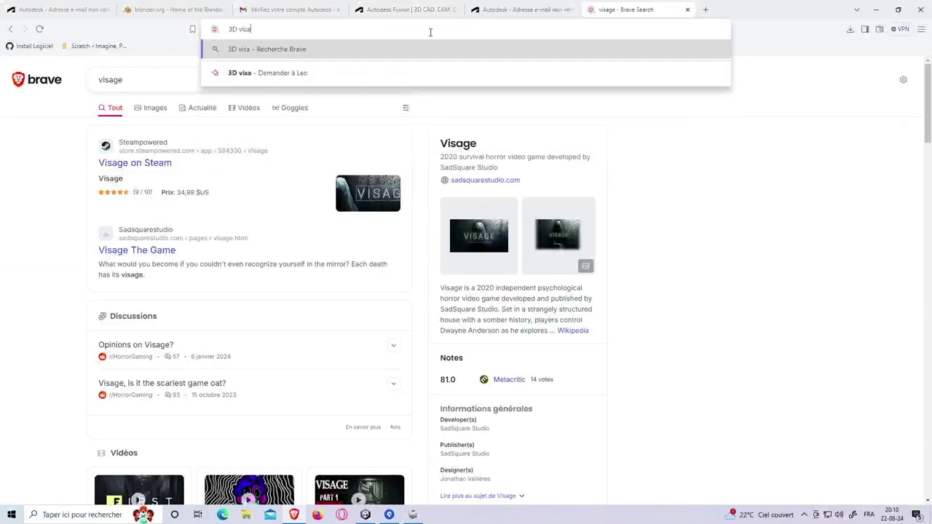
text(ge)
key(Return)
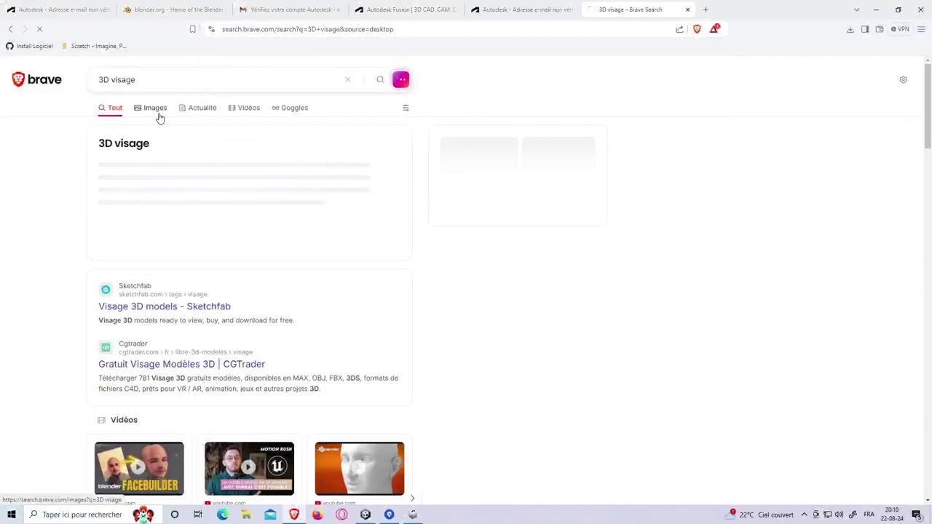
click(158, 113)
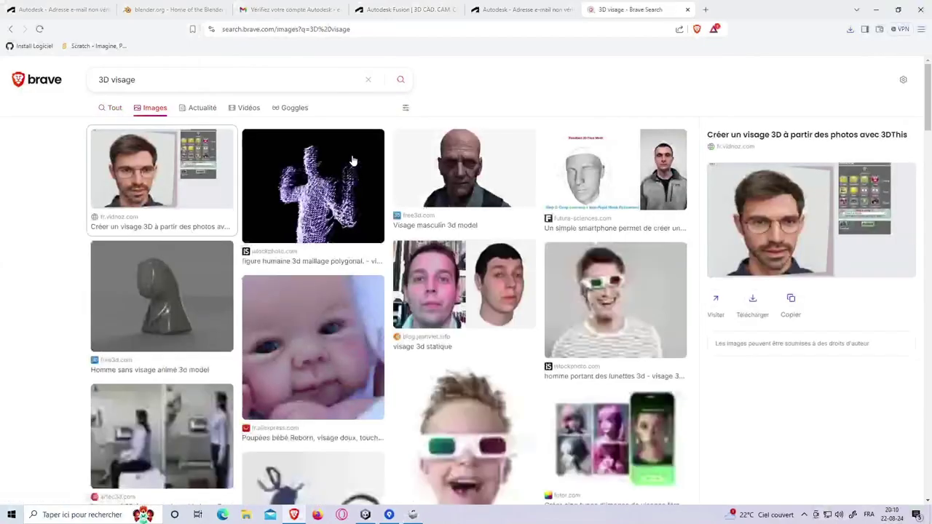
click(472, 168)
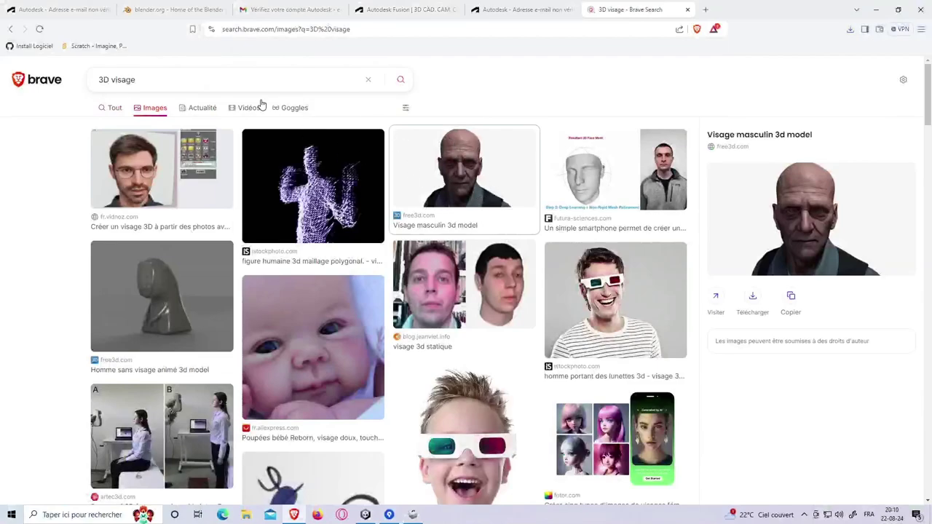
Step: Search images for 'lampe', then for 'pièce mecanic'
click(174, 82)
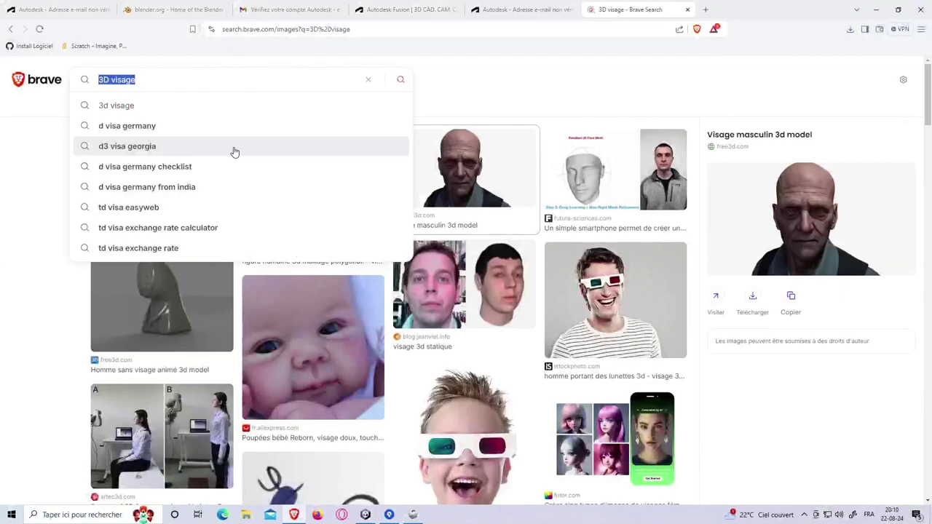
text(lampe)
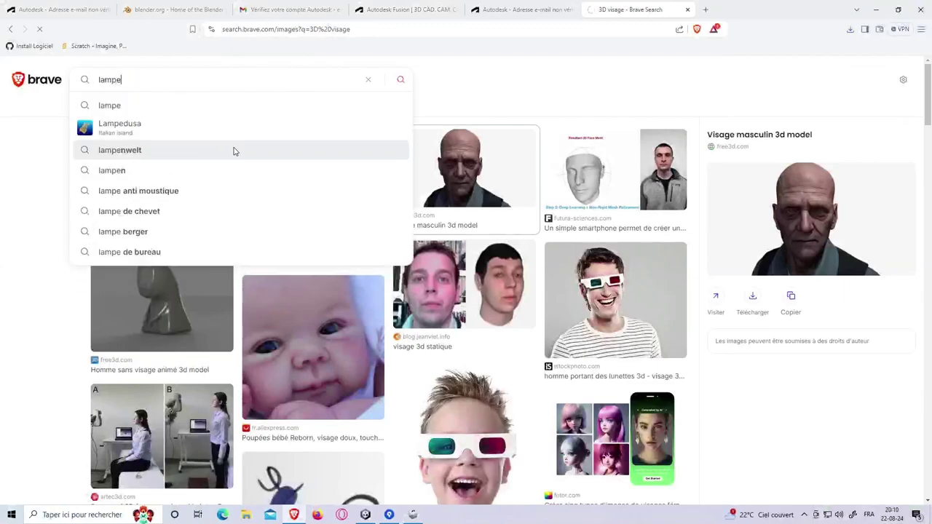
key(Return)
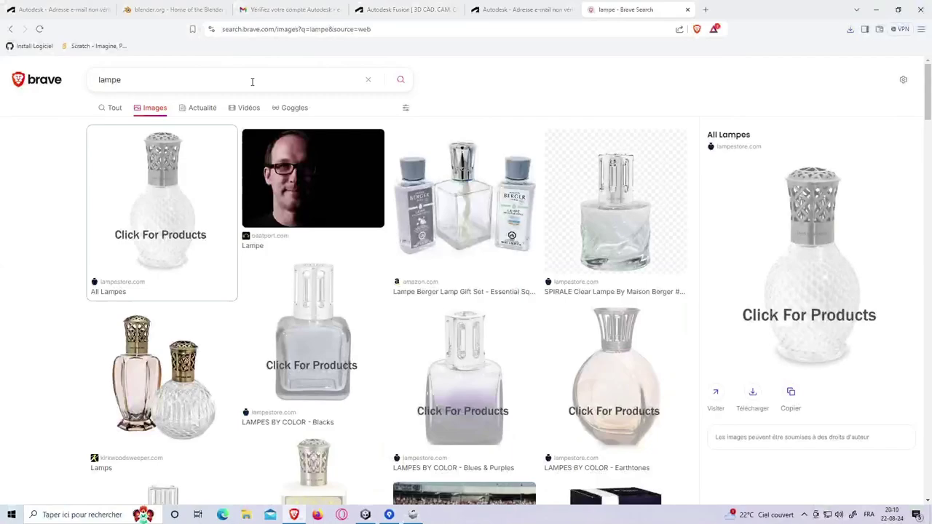
click(125, 79)
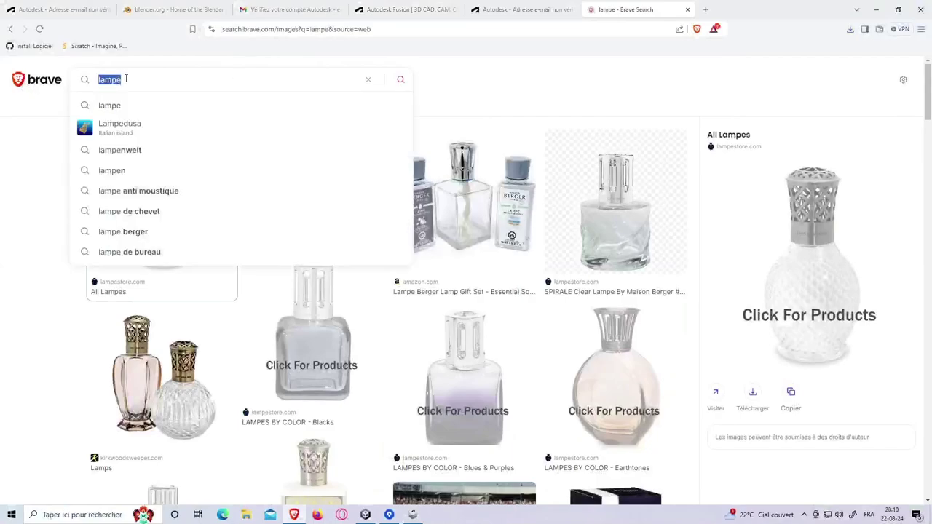
text(pièce mecanic)
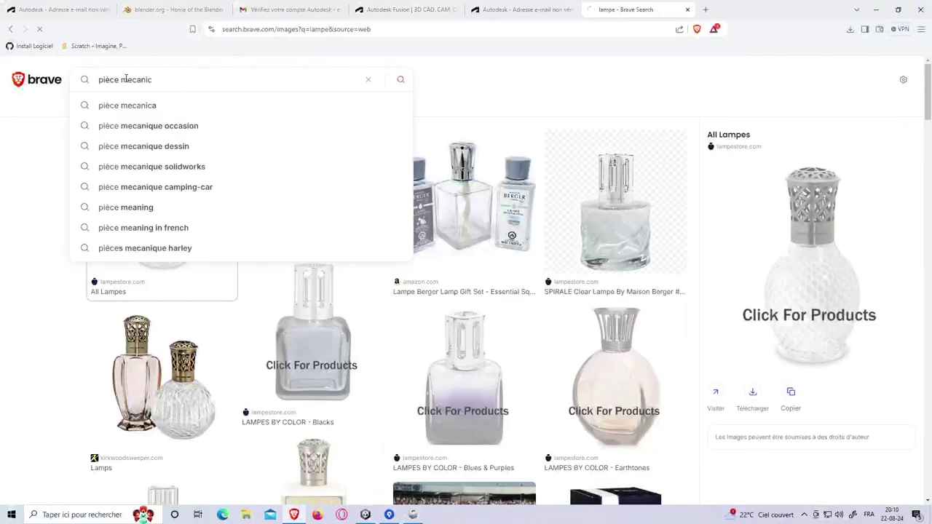
key(Return)
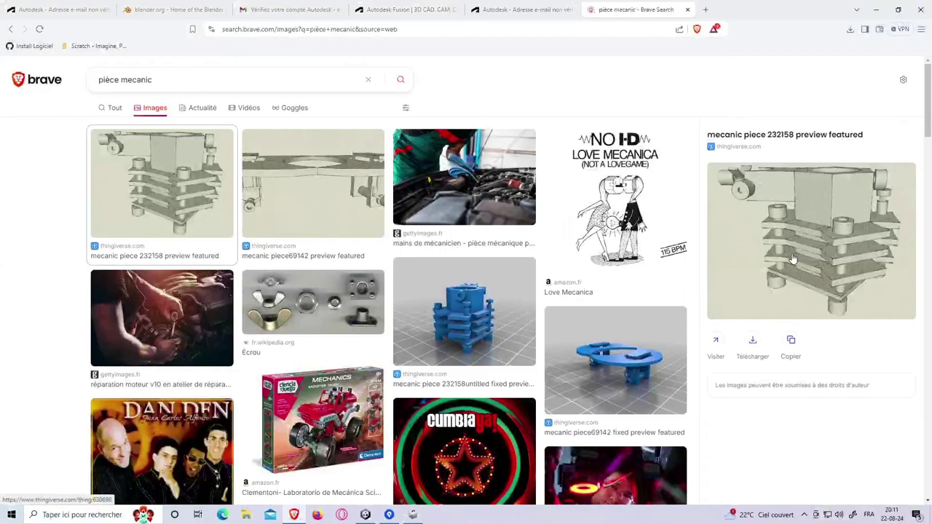
Step: Browse the mechanical part results and shift the Fusion loading window further left
scroll(792, 259, down, 2)
scroll(750, 232, down, 1)
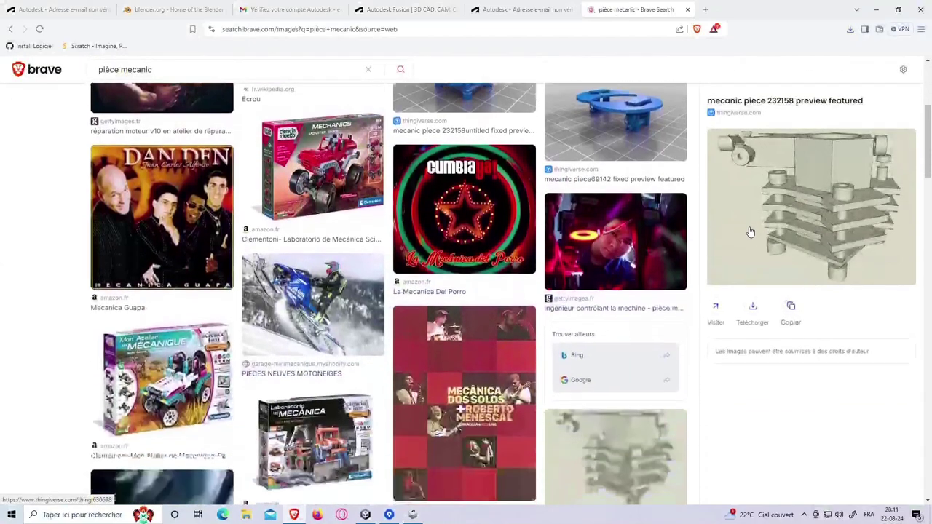
scroll(750, 232, down, 3)
scroll(749, 232, down, 2)
scroll(749, 231, up, 2)
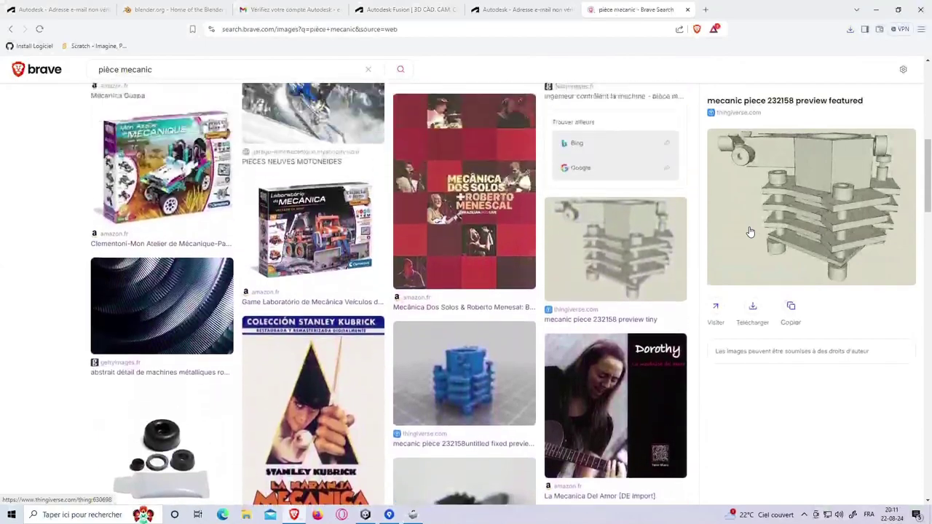
scroll(750, 231, up, 3)
key(alt+Tab)
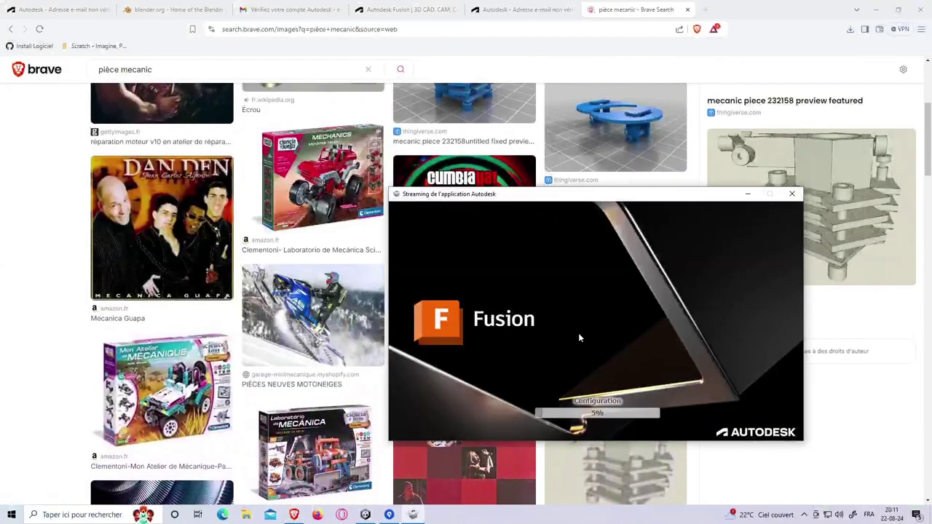
click(58, 180)
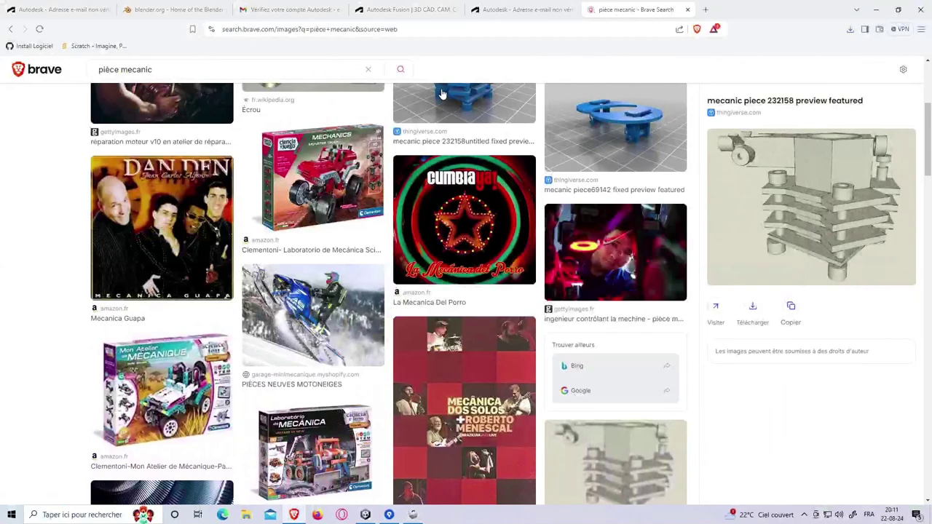
scroll(442, 93, up, 3)
key(alt+Tab)
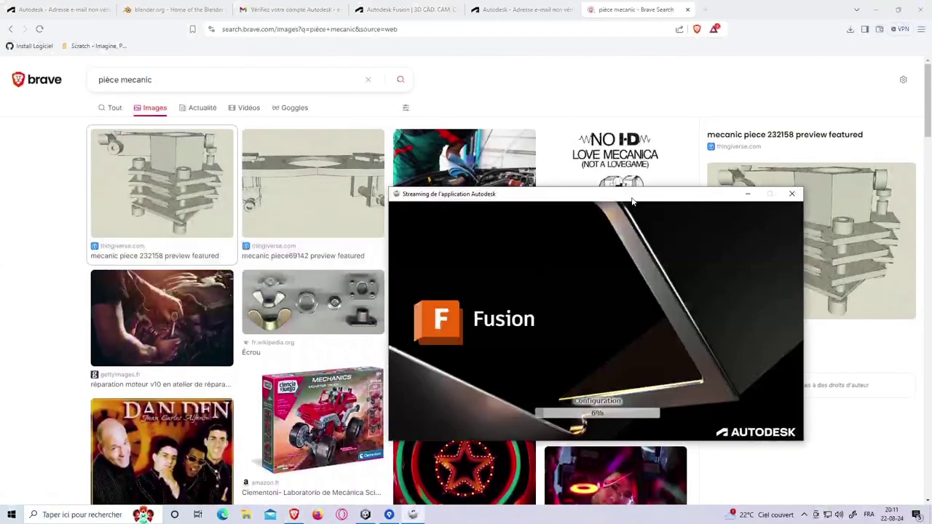
drag(632, 202, 441, 202)
Step: Put Brave on its search home page at the right and the Fusion loading window top-left
click(36, 80)
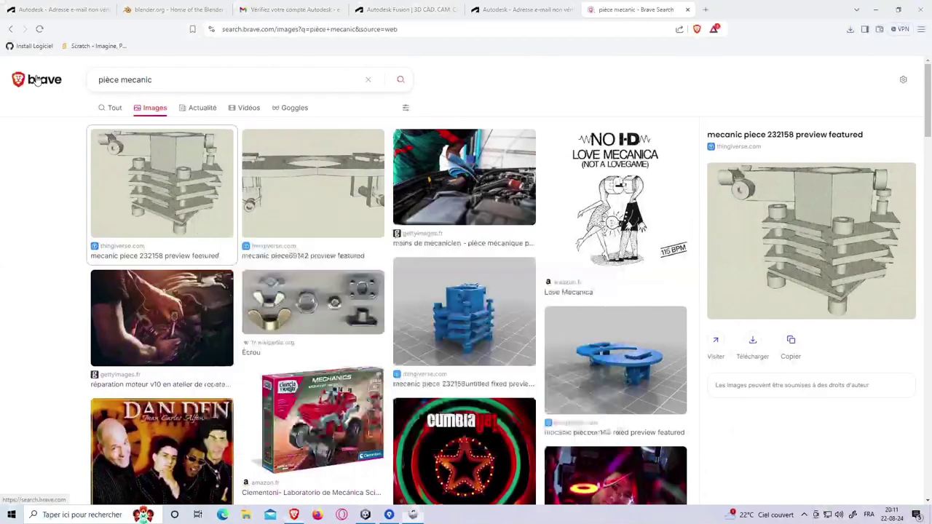
click(37, 80)
drag(757, 10, 743, 38)
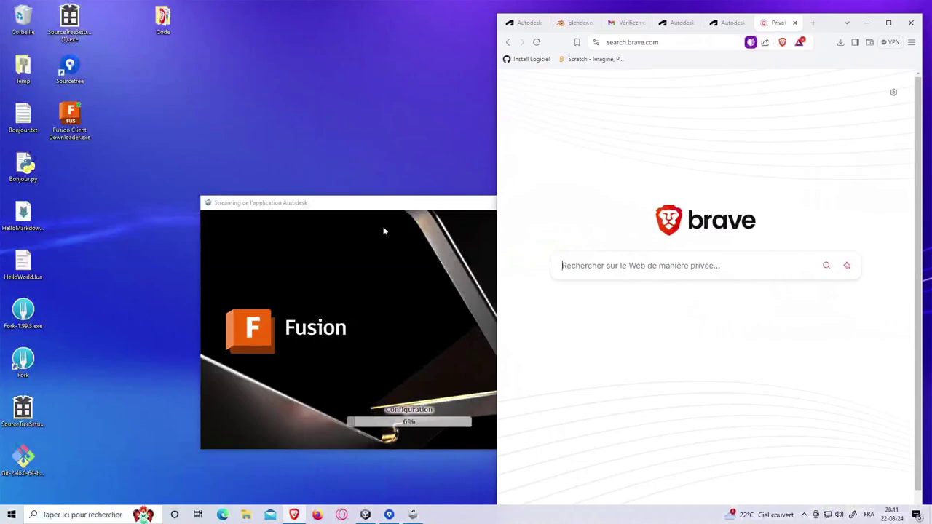
drag(369, 206, 241, 27)
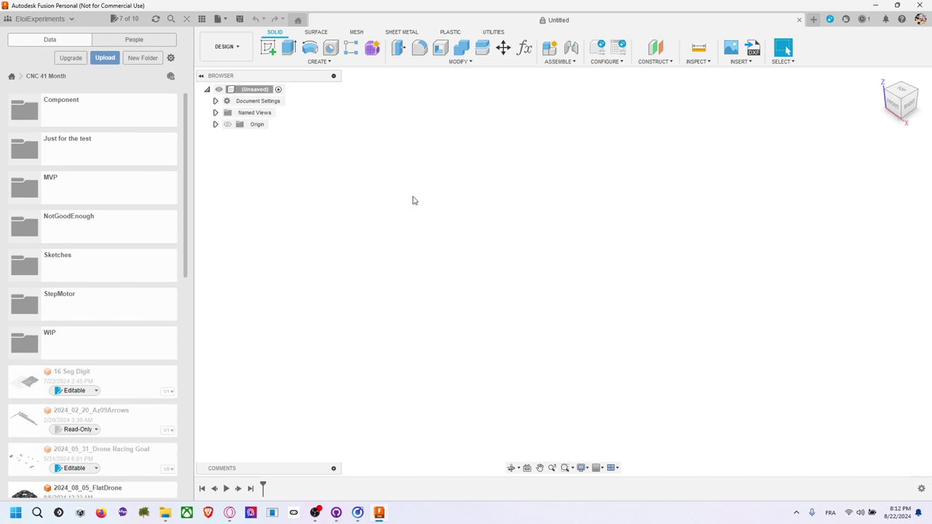
Step: Scroll the Data panel's CNC 41 Month project file list beside the empty Untitled design
scroll(154, 255, down, 2)
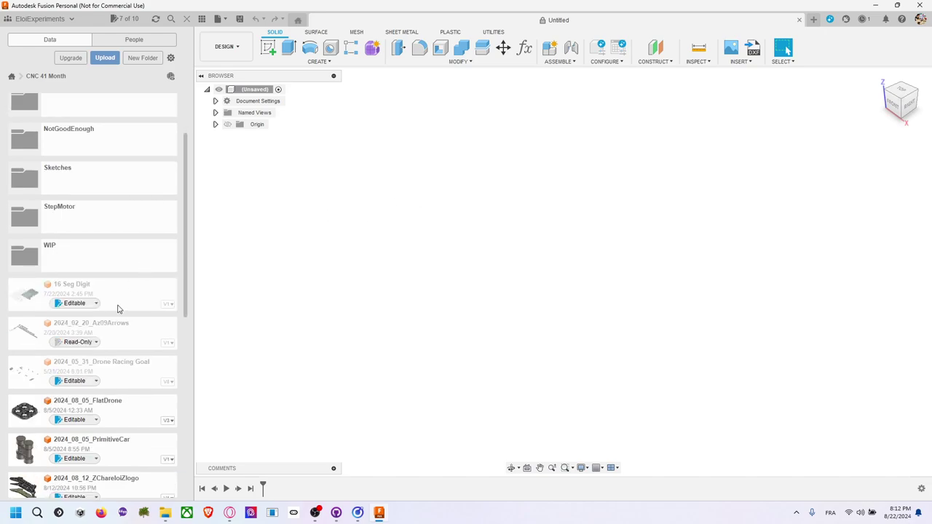
Step: Sketch a 70 mm diameter circle centred at the origin on the XY plane
click(277, 50)
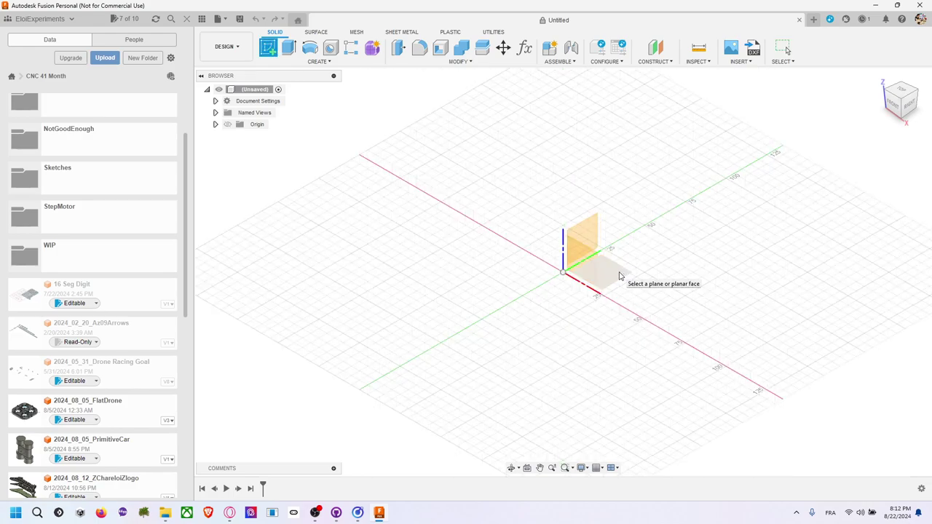
click(619, 276)
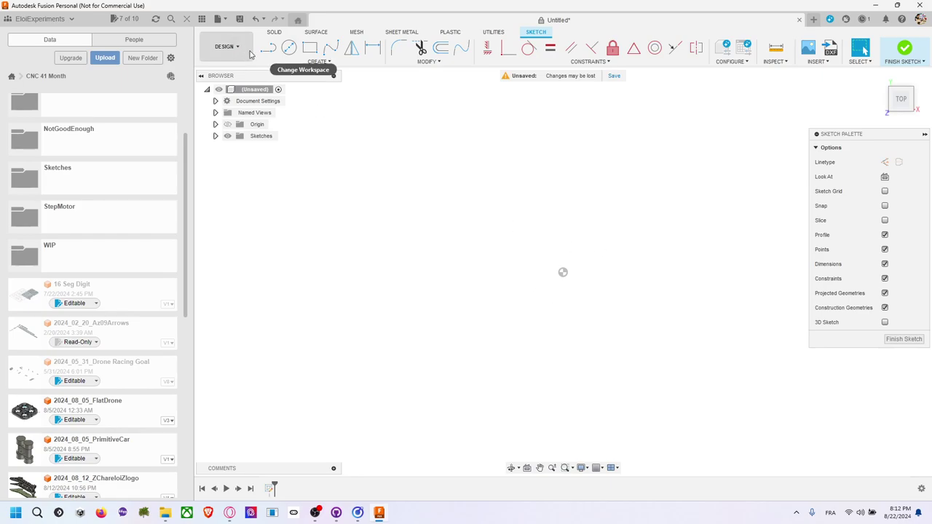
click(288, 47)
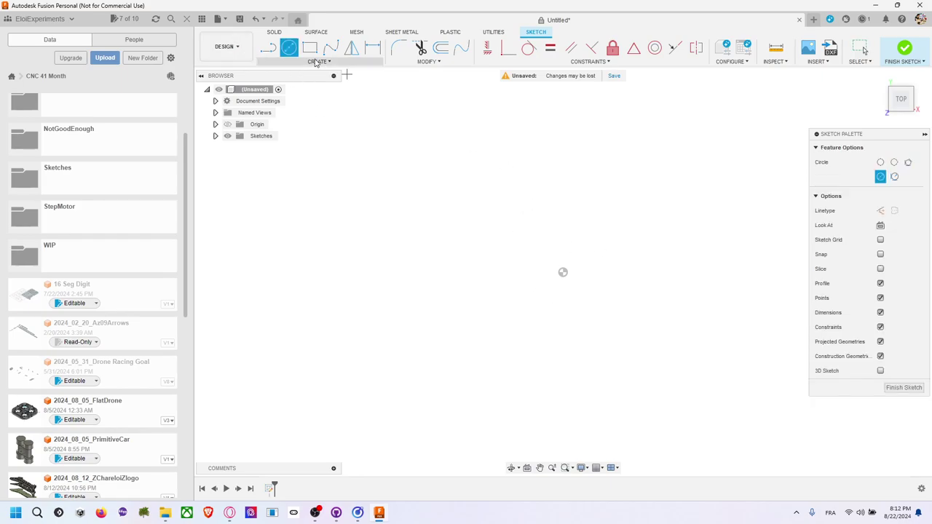
click(562, 273)
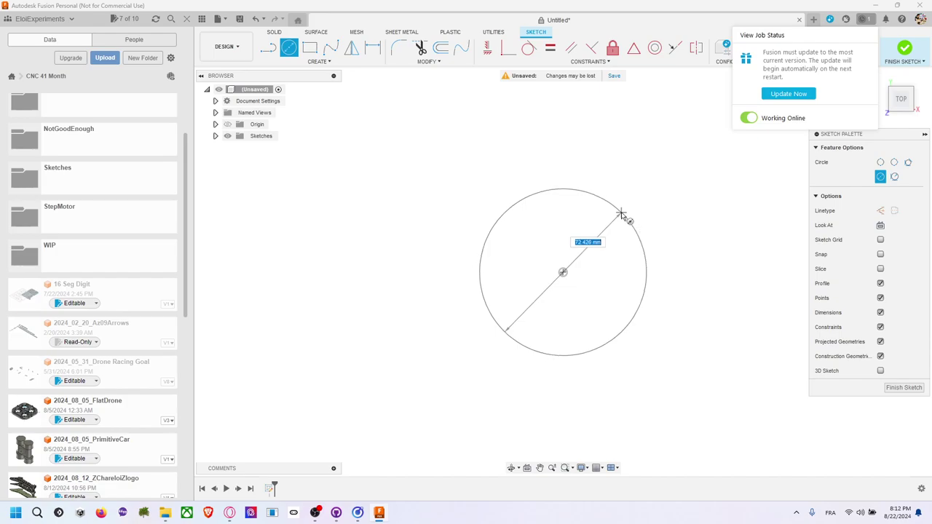
text(70)
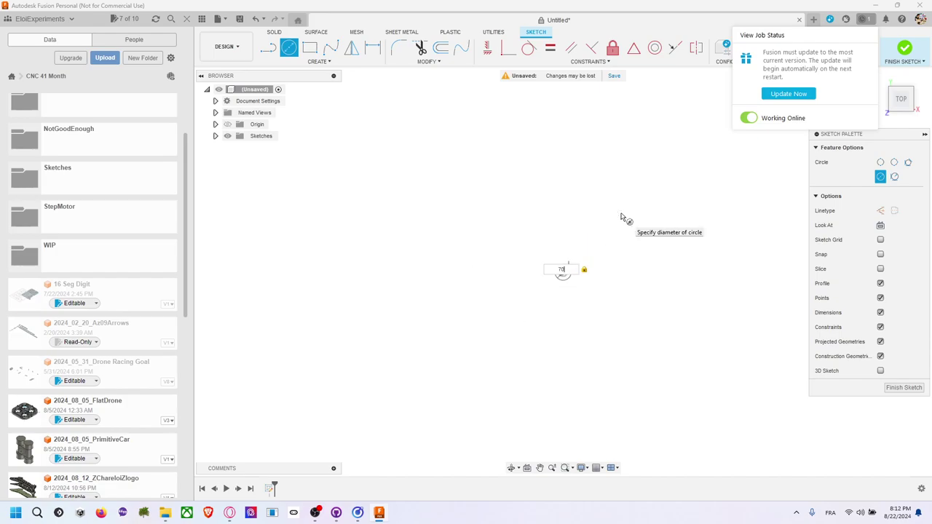
key(Return)
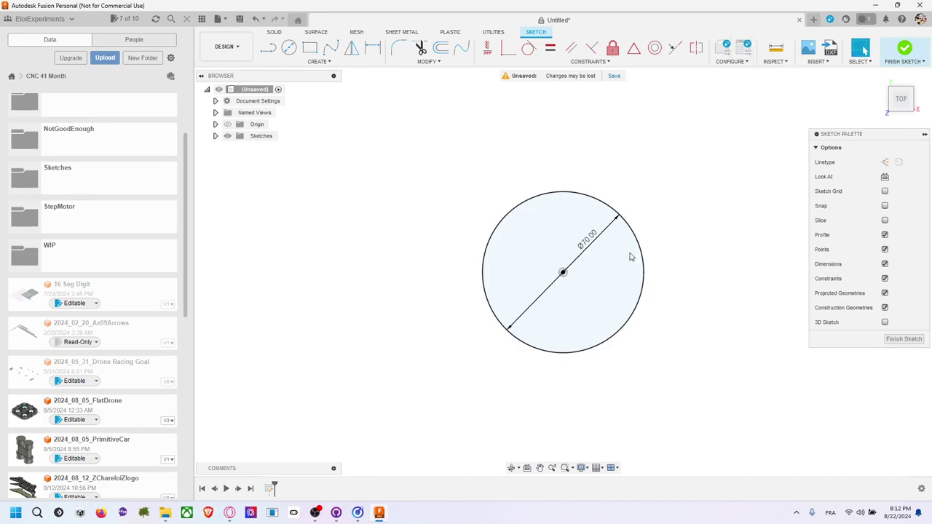
Step: Extrude the circle profile 35 mm upward into a solid cylinder body
click(626, 248)
key(e)
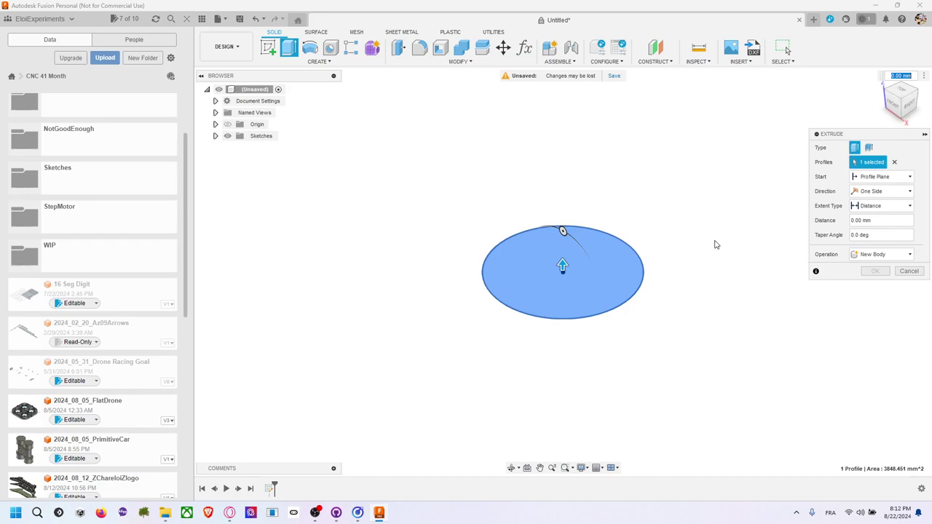
click(592, 266)
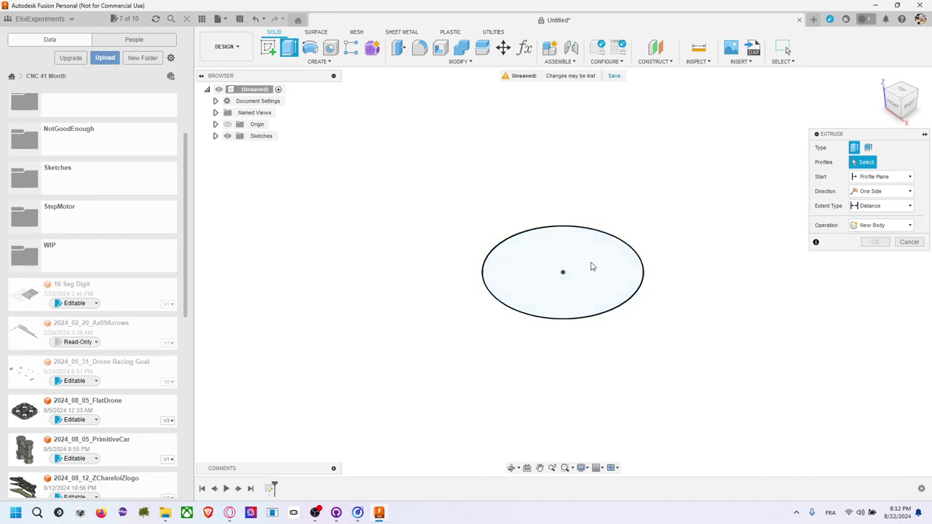
click(564, 270)
drag(561, 234, 576, 200)
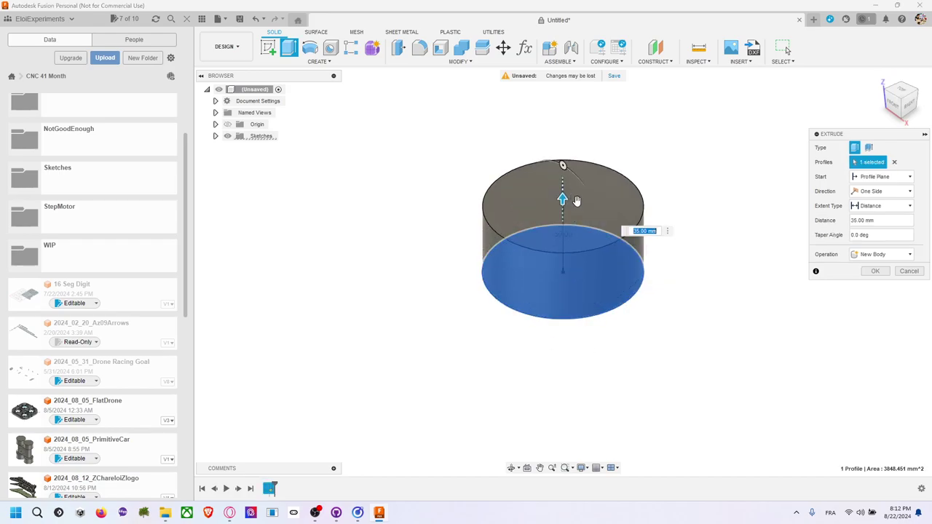
middle_drag(679, 277, 627, 284)
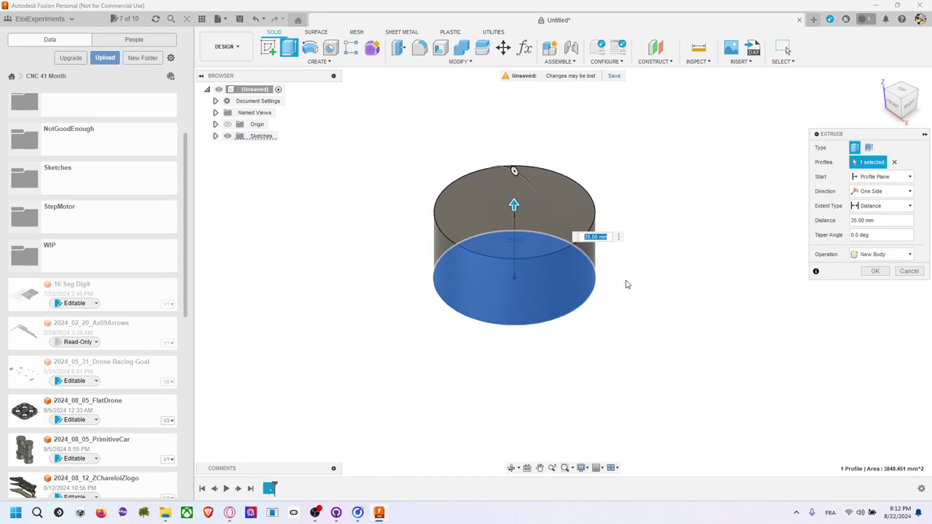
key(Return)
scroll(616, 287, up, 2)
scroll(655, 248, down, 3)
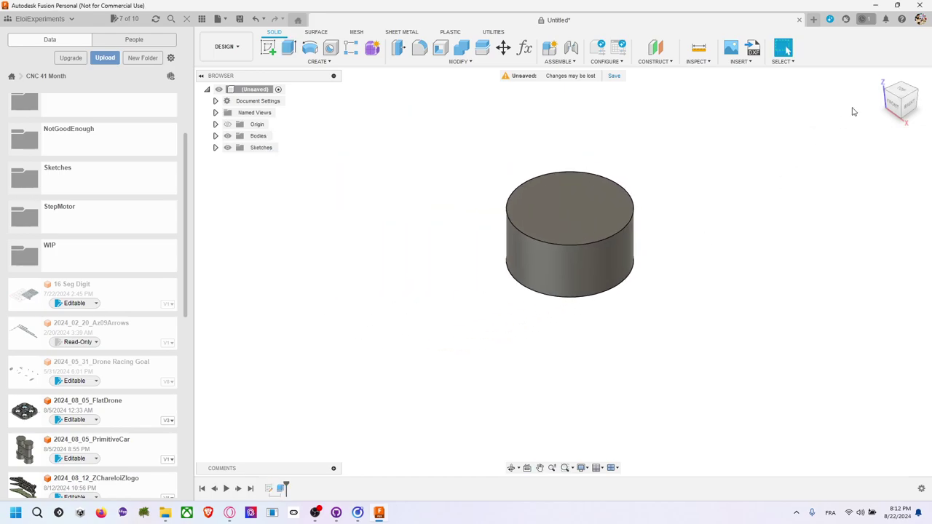
Step: Try moving the whole cylinder body 70 mm along Z, then cancel the move
click(901, 96)
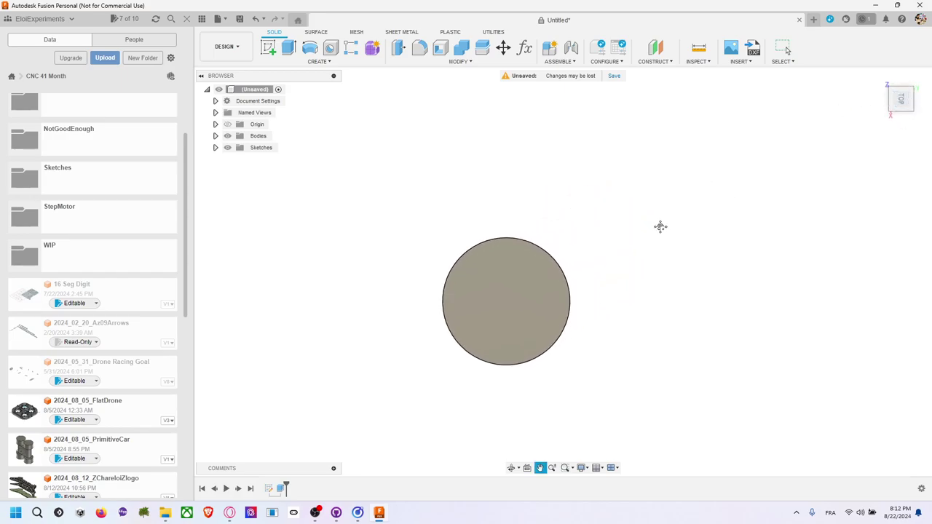
shift+middle_drag(660, 226, 609, 247)
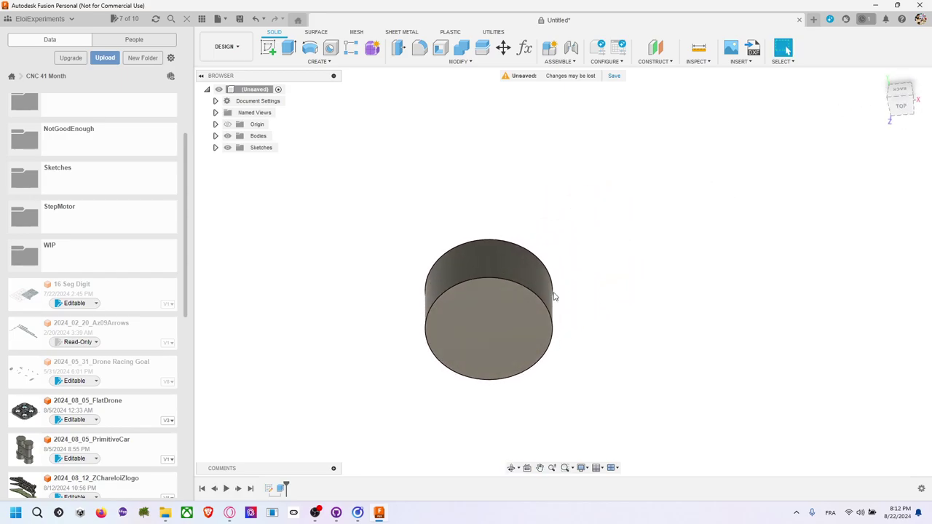
shift+middle_drag(320, 160, 487, 265)
click(486, 264)
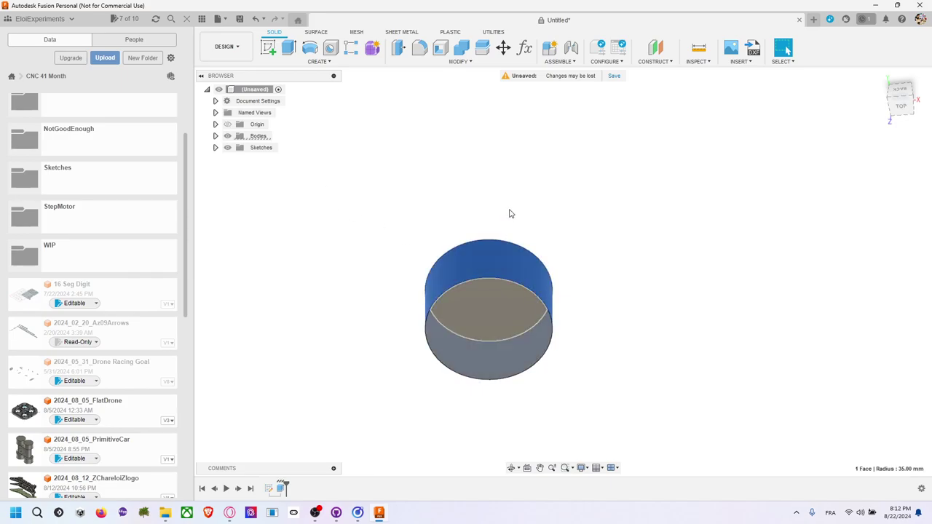
click(503, 47)
click(520, 311)
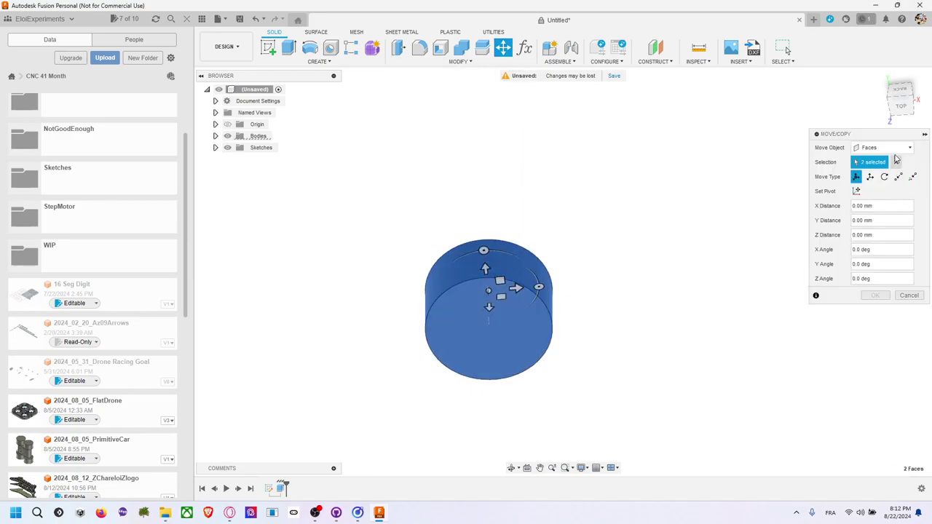
click(903, 148)
click(870, 168)
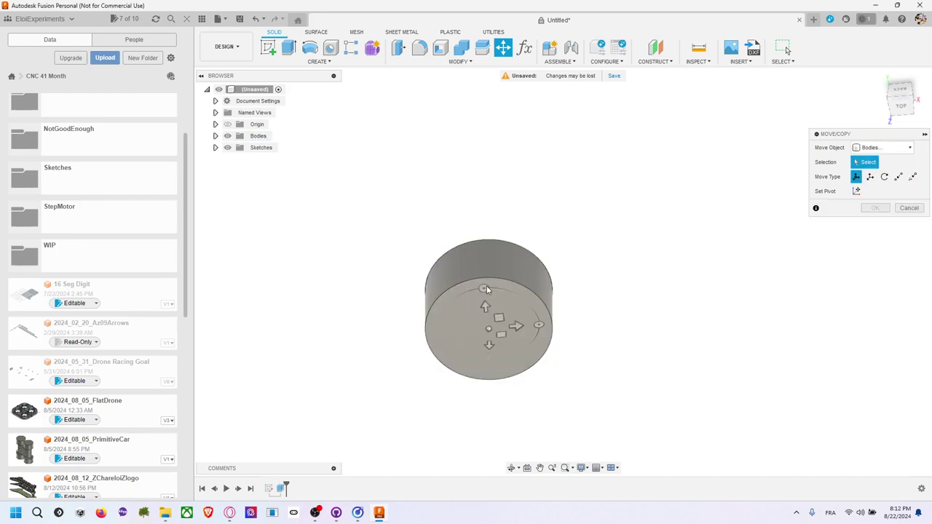
click(486, 290)
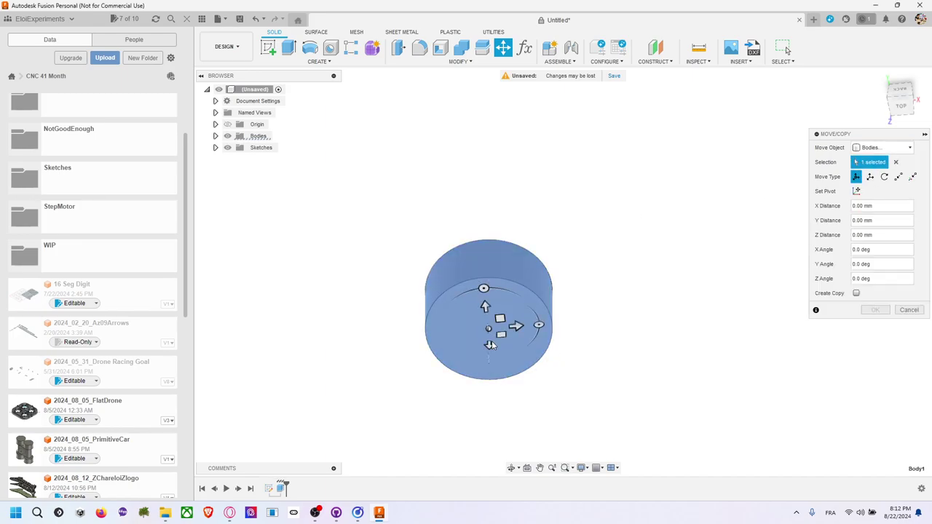
drag(488, 347, 487, 434)
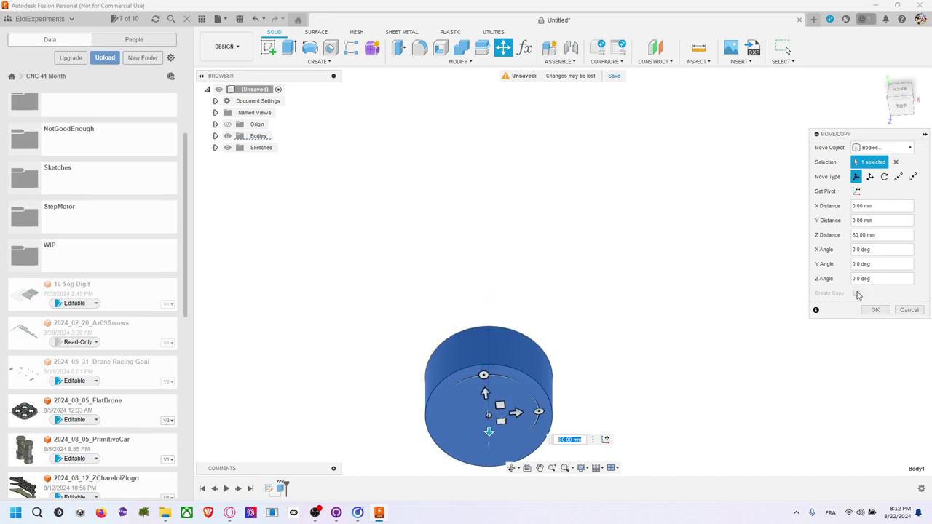
click(908, 310)
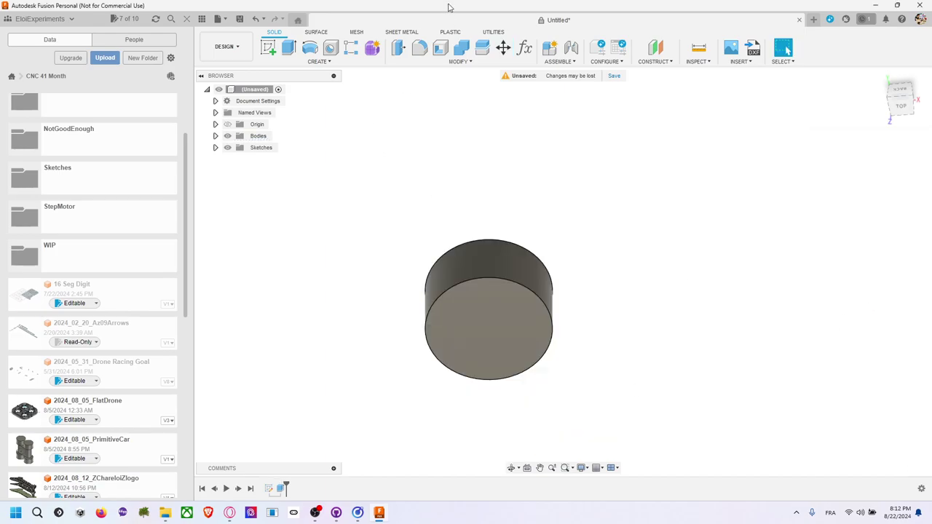
Step: Translate a copy of the cylinder 120 mm along Z with Create Copy ticked
click(503, 47)
click(506, 241)
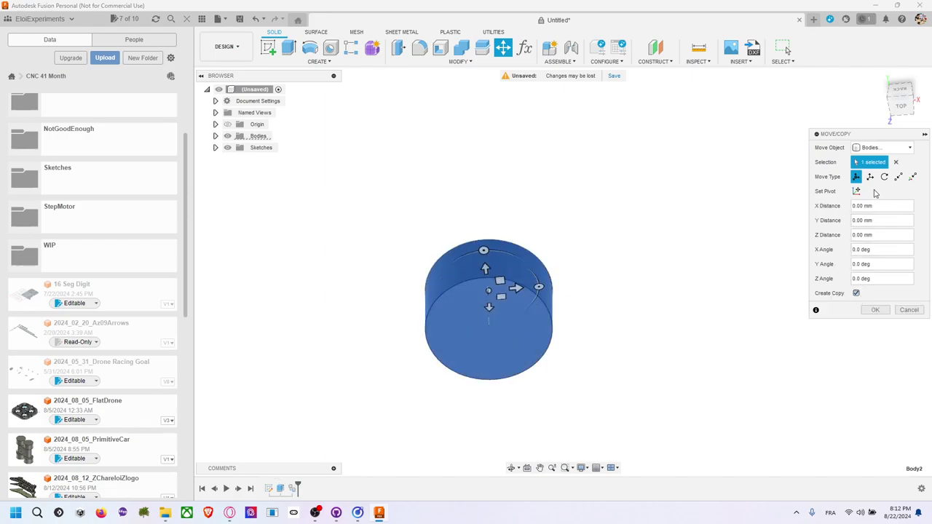
click(870, 176)
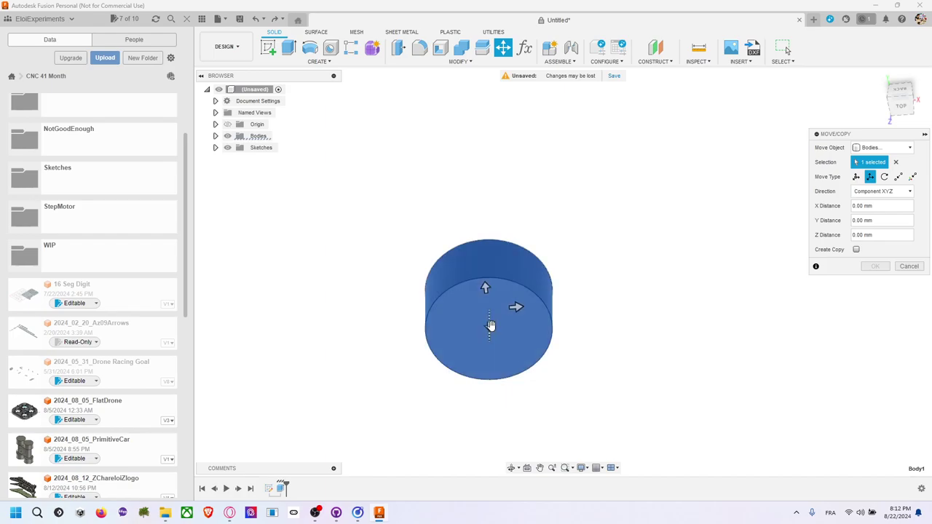
drag(490, 326, 593, 415)
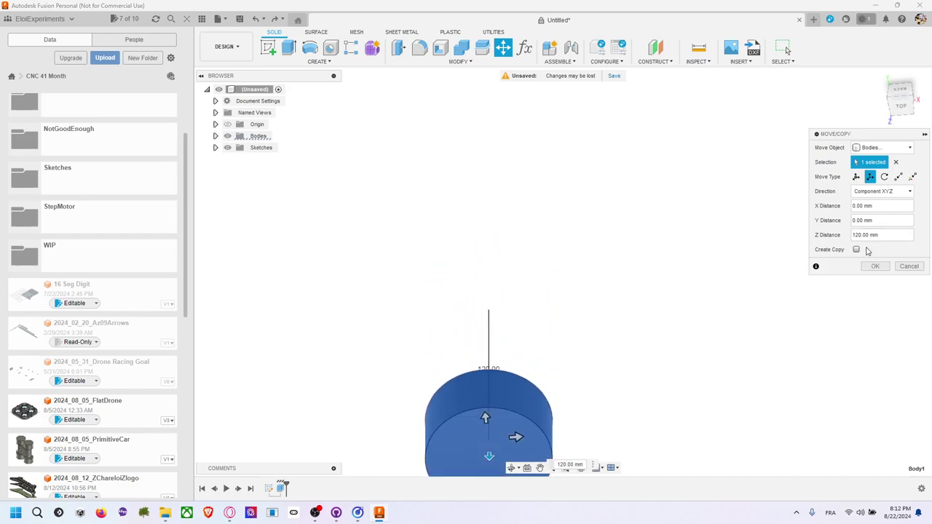
click(857, 250)
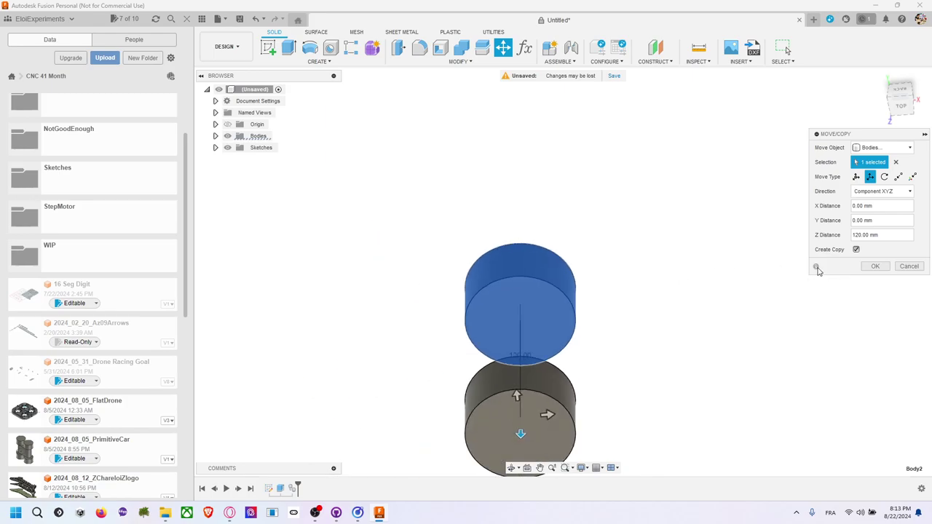
click(875, 265)
mouse_move(850, 270)
shift+middle_down()
mouse_move(626, 199)
mouse_move(636, 231)
shift+middle_up()
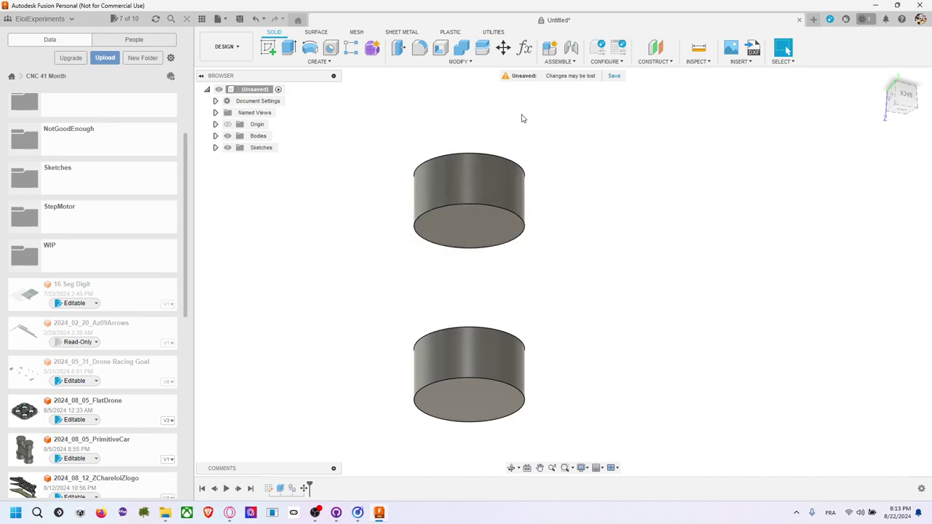
Step: Select both cylinders and translate copies of them 220 mm along Y with Create Copy
click(503, 47)
click(478, 194)
click(481, 340)
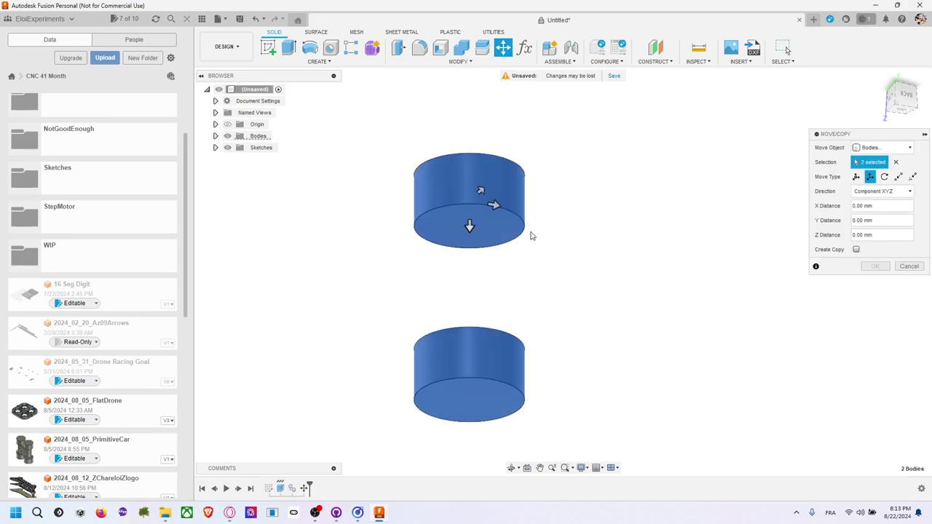
click(856, 250)
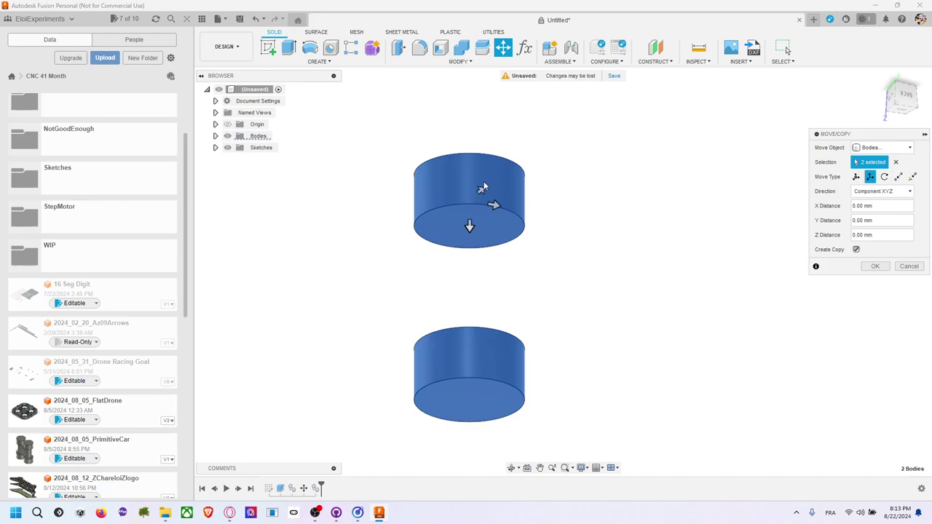
drag(483, 187, 718, 160)
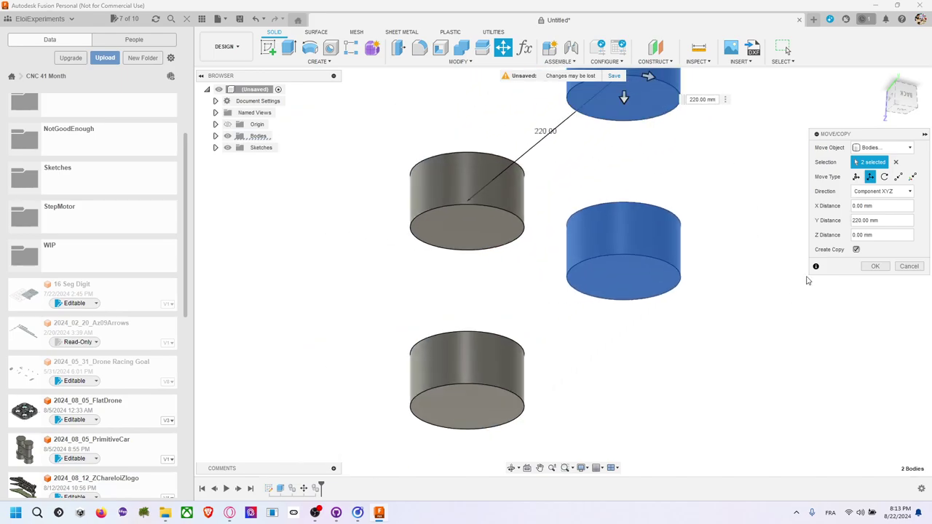
click(875, 267)
mouse_move(755, 314)
shift+middle_down()
mouse_move(684, 293)
mouse_move(690, 254)
mouse_move(749, 252)
mouse_move(718, 255)
mouse_move(721, 301)
mouse_move(727, 221)
mouse_move(721, 262)
shift+middle_up()
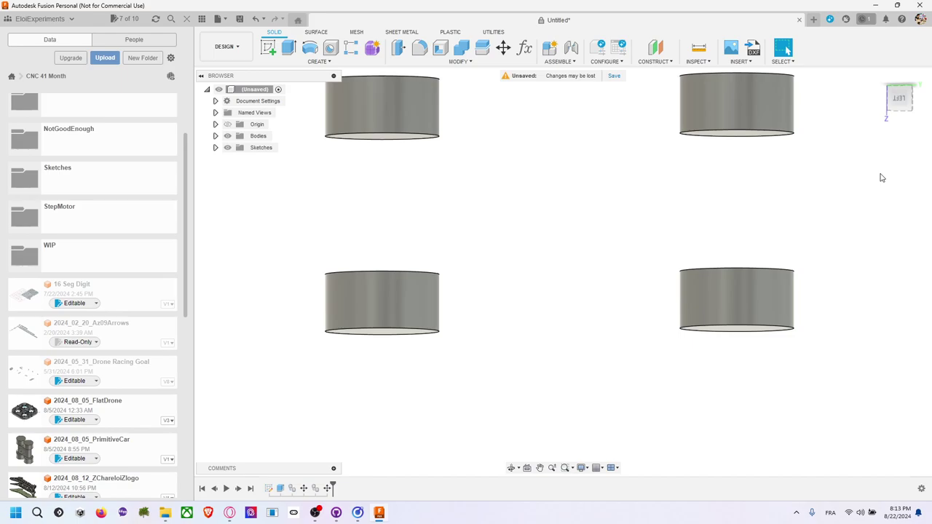
middle_drag(651, 202, 632, 226)
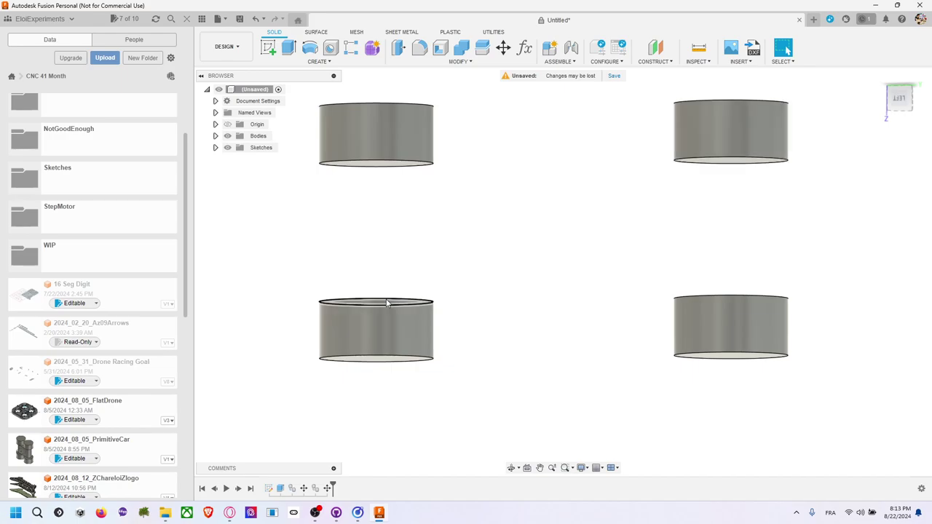
Step: Edit the first Extrude feature's distance from 35 mm to 10 mm, then view from TOP
click(280, 487)
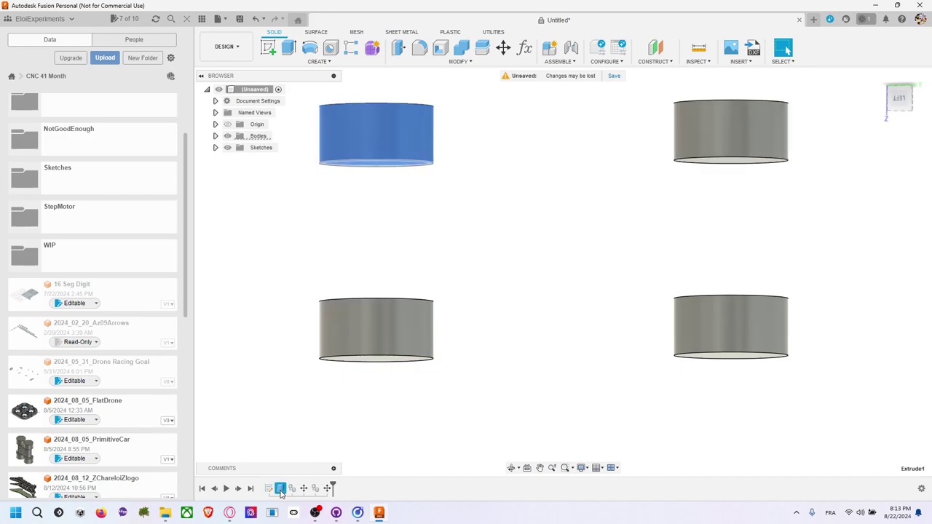
right_click(281, 489)
click(307, 383)
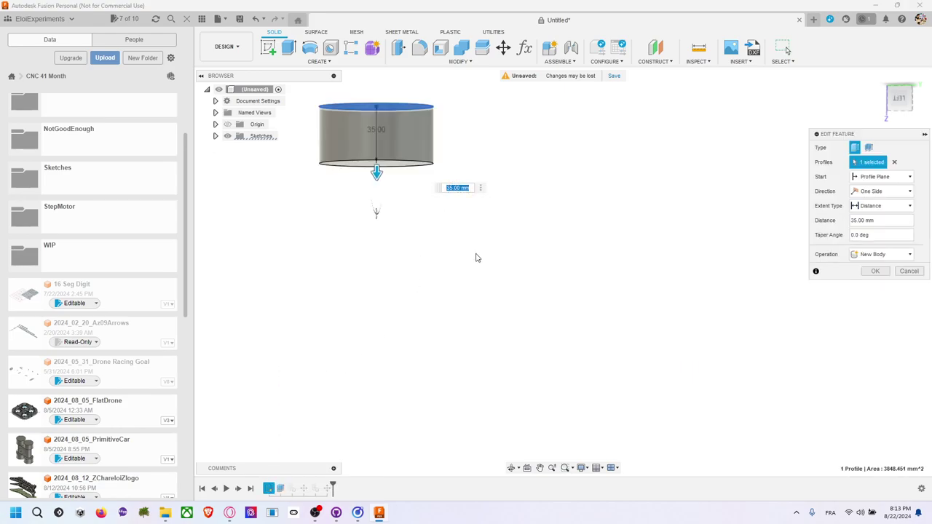
text(10)
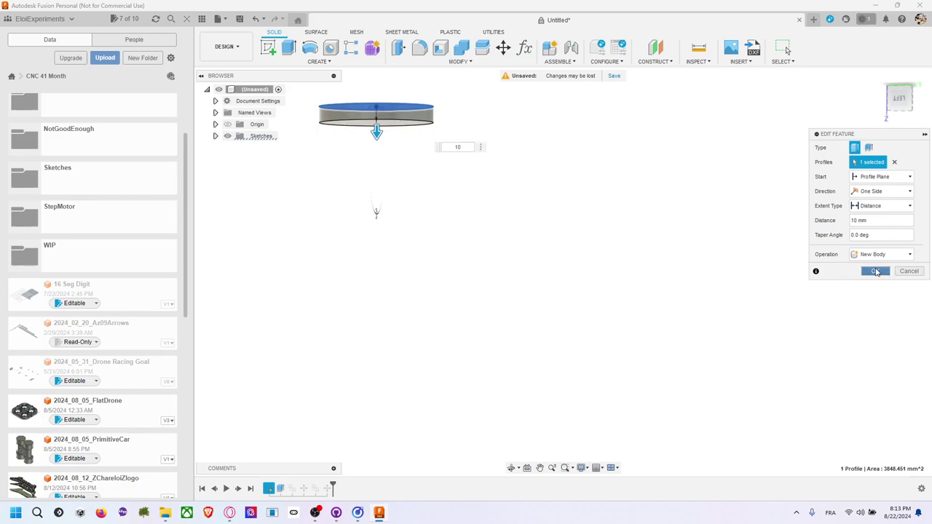
click(875, 272)
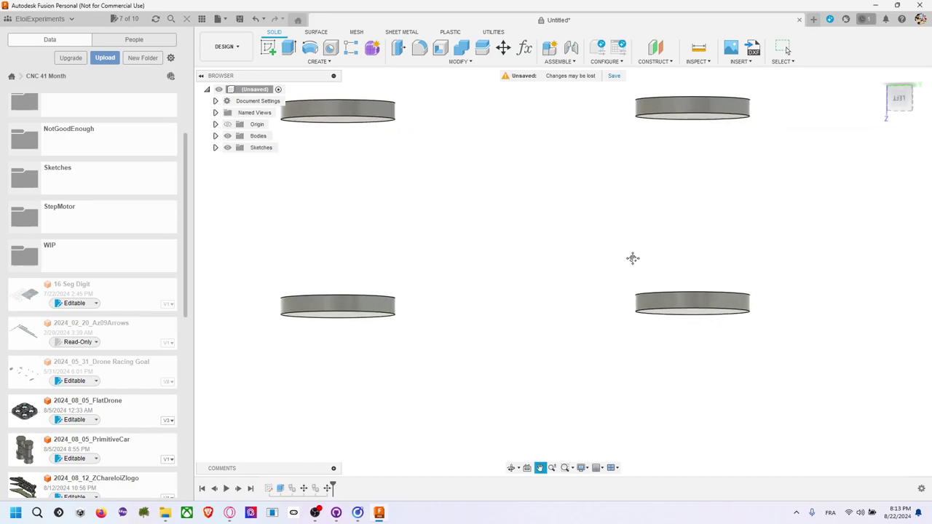
mouse_move(634, 274)
shift+middle_down()
mouse_move(597, 236)
mouse_move(580, 273)
mouse_move(631, 266)
shift+middle_up()
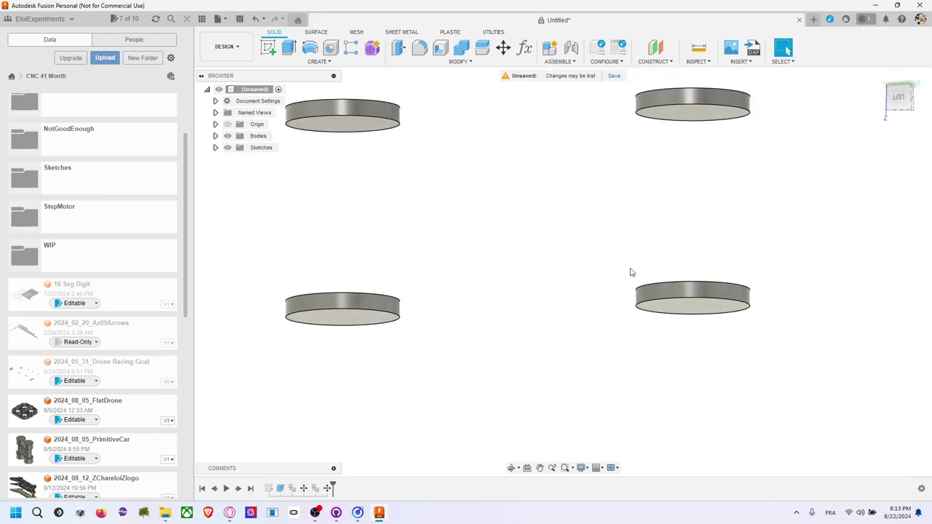
click(900, 99)
click(901, 118)
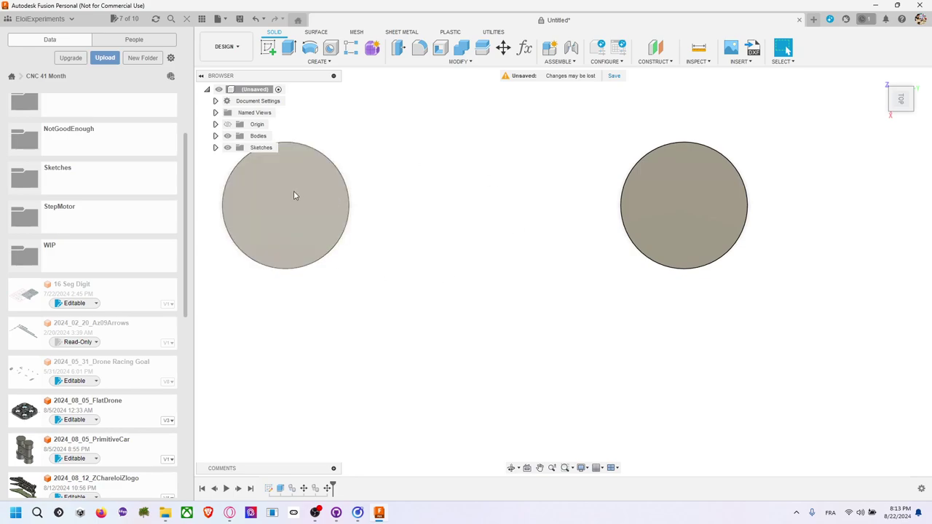
Step: Start a new sketch on the left disc's face with both discs in view
middle_drag(251, 169, 505, 189)
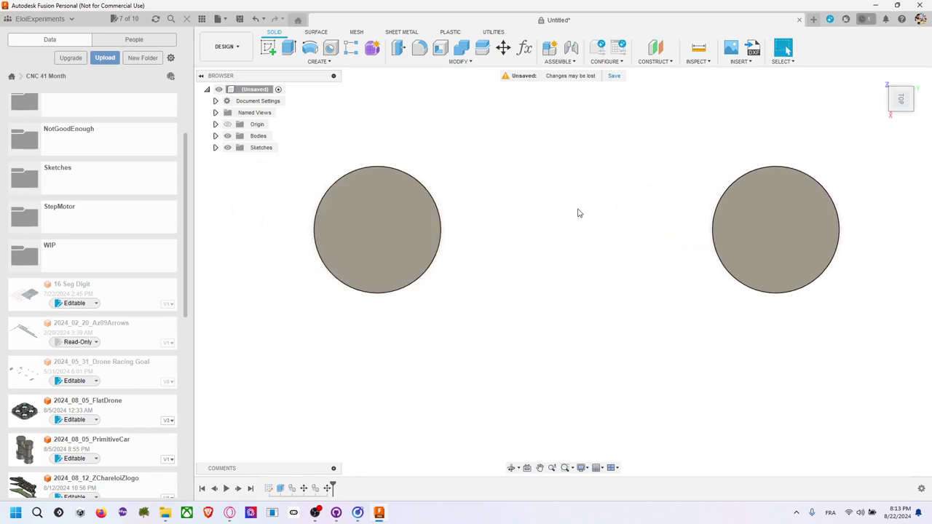
click(267, 46)
click(384, 249)
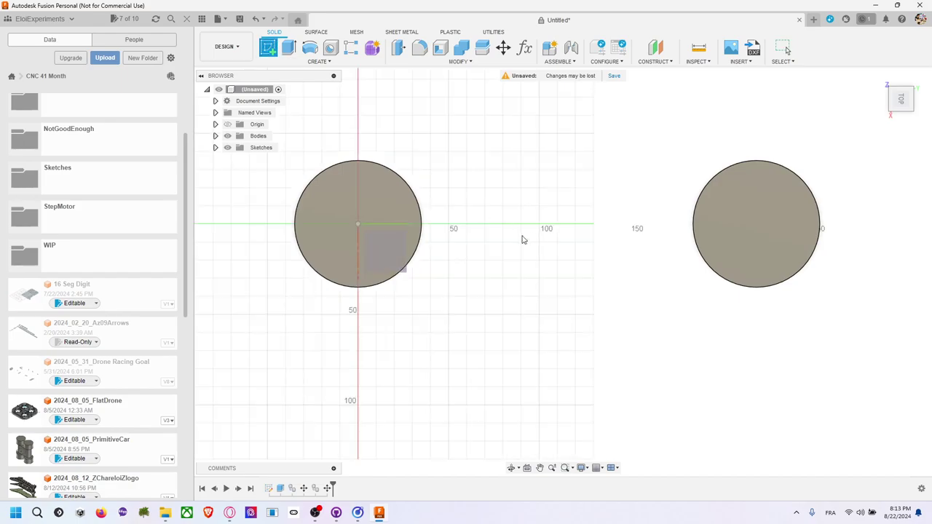
click(408, 268)
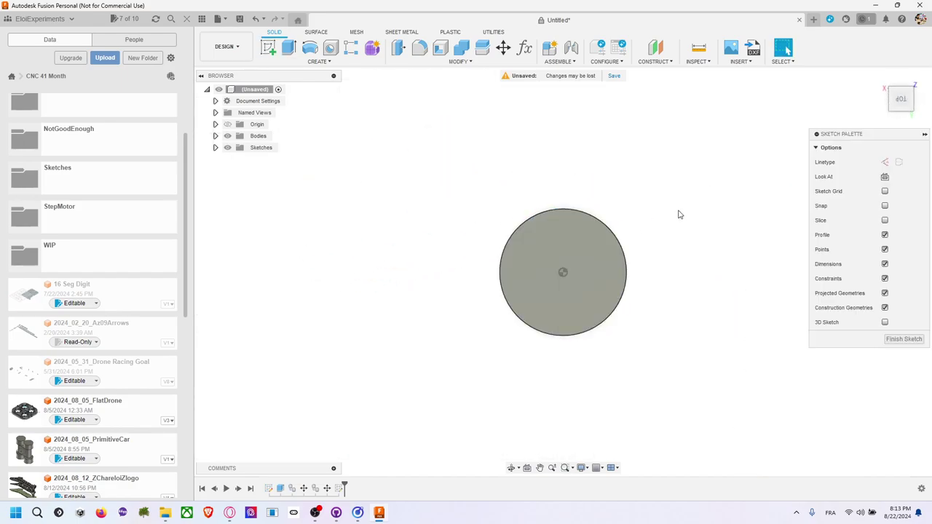
scroll(684, 210, down, 2)
scroll(680, 210, down, 3)
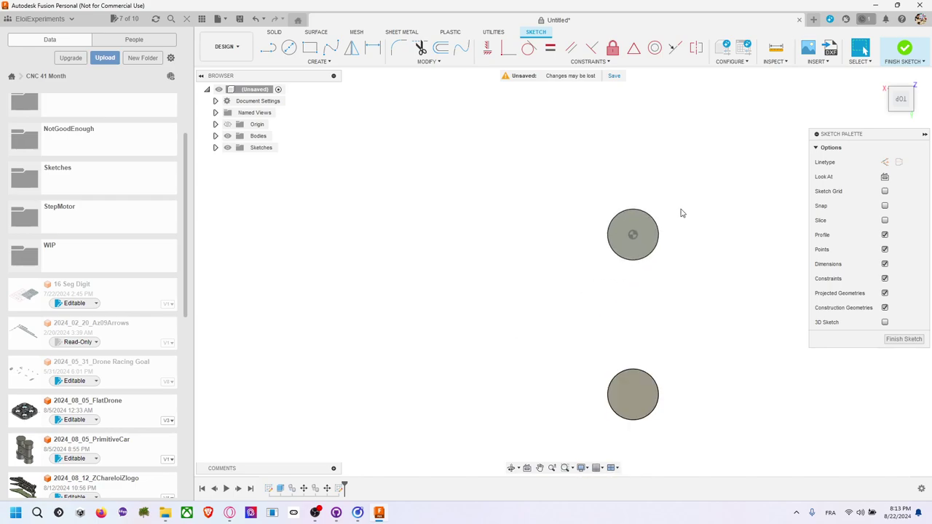
middle_drag(680, 210, 524, 165)
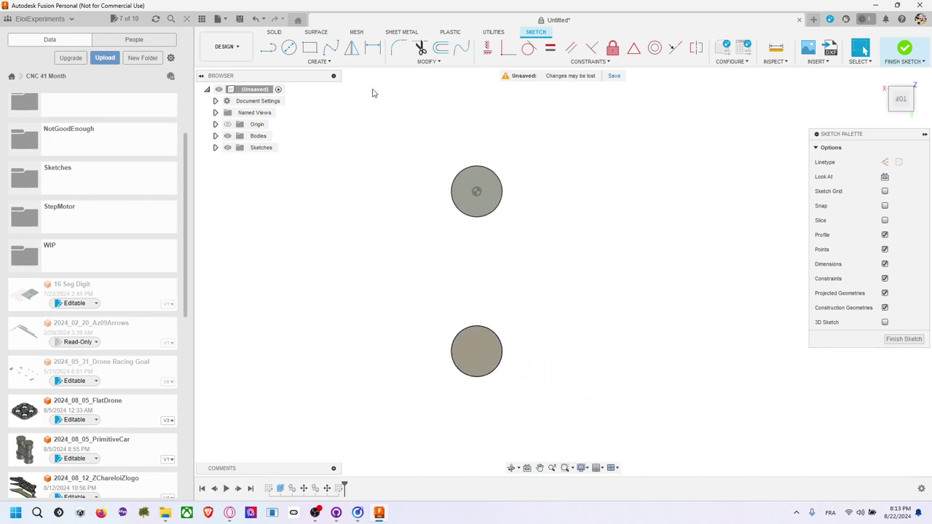
Step: Draw a two-point rectangle from the top circle's left edge to the bottom circle's right edge
click(309, 50)
scroll(530, 210, up, 1)
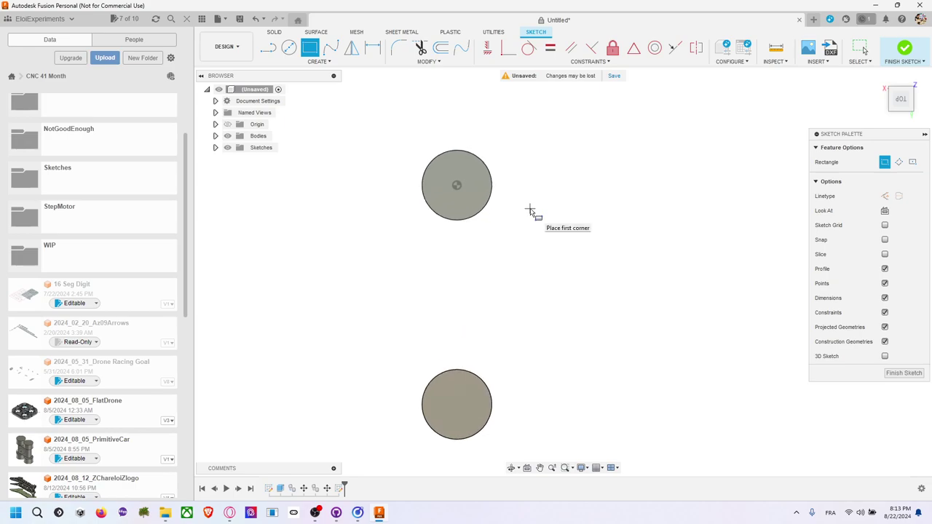
scroll(530, 210, up, 1)
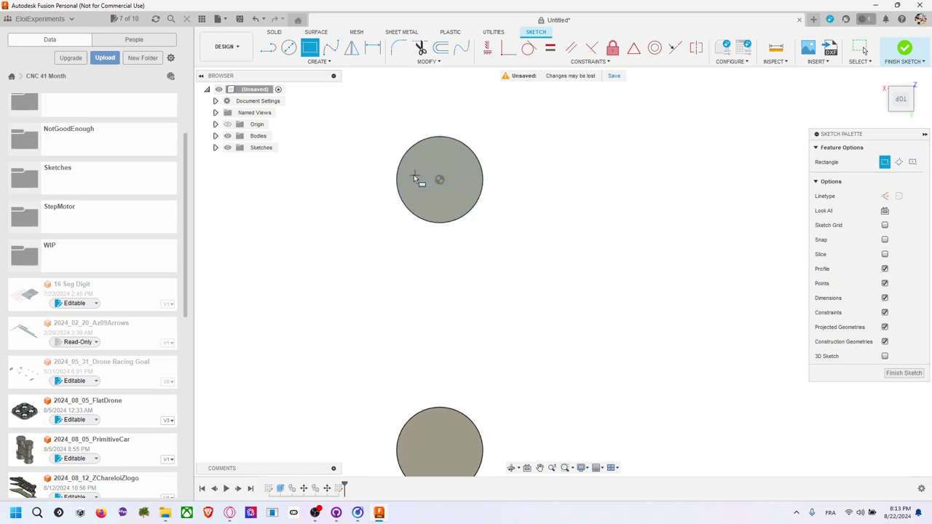
click(399, 178)
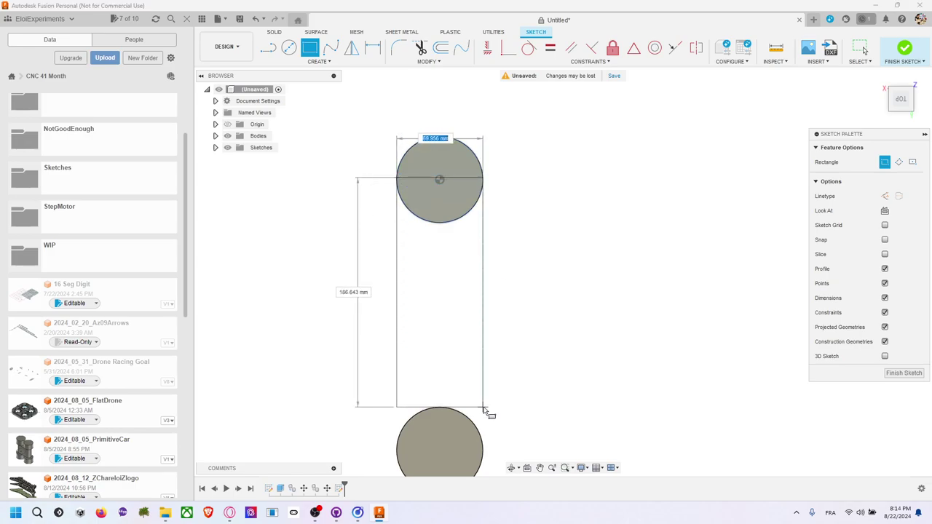
click(483, 452)
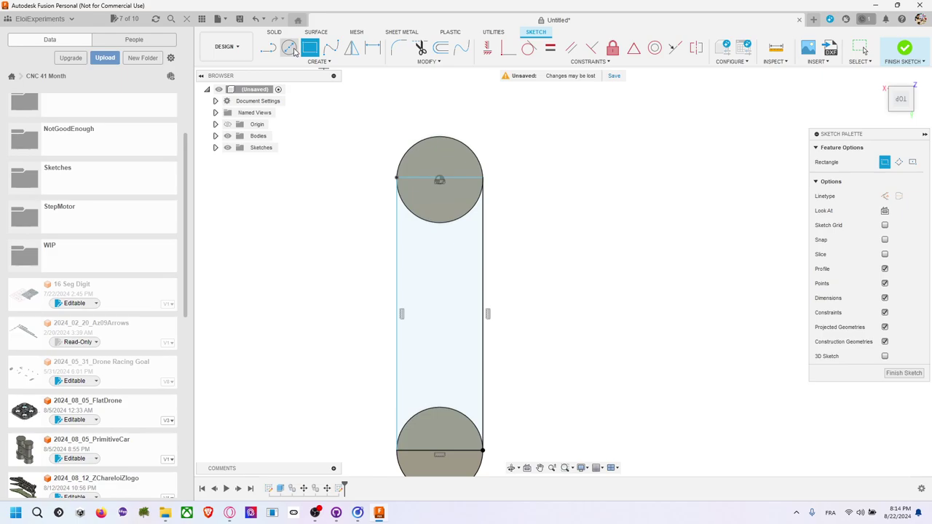
click(288, 47)
Step: Draw a centre-diameter circle centred on the top disc
scroll(408, 115, up, 2)
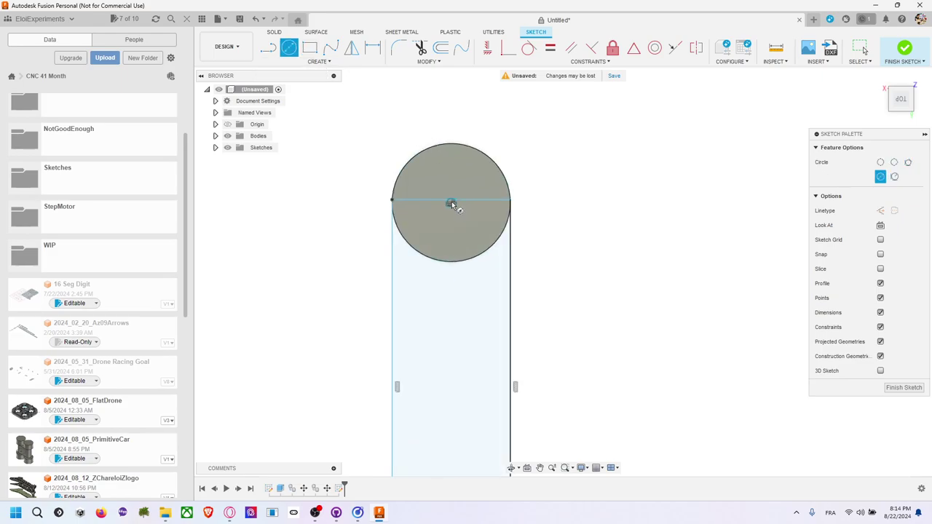
scroll(452, 202, up, 2)
scroll(452, 202, up, 3)
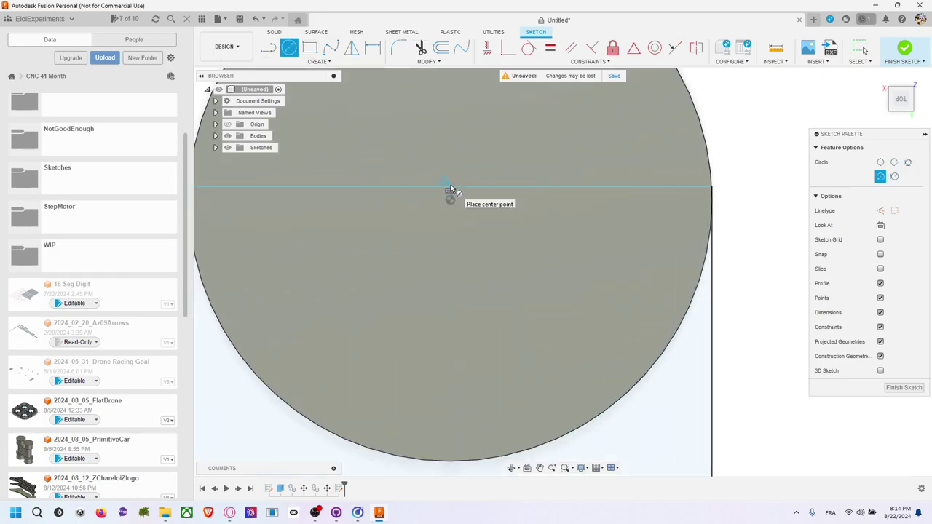
click(449, 189)
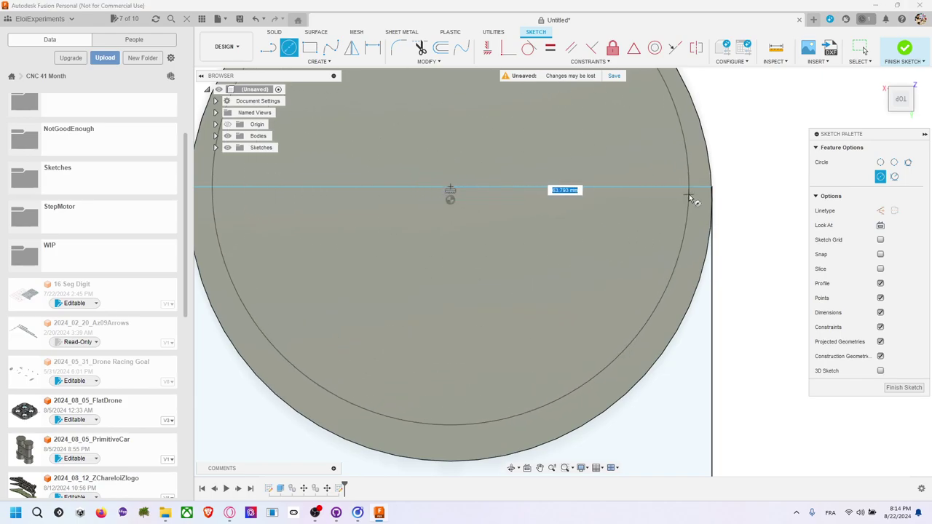
click(691, 195)
scroll(559, 253, down, 3)
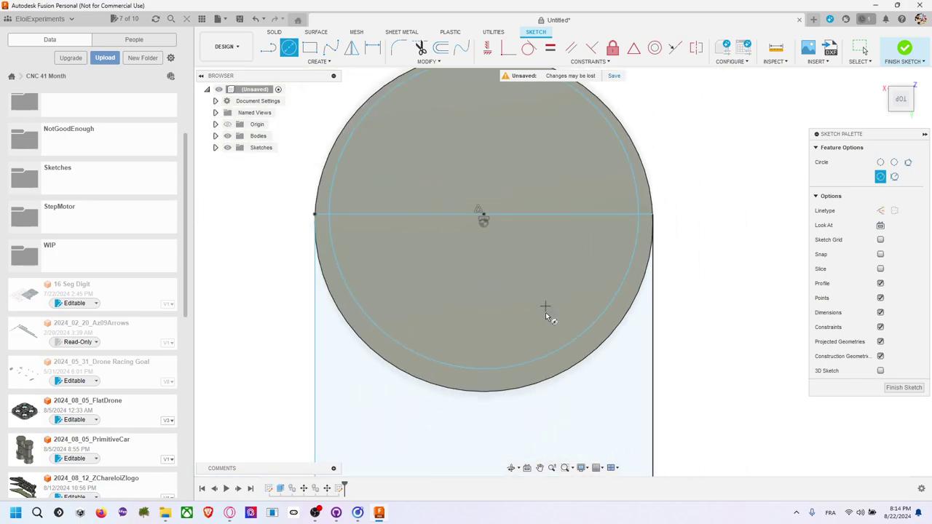
middle_drag(546, 308, 549, 255)
Step: Draw a second centre-diameter circle centred on the bottom disc
scroll(549, 255, down, 2)
scroll(549, 301, down, 2)
mouse_move(568, 389)
middle_down()
mouse_move(544, 179)
mouse_move(510, 244)
middle_up()
key(c)
scroll(505, 319, up, 2)
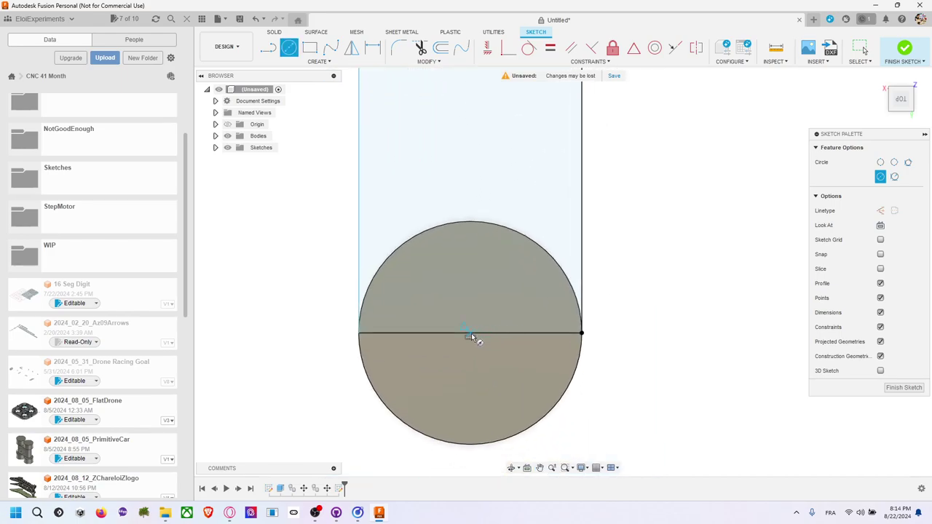
click(471, 333)
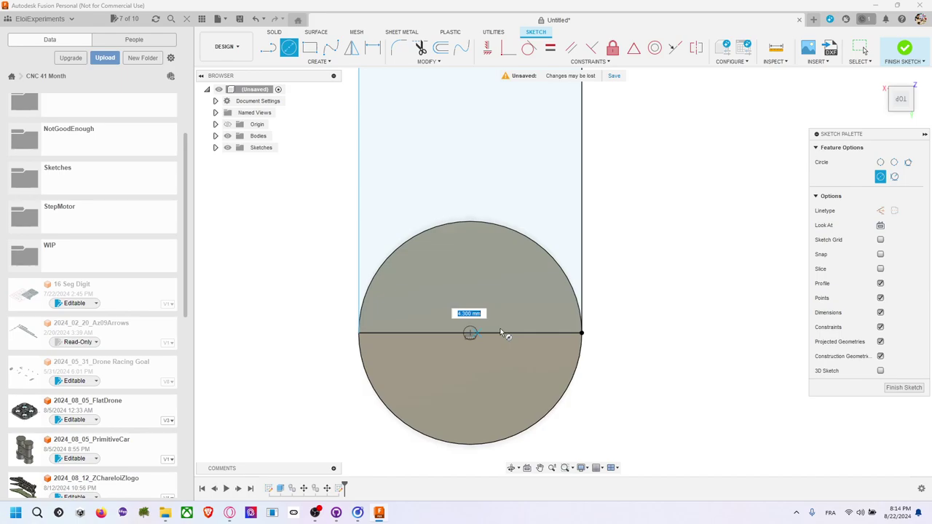
click(576, 338)
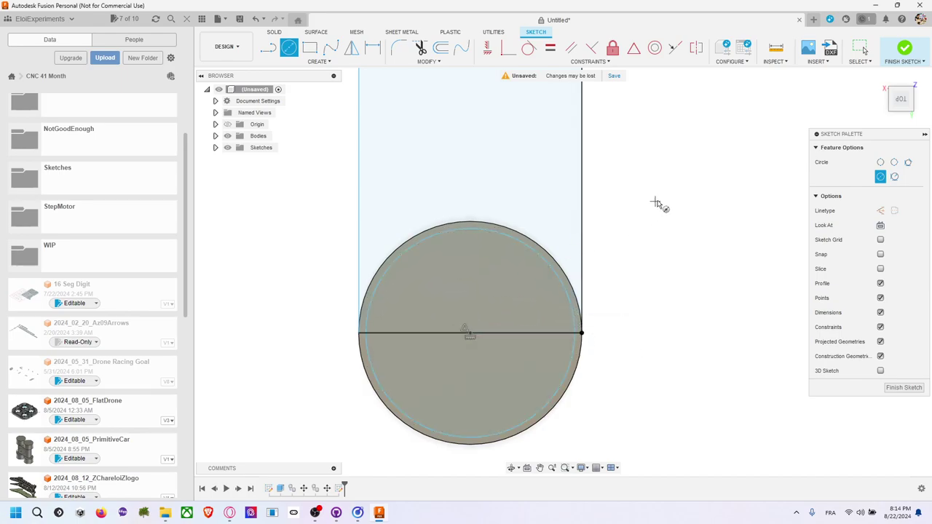
Step: Apply the Equal constraint between the top and bottom inner circles
middle_drag(658, 242, 645, 332)
scroll(645, 327, down, 2)
scroll(655, 286, down, 2)
middle_drag(575, 336, 525, 400)
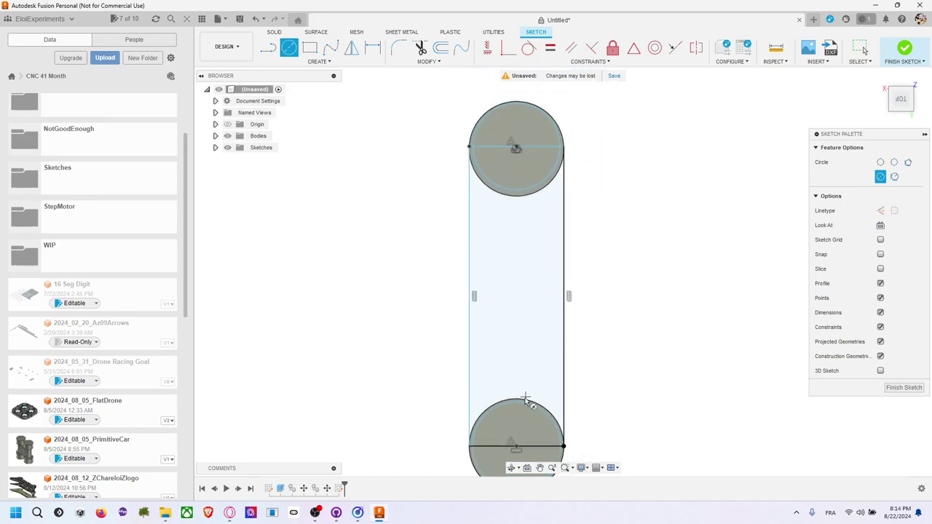
click(551, 49)
click(546, 182)
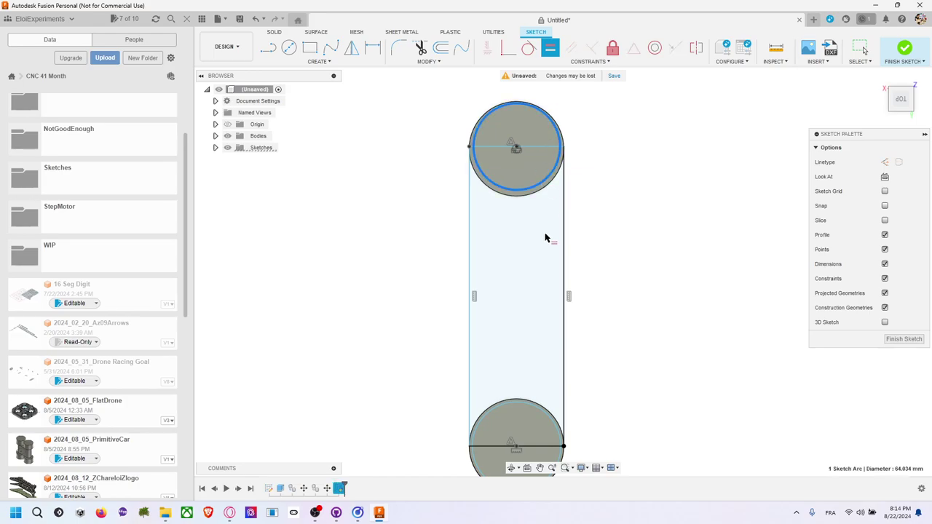
click(533, 410)
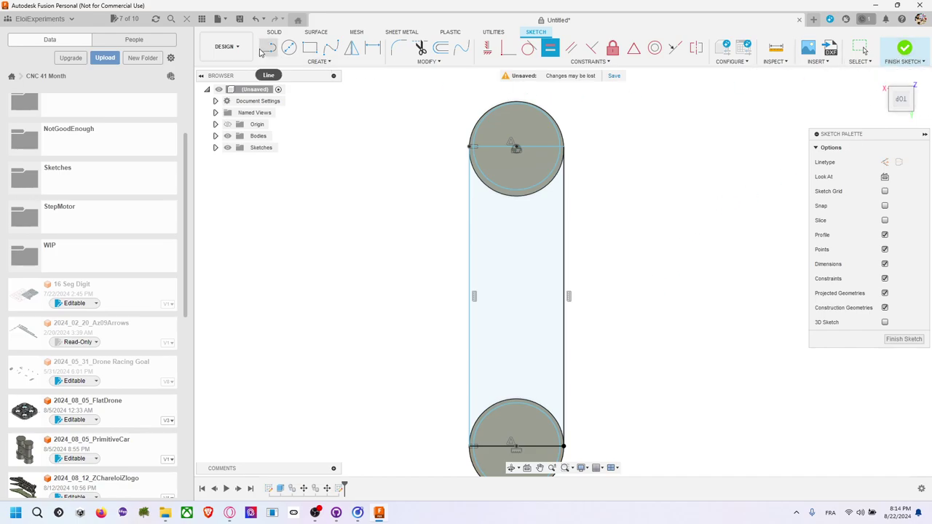
Step: Convert the rectangle's four edges into construction lines
key(Escape)
double_click(470, 276)
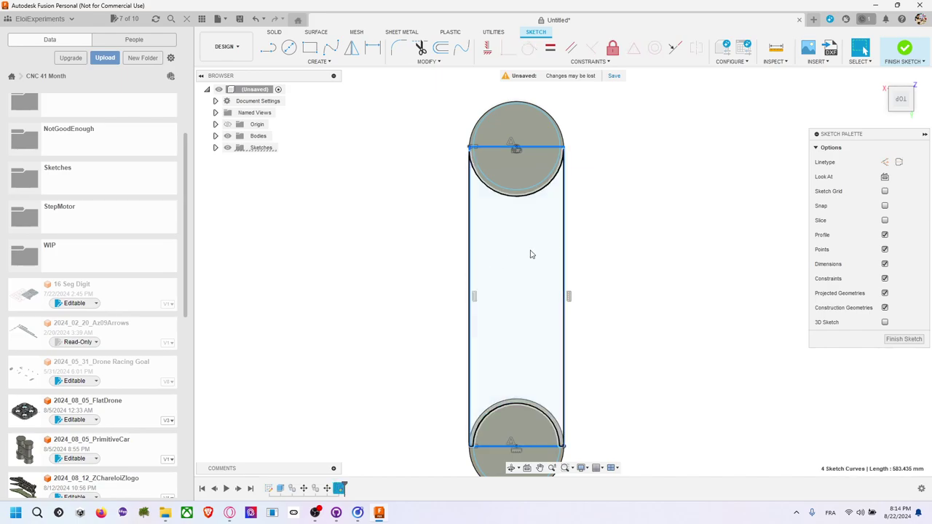
click(885, 161)
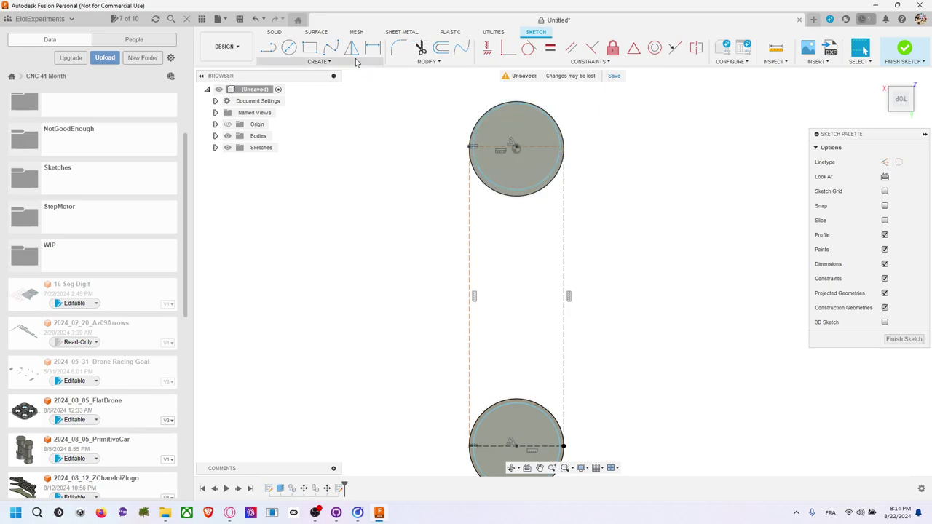
Step: Start a line from the top circle's right side, then cancel it
key(l)
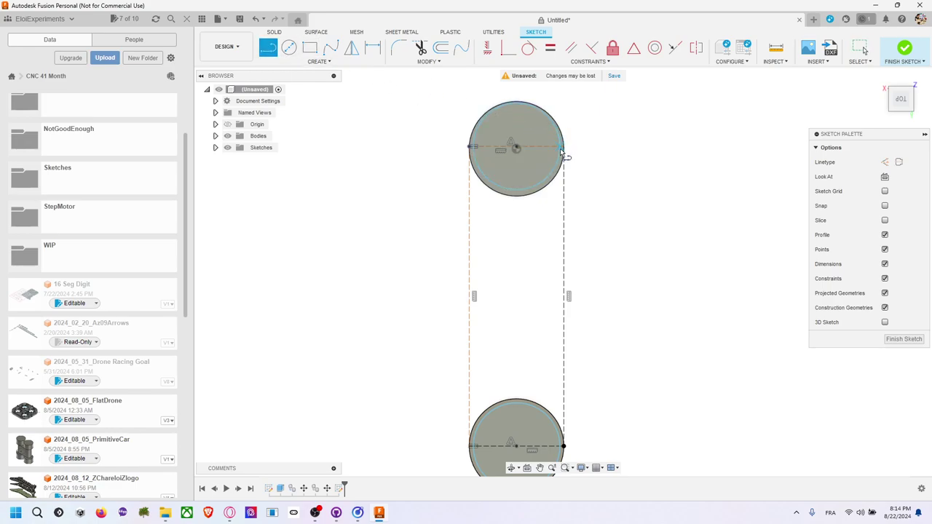
scroll(561, 153, up, 3)
scroll(561, 145, up, 2)
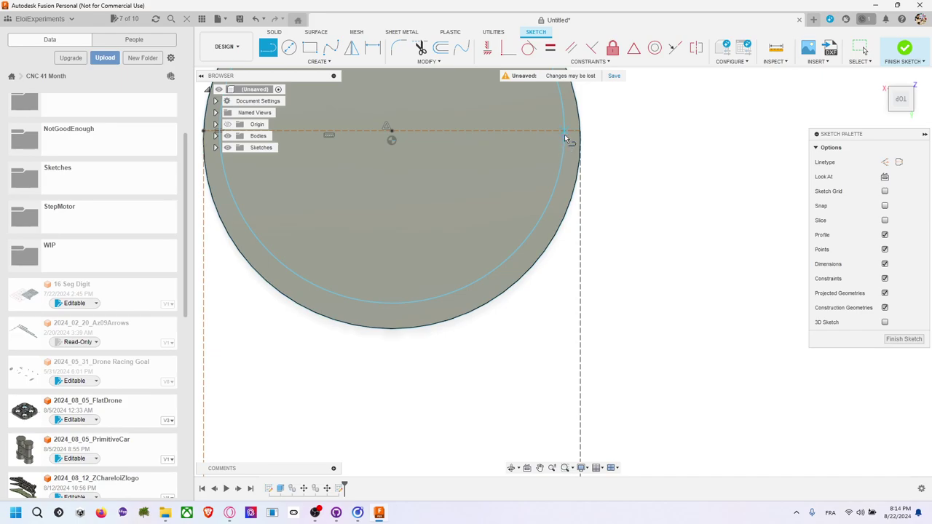
click(565, 134)
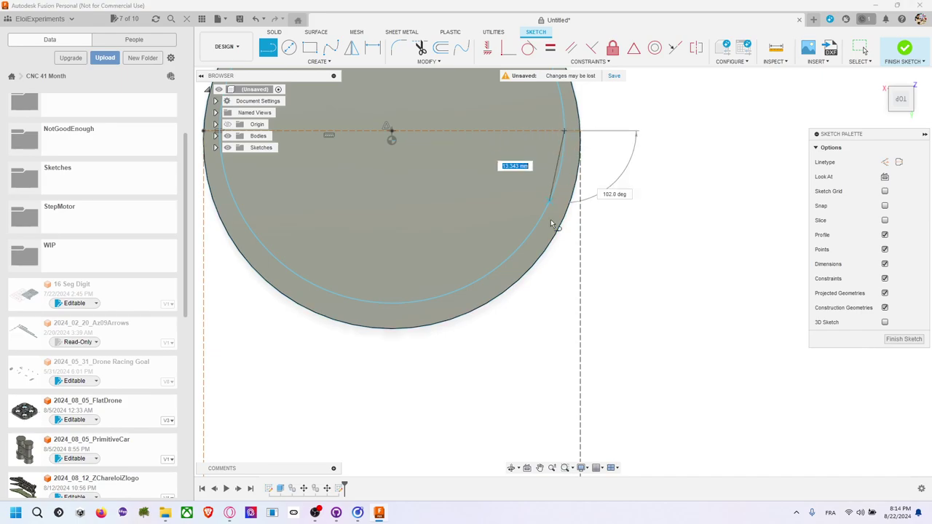
scroll(545, 376, down, 1)
click(551, 379)
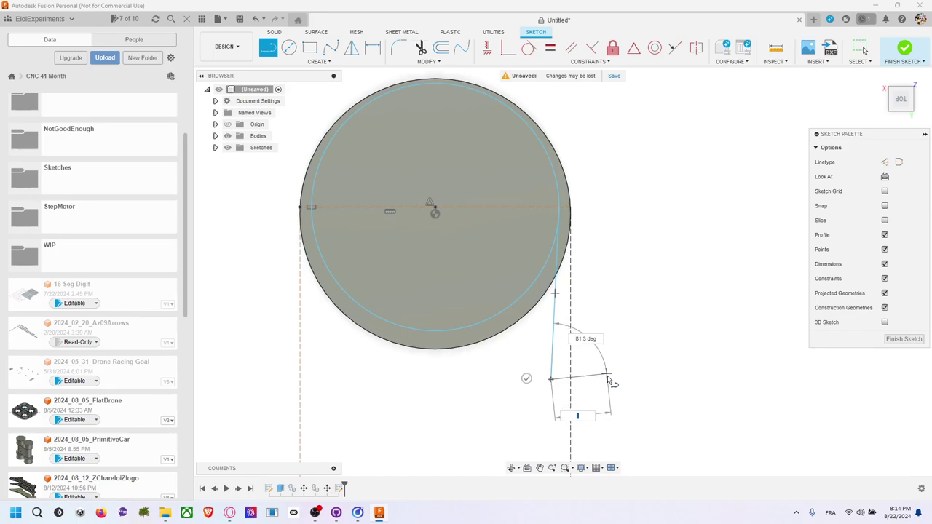
key(Escape)
middle_drag(682, 401, 686, 323)
scroll(673, 334, up, 2)
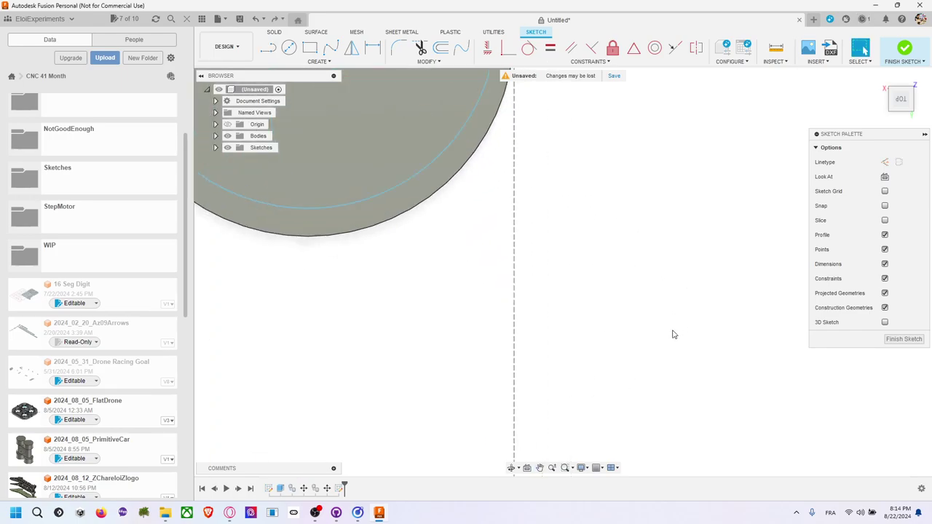
scroll(664, 335, down, 2)
scroll(647, 338, down, 2)
middle_drag(638, 342, 641, 283)
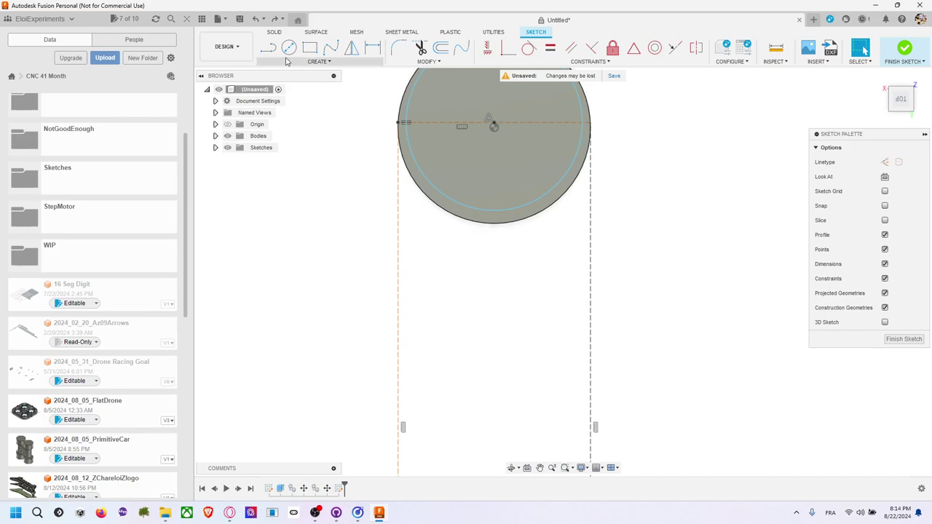
Step: Draw a line from the inner circle's right edge to its left edge, closing the slot, and finish the sketch
key(l)
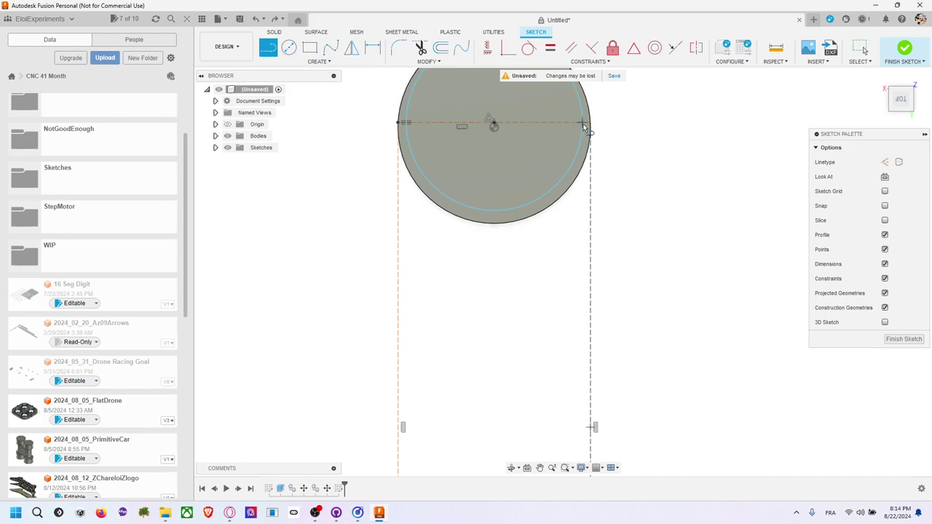
click(583, 126)
middle_drag(627, 446, 594, 92)
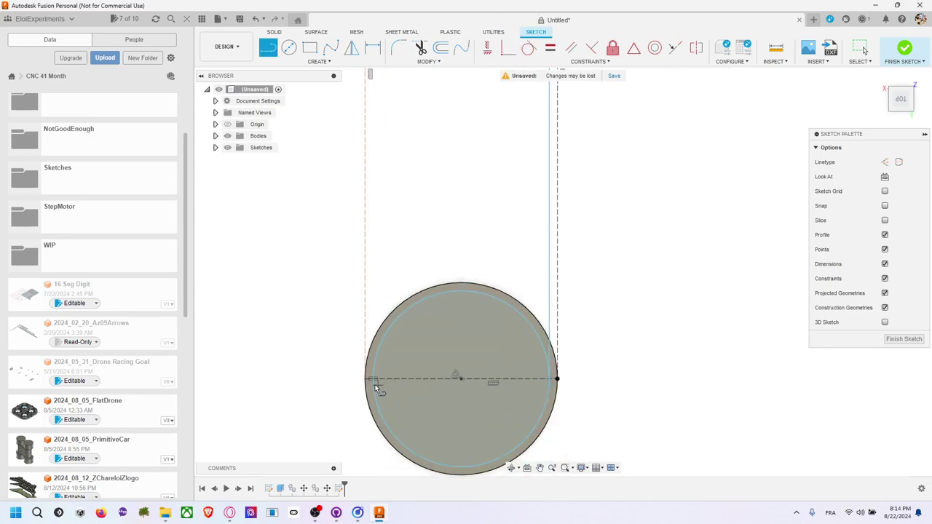
middle_drag(373, 380, 384, 224)
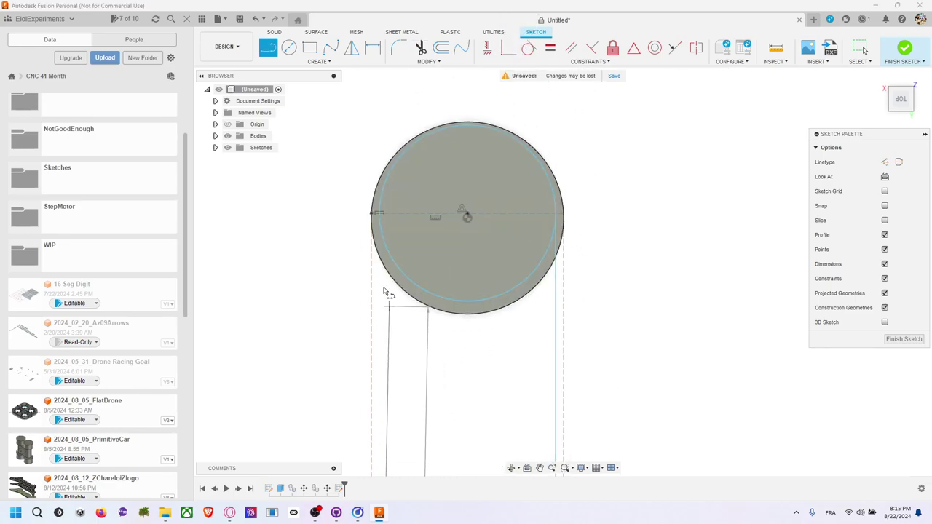
click(378, 214)
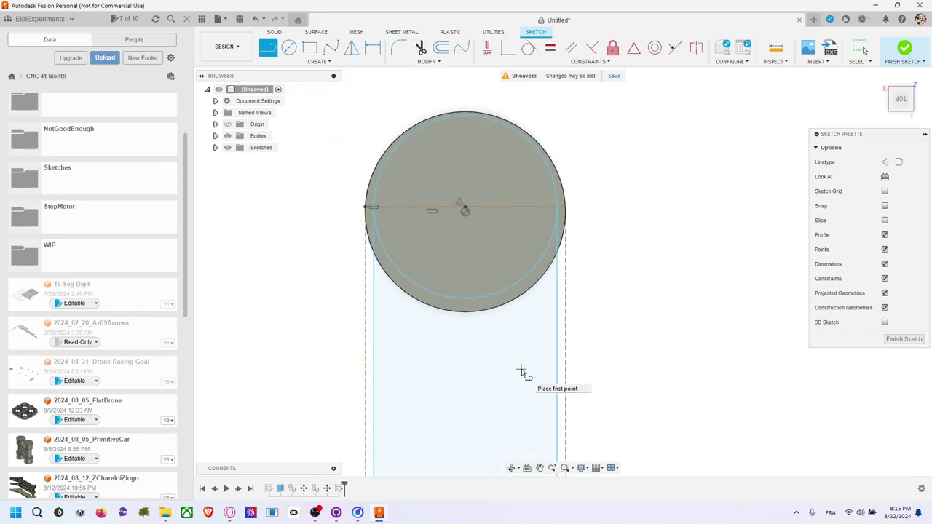
scroll(524, 374, down, 3)
middle_drag(607, 394, 607, 266)
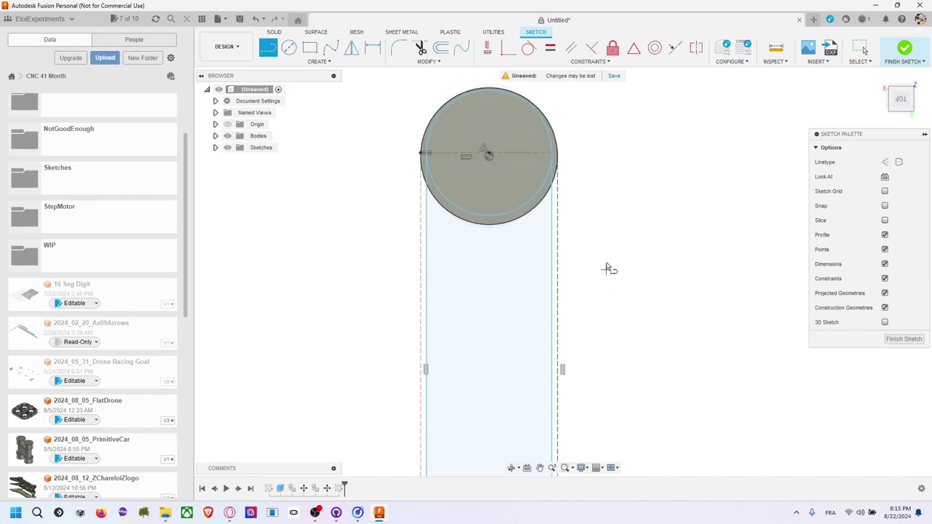
click(909, 45)
mouse_move(621, 235)
shift+middle_down()
mouse_move(720, 216)
mouse_move(606, 174)
shift+middle_up()
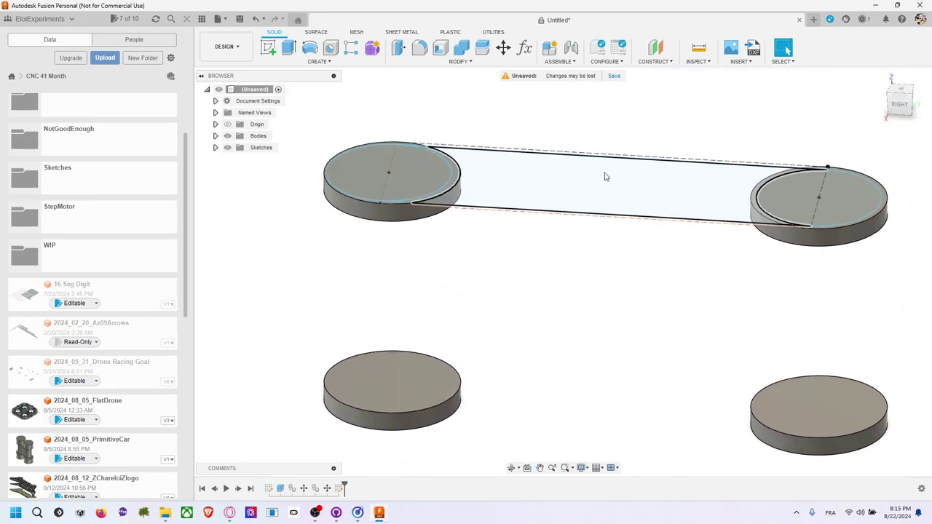
Step: Extrude the four slot and circle profiles -130 mm as a New Body
key(e)
click(388, 171)
click(604, 190)
middle_drag(608, 287, 508, 260)
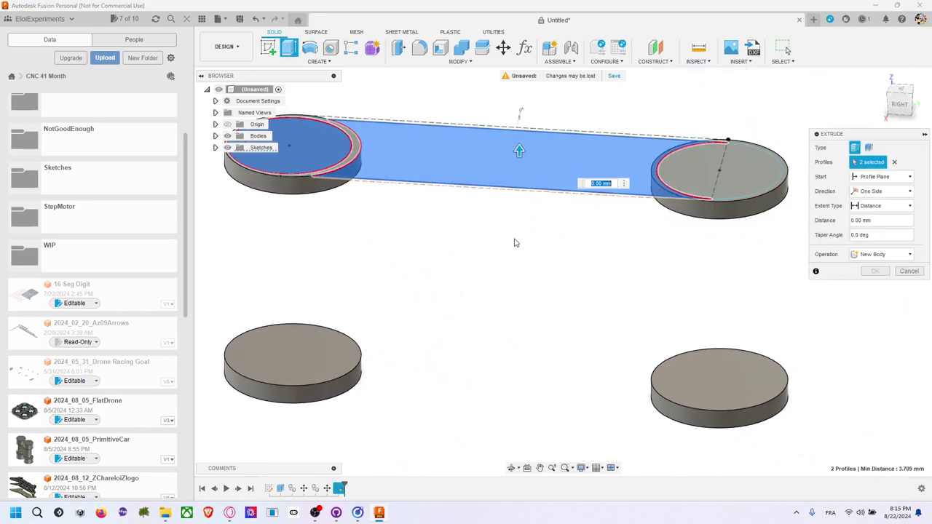
click(658, 182)
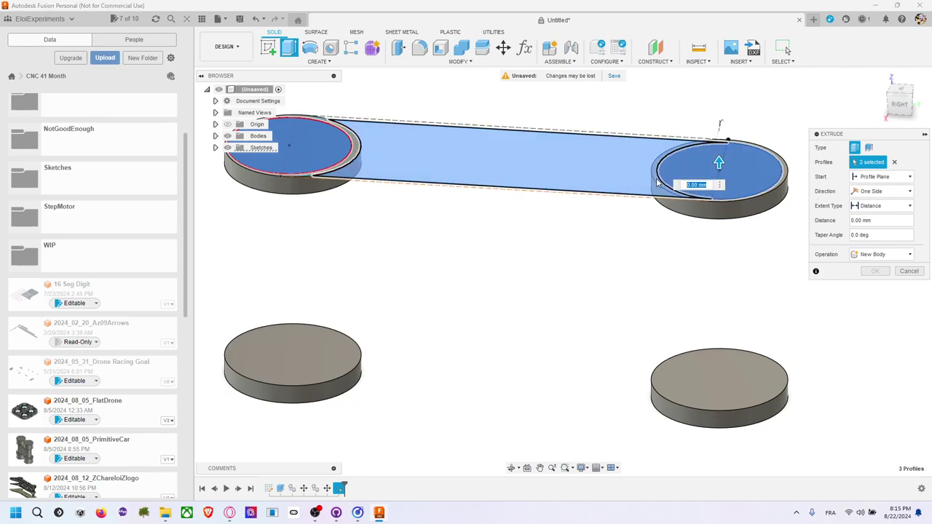
click(332, 138)
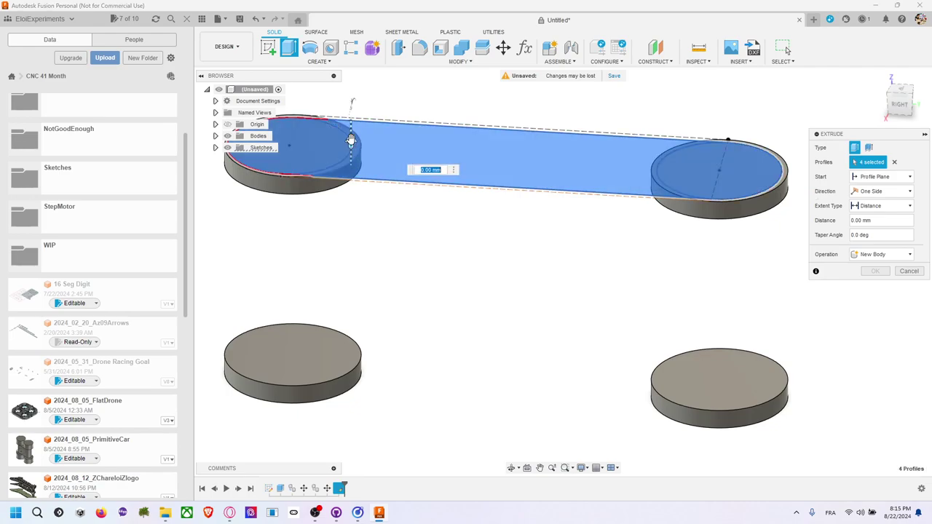
drag(350, 140, 404, 361)
click(864, 256)
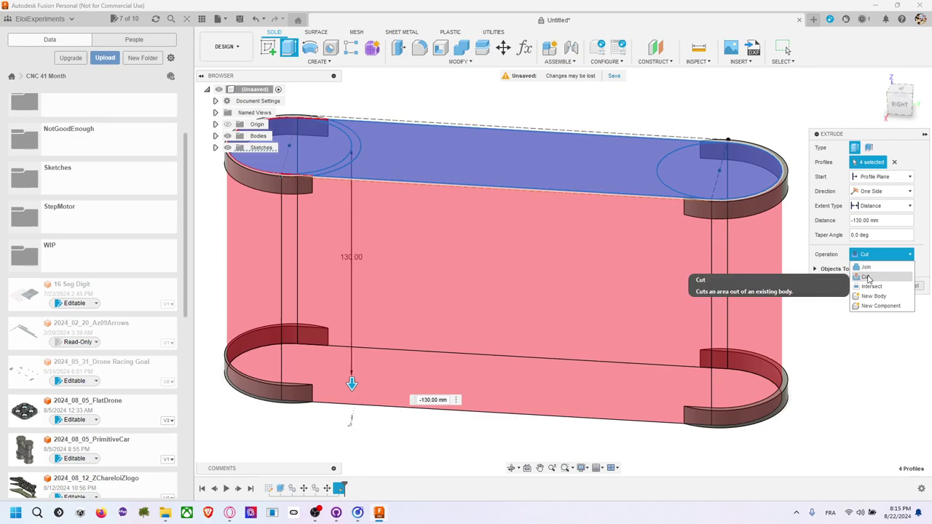
click(873, 296)
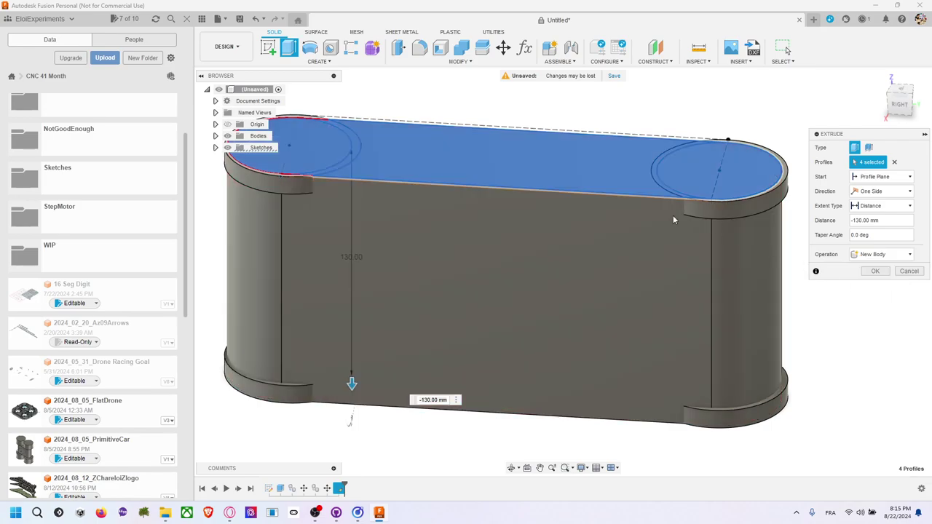
click(876, 271)
mouse_move(530, 229)
middle_down()
mouse_move(567, 252)
mouse_move(555, 156)
mouse_move(527, 182)
mouse_move(552, 219)
middle_up()
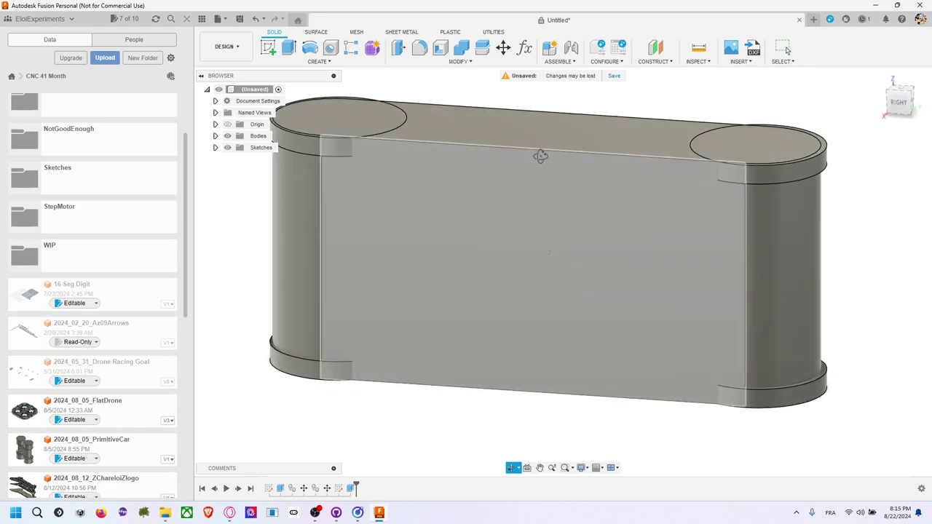
Step: Try extruding the body's top face 20 mm down as a new body, then cancel
key(e)
click(560, 125)
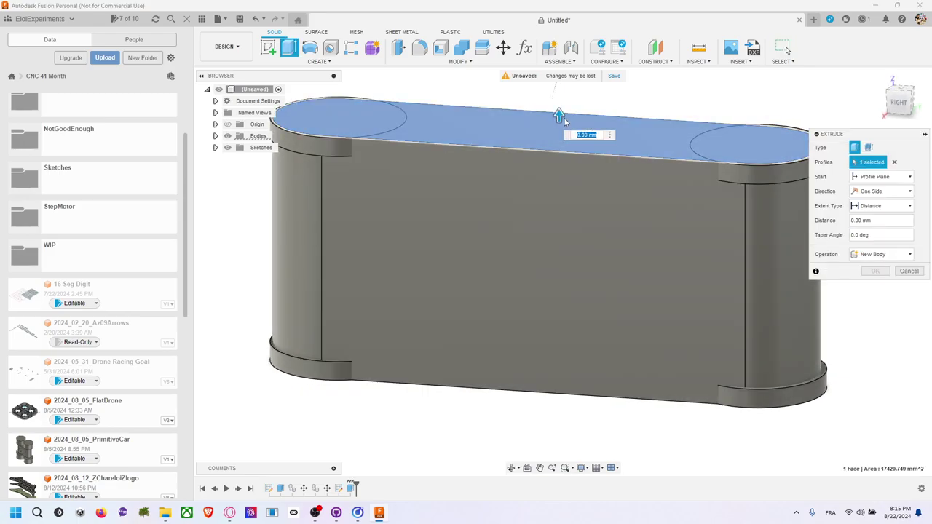
drag(558, 117, 559, 167)
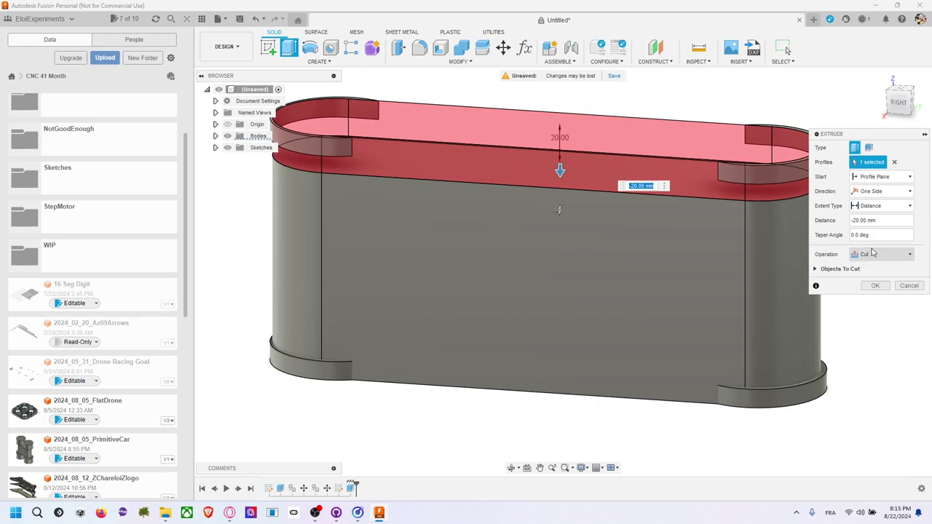
click(882, 254)
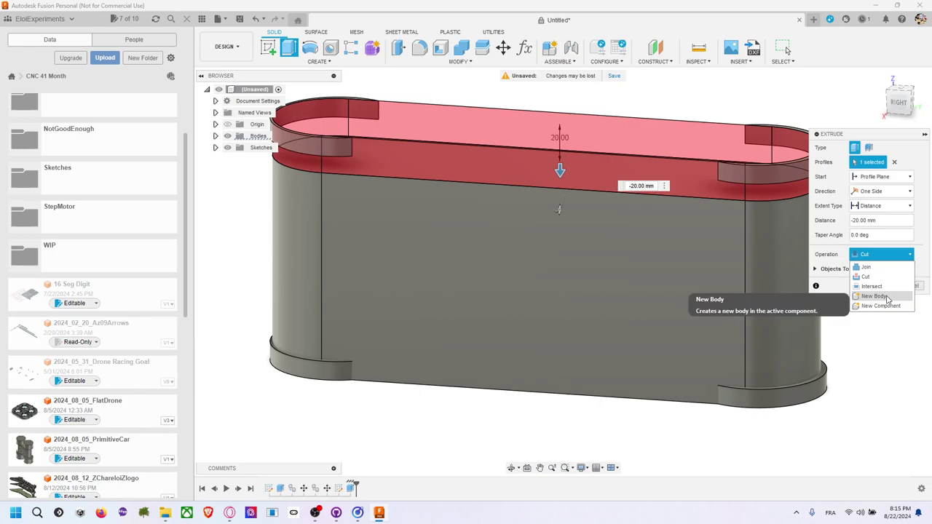
click(883, 296)
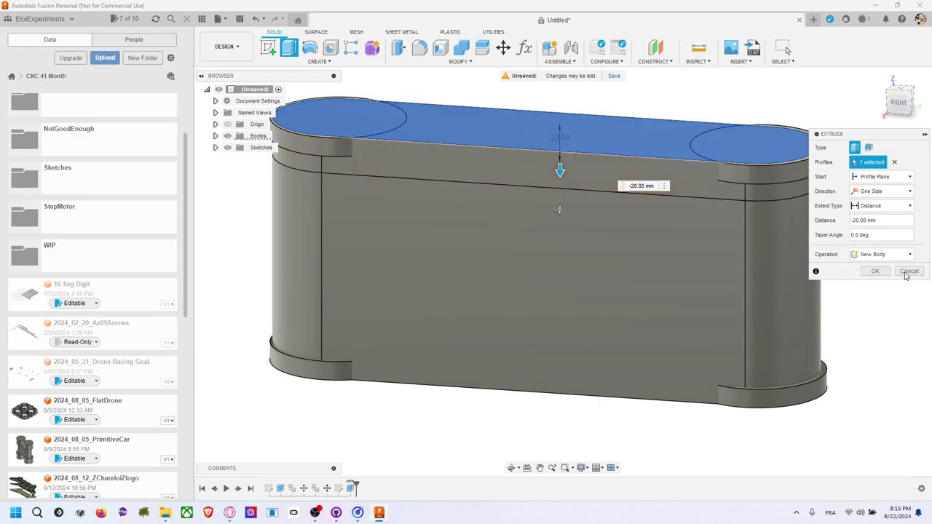
click(909, 271)
Step: Extrude the top face 20 mm down with the New Body operation
click(596, 151)
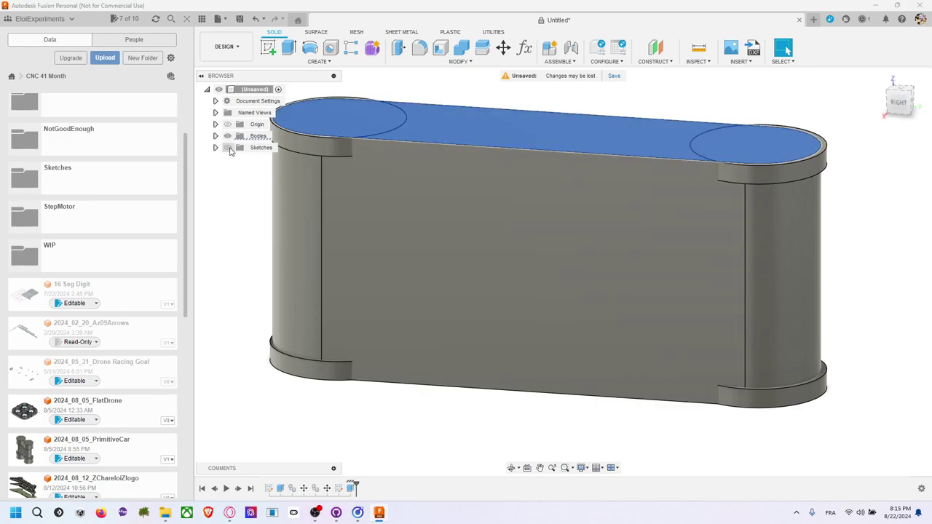
click(442, 145)
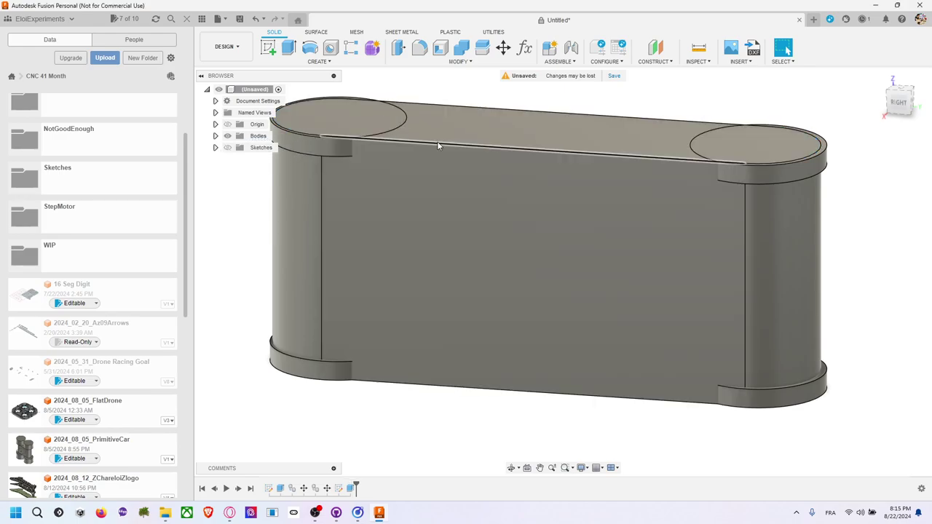
click(478, 137)
click(216, 136)
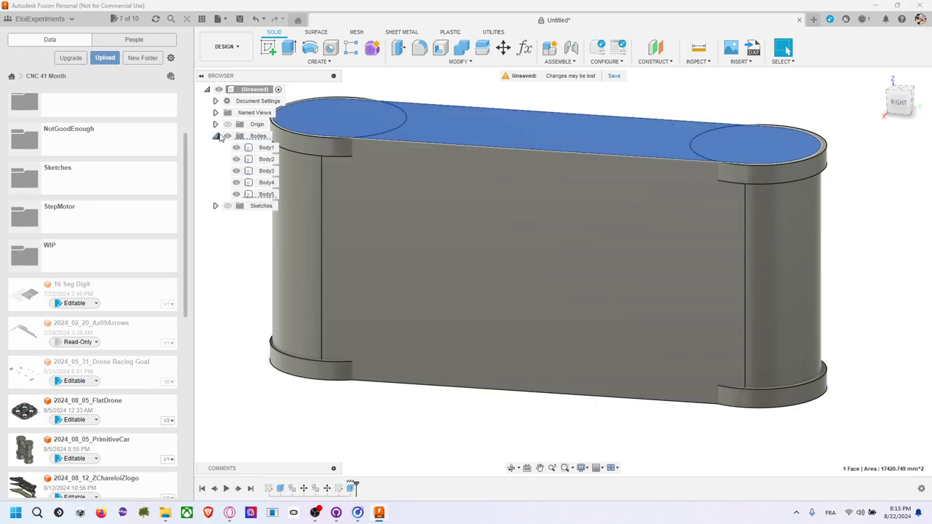
key(e)
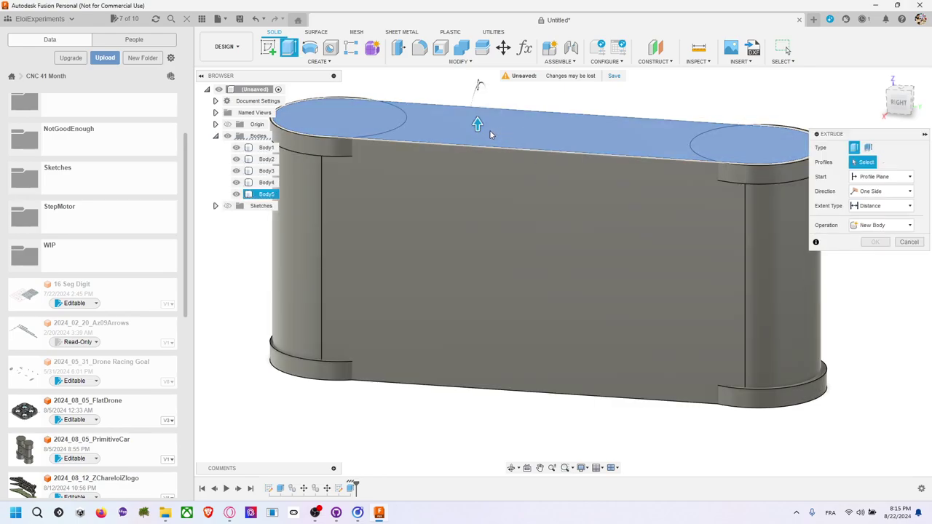
drag(481, 127, 481, 173)
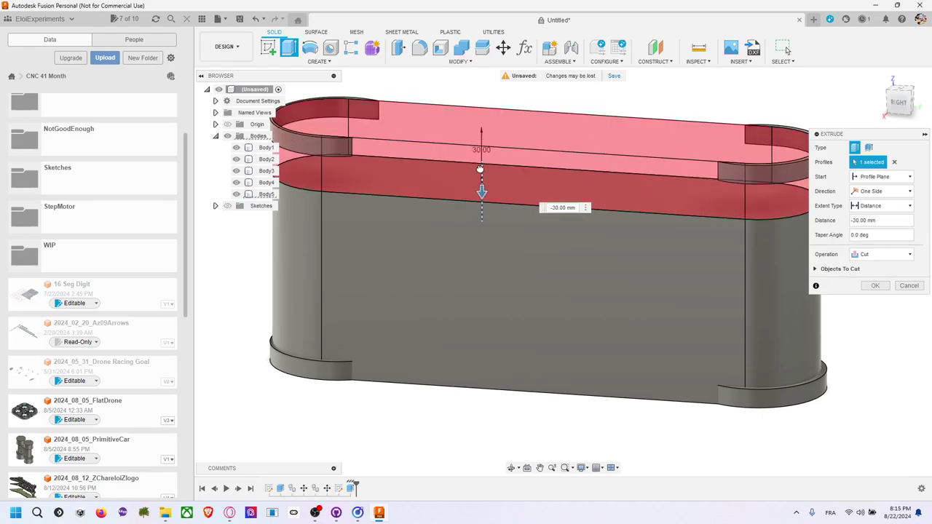
click(878, 251)
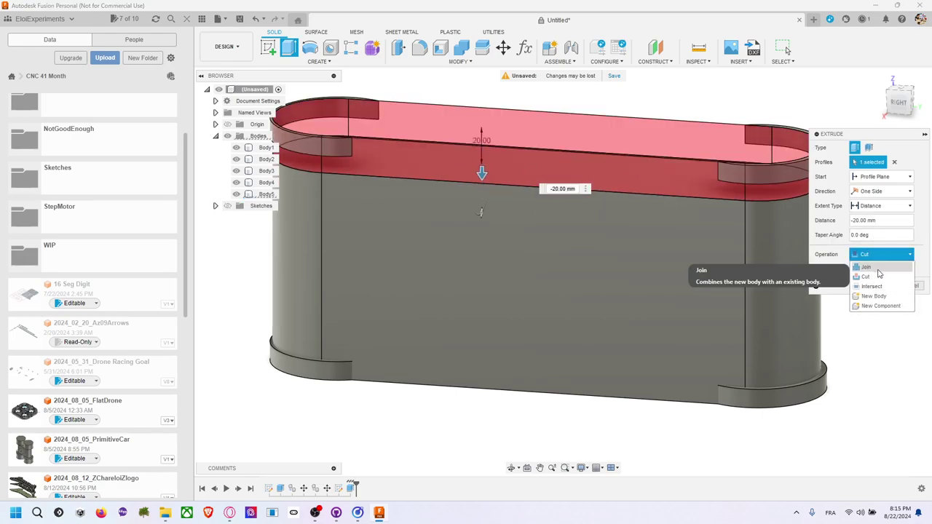
click(880, 297)
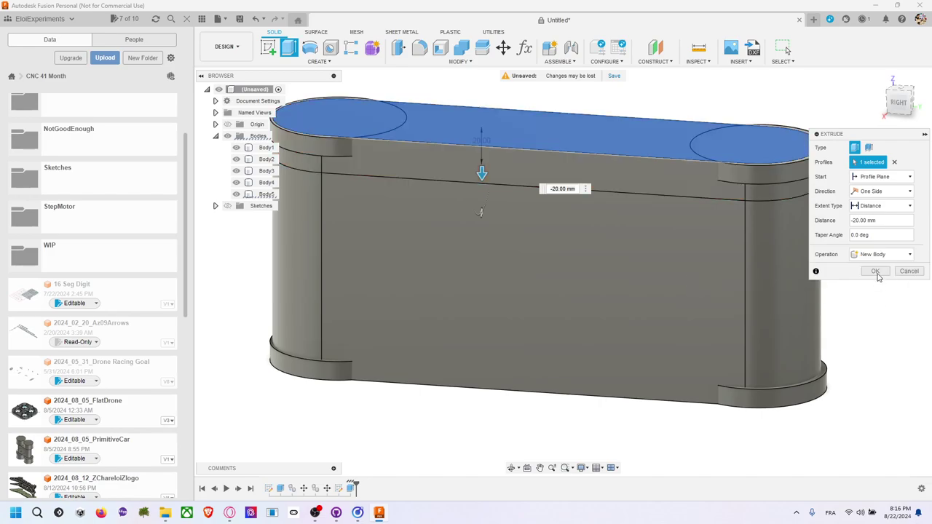
click(908, 271)
Step: Undo with Ctrl+Z to remove the tall connecting body
scroll(613, 183, up, 2)
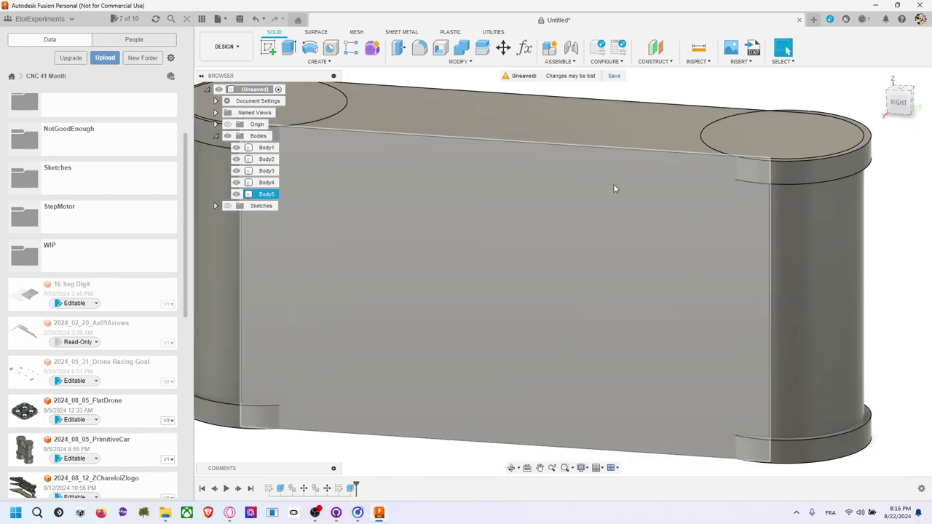
scroll(613, 183, down, 3)
middle_drag(616, 187, 590, 122)
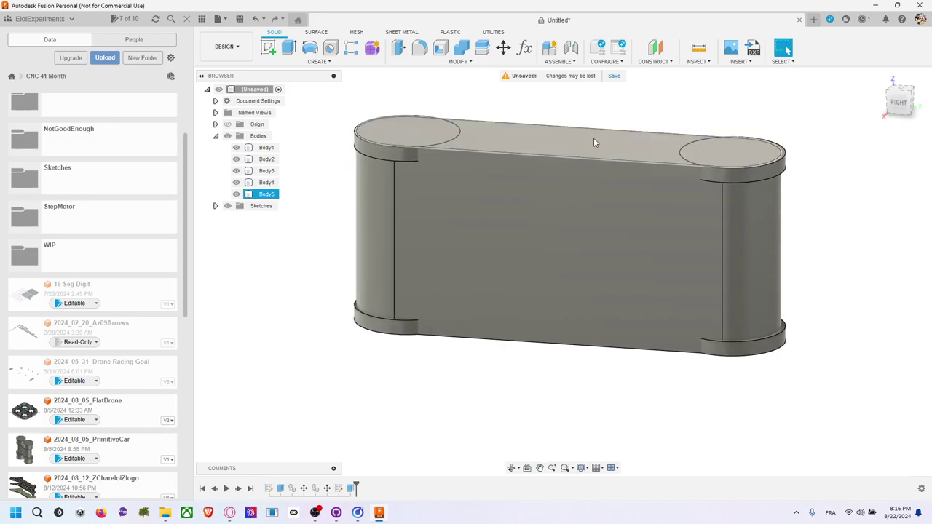
key(ctrl+z)
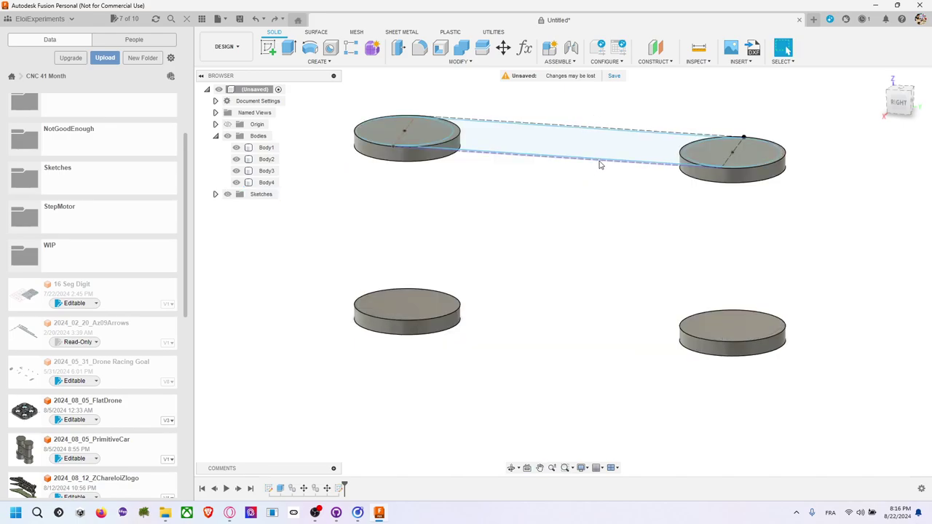
Step: Extrude the two end circles and two connecting strips 100 mm upward as a new body
key(e)
click(448, 158)
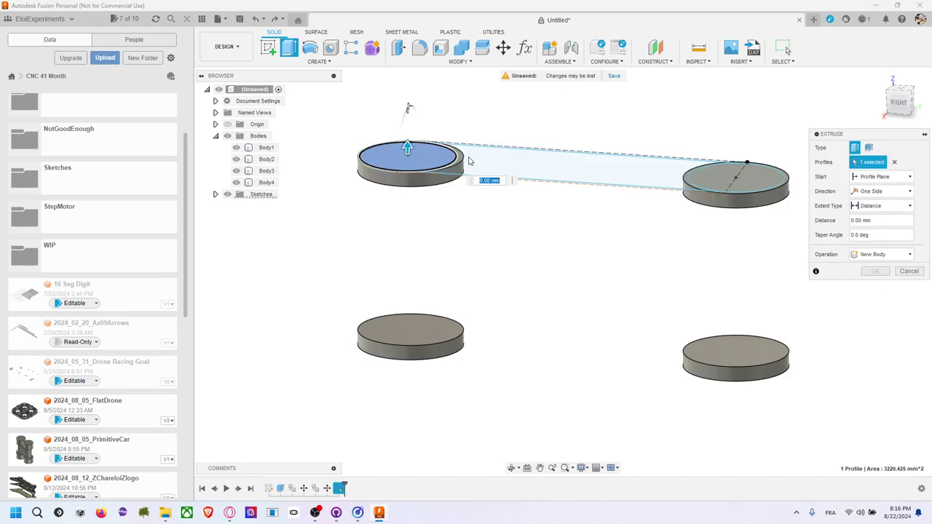
click(695, 166)
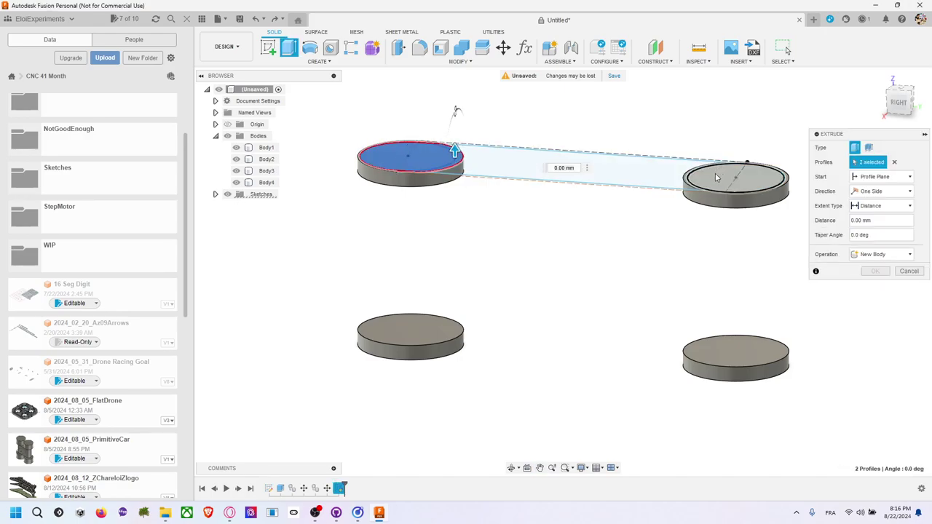
click(728, 175)
click(687, 179)
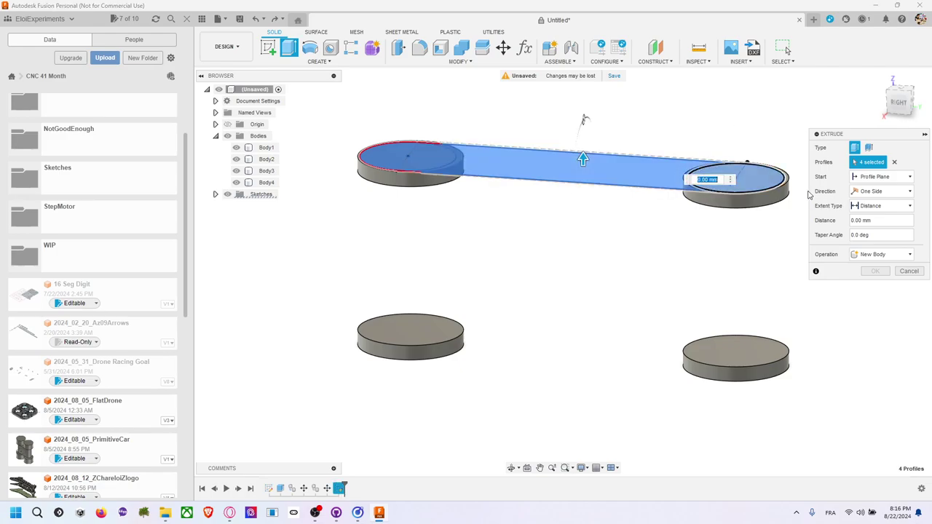
mouse_move(587, 148)
mouse_down()
mouse_move(575, 156)
mouse_move(592, 103)
mouse_up()
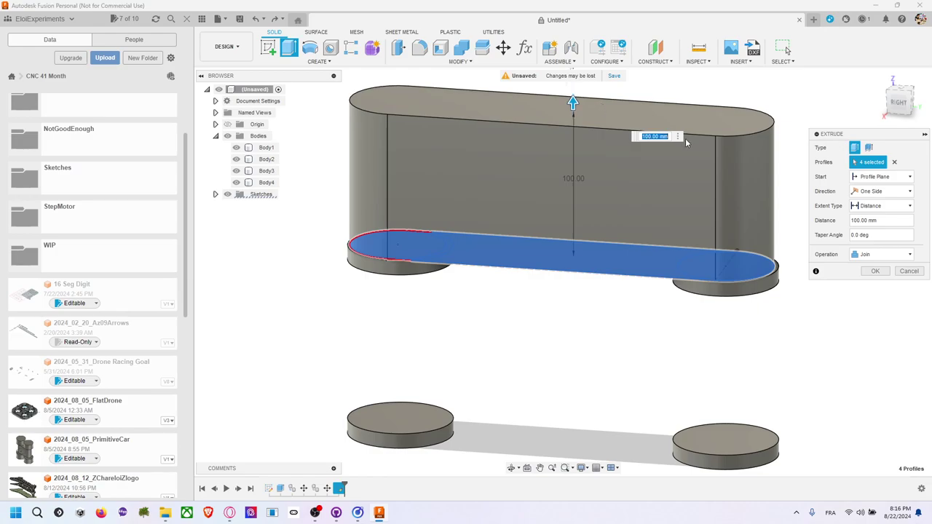
click(881, 254)
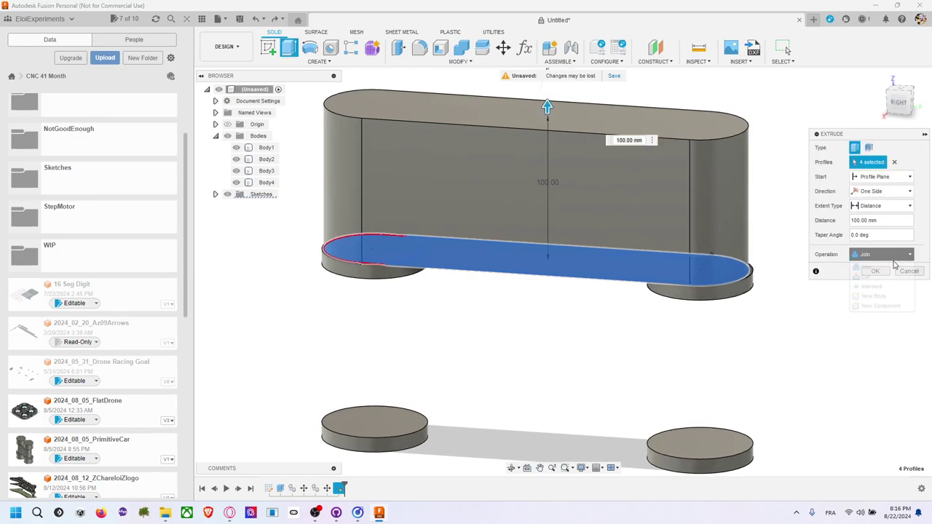
click(862, 297)
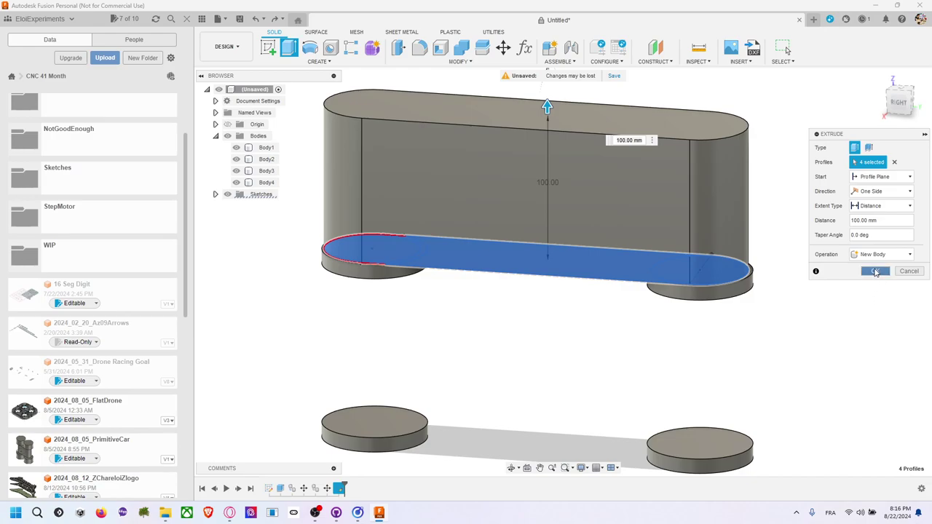
click(875, 272)
click(503, 48)
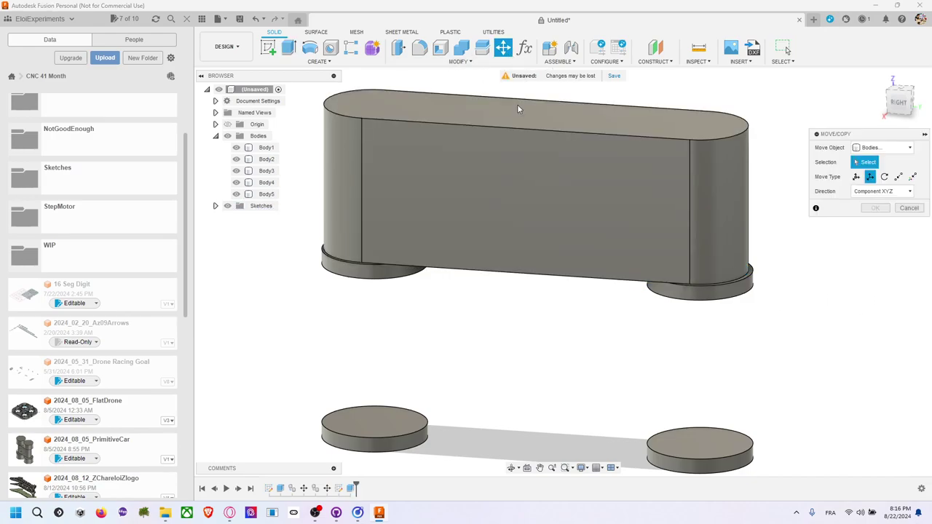
Step: Move both lower discs point-to-point, from a disc edge onto the stadium body's top edge
click(732, 437)
click(375, 430)
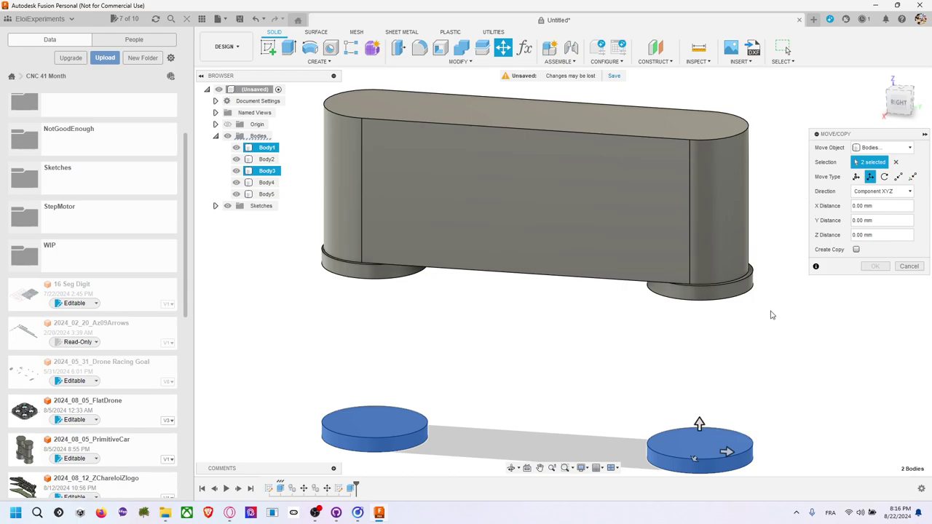
middle_drag(742, 387, 735, 373)
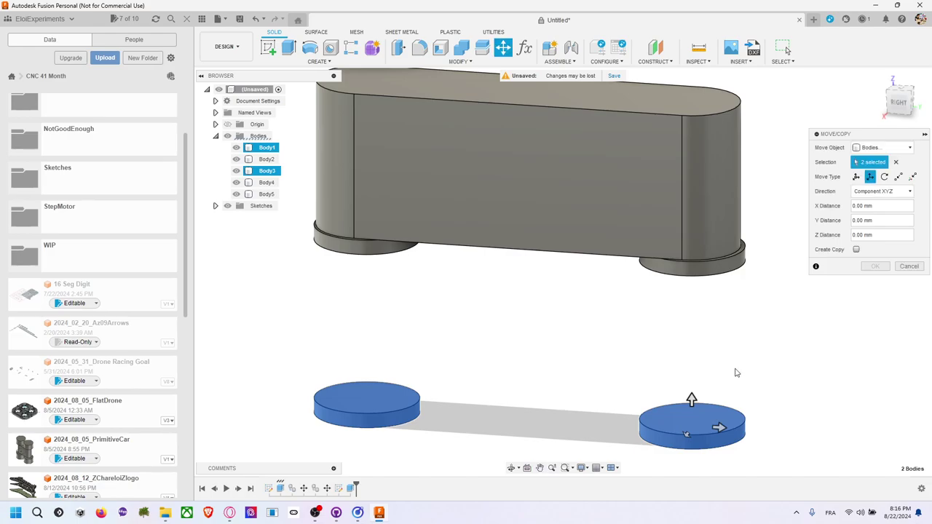
click(898, 177)
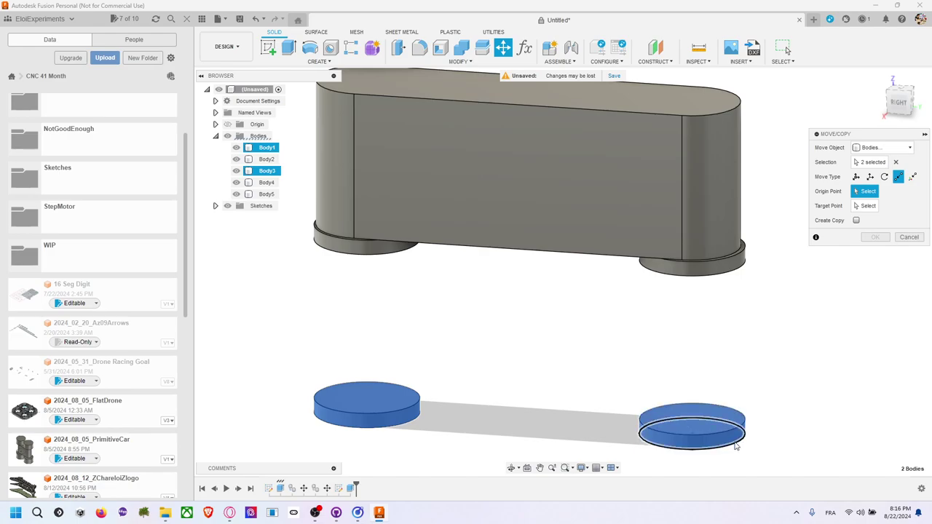
click(739, 446)
click(741, 108)
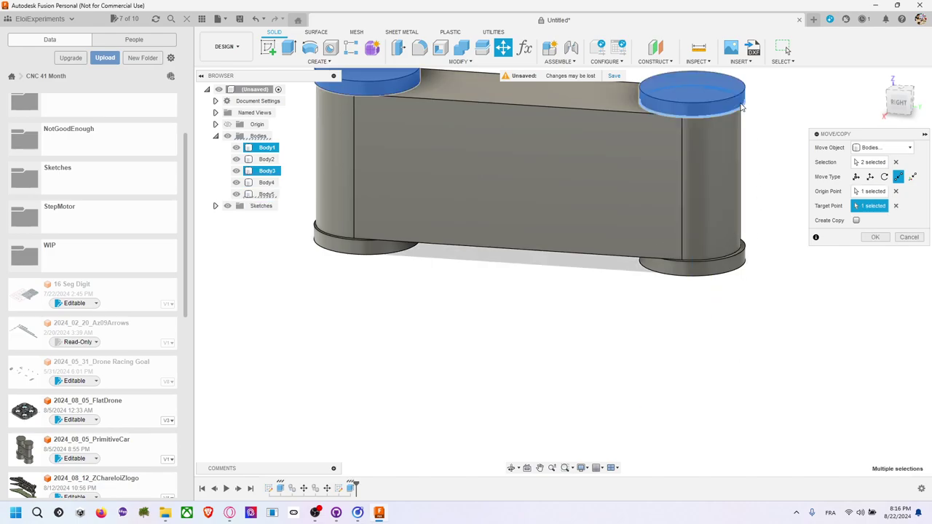
click(875, 237)
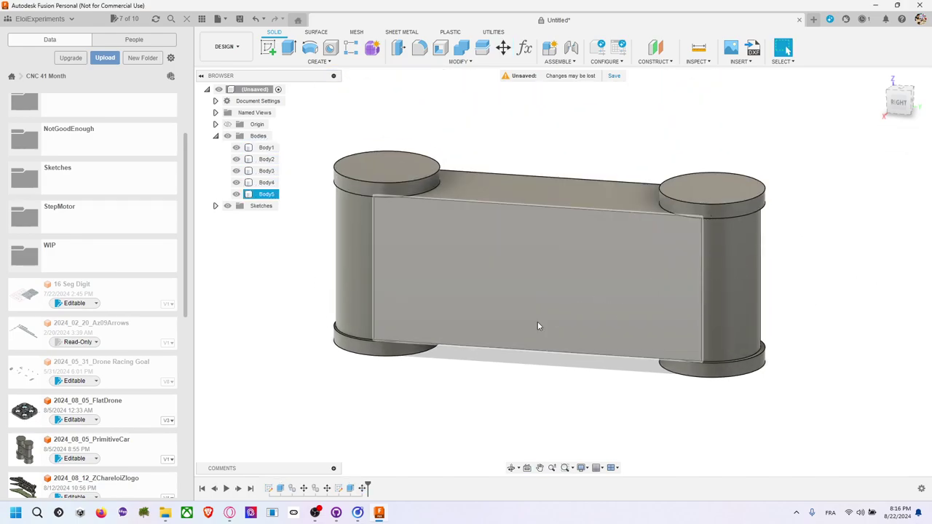
Step: Edit the Extrude2 stadium body to reduce its height to 80 mm
right_click(352, 488)
click(382, 381)
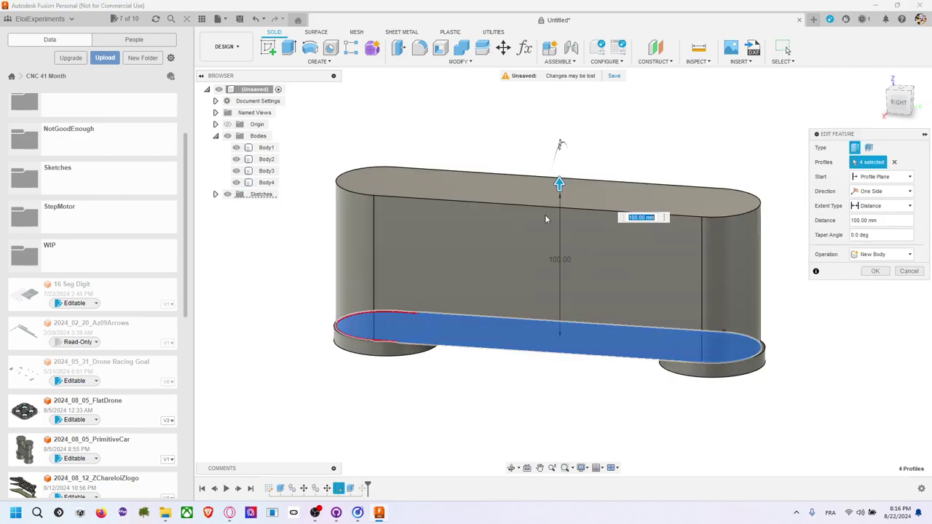
drag(559, 182, 559, 212)
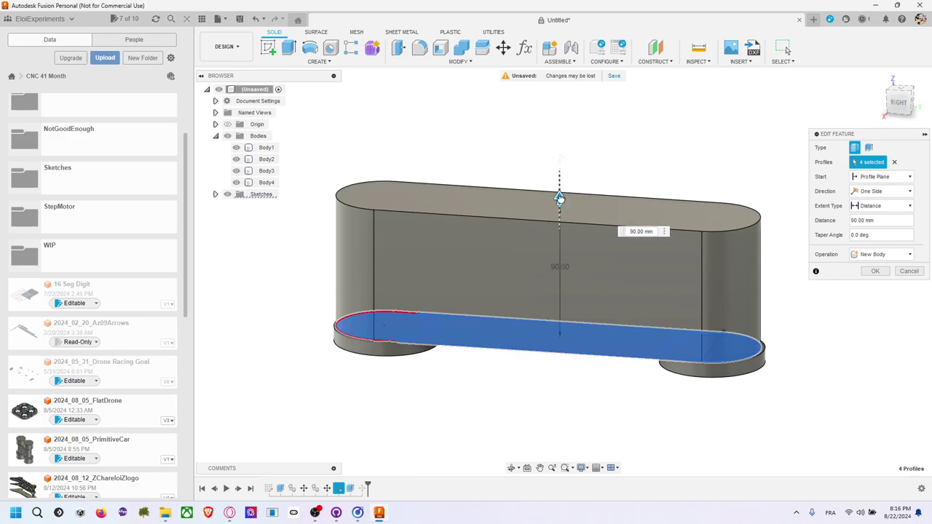
click(877, 274)
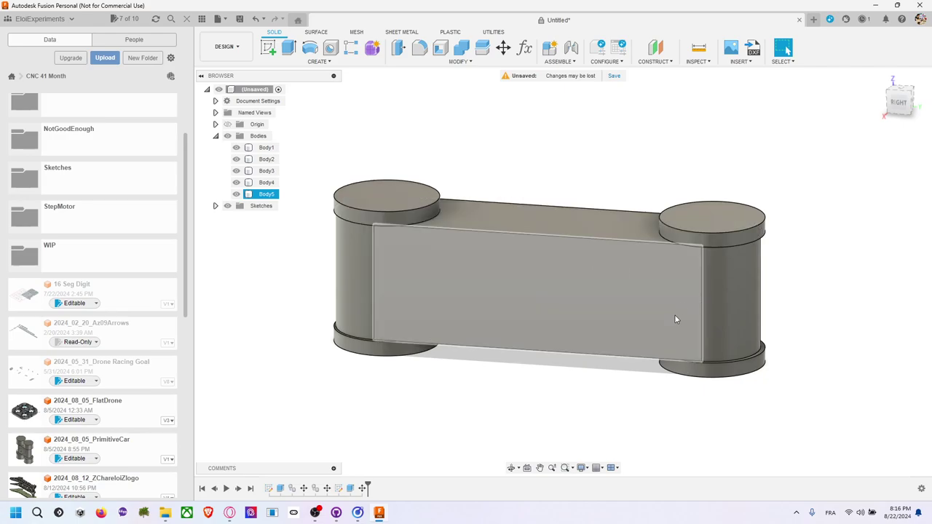
Step: Re-edit the last extrusion to a 10 mm distance as a new body
right_click(350, 487)
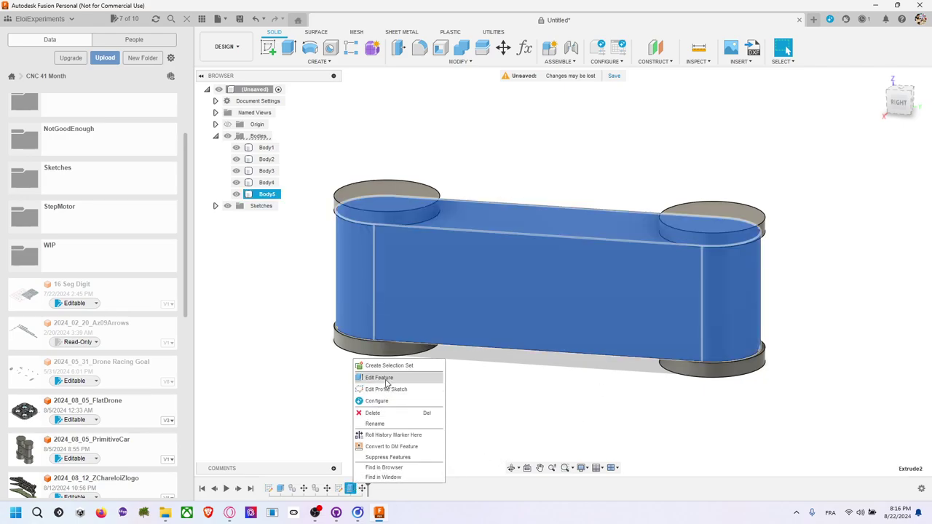
click(386, 379)
text(100)
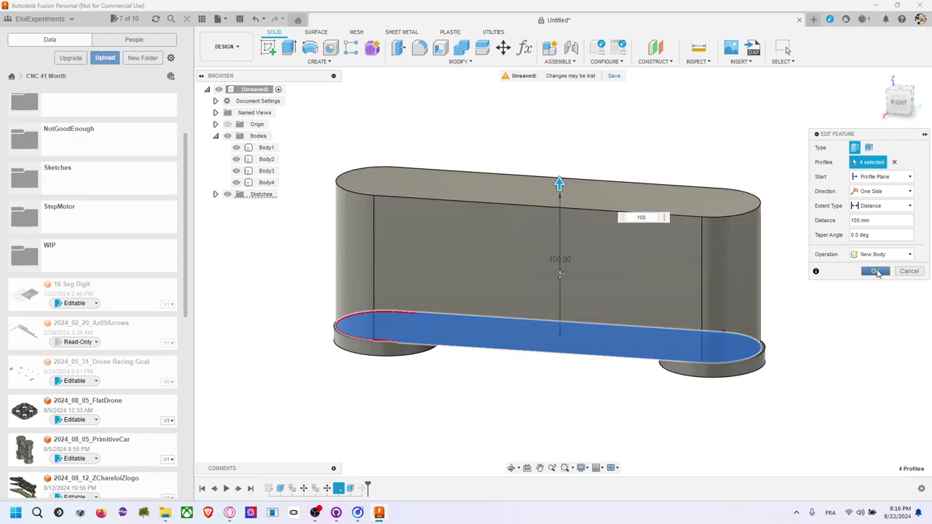
click(875, 271)
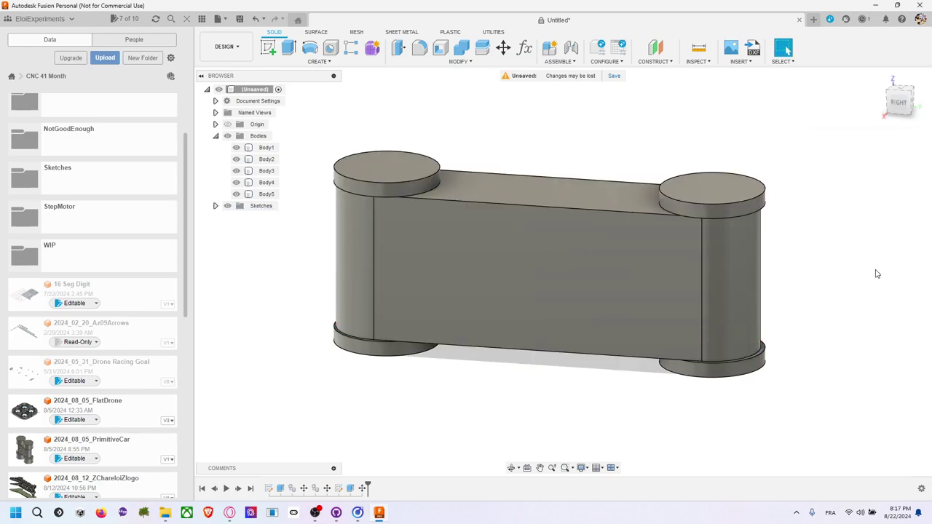
mouse_move(593, 430)
middle_down()
mouse_move(598, 414)
mouse_move(585, 400)
mouse_move(616, 358)
mouse_move(628, 299)
mouse_move(617, 277)
mouse_move(610, 323)
mouse_move(628, 319)
middle_up()
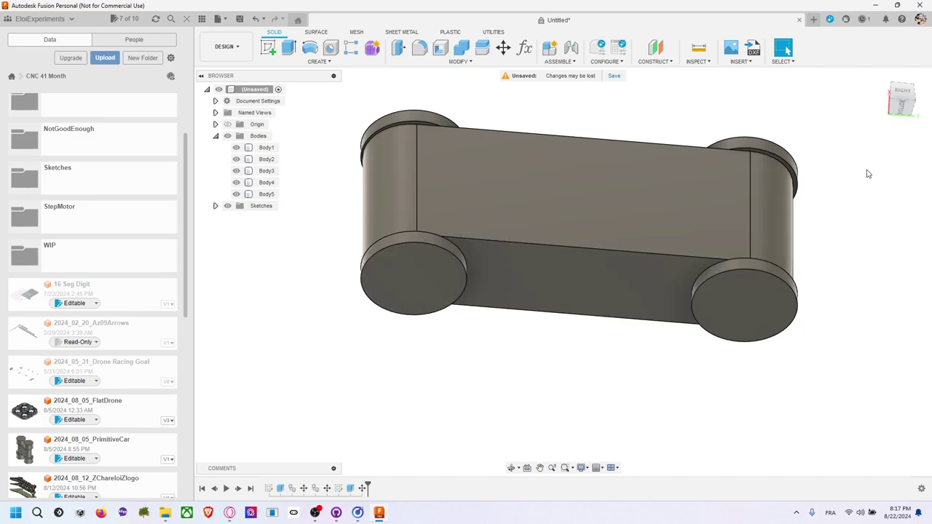
Step: Switch to the BOTTOM view on the ViewCube to look at the model's underside
click(905, 111)
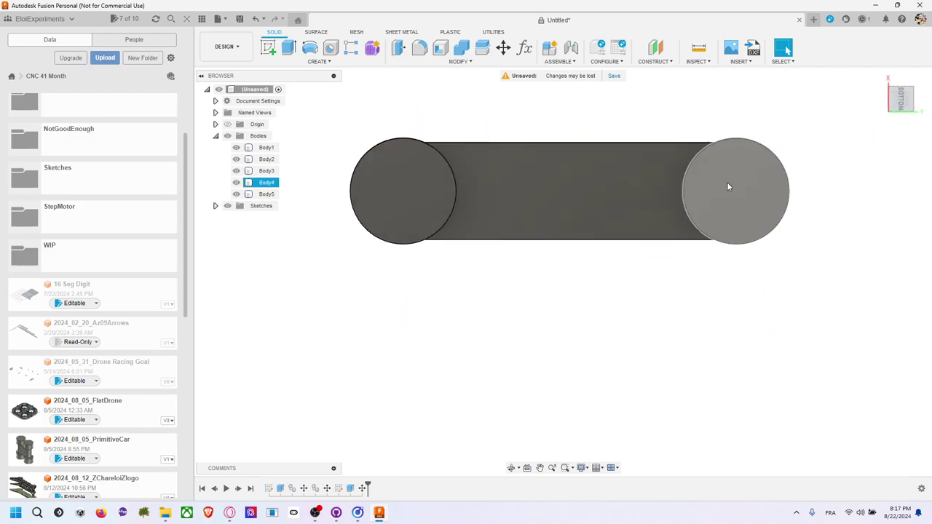
Step: Start a new sketch on the end disc's bottom face
click(268, 48)
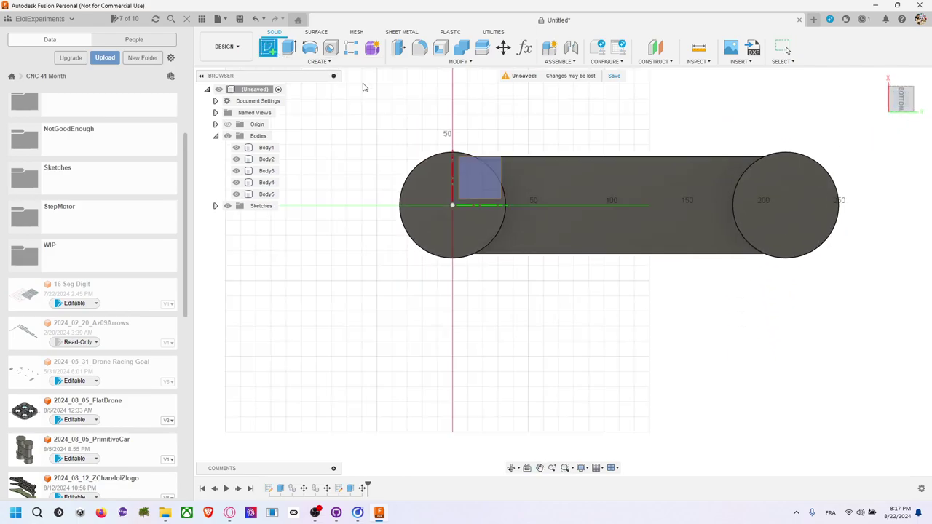
click(477, 178)
click(466, 202)
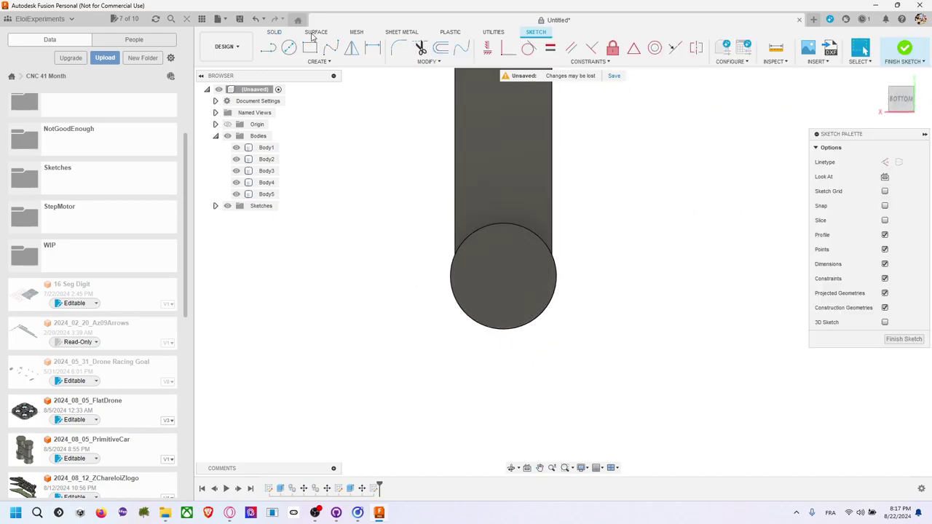
scroll(563, 199, up, 1)
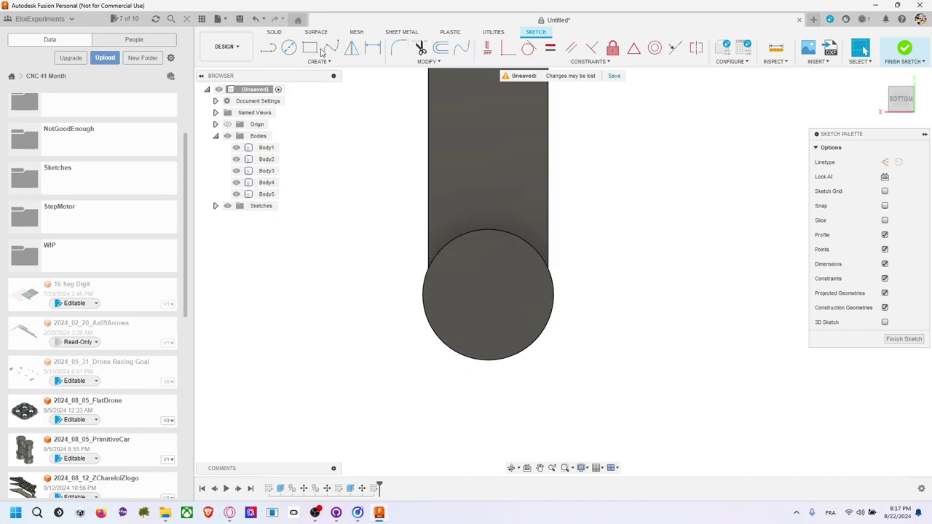
Step: Draw a trial four-segment line outline on the disc face, then stop
click(268, 48)
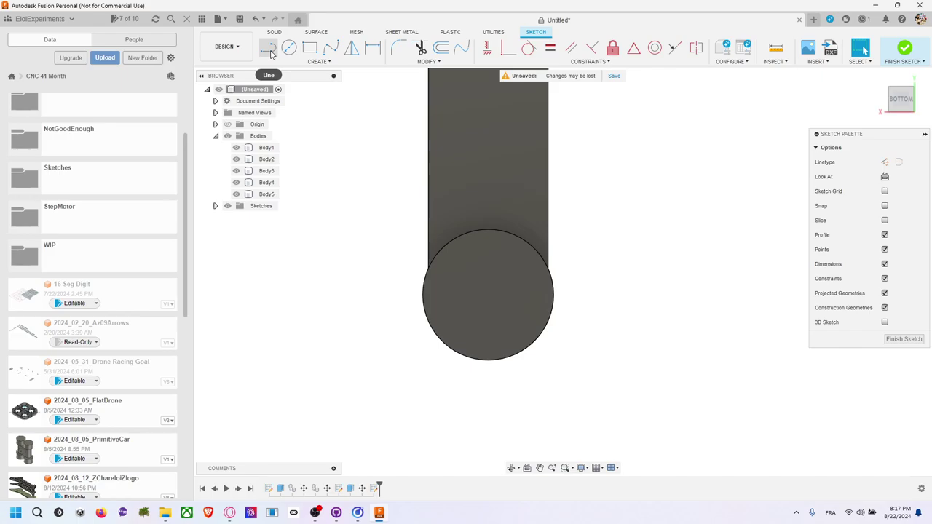
click(583, 288)
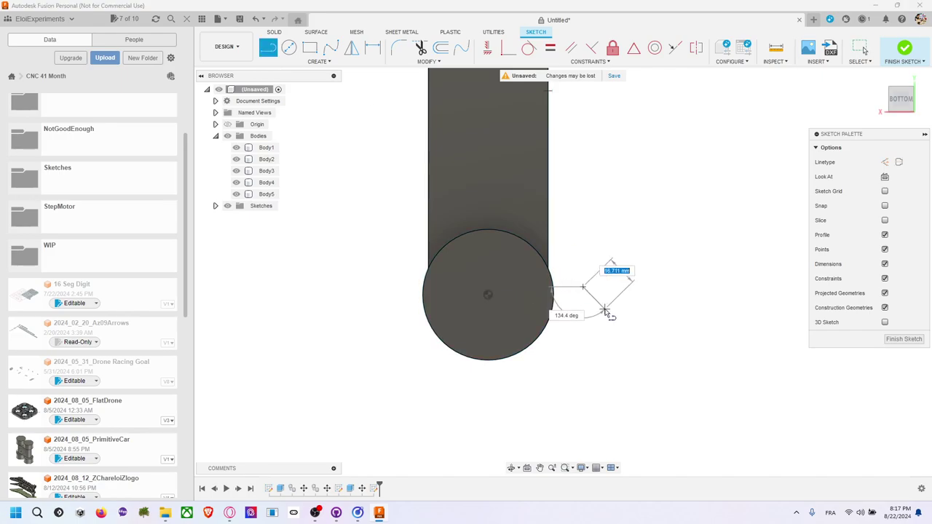
click(607, 313)
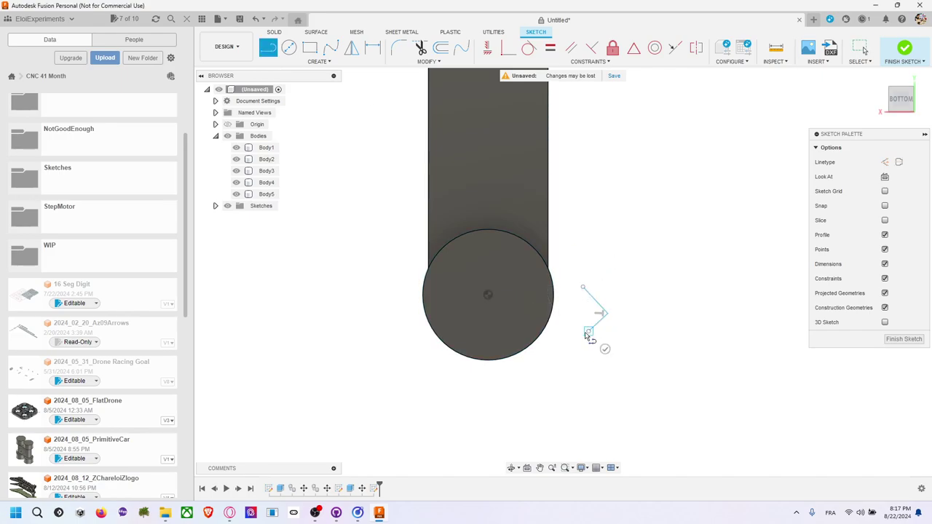
click(599, 323)
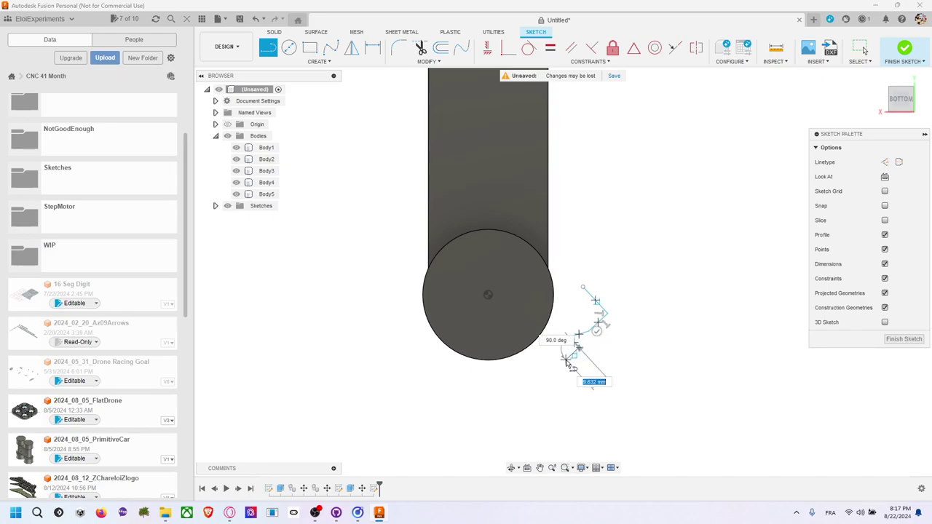
click(576, 334)
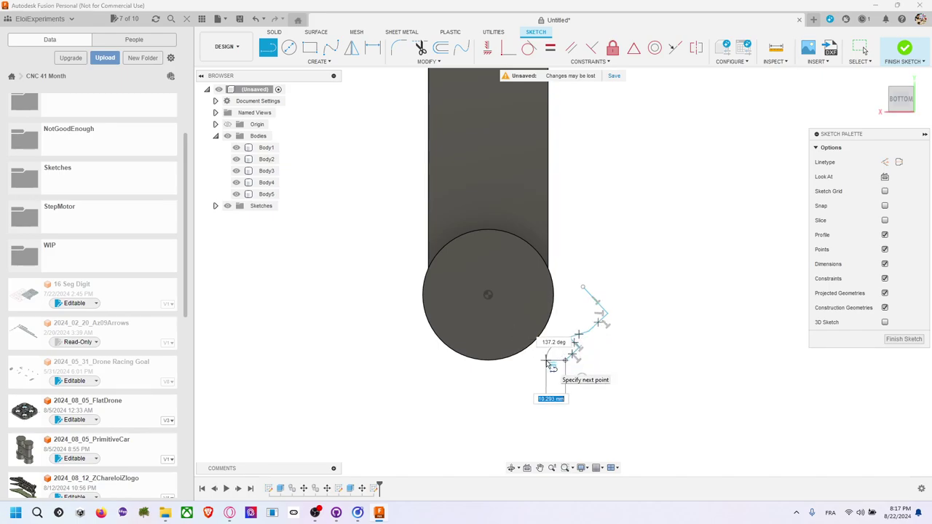
click(548, 362)
key(Escape)
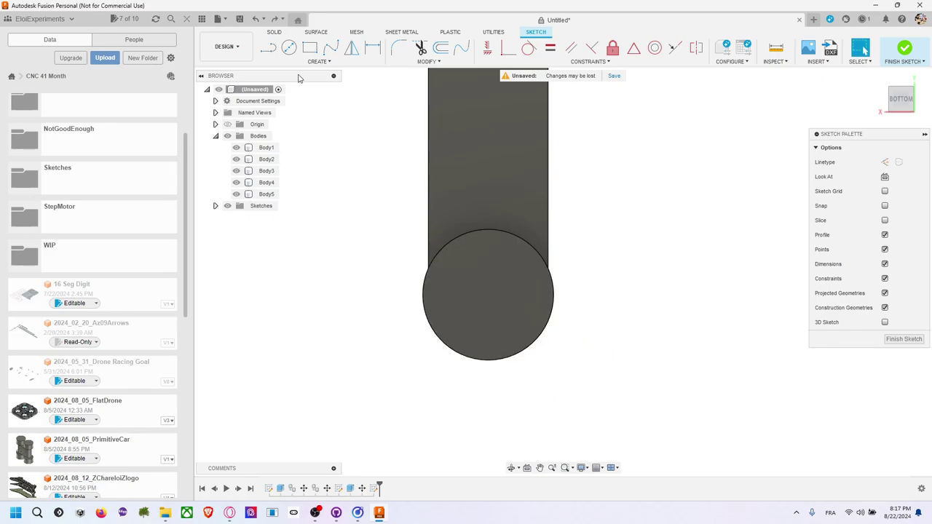
key(c)
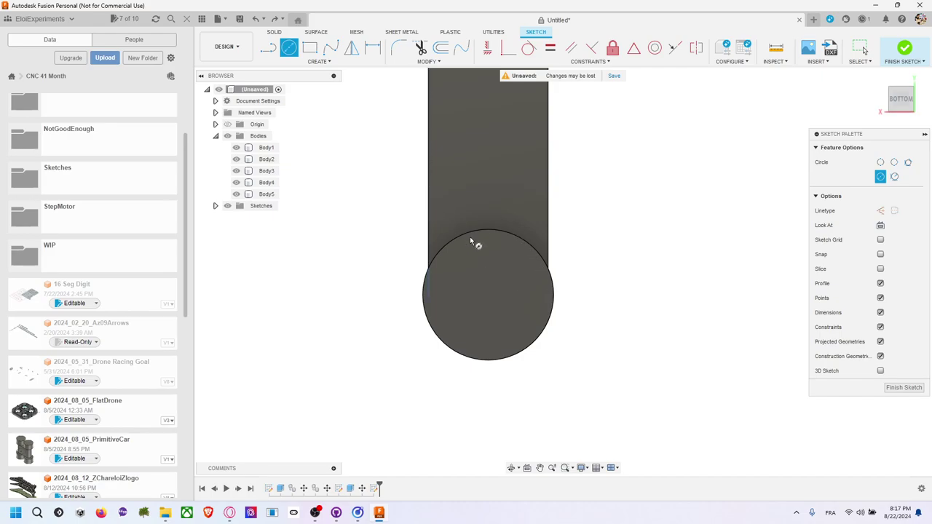
Step: Sketch two circles at the disc centre: a larger outer one and a 70 mm one on the disc edge
click(488, 295)
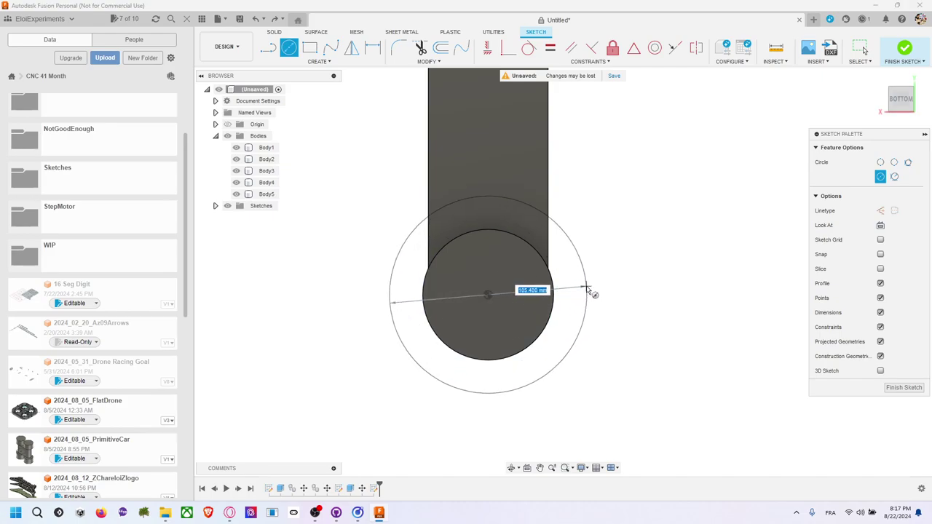
click(582, 292)
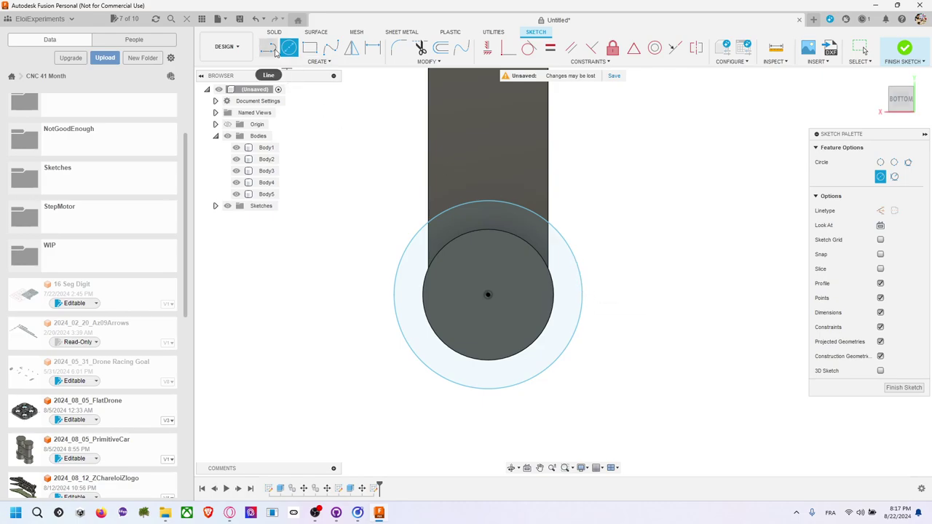
click(488, 294)
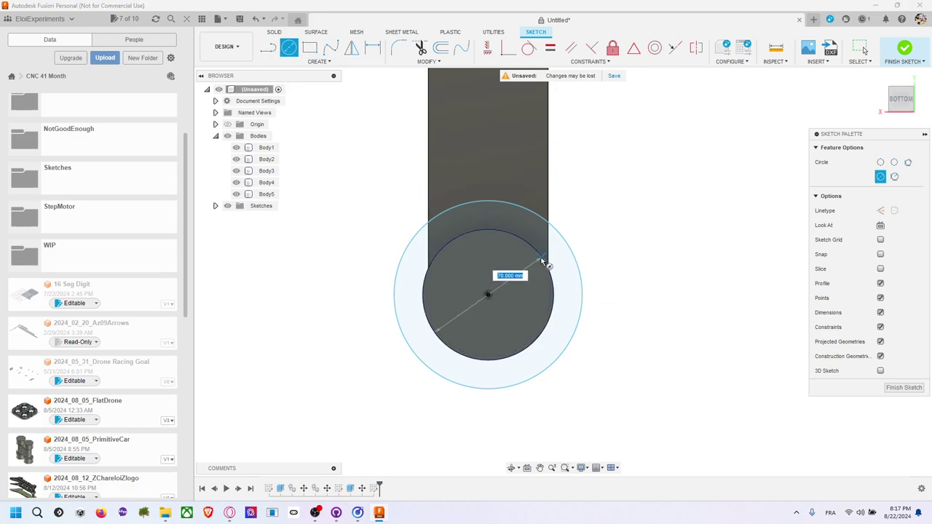
click(553, 259)
Step: Draw a first tooth line from the circle's edge, then cancel another line at the disc's right edge
key(l)
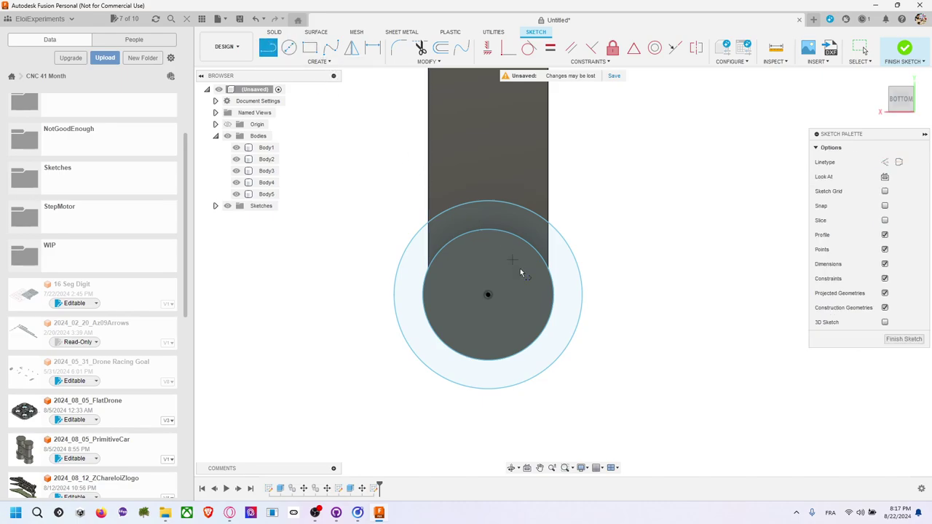
click(553, 285)
click(569, 343)
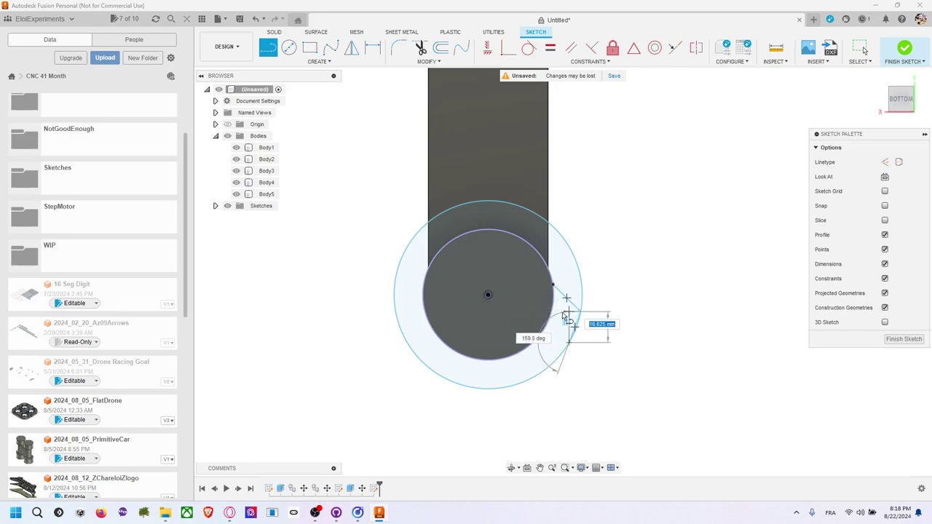
key(Escape)
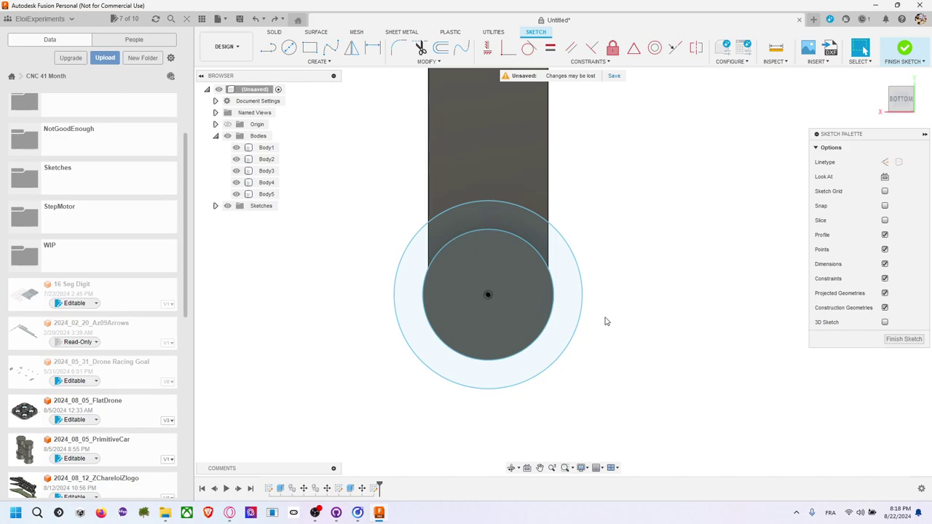
click(268, 48)
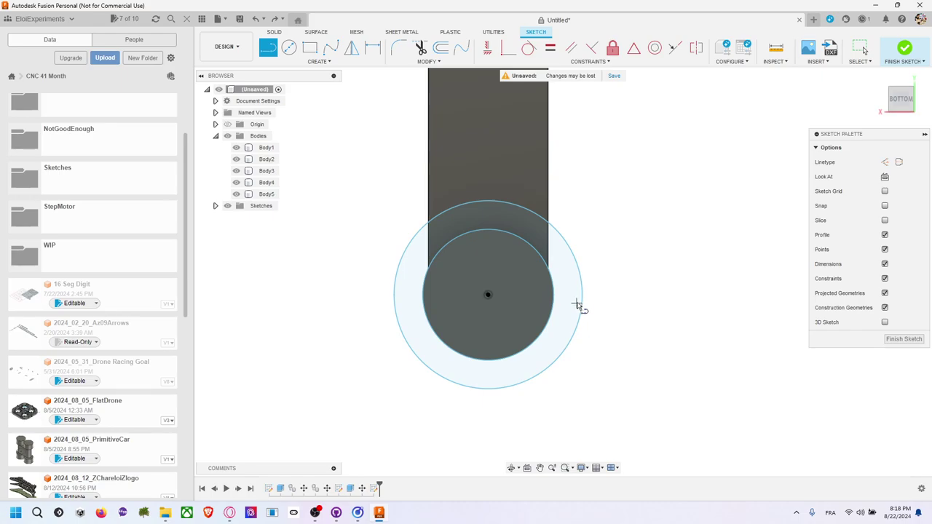
click(585, 296)
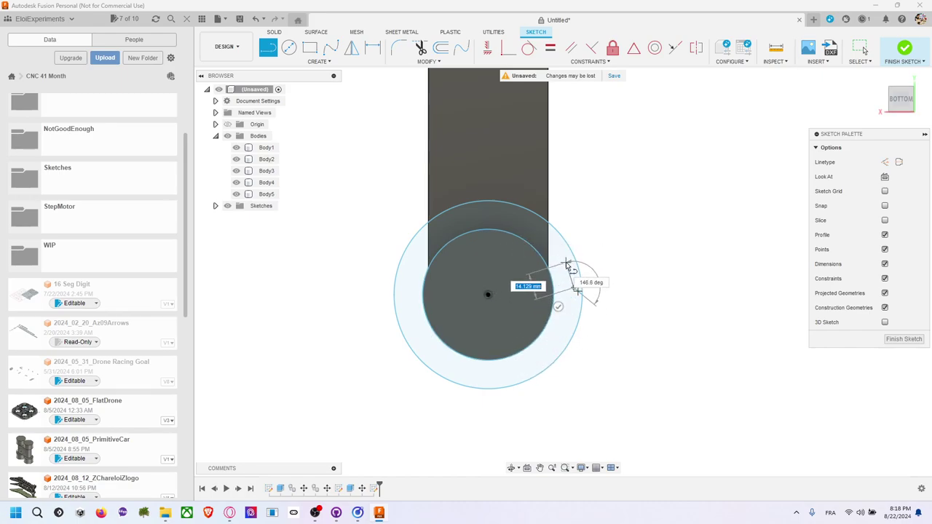
key(Escape)
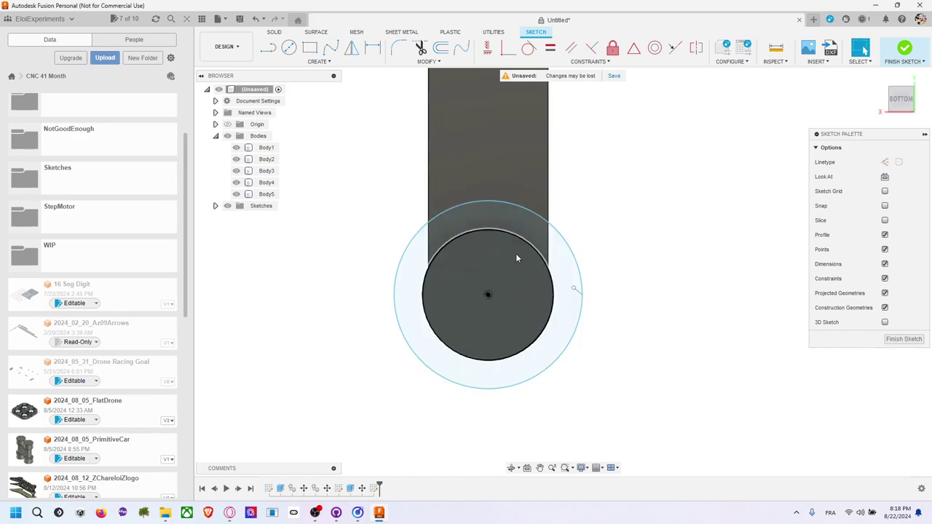
Step: Draw a construction line from the disc centre at a 180-20 (160°) angle
key(l)
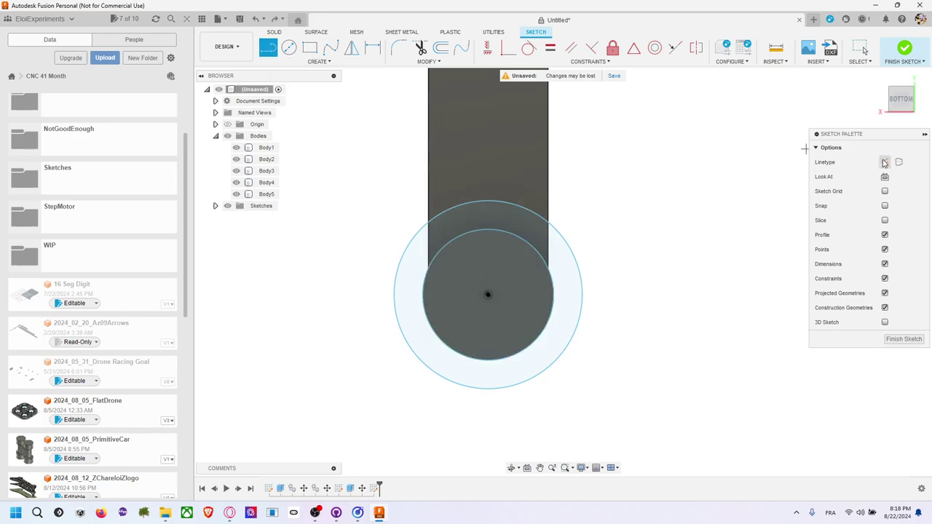
click(885, 162)
click(488, 295)
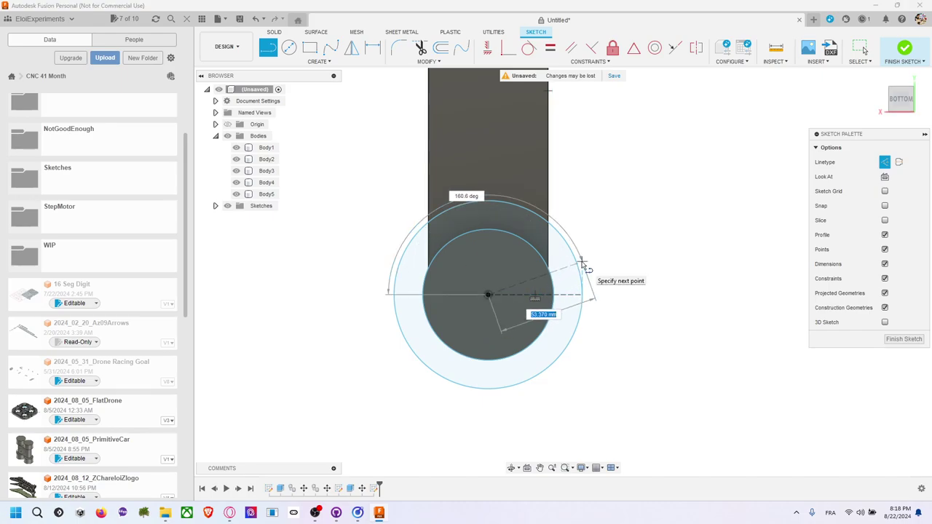
key(Tab)
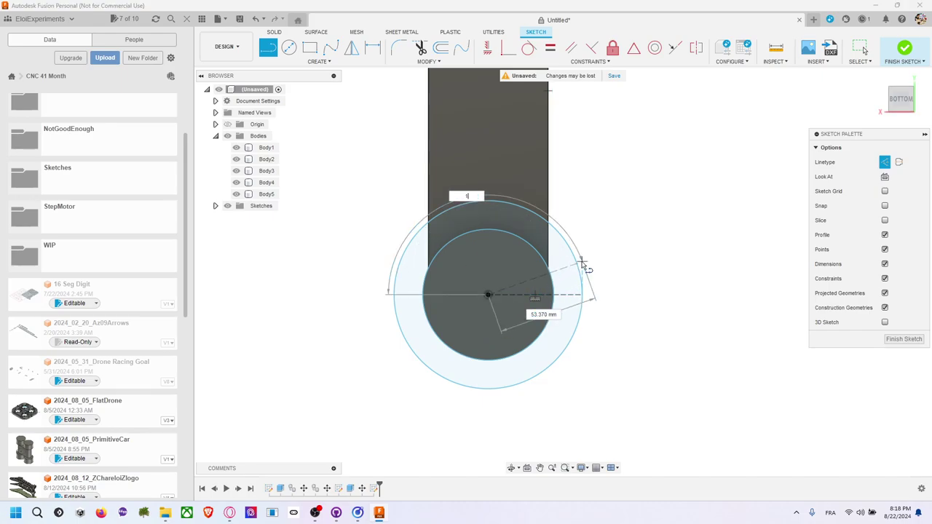
text(0)
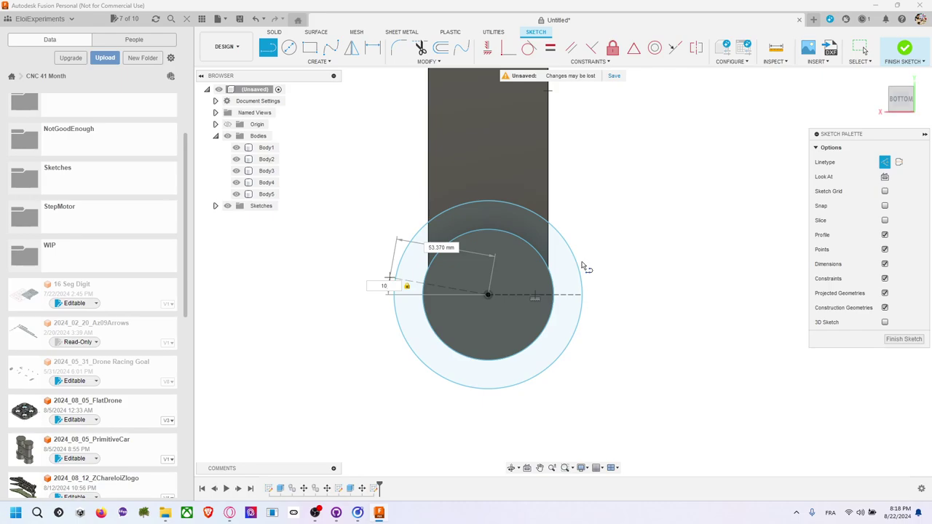
key(BackSpace)
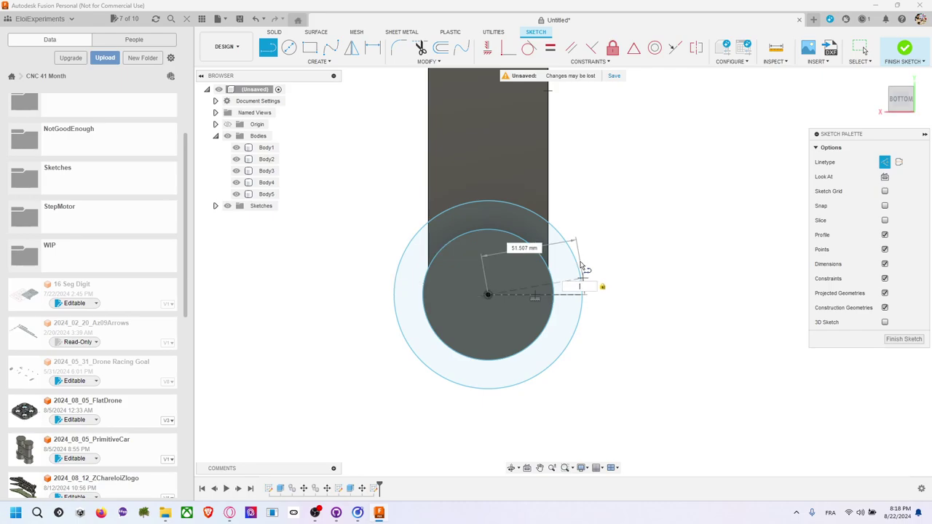
text(180-20)
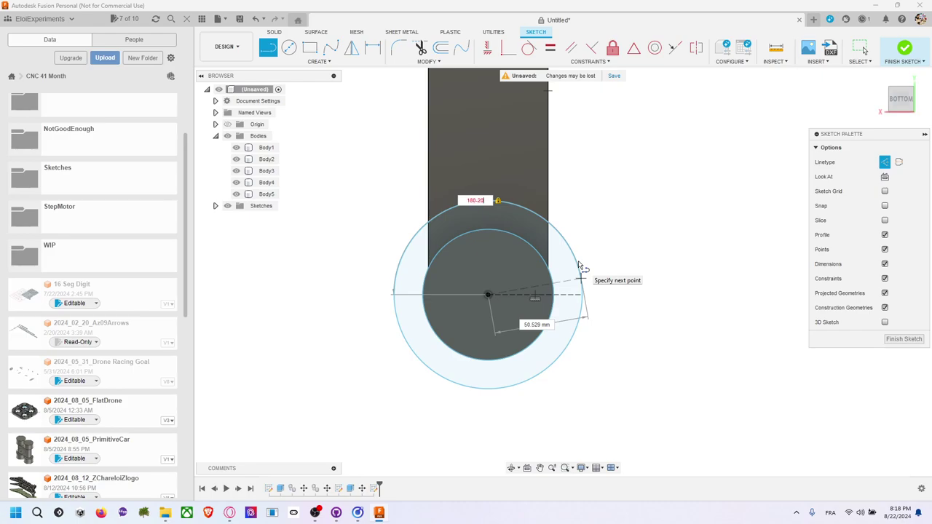
key(Tab)
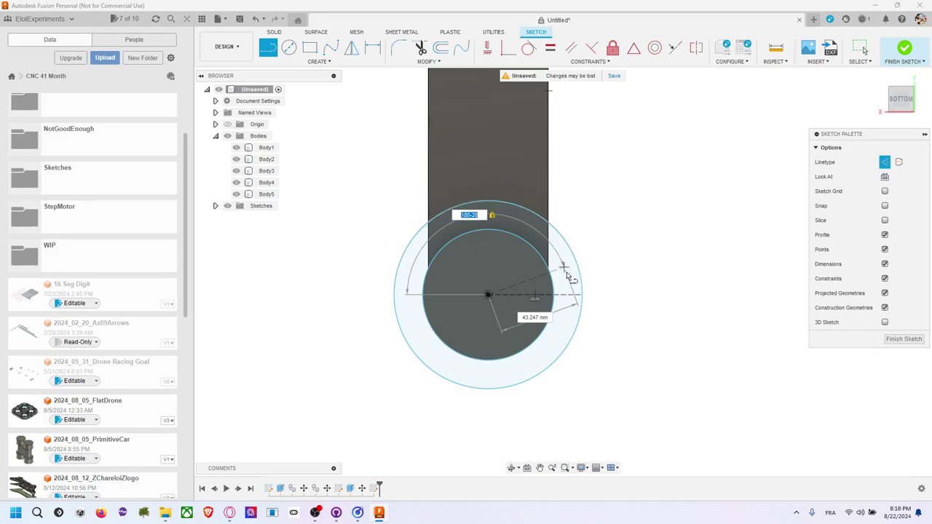
click(583, 267)
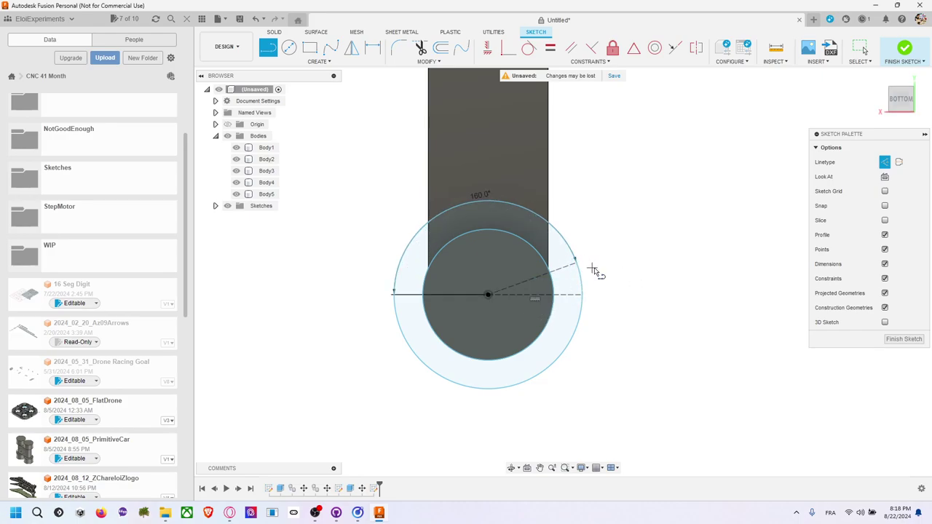
Step: Add a short construction segment from the outer circle and begin a short line at the rim
scroll(615, 305, up, 3)
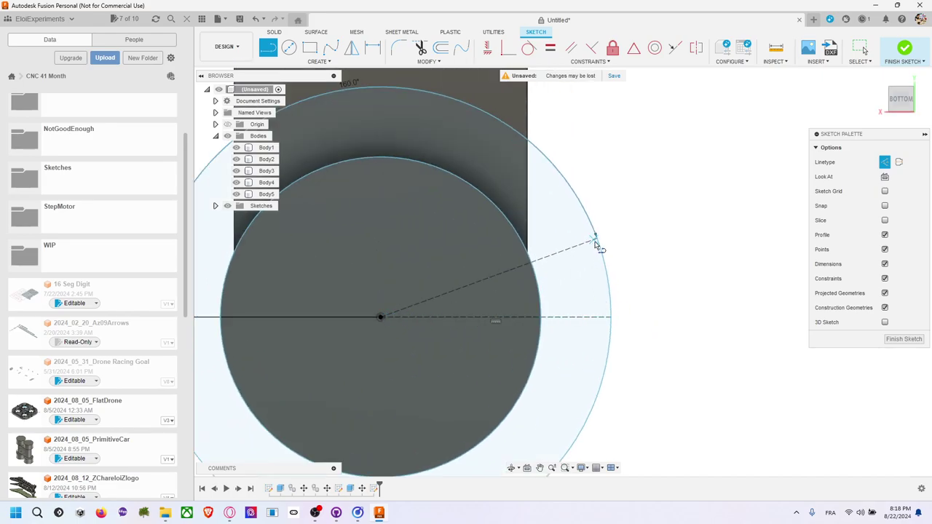
click(611, 319)
click(274, 47)
click(604, 278)
click(610, 275)
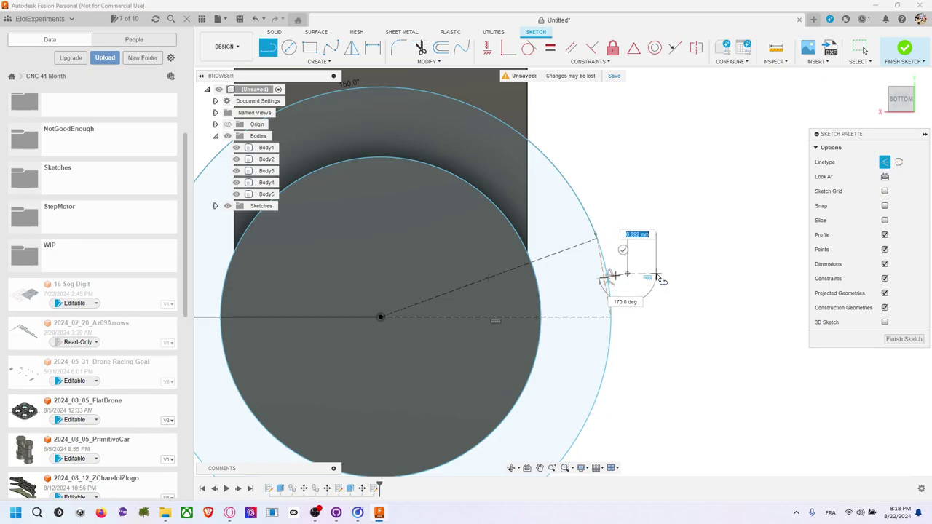
scroll(601, 280, up, 5)
Step: Finish the short line outside the rim and extend the guide line inward
click(597, 267)
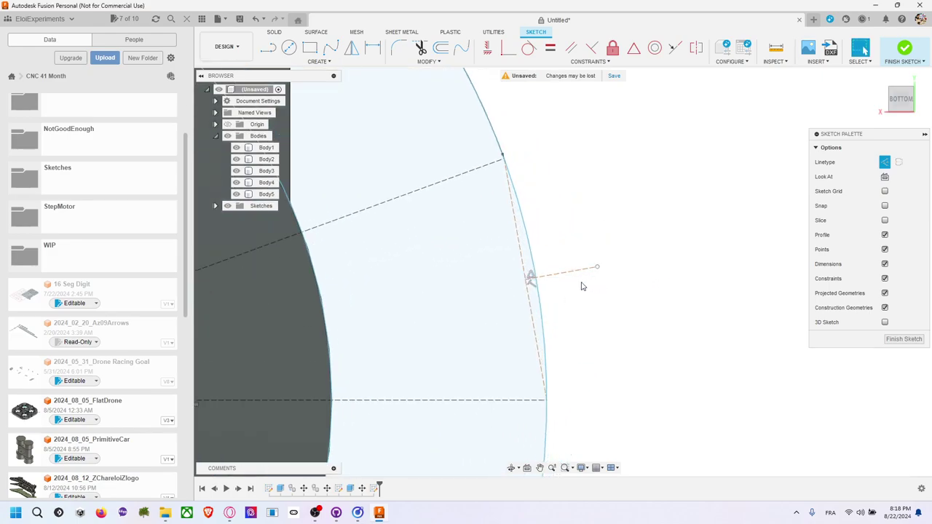
key(Escape)
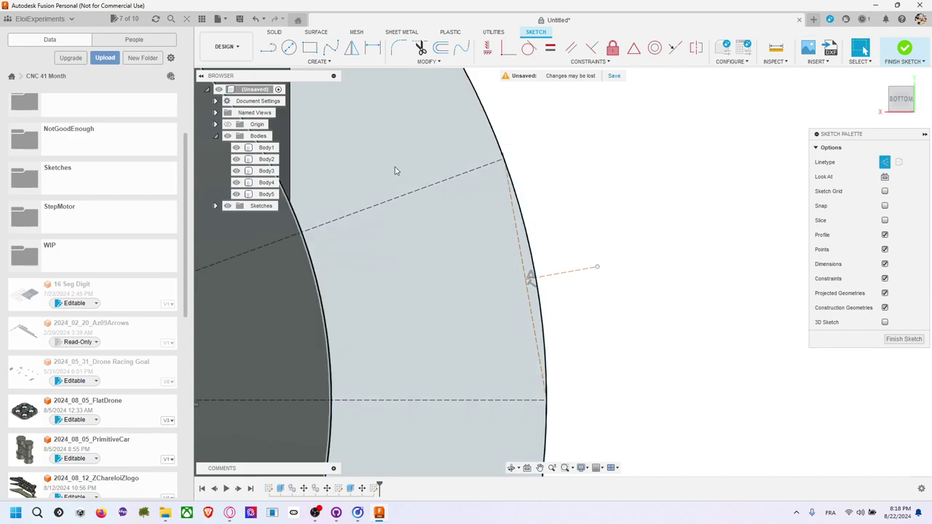
click(267, 48)
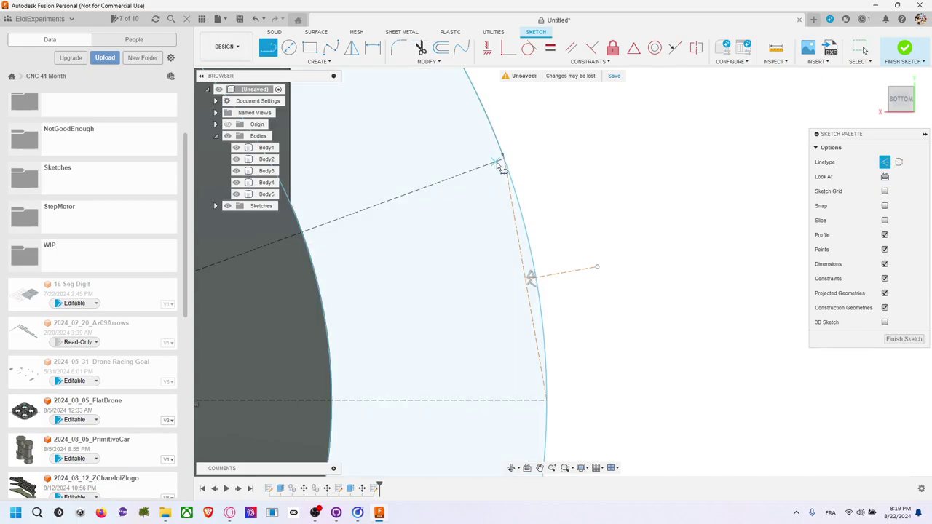
click(531, 283)
click(410, 299)
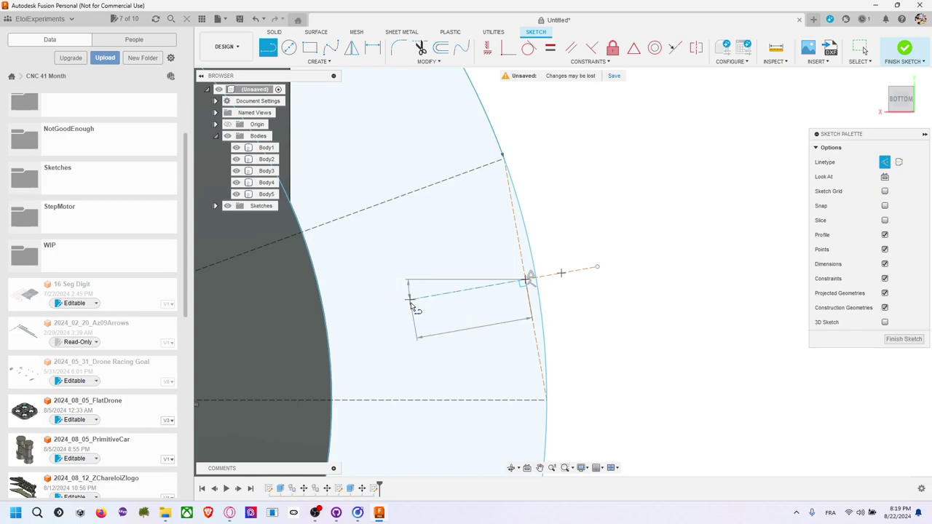
key(Escape)
drag(410, 304, 644, 238)
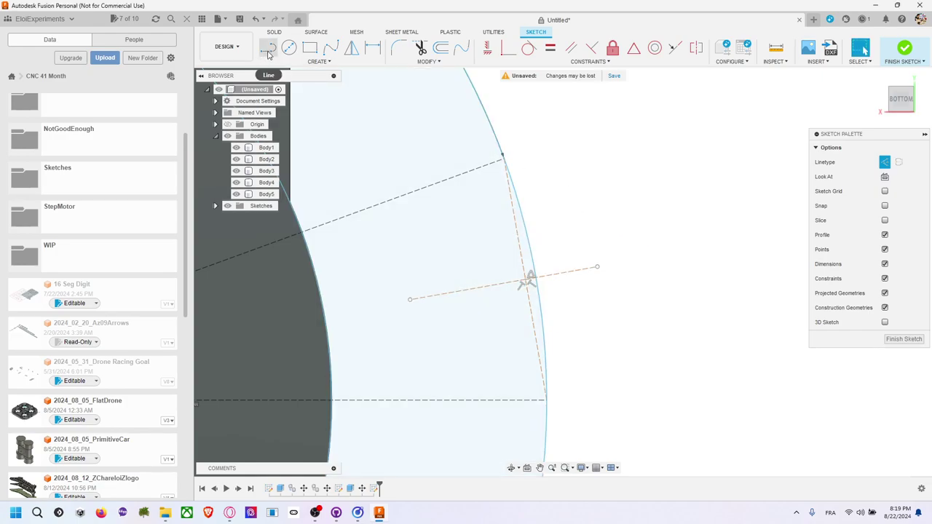
Step: Draw the tooth's top edge on the angled guide, slanted flank, and bottom edge on the horizontal guide
click(270, 51)
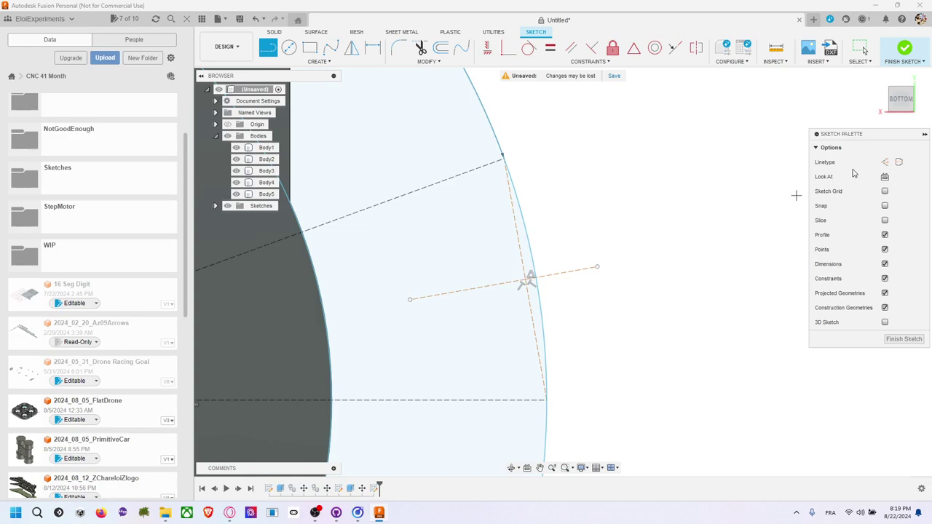
click(504, 159)
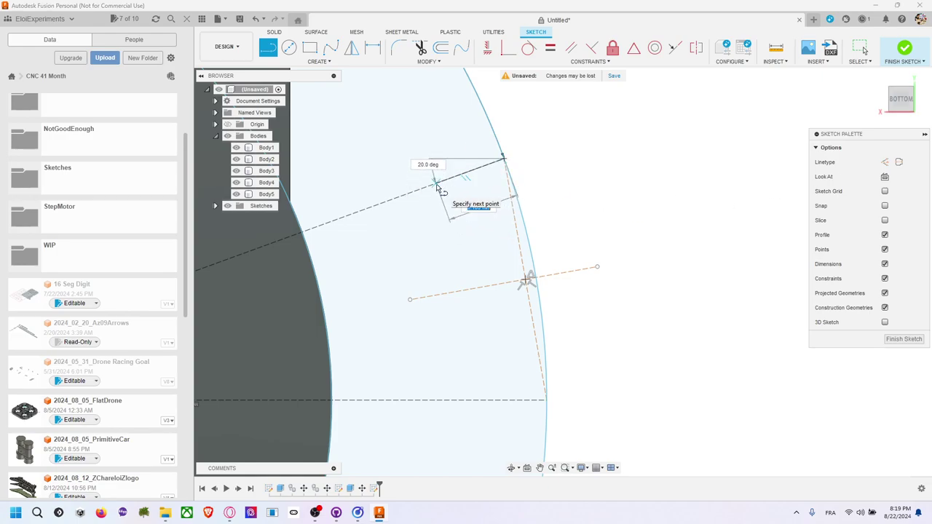
double_click(437, 185)
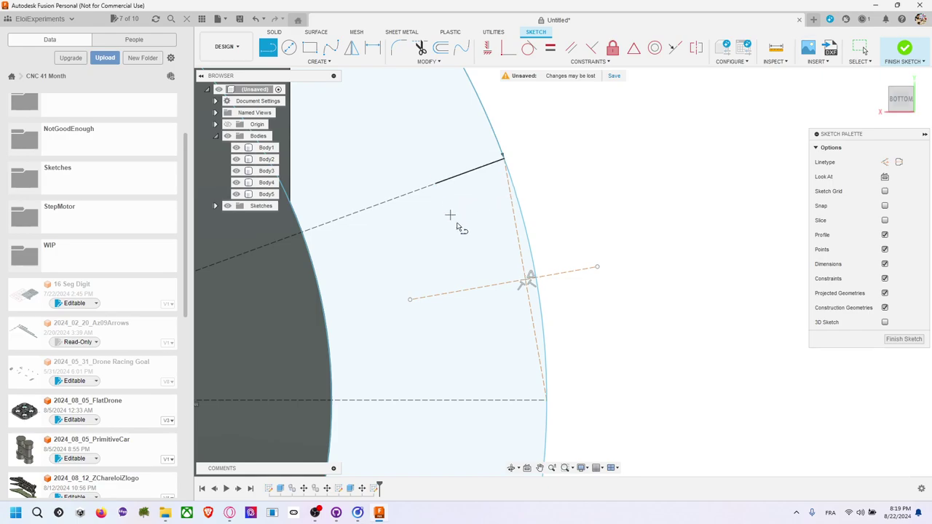
click(436, 185)
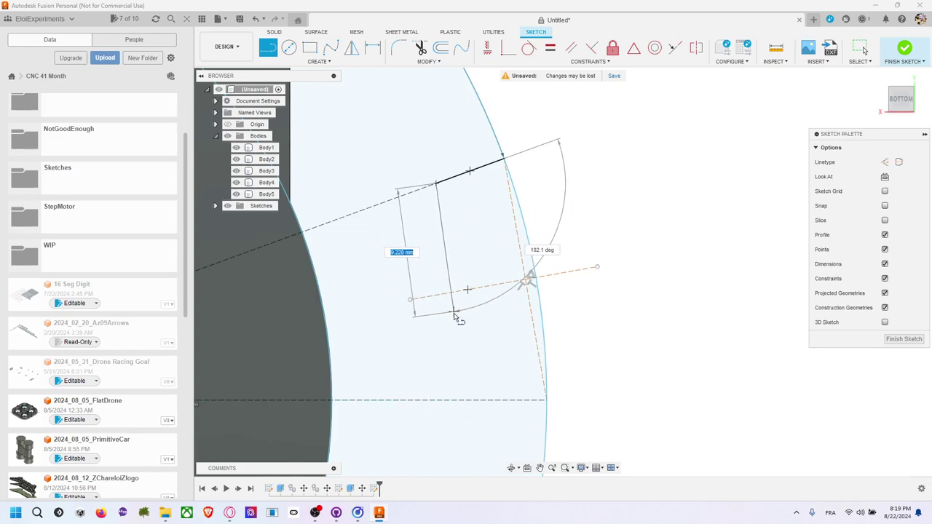
double_click(473, 400)
click(547, 399)
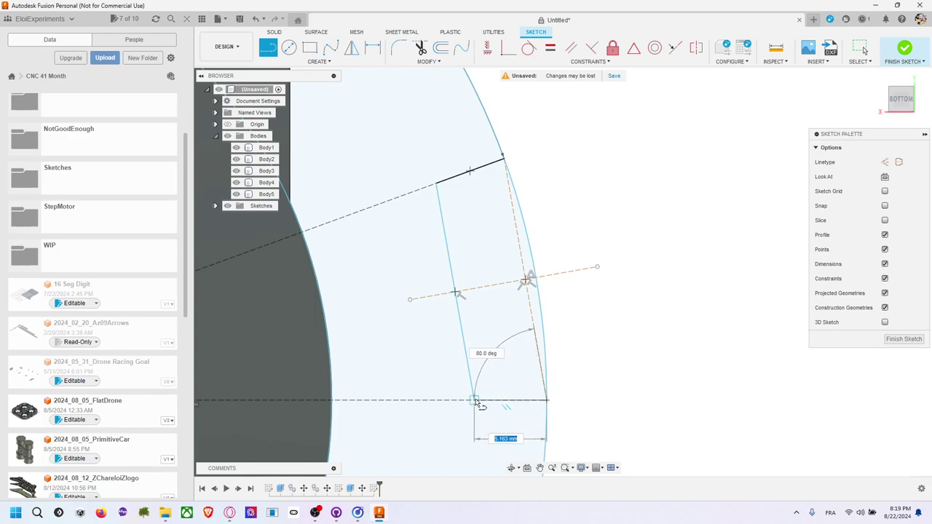
double_click(473, 399)
middle_drag(593, 215, 637, 267)
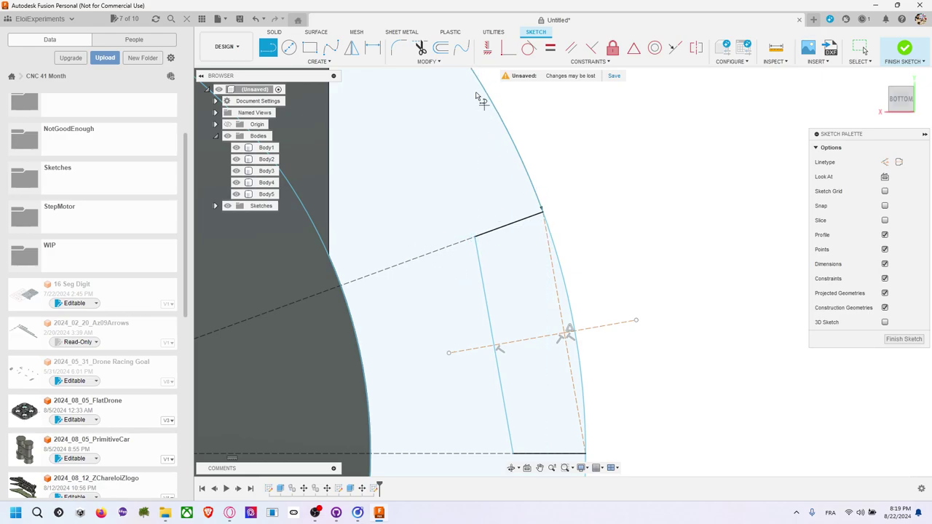
Step: Draw a radial line from the disc centre, confirming its angle value
scroll(556, 199, down, 1)
scroll(556, 199, down, 2)
scroll(561, 198, down, 2)
scroll(572, 198, down, 1)
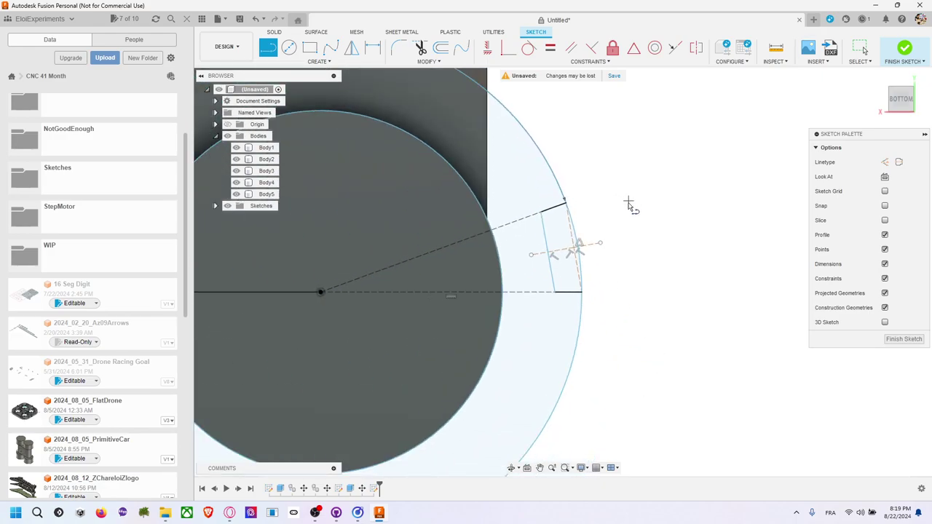
middle_drag(628, 202, 624, 245)
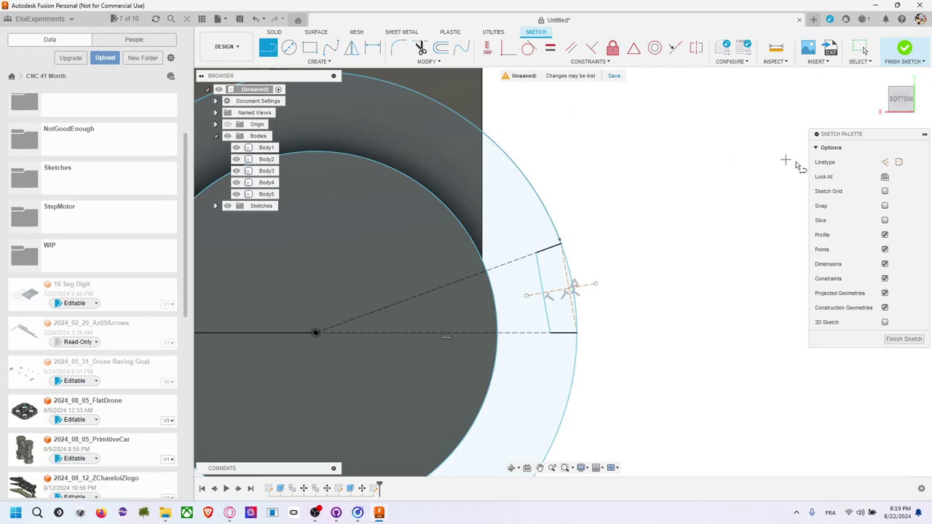
click(316, 334)
key(Escape)
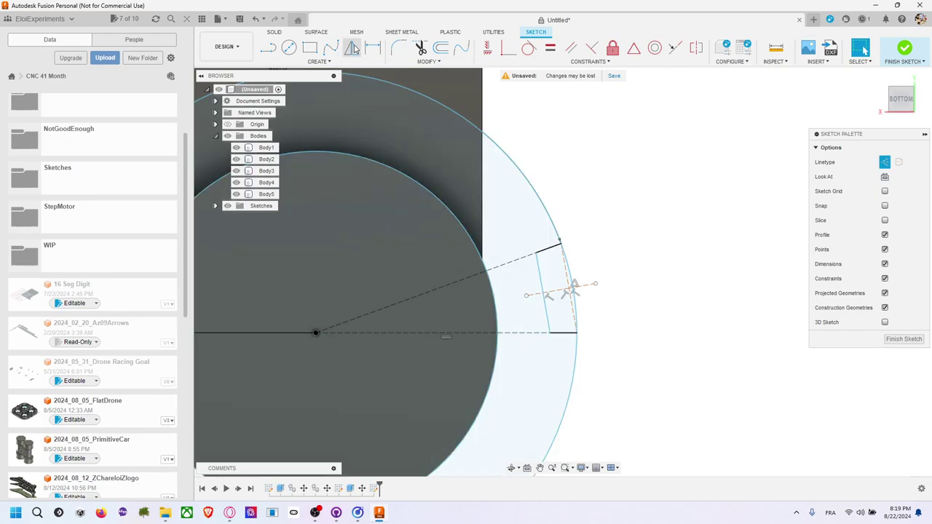
key(l)
click(316, 333)
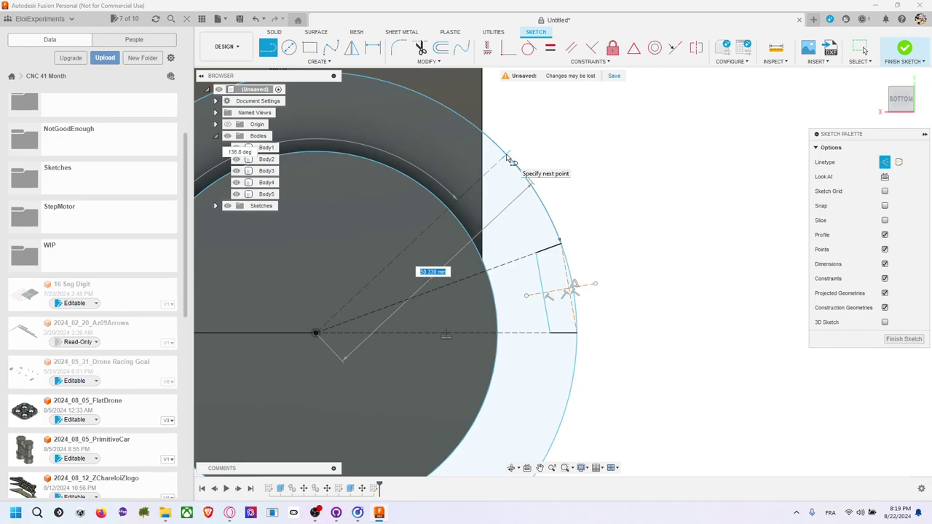
middle_drag(507, 158, 597, 211)
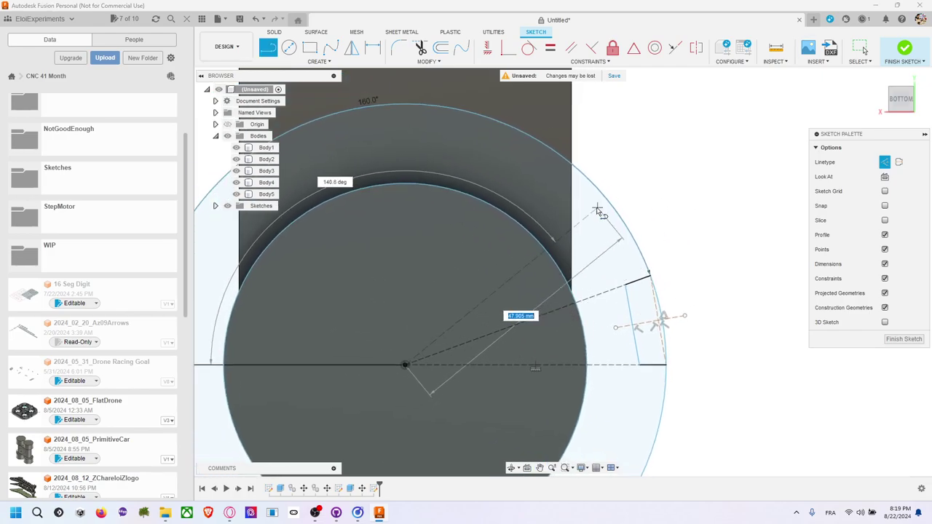
key(Tab)
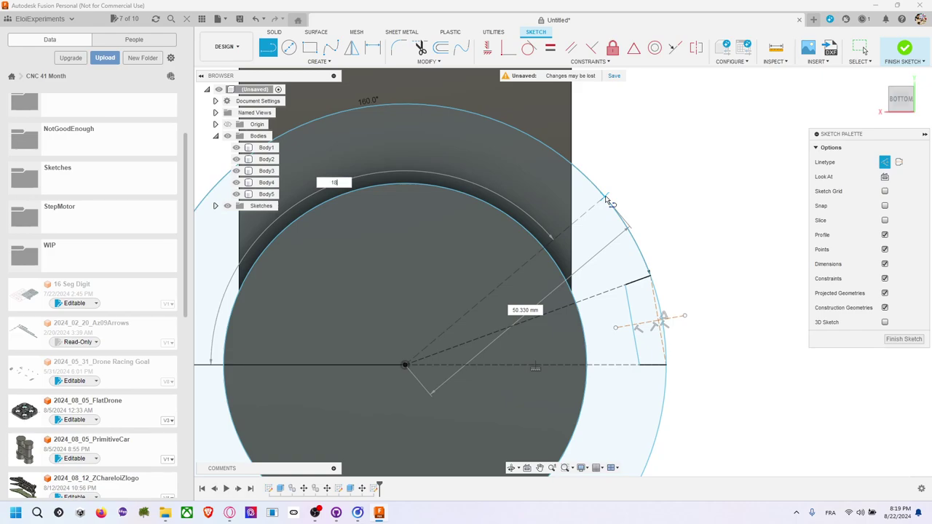
text(0-40)
key(Return)
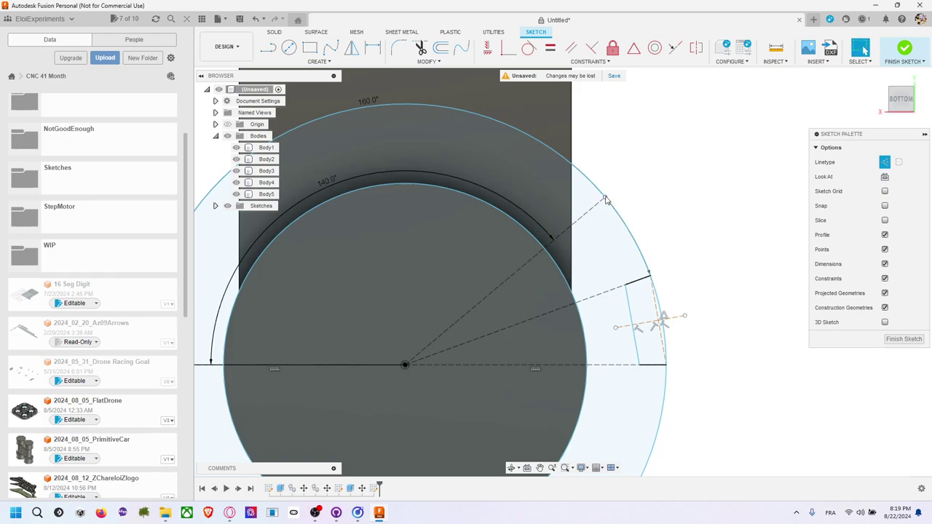
scroll(659, 217, up, 2)
key(Escape)
Step: Draw a normal line from the tooth's top corner to where the radial line meets the rim
key(l)
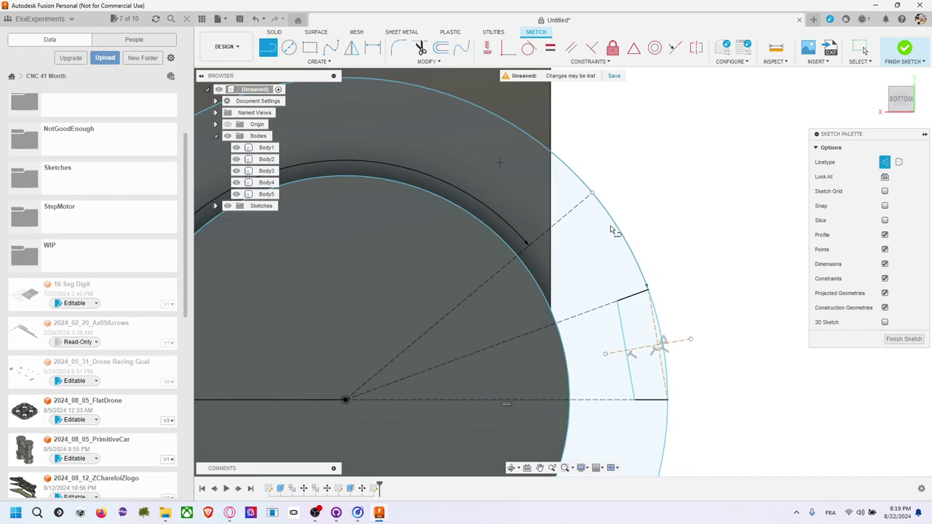
click(646, 288)
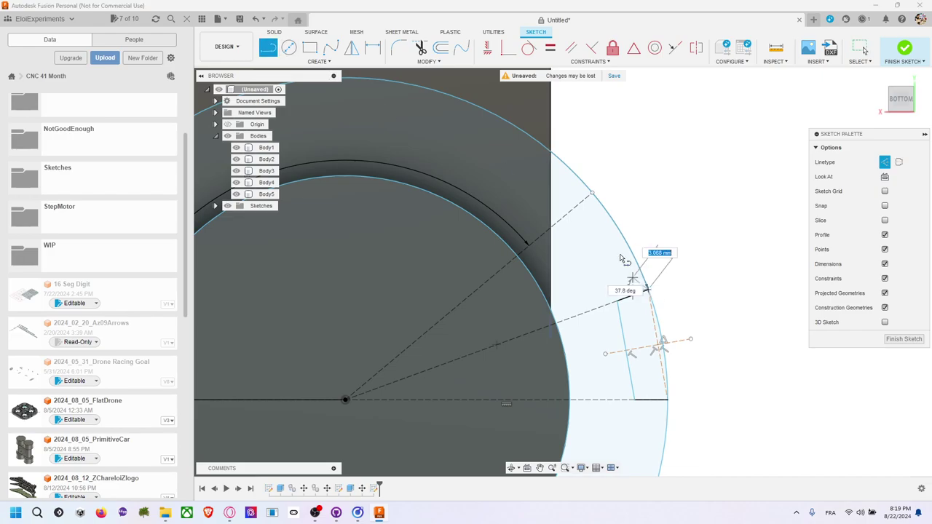
double_click(591, 196)
key(Escape)
click(613, 233)
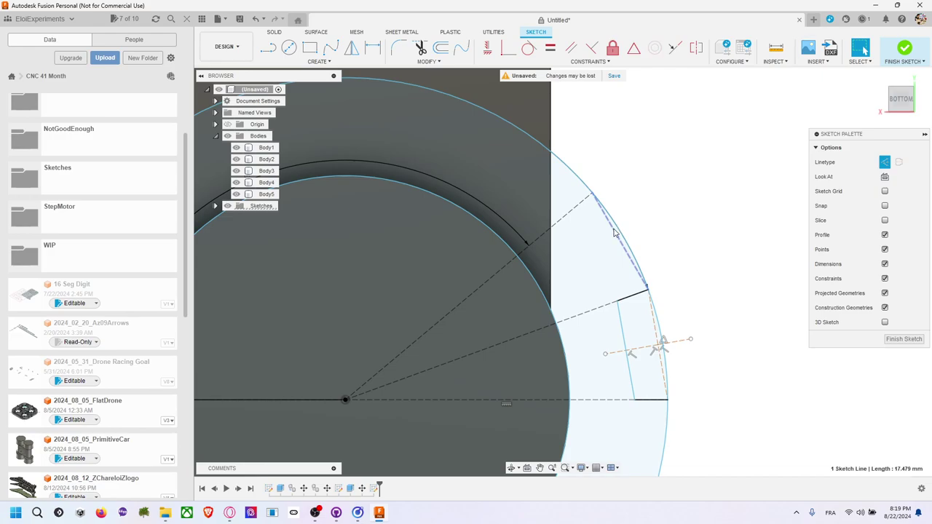
click(884, 162)
Step: Make the outer arc and 70 mm circle construction geometry, then select the four-curve tooth outline
click(602, 200)
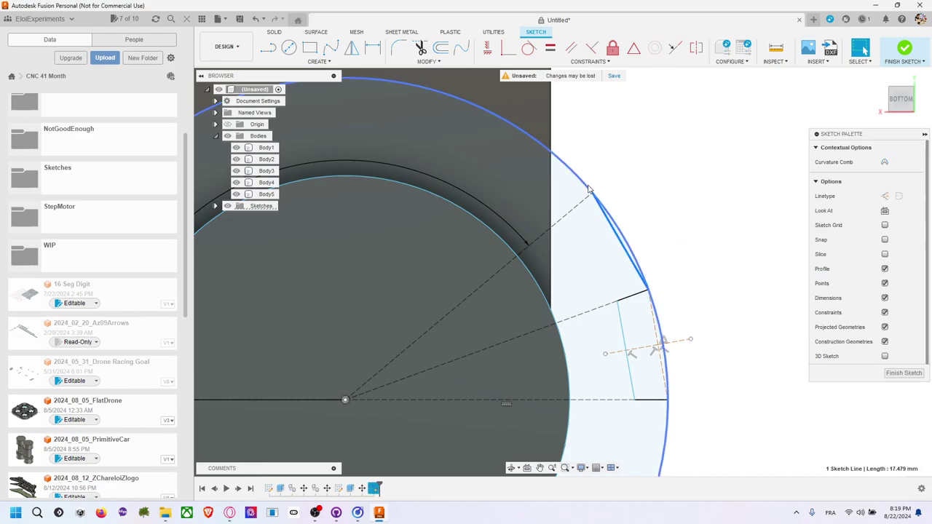
click(885, 196)
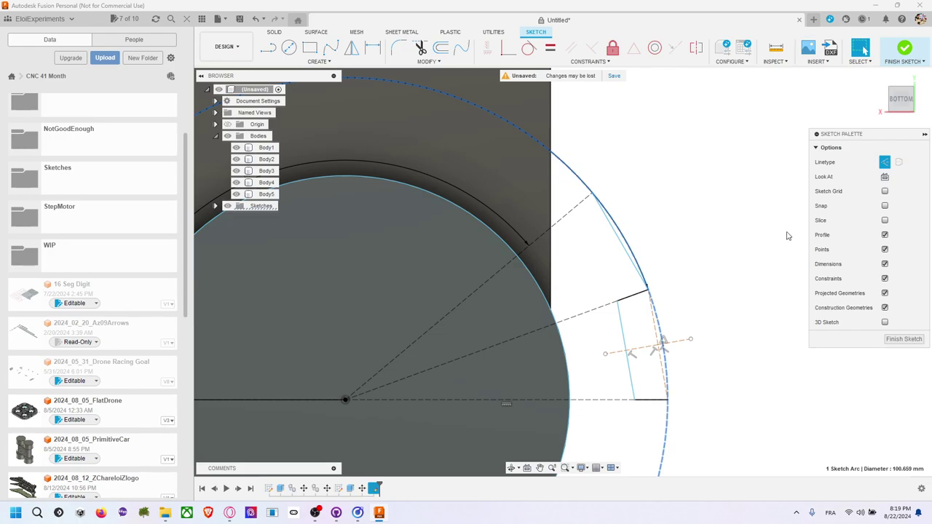
click(539, 289)
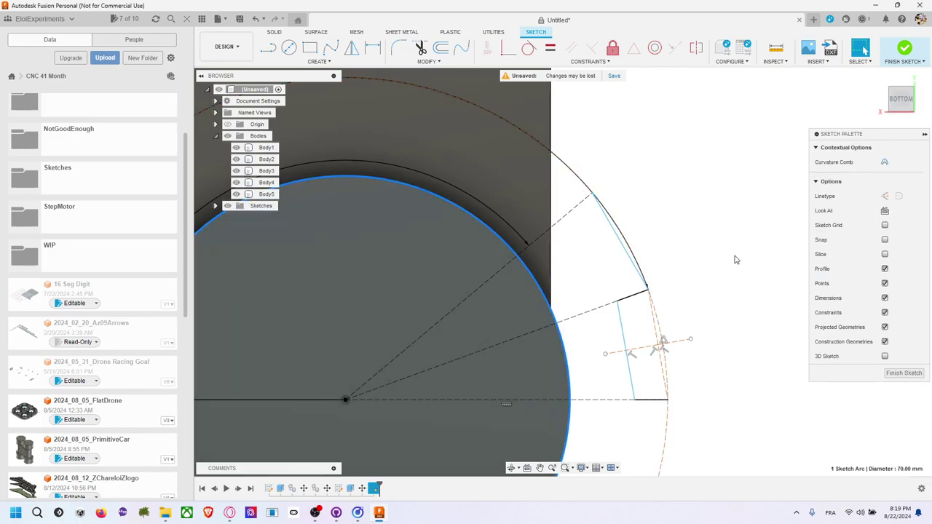
click(885, 197)
scroll(628, 262, up, 1)
scroll(632, 262, down, 2)
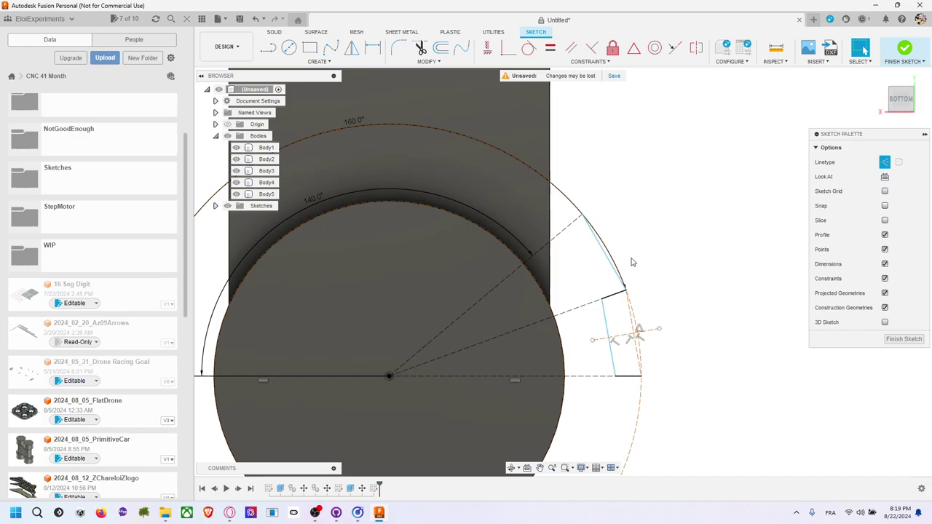
double_click(614, 274)
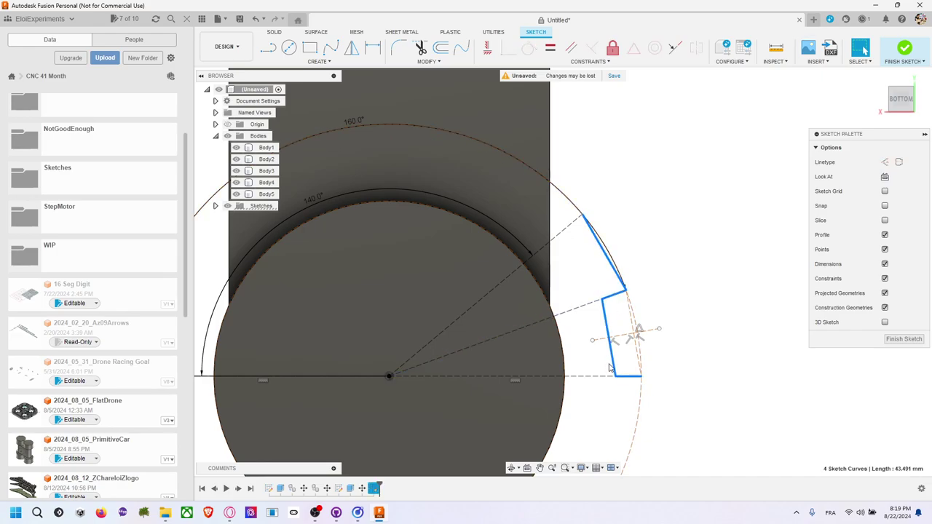
scroll(590, 262, up, 1)
scroll(600, 270, down, 2)
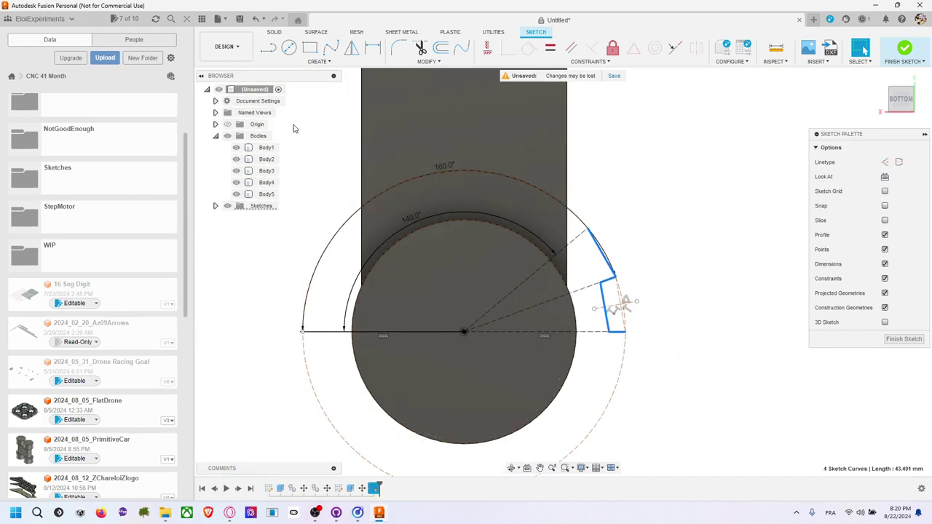
Step: Circular-pattern the four tooth curves around the 160° arc's centre, previewing 3 copies
click(323, 64)
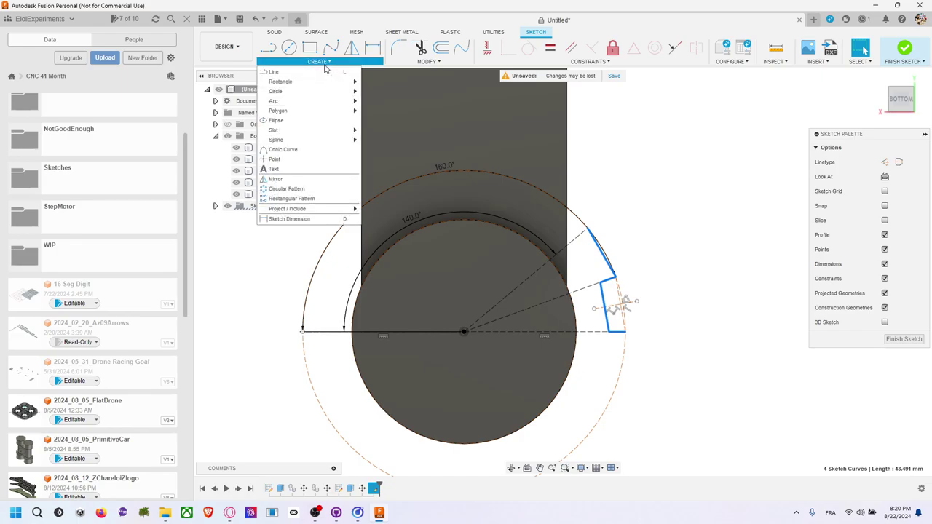
click(309, 190)
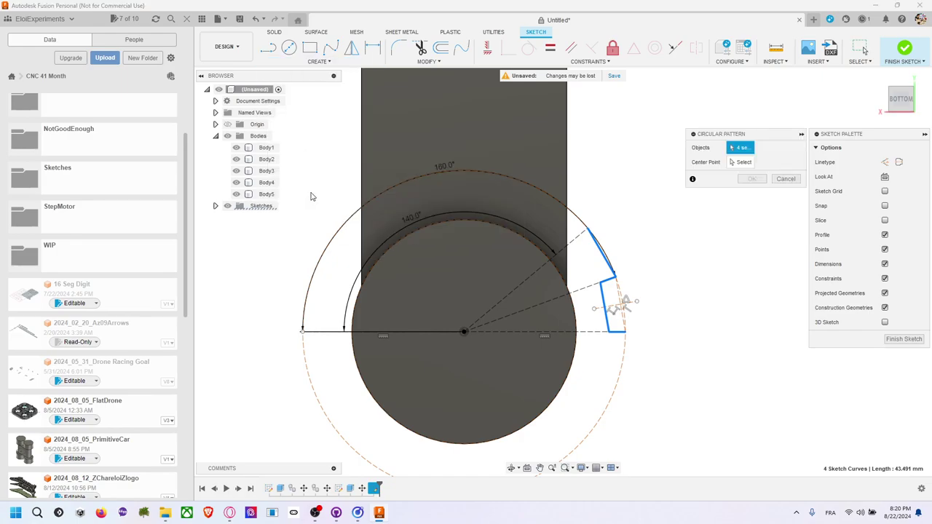
click(745, 165)
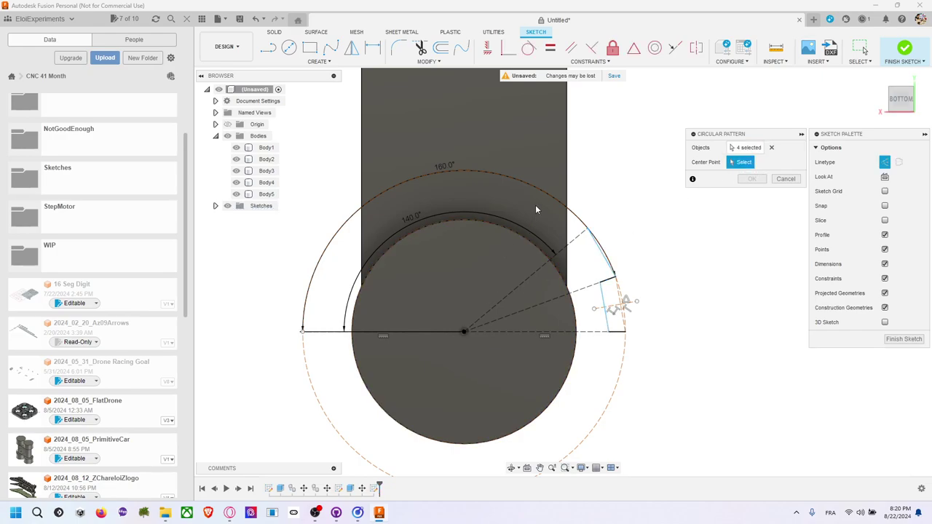
click(552, 197)
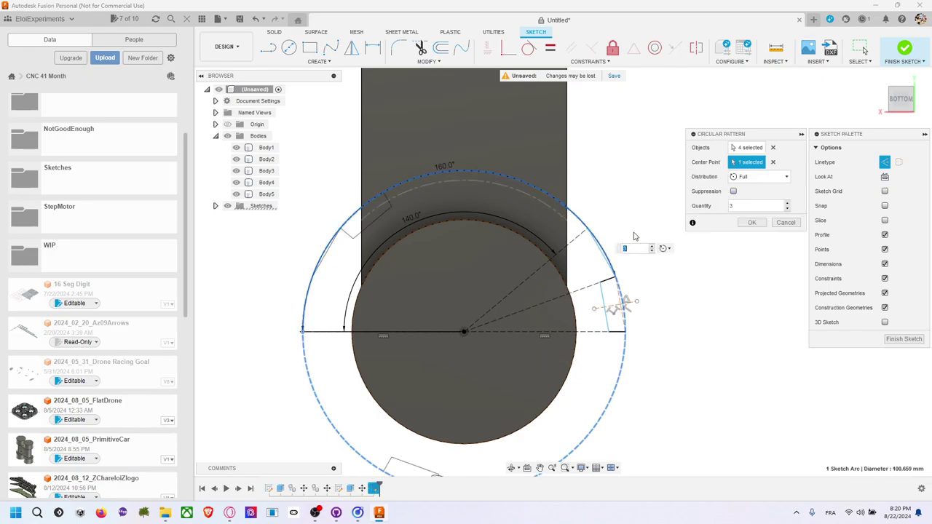
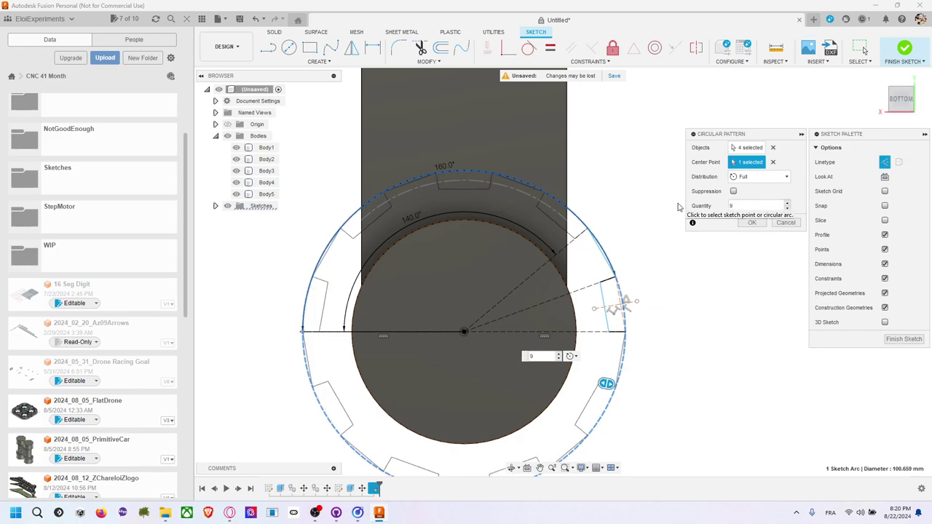
Step: Confirm the nine-copy circular pattern on the notched sketch disc
click(753, 223)
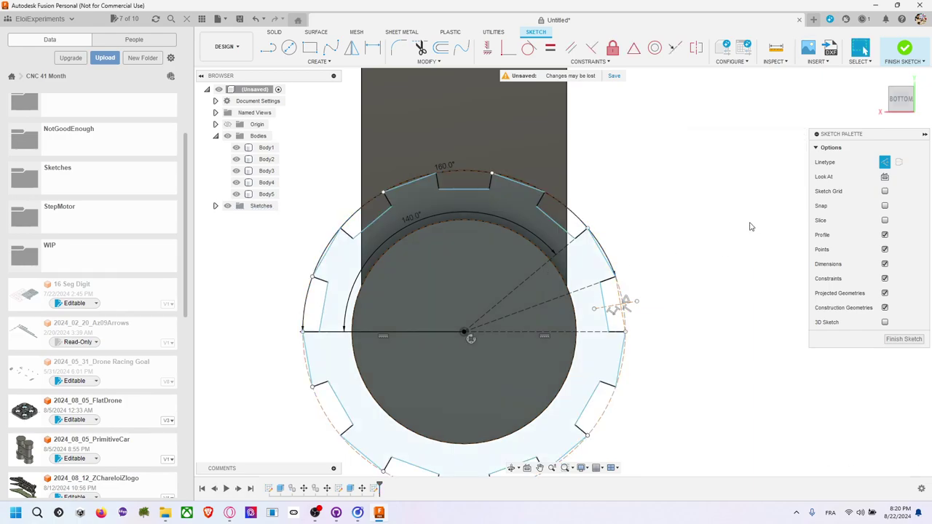
shift+middle_drag(697, 266, 862, 49)
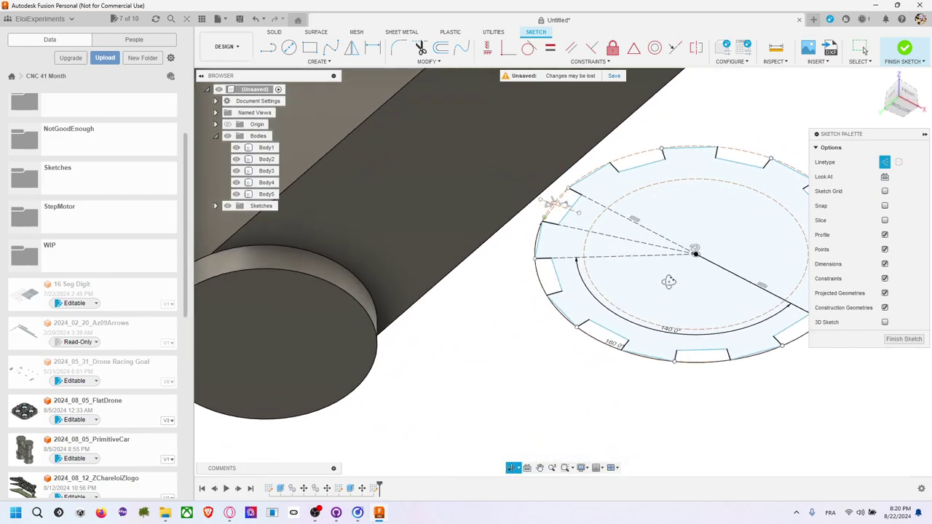
mouse_move(668, 282)
shift+middle_down()
mouse_move(732, 237)
mouse_move(705, 240)
mouse_move(653, 270)
mouse_move(671, 260)
shift+middle_up()
Step: Extrude the notched disc profile 40 mm as a new body
key(e)
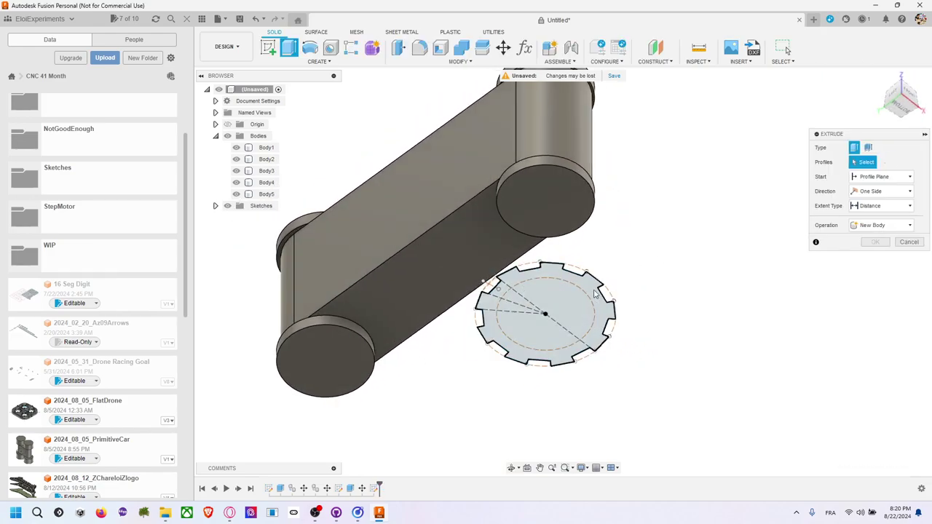
click(595, 292)
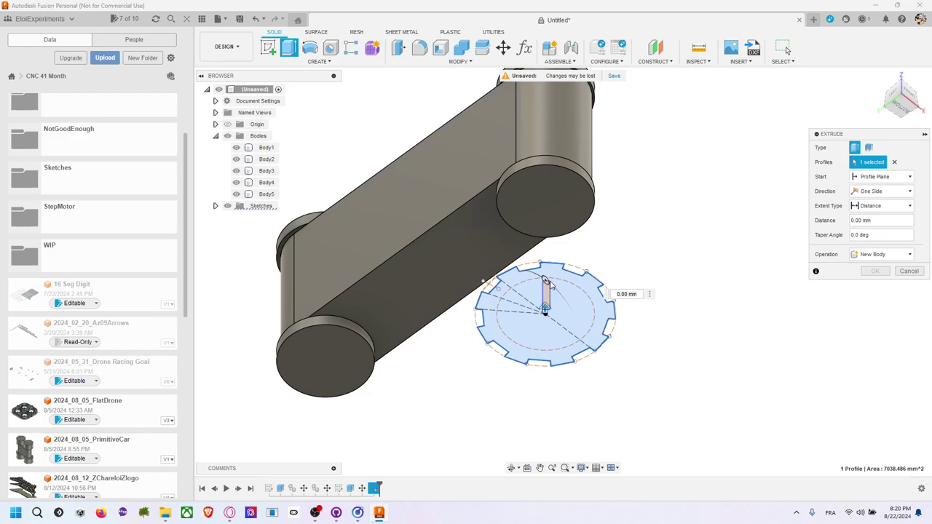
text(40)
key(Return)
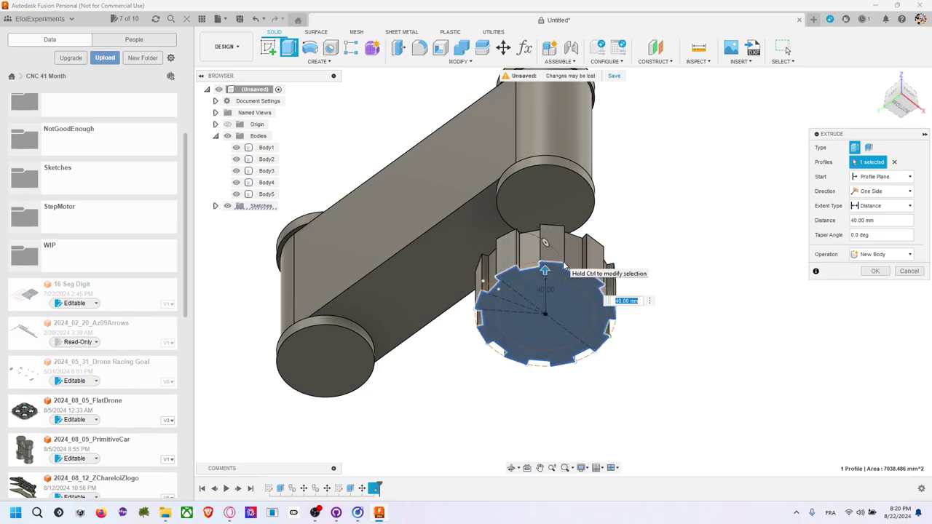
key(Return)
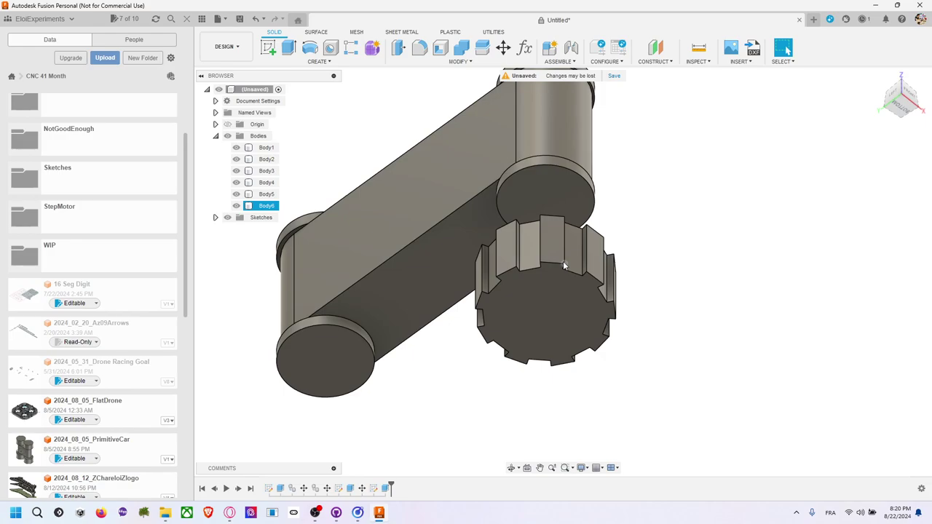
Step: Move the notched body point-to-point from its top onto the bracket's right cylinder end
mouse_move(601, 158)
shift+middle_down()
mouse_move(690, 218)
mouse_move(671, 212)
shift+middle_up()
click(501, 49)
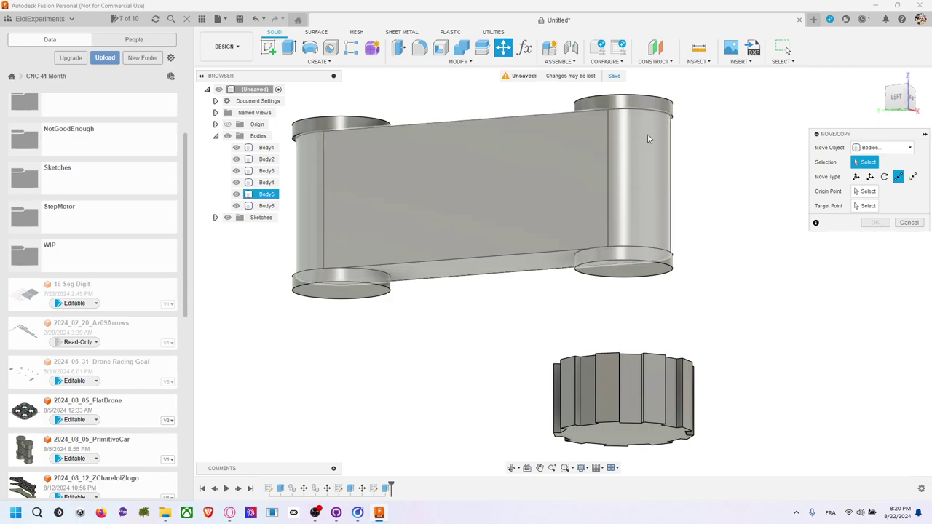
mouse_move(648, 138)
shift+middle_down()
mouse_move(661, 170)
mouse_move(650, 187)
shift+middle_up()
click(568, 426)
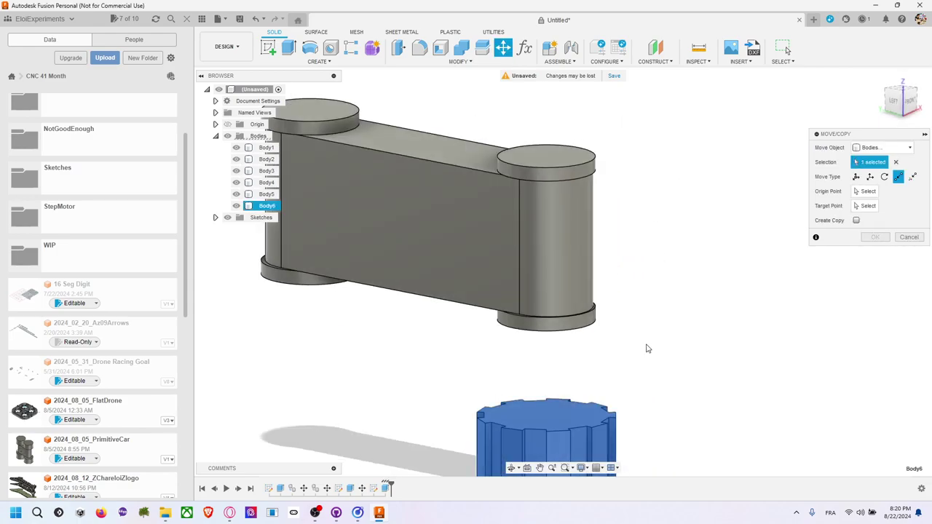
shift+middle_drag(647, 348, 648, 306)
click(869, 192)
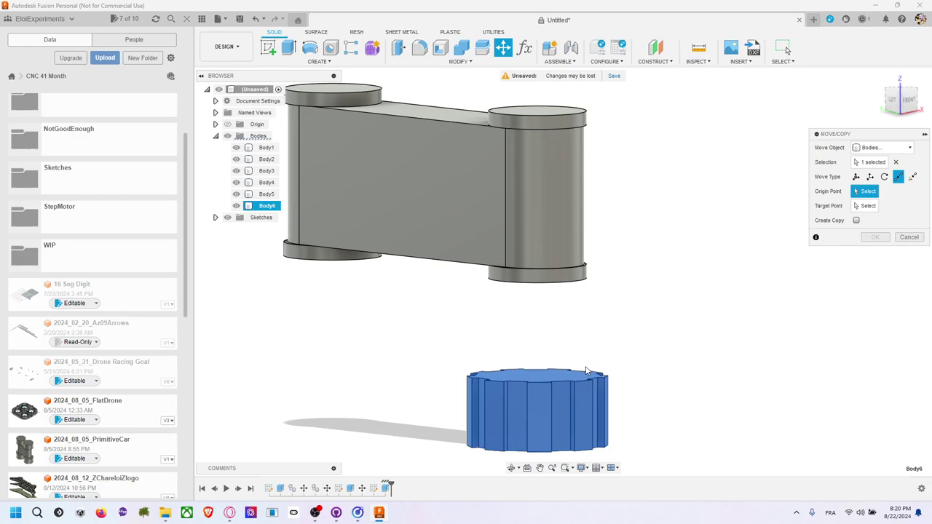
click(551, 382)
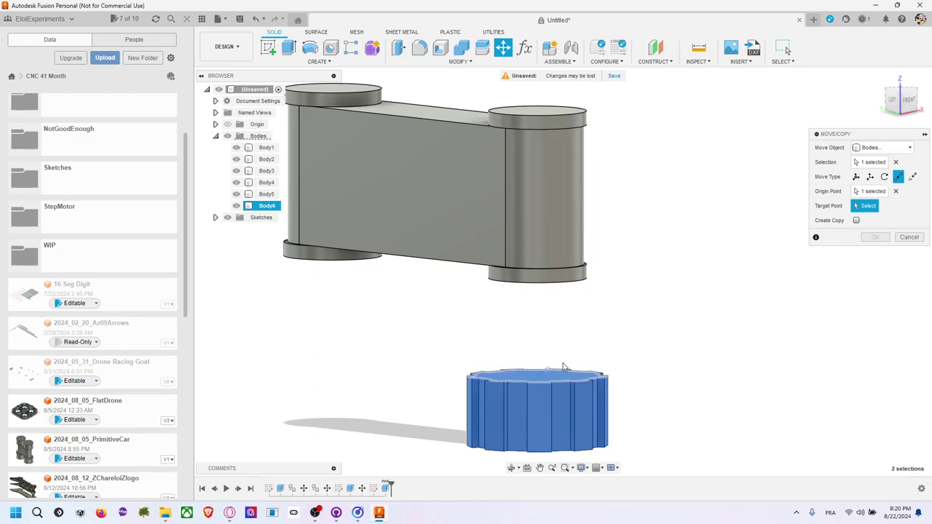
shift+middle_drag(614, 341, 582, 248)
click(574, 235)
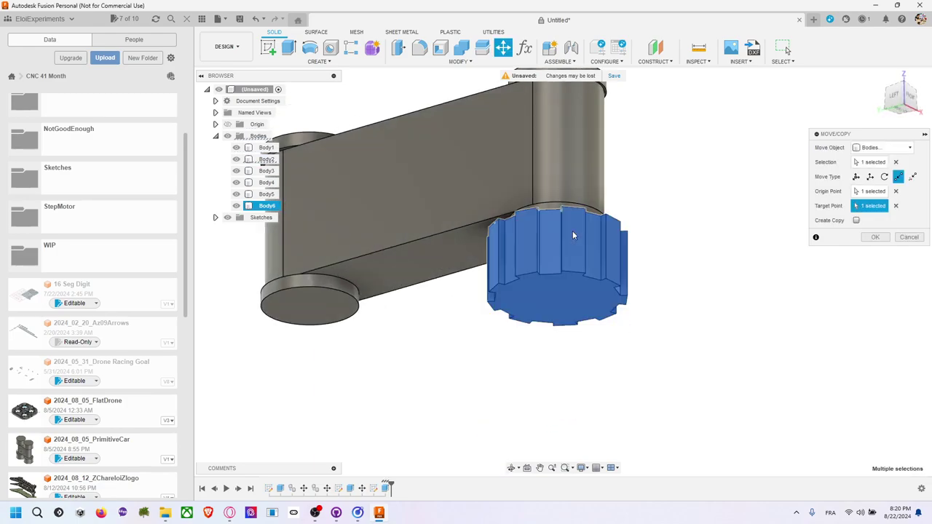
shift+middle_drag(666, 181, 677, 203)
click(876, 237)
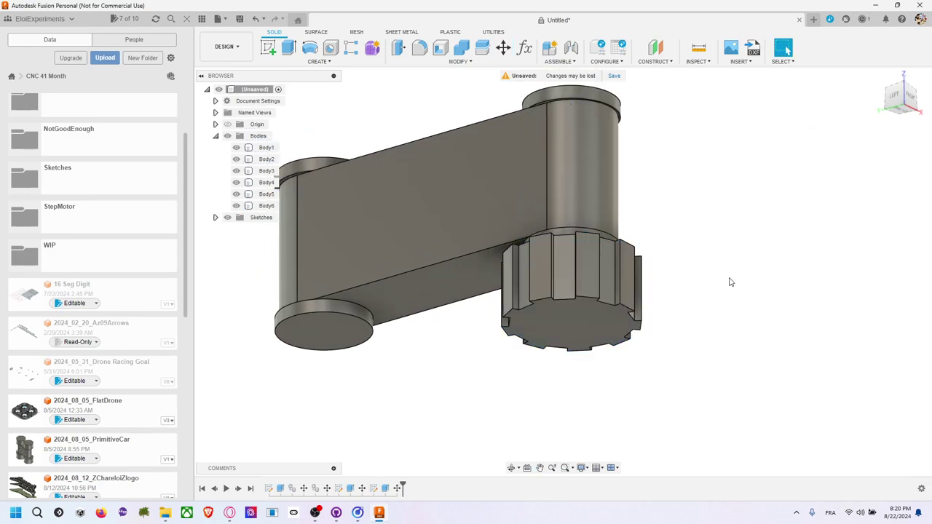
Step: Start a second move toward the left cylinder end, then cancel it, leaving the body on the right
middle_drag(728, 281, 822, 255)
click(503, 47)
click(661, 266)
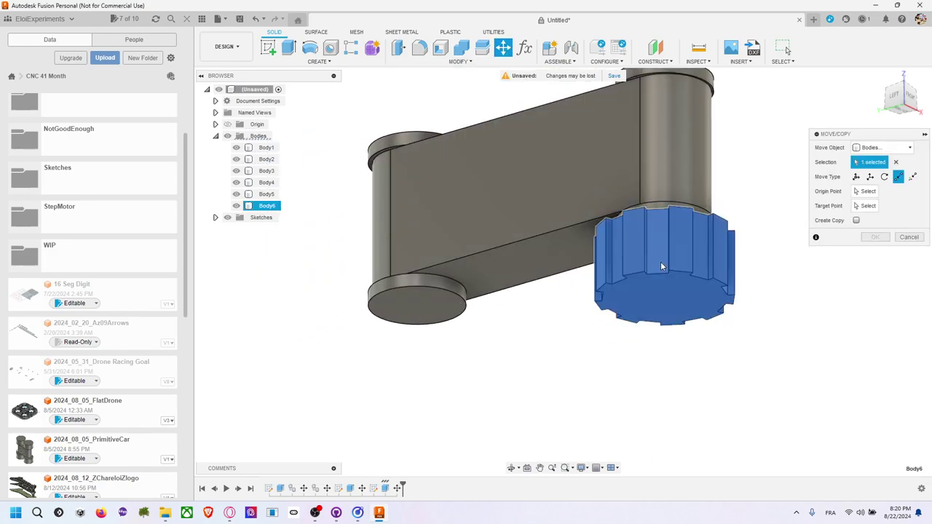
click(867, 193)
shift+middle_drag(779, 164, 774, 198)
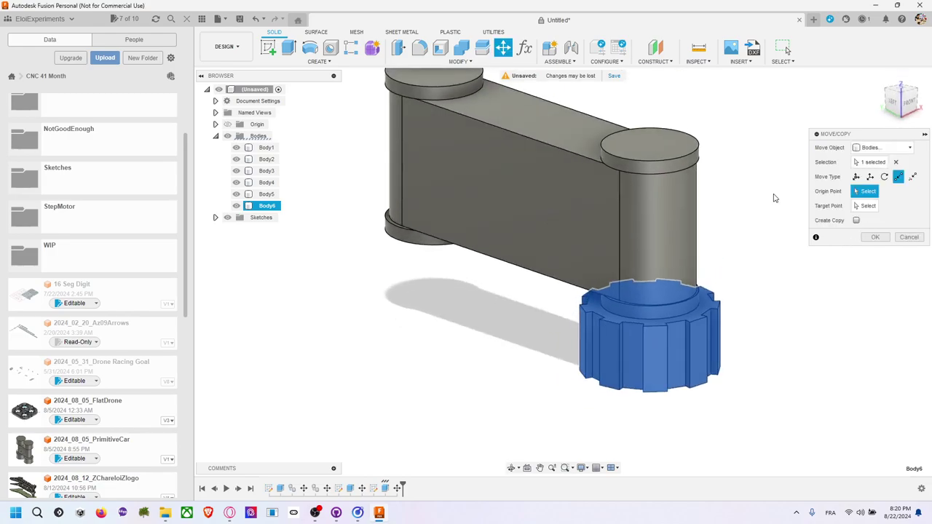
click(710, 312)
mouse_move(513, 309)
shift+middle_down()
mouse_move(524, 315)
mouse_move(541, 278)
shift+middle_up()
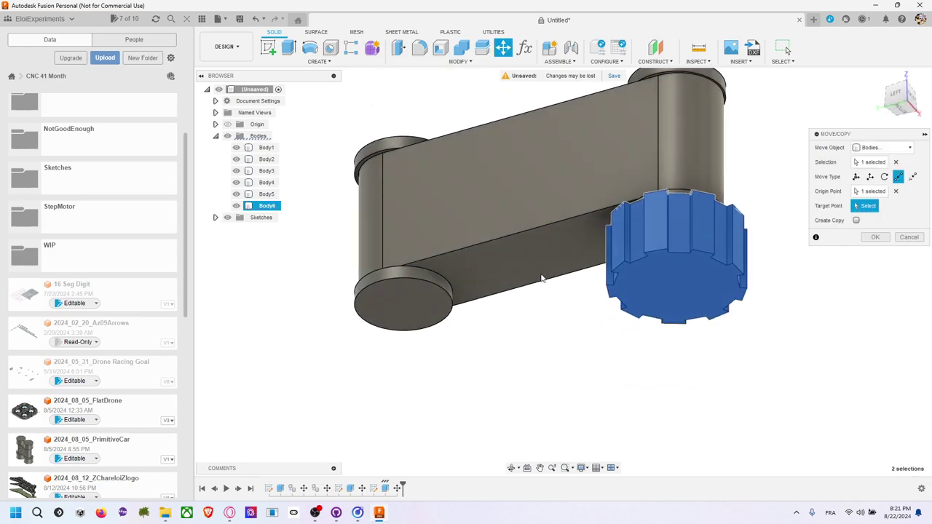
click(445, 295)
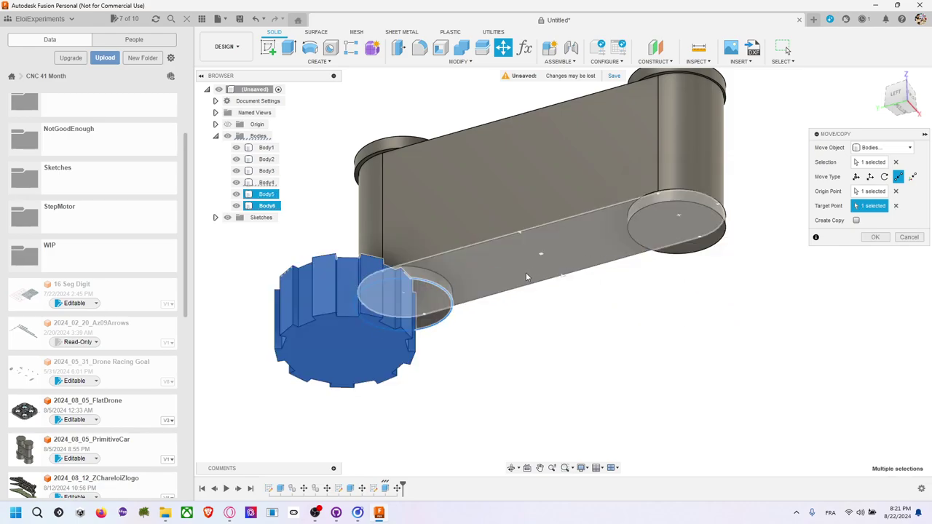
click(907, 238)
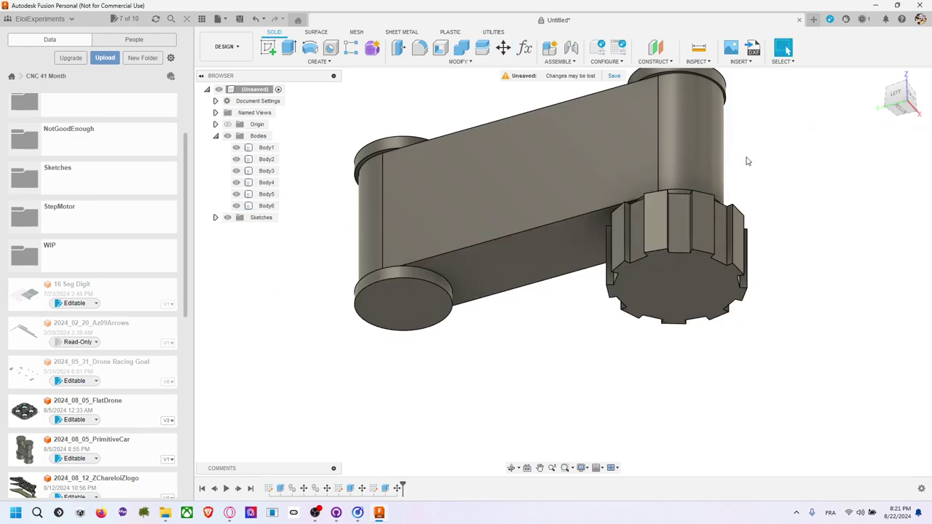
Step: Try moving the gear from its top face to the left cylinder's edge, then cancel
click(503, 47)
mouse_move(678, 123)
shift+middle_down()
mouse_move(743, 196)
mouse_move(735, 211)
shift+middle_up()
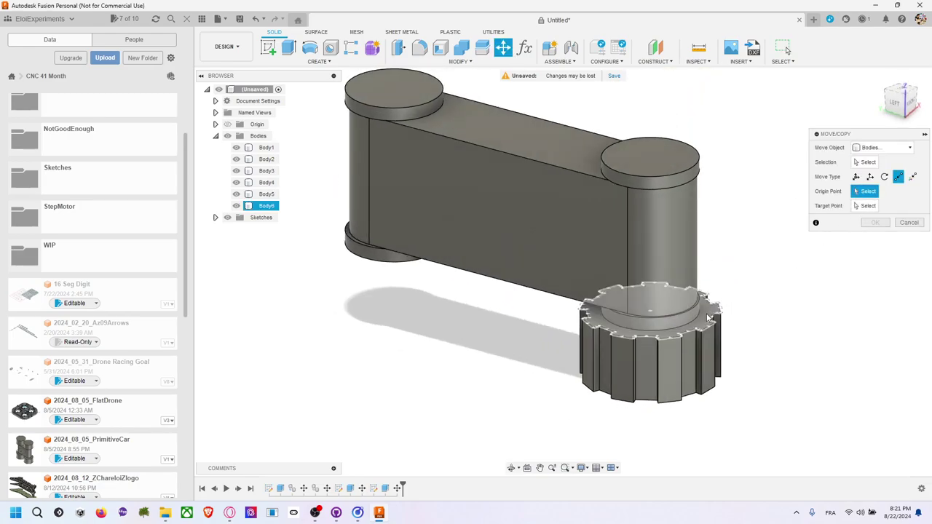
click(655, 302)
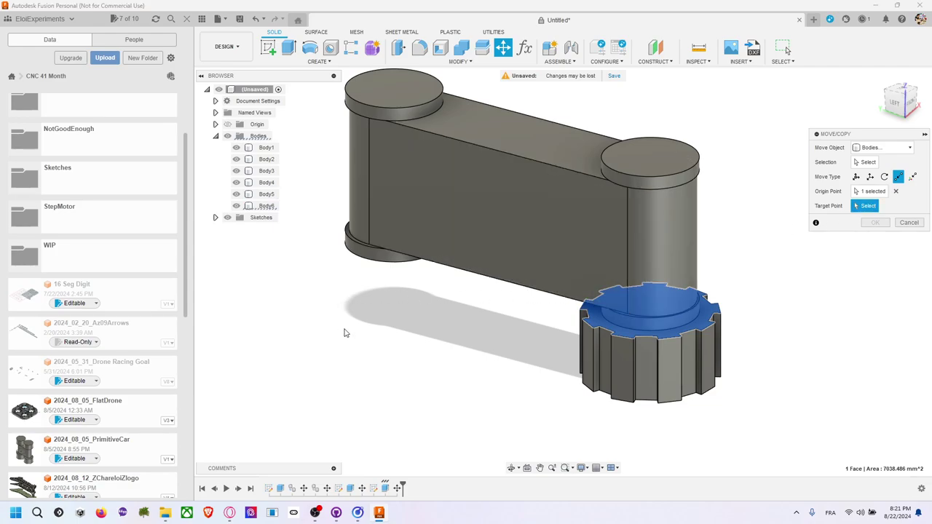
shift+middle_drag(345, 329, 410, 266)
click(410, 266)
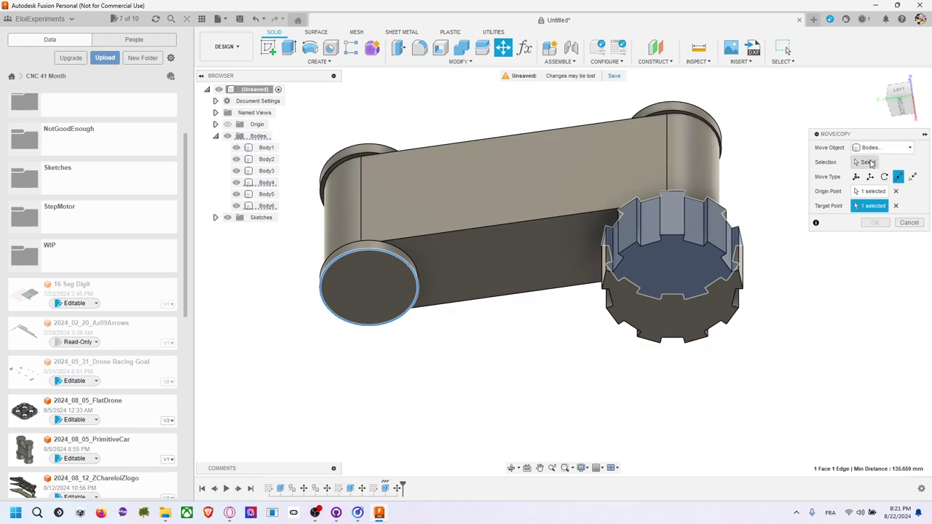
click(868, 162)
click(903, 223)
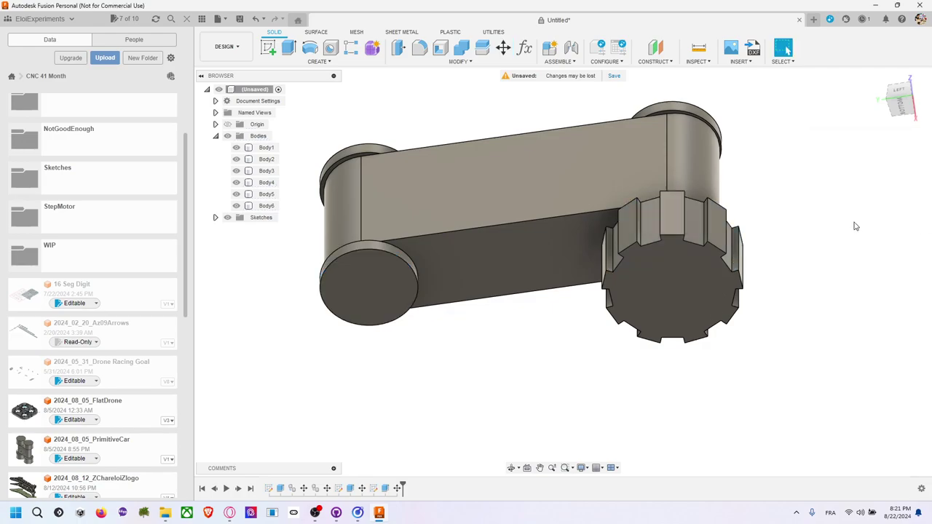
Step: Place a copy of the gear at the bracket's left cylinder end
click(502, 47)
click(723, 307)
click(722, 307)
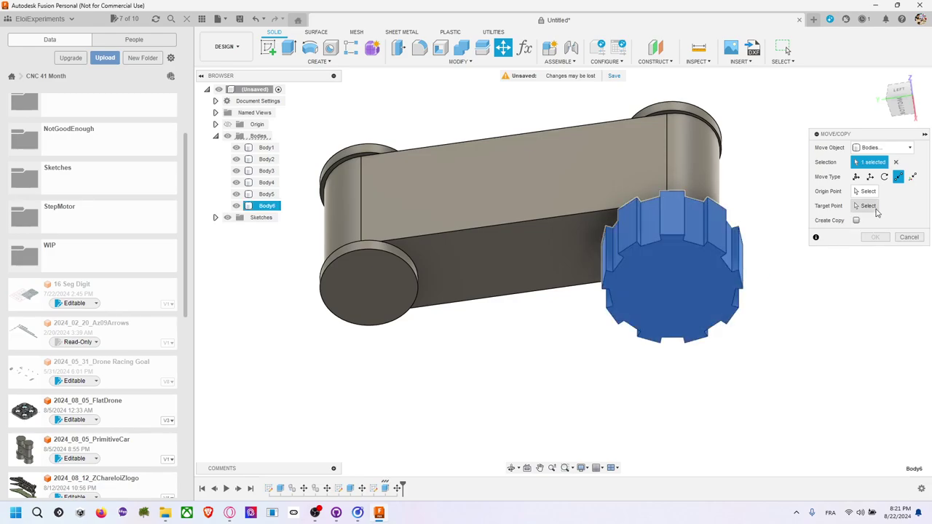
click(867, 193)
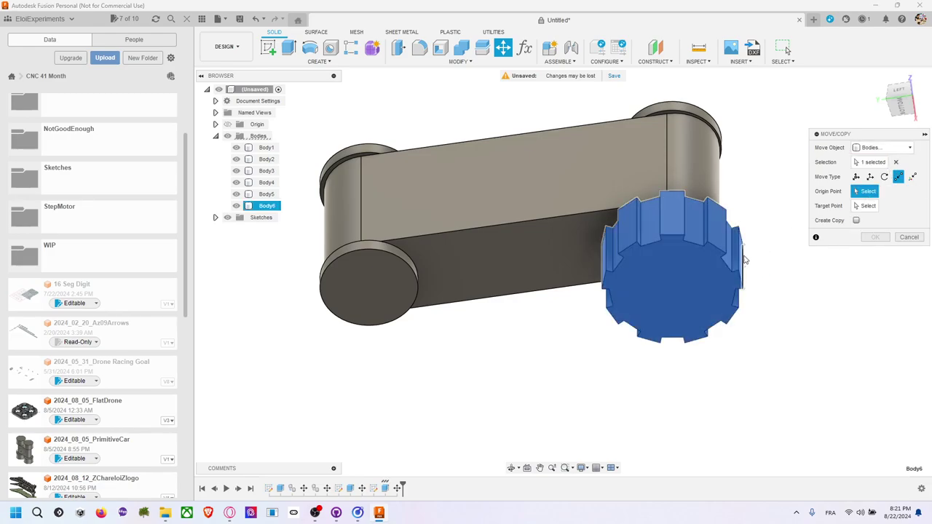
shift+middle_drag(771, 193, 721, 293)
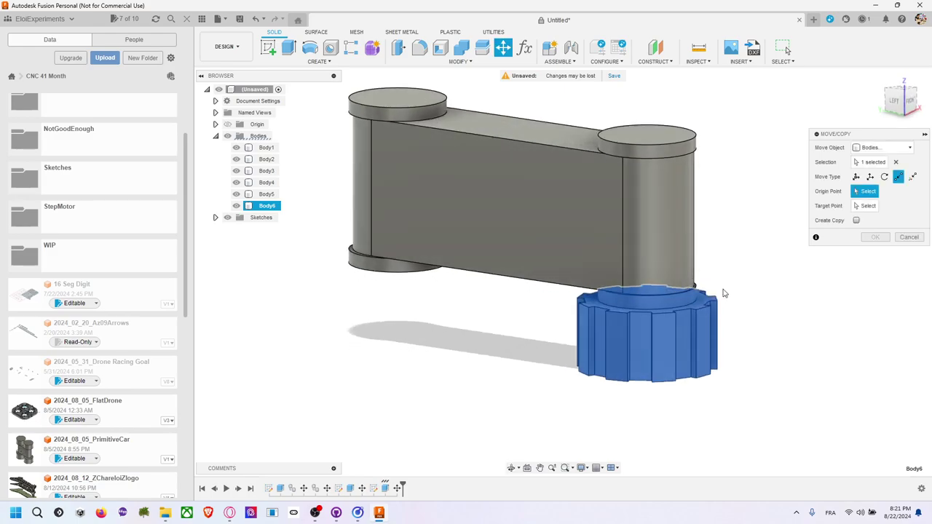
click(699, 305)
shift+middle_drag(698, 304, 461, 288)
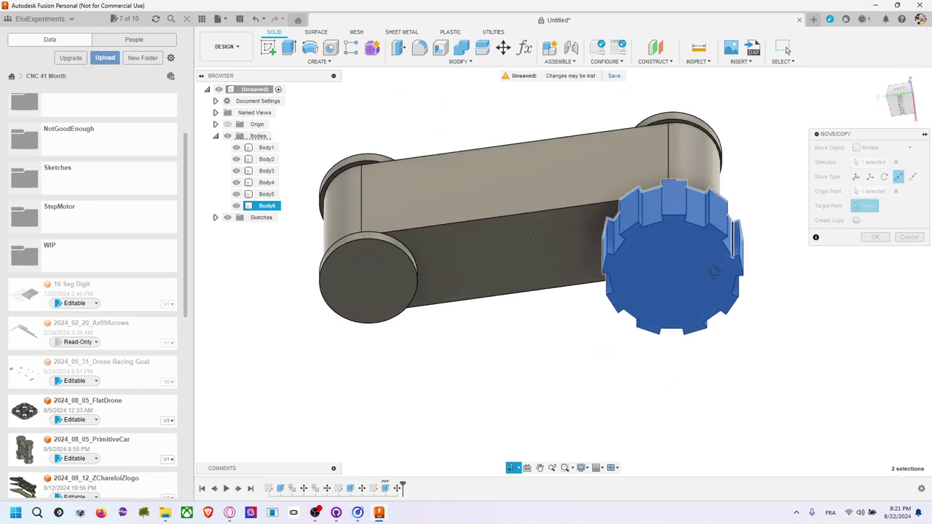
click(380, 293)
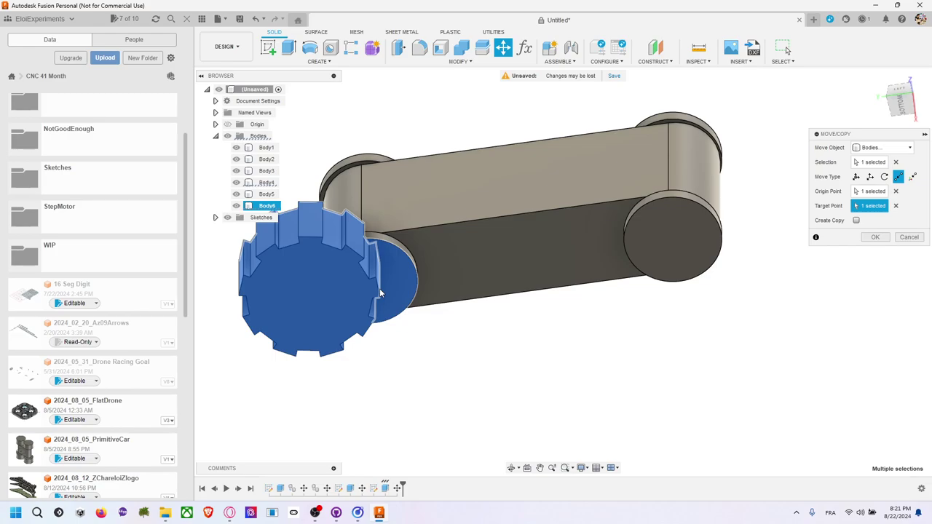
click(855, 220)
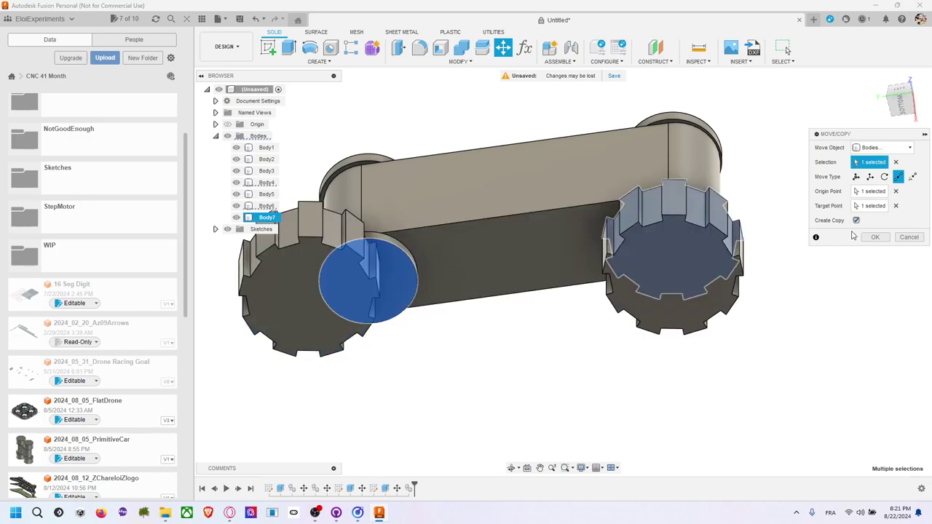
click(876, 238)
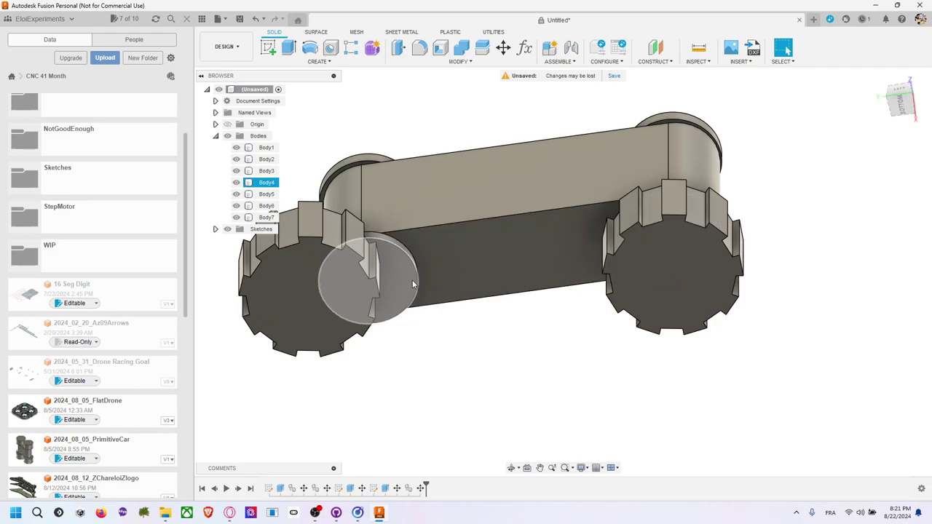
Step: Move the left gear from its top face to sit under the left cylinder's bottom
click(503, 48)
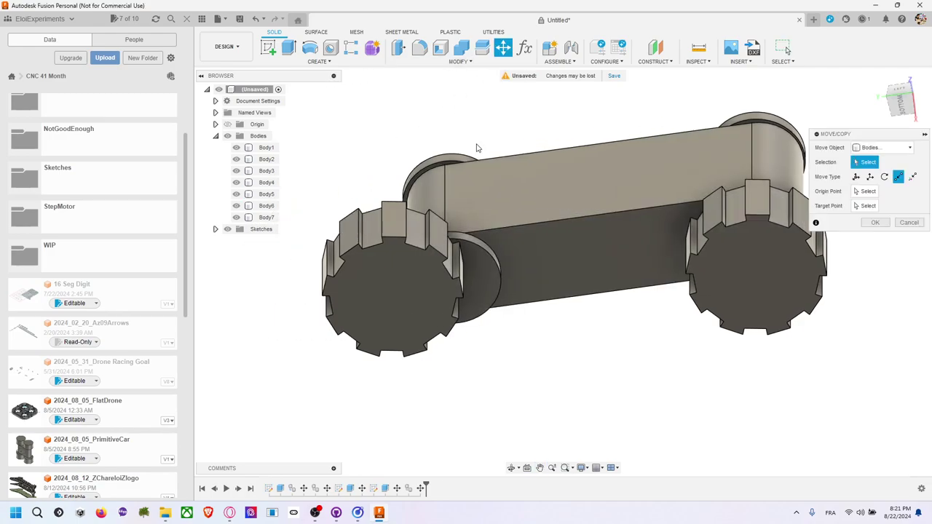
shift+middle_drag(397, 160, 466, 335)
click(470, 337)
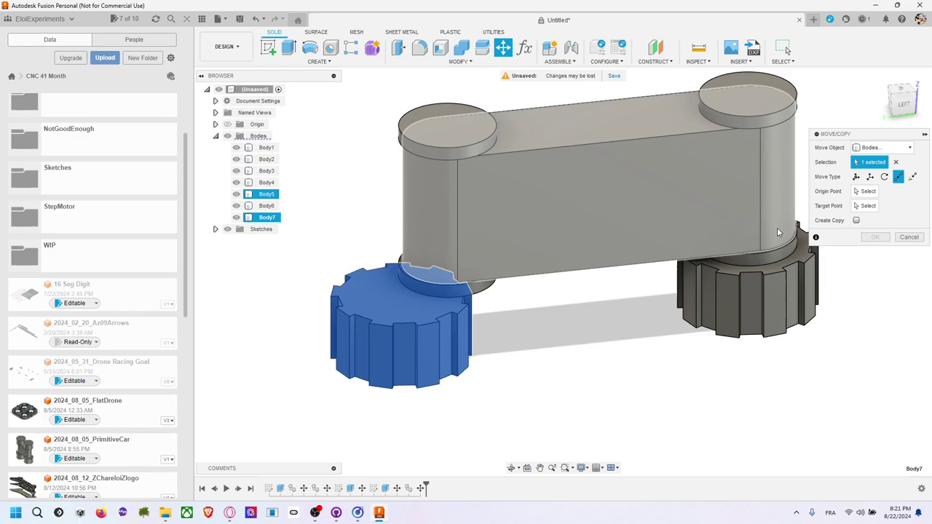
click(867, 191)
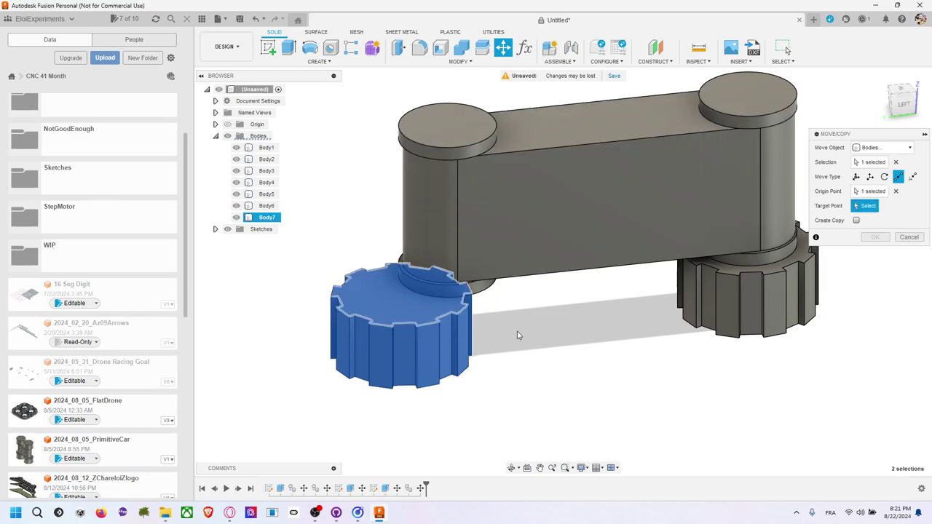
click(546, 337)
shift+middle_drag(542, 335, 508, 279)
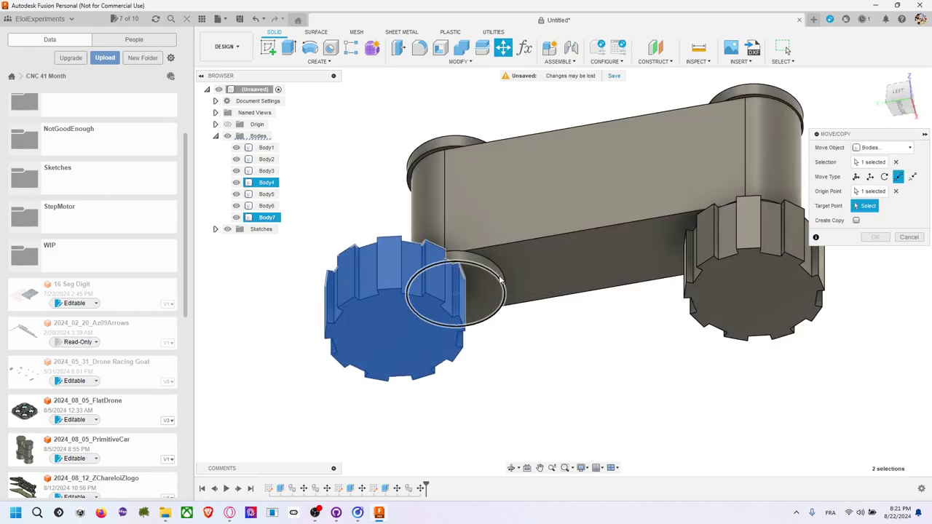
click(508, 279)
click(875, 237)
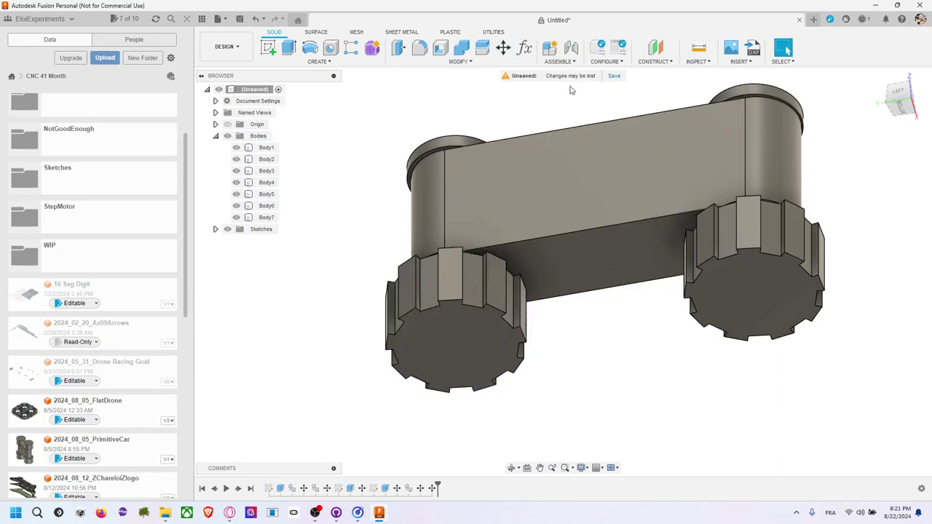
middle_drag(571, 88, 571, 144)
Step: Start a move with the bar and gears selected, then cancel it
key(m)
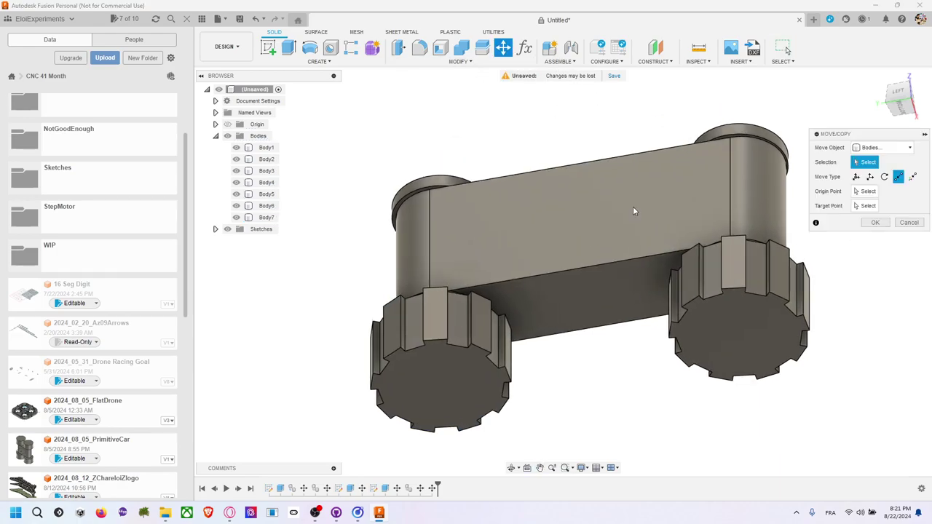
click(734, 320)
click(583, 241)
click(490, 333)
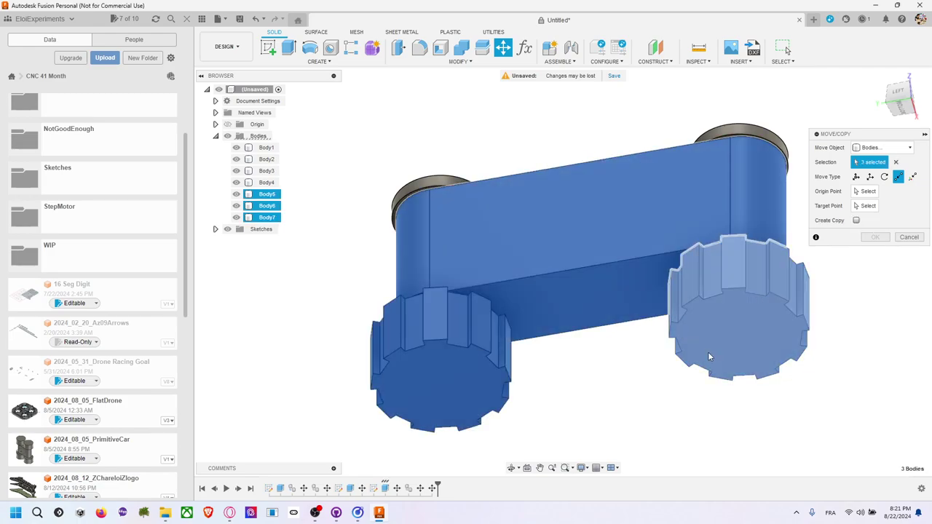
click(707, 355)
click(697, 377)
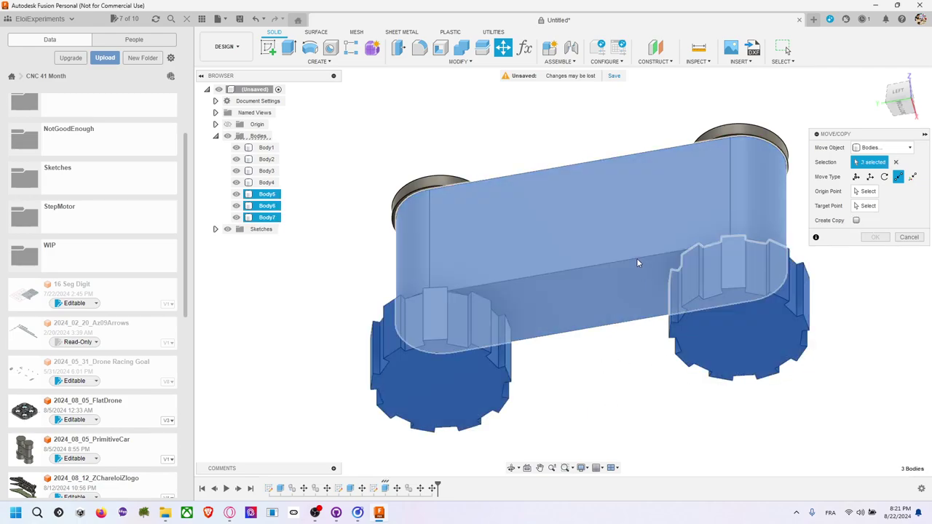
key(Escape)
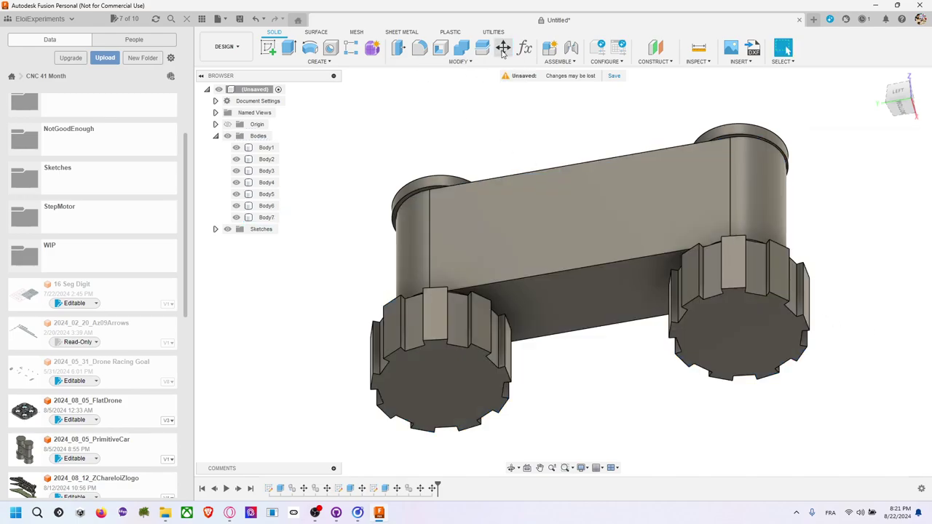
Step: Select both gears for a copy move, with the gear's bottom face as origin
click(503, 48)
click(267, 206)
click(267, 217)
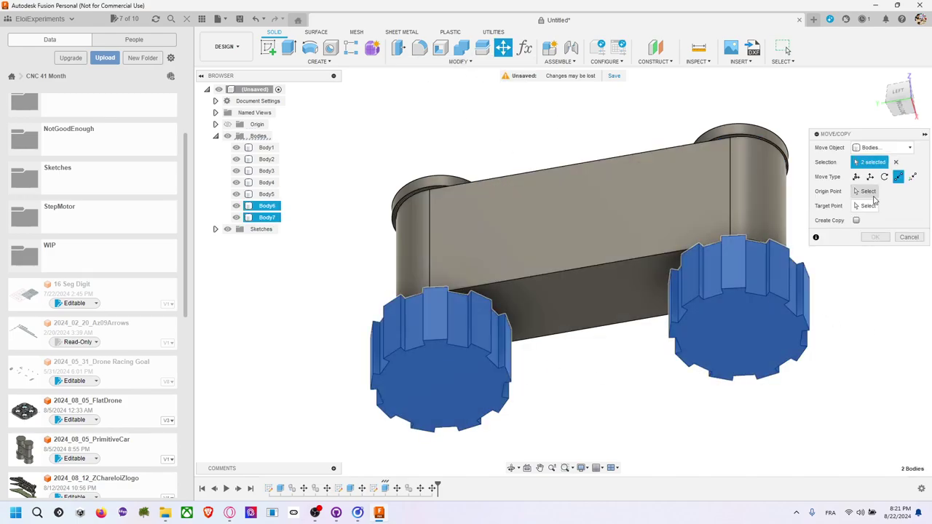
click(857, 221)
click(868, 192)
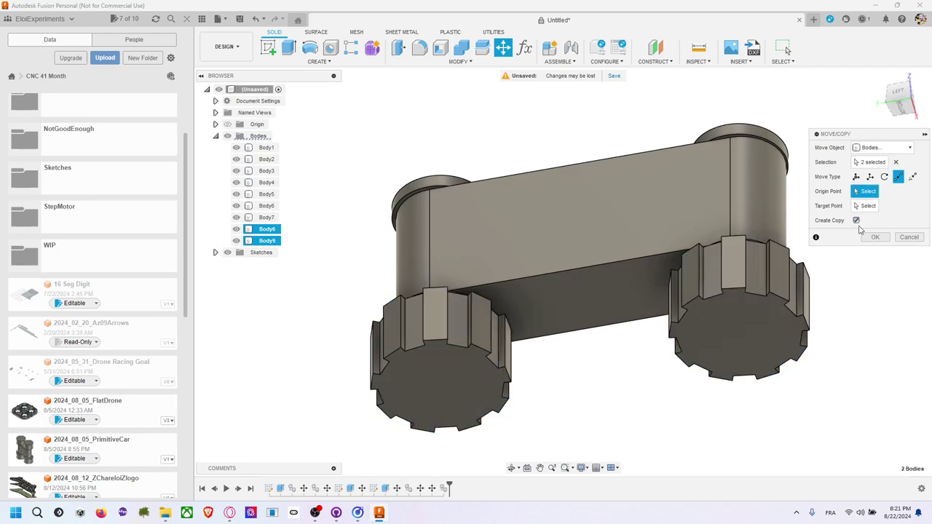
click(739, 338)
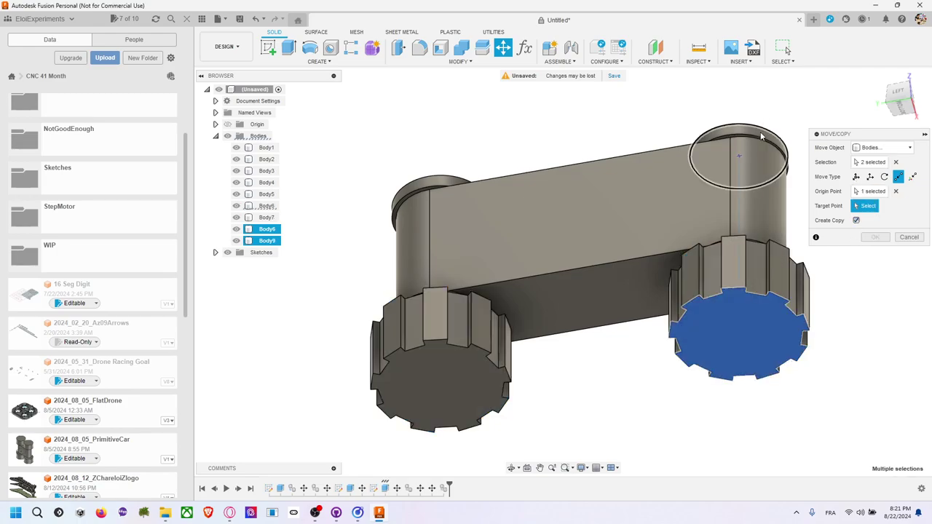
Step: Place the gear copies on the top cylinder faces and inspect the result from below
shift+middle_drag(757, 173, 735, 168)
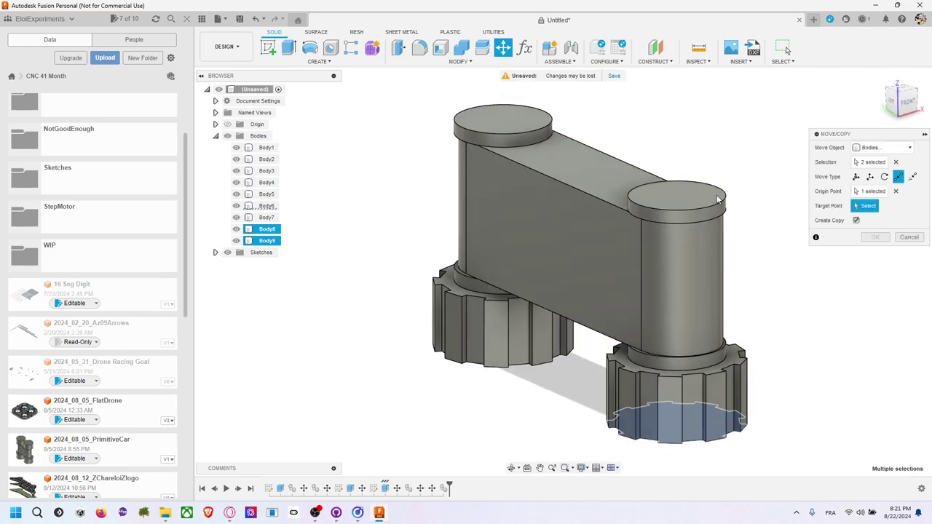
click(684, 196)
click(895, 99)
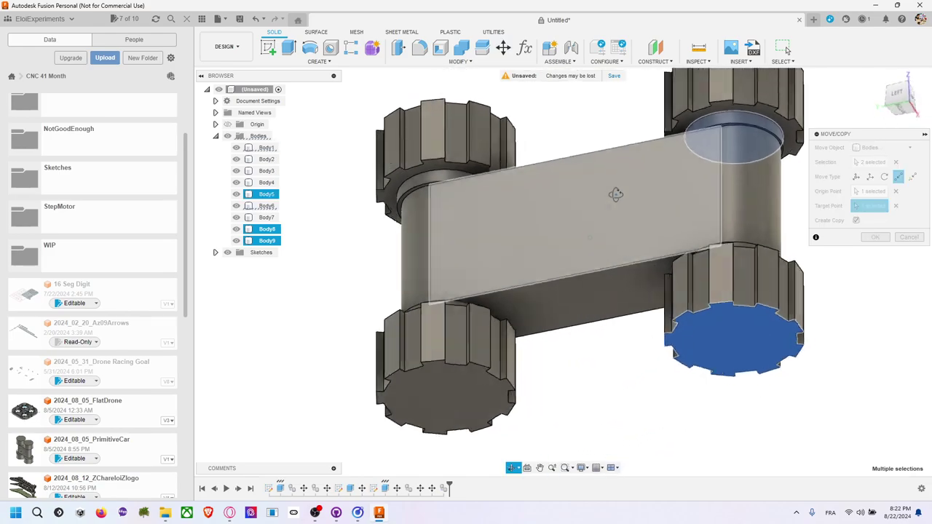
click(866, 237)
click(855, 236)
shift+middle_drag(587, 396, 786, 49)
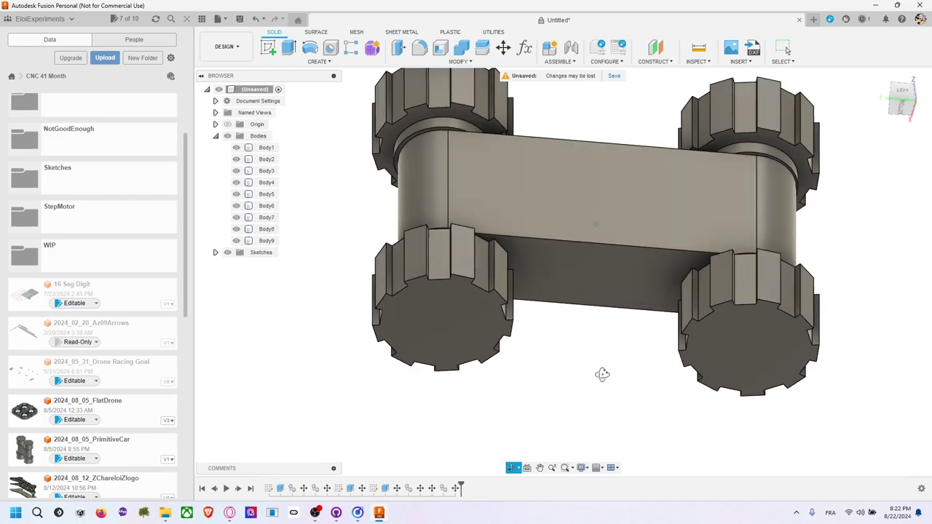
mouse_move(551, 292)
shift+middle_down()
mouse_move(565, 314)
mouse_move(559, 349)
shift+middle_up()
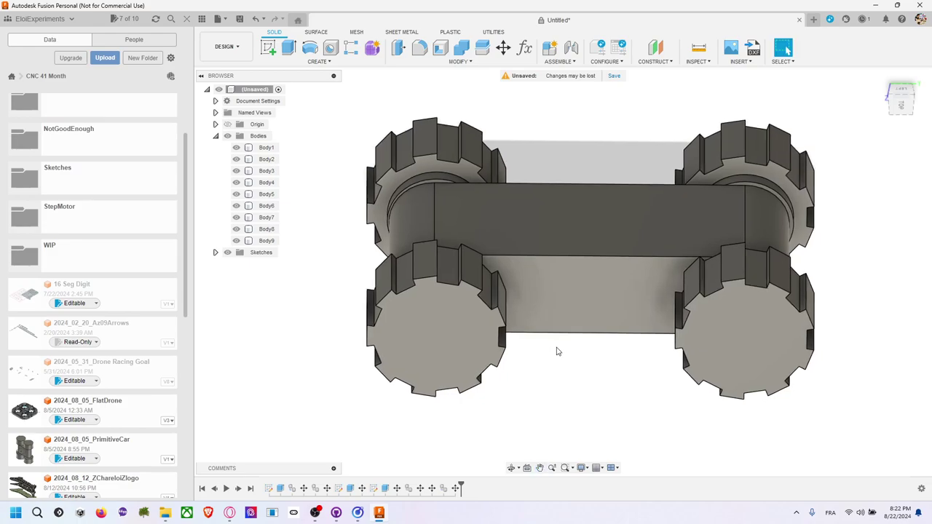
Step: Save the design as 2024_08_22_QuickCarDemo in the CNC 41 Month folder
key(ctrl+s)
text(2024_08_22_QuickCarDemo)
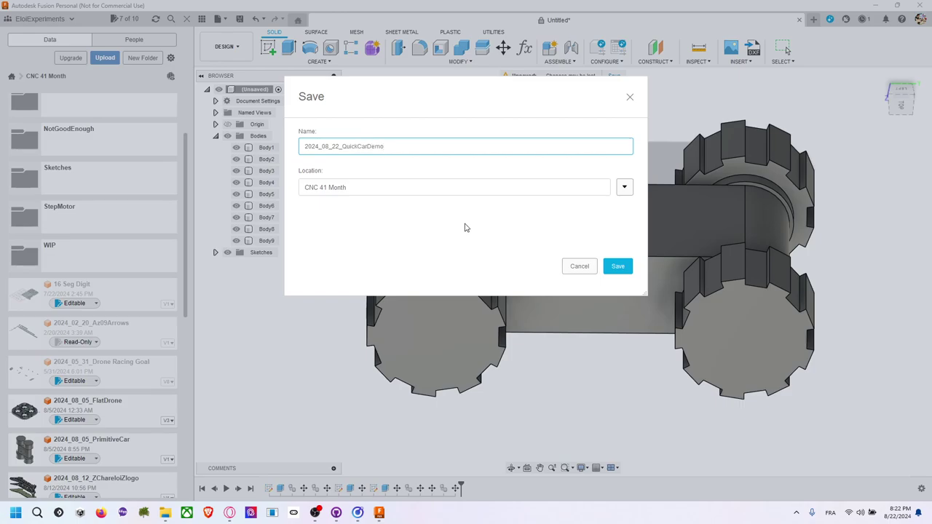
click(617, 267)
Step: Switch to the Shadow PC display and start the Fusion sign-in via Connexion
key(alt+Tab)
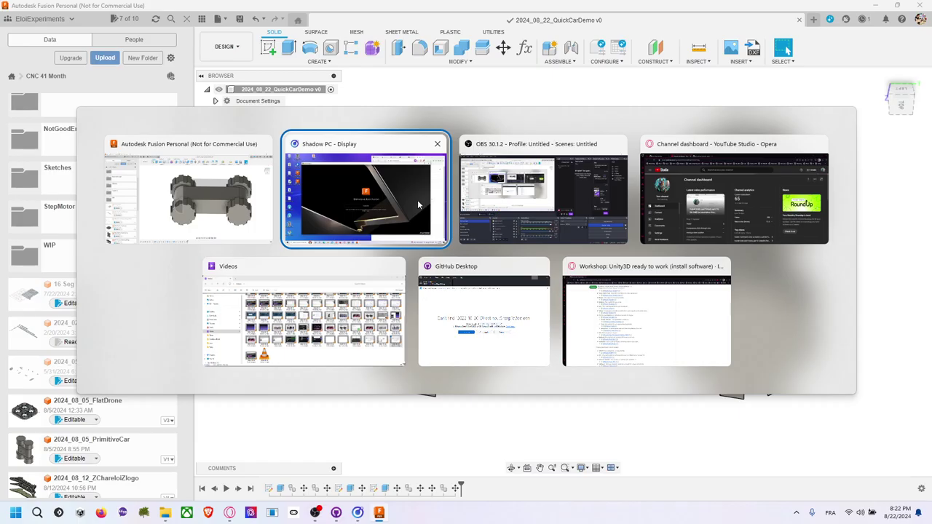
click(418, 205)
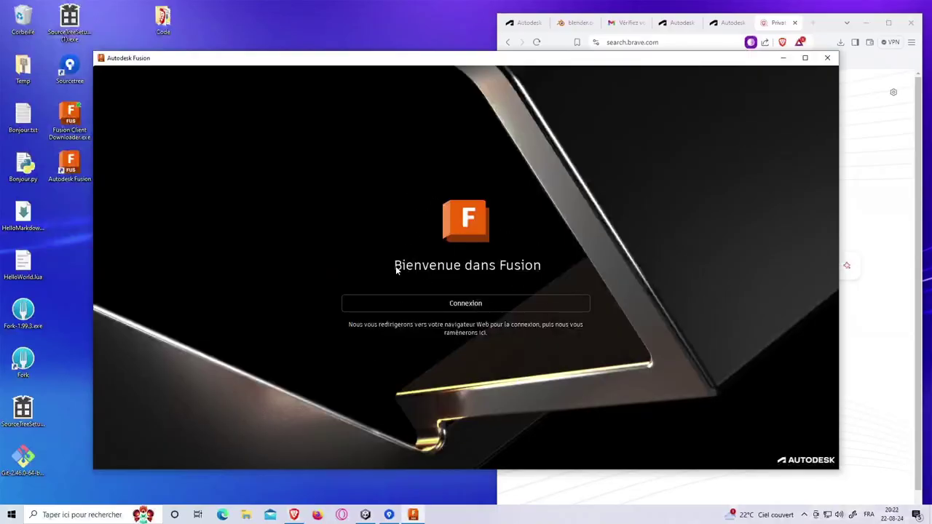
drag(389, 69, 390, 60)
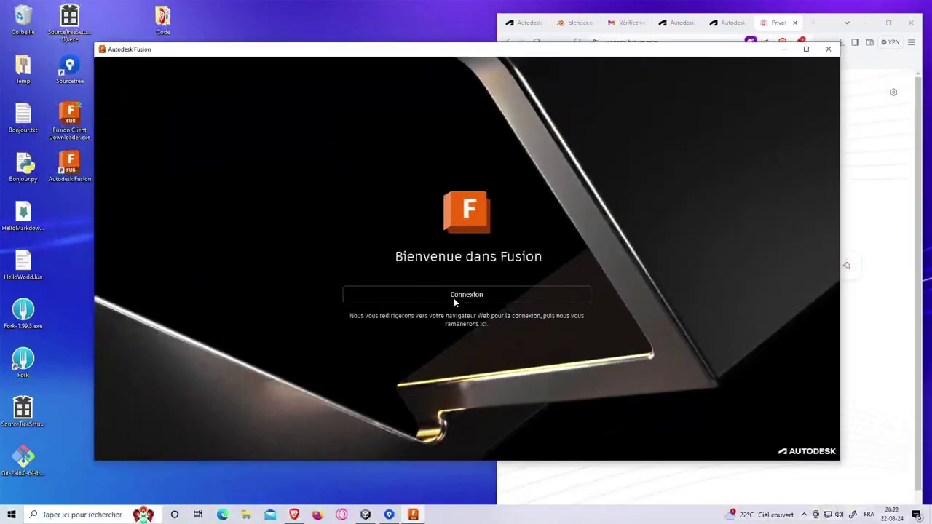
click(469, 299)
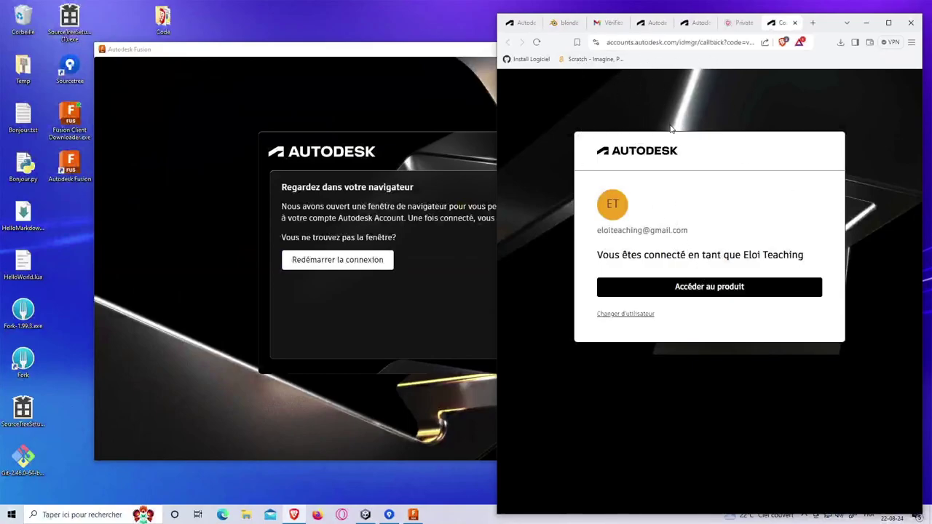
Step: Open the product from Brave, always allowing Autodesk Identity Manager to launch
click(705, 286)
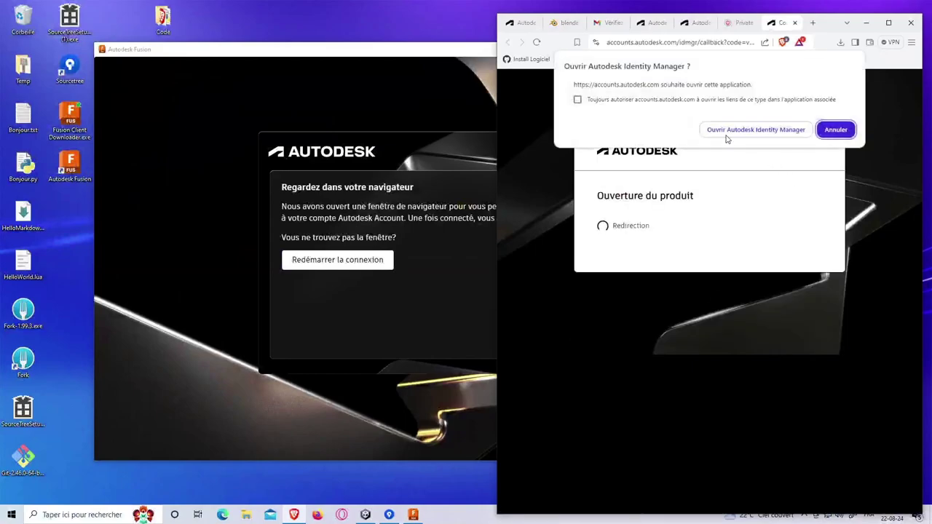
click(670, 100)
click(745, 130)
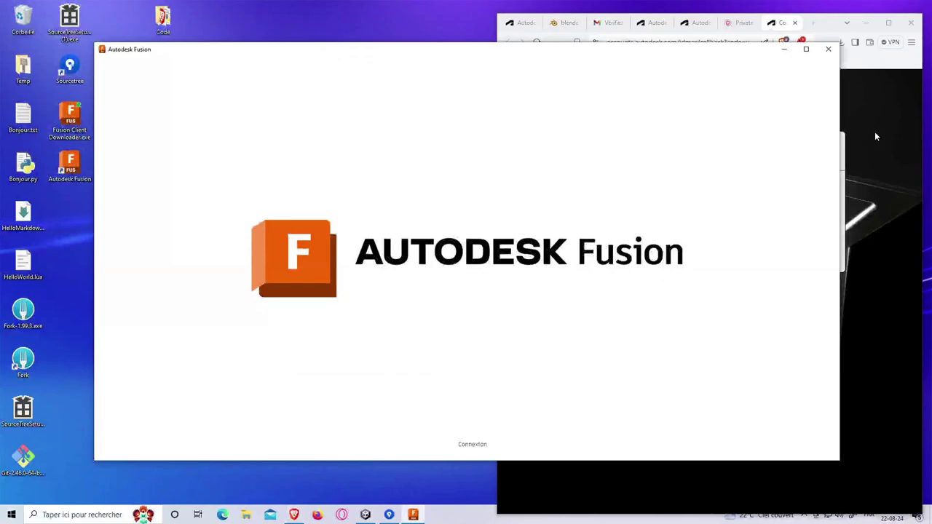
click(876, 136)
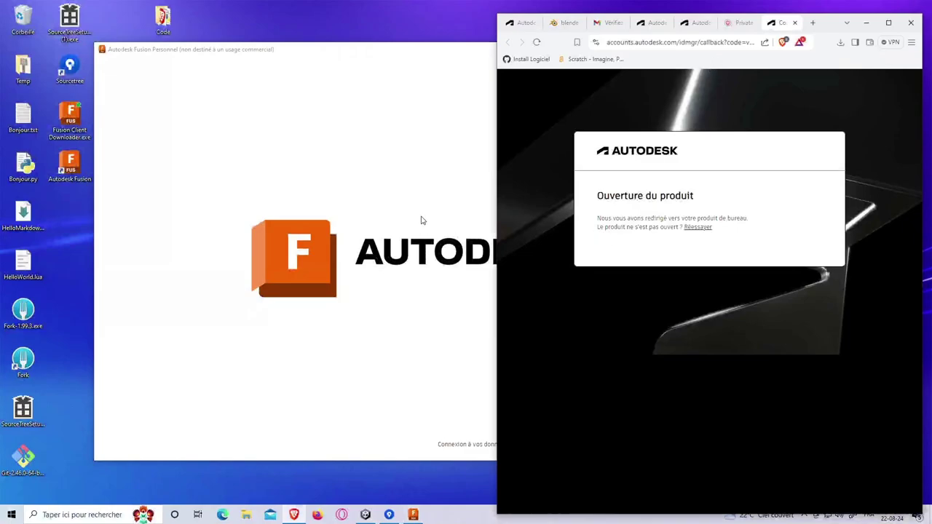
Step: Choose Créer une équipe, enter the new team's name, and continue to the visibility step
click(399, 205)
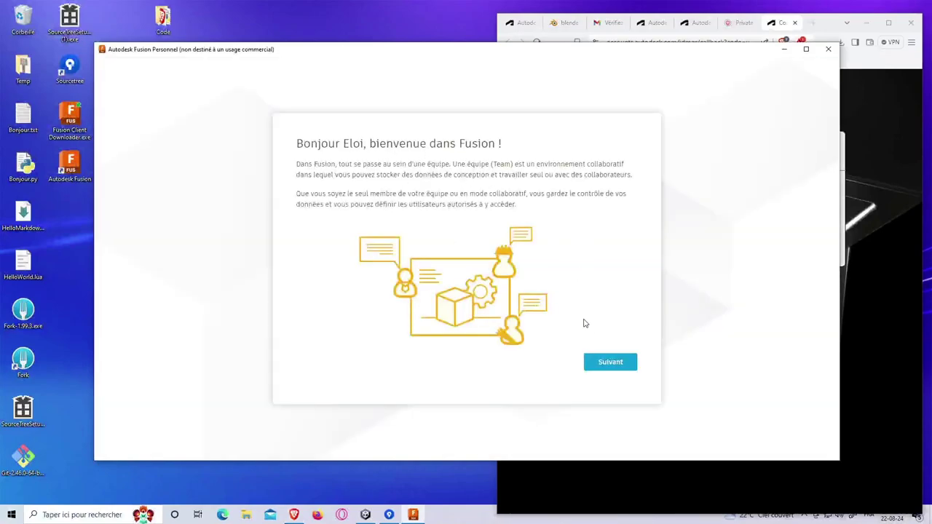
click(609, 361)
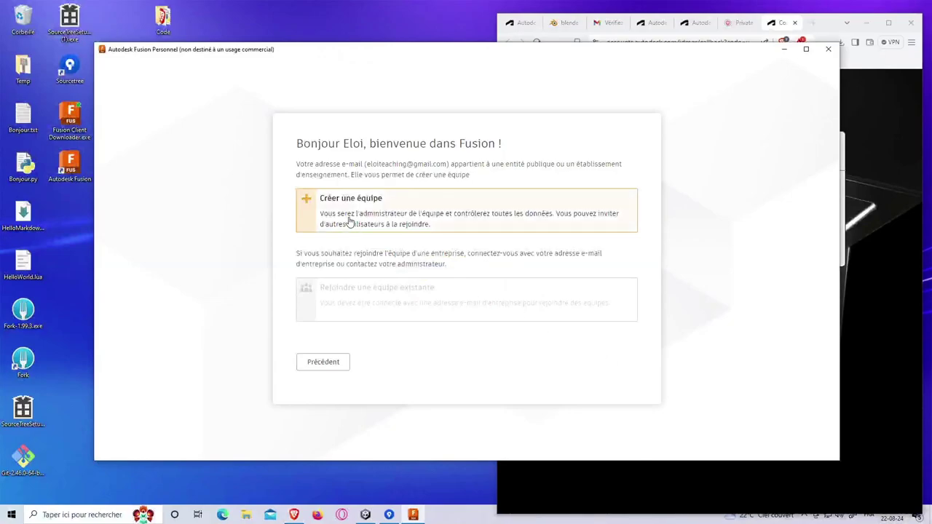
click(380, 227)
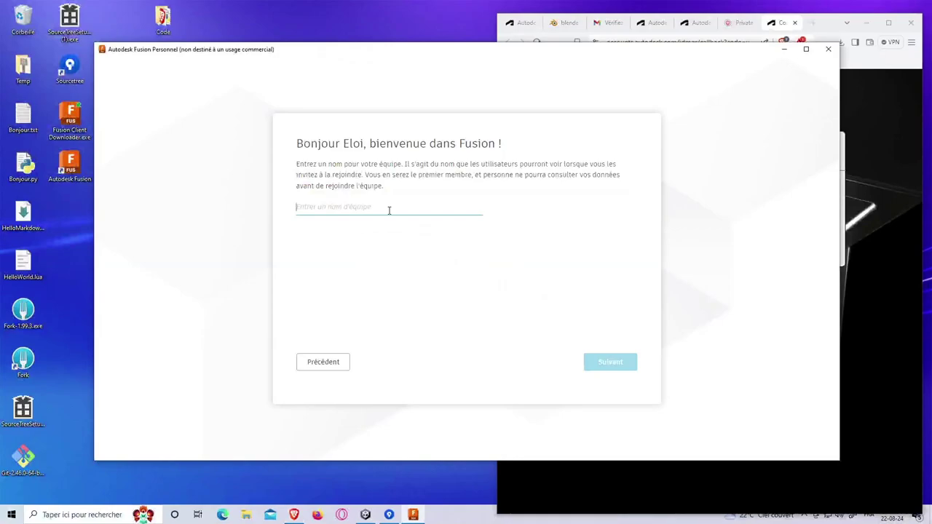
text(Eloi T)
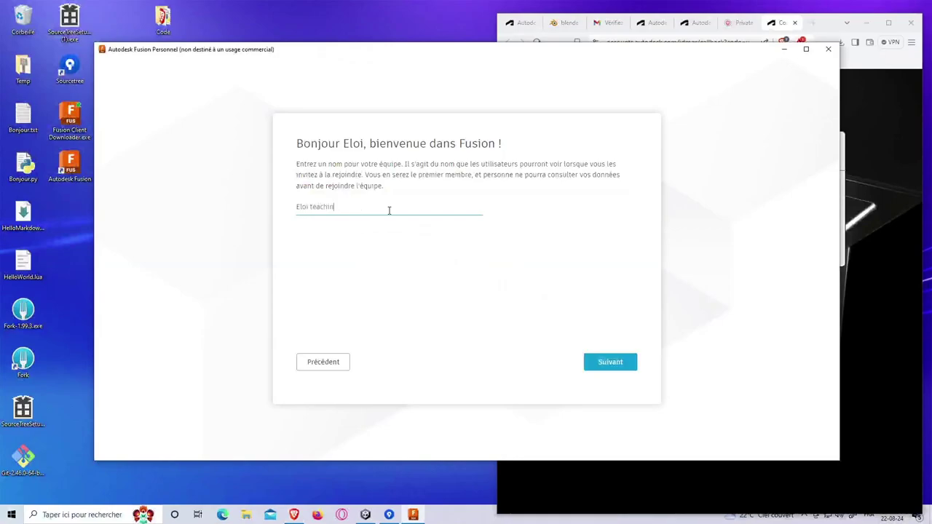
text(eaching Team)
click(604, 358)
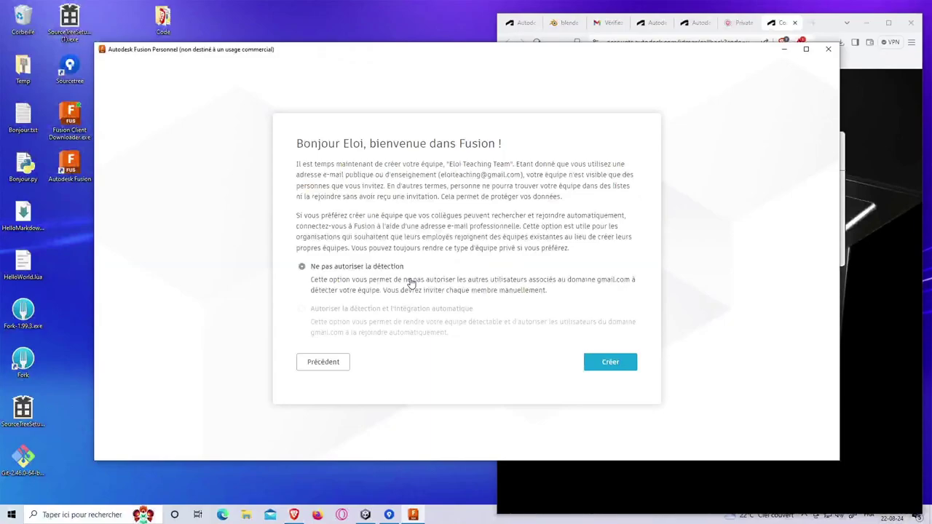
Step: Create the team and accept the usage-data consent so Fusion finishes loading
click(597, 368)
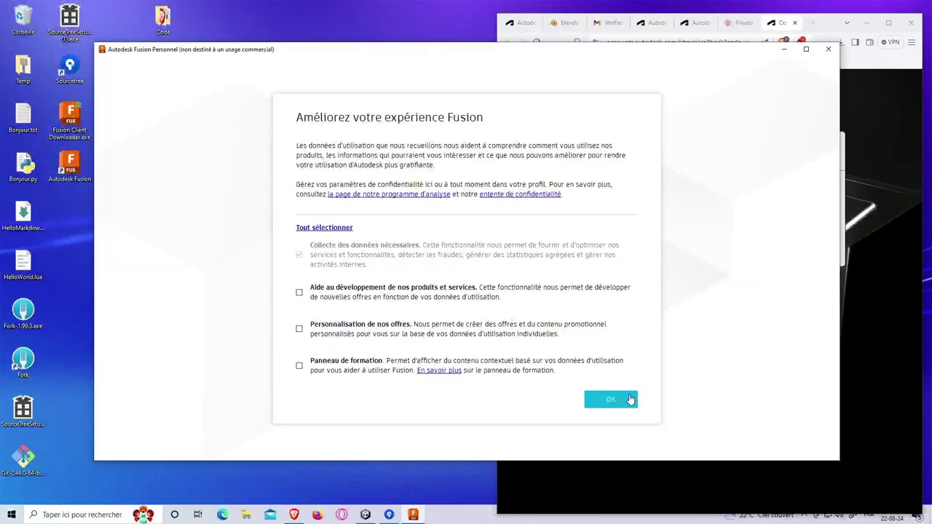
click(626, 401)
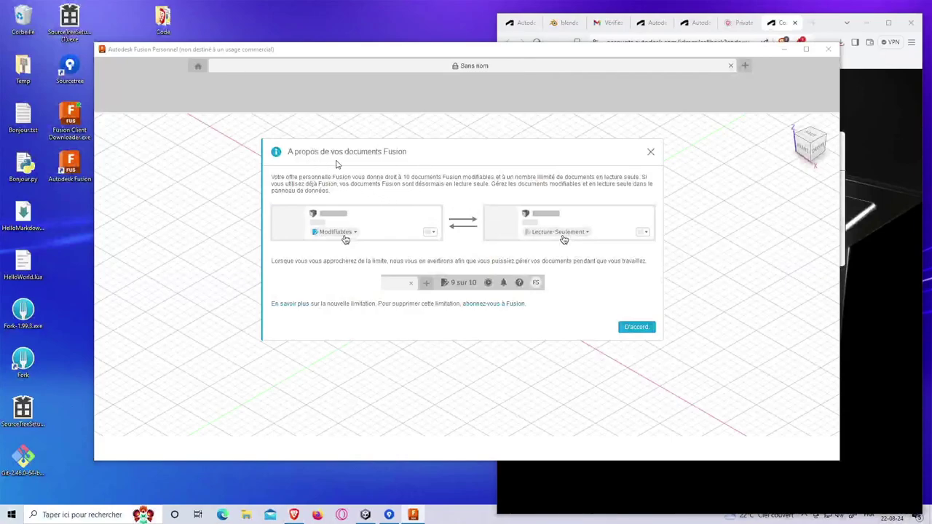
Step: Dismiss the document-limit and subscription notices and maximize the Fusion window
click(626, 325)
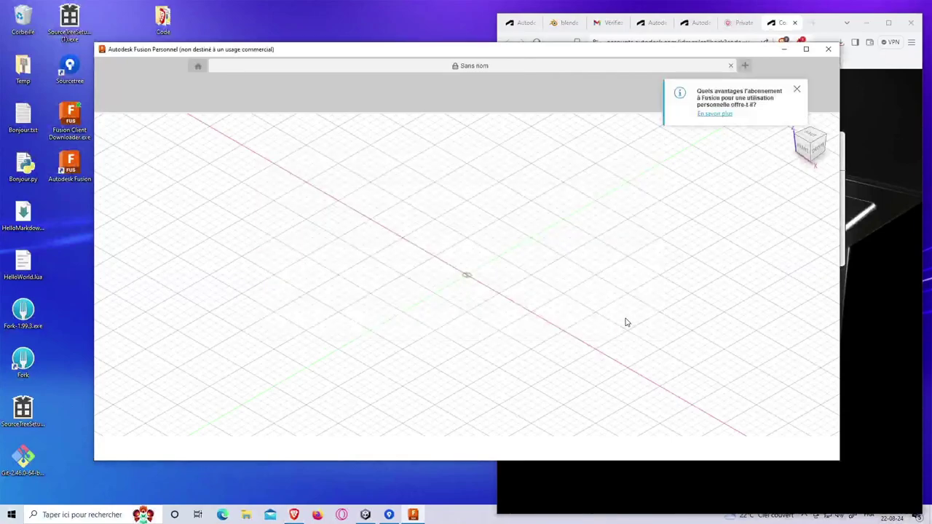
click(796, 89)
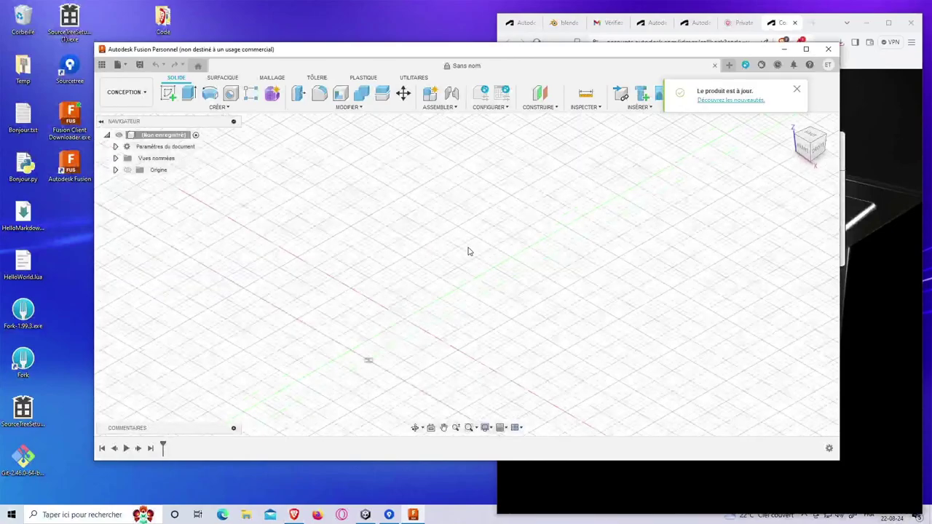
click(806, 49)
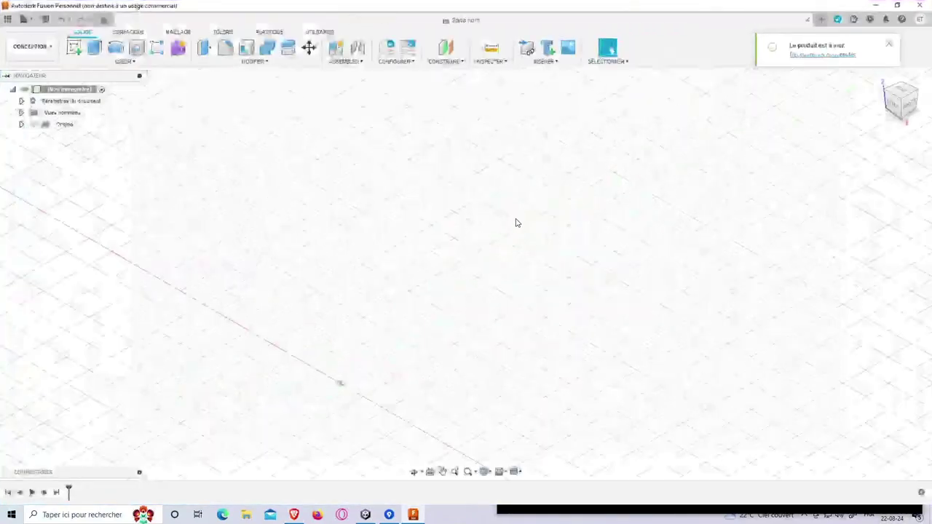
Step: Sketch a 100 mm diameter circle centred on the origin of an origin plane
click(76, 49)
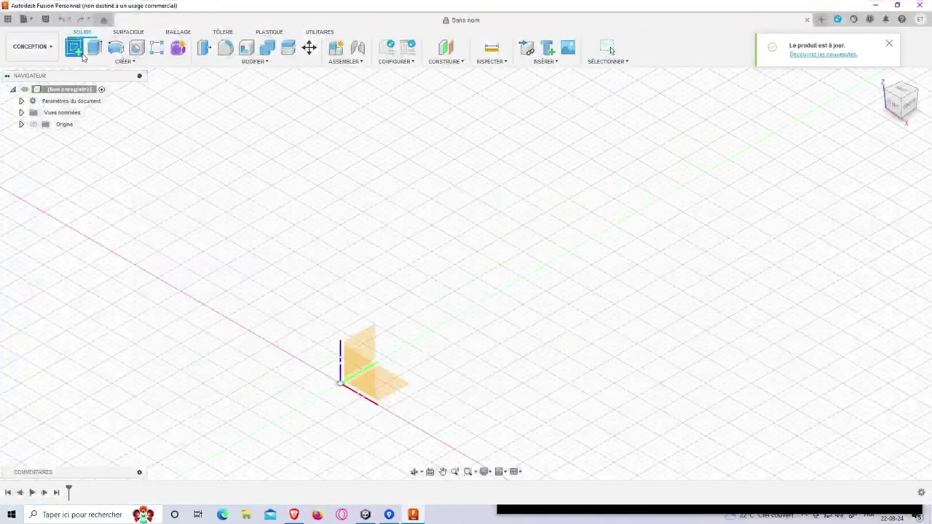
click(395, 384)
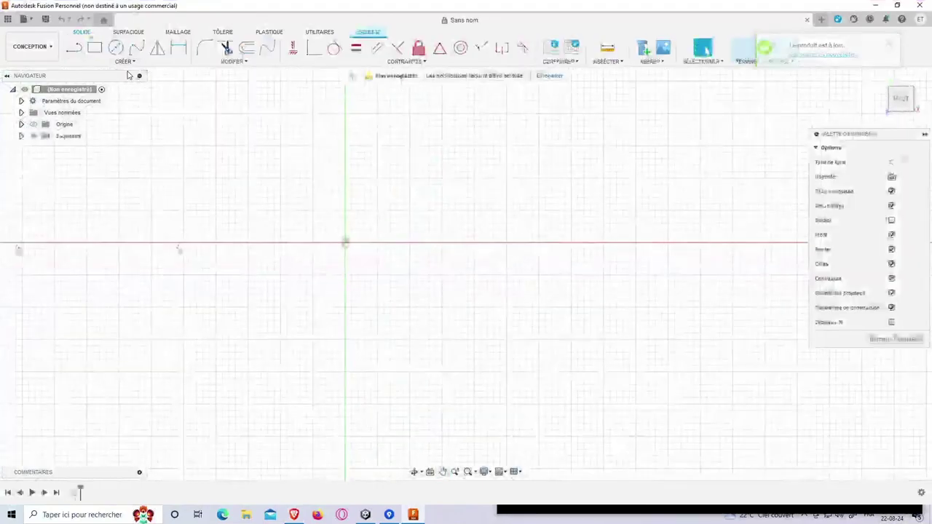
click(116, 48)
click(345, 243)
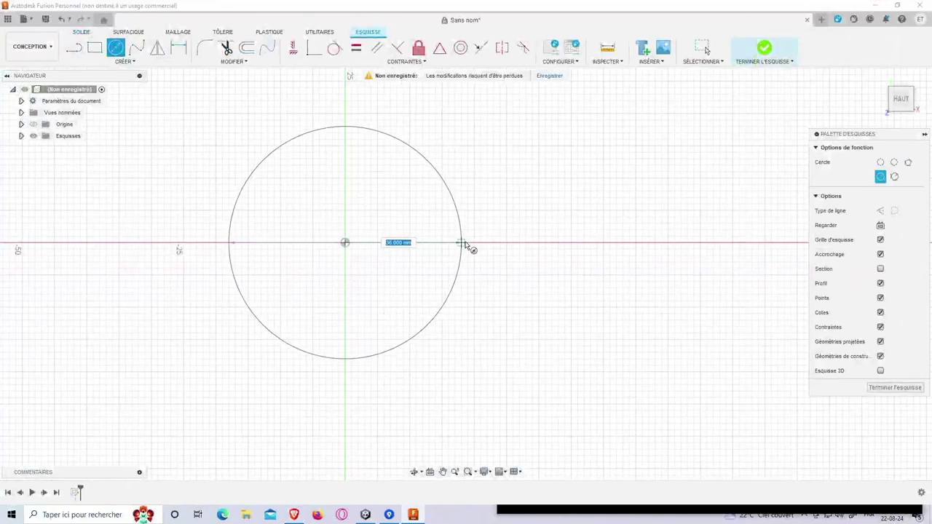
text(100)
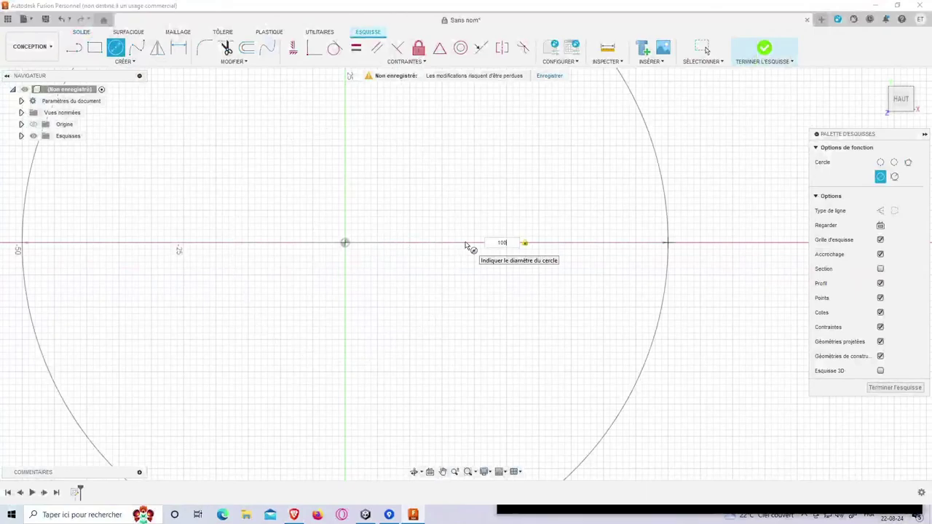
key(Return)
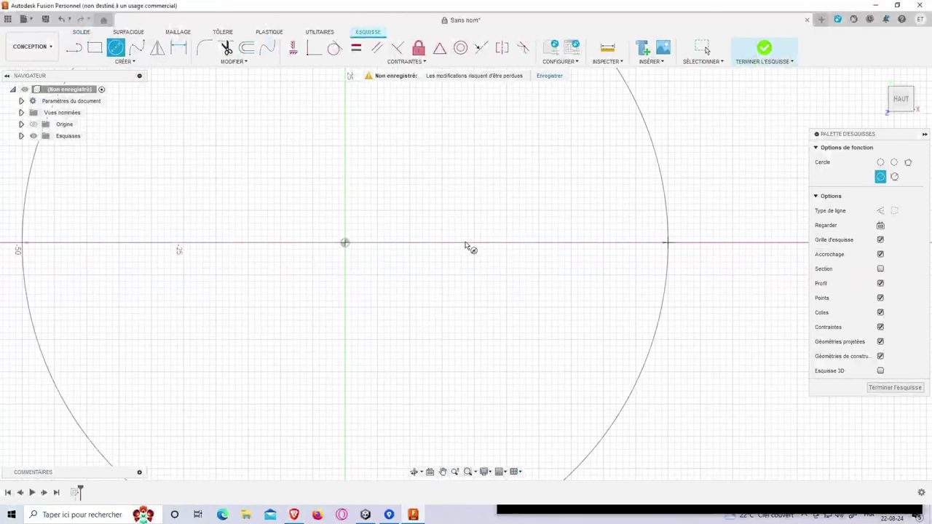
scroll(466, 246, up, 2)
scroll(466, 246, down, 1)
scroll(466, 246, down, 3)
scroll(551, 316, down, 2)
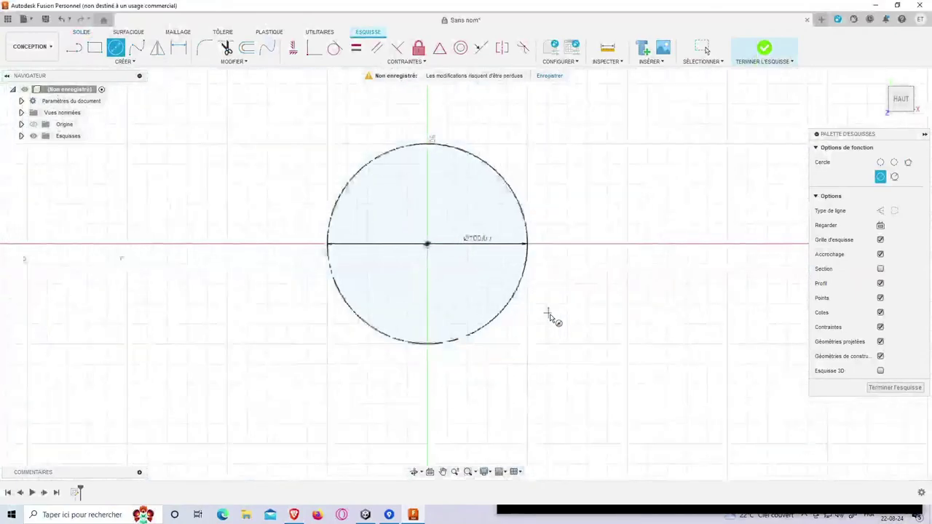
mouse_move(551, 316)
shift+middle_down()
mouse_move(551, 256)
mouse_move(540, 258)
shift+middle_up()
Step: Extrude the circle 200 mm upward into a solid cylinder
key(e)
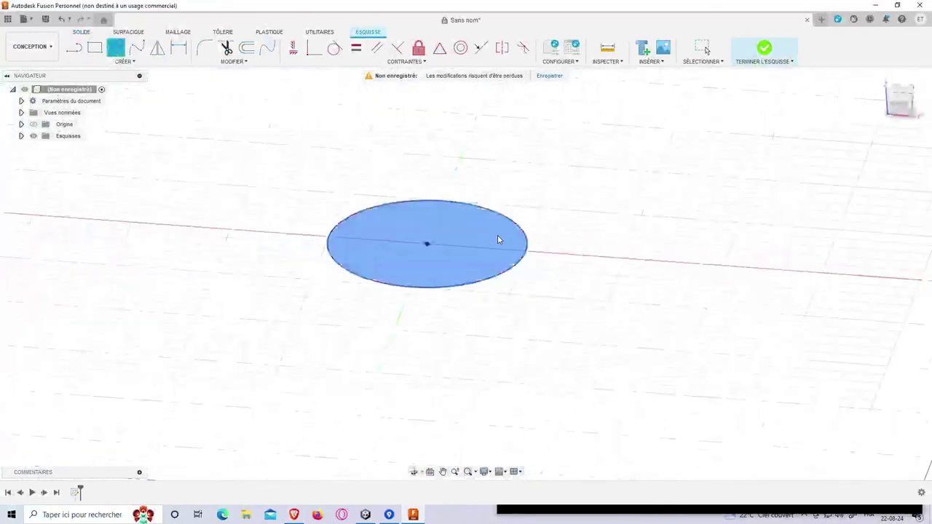
drag(434, 235, 446, 149)
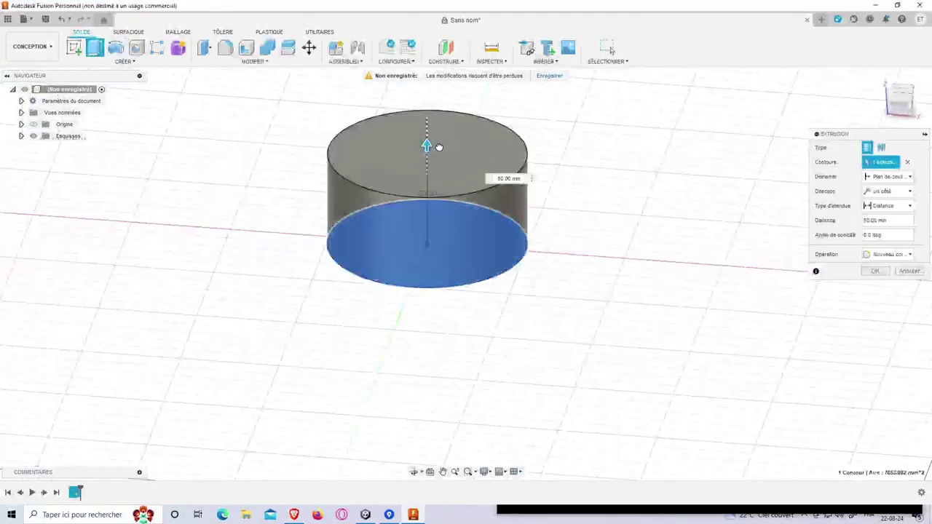
text(20)
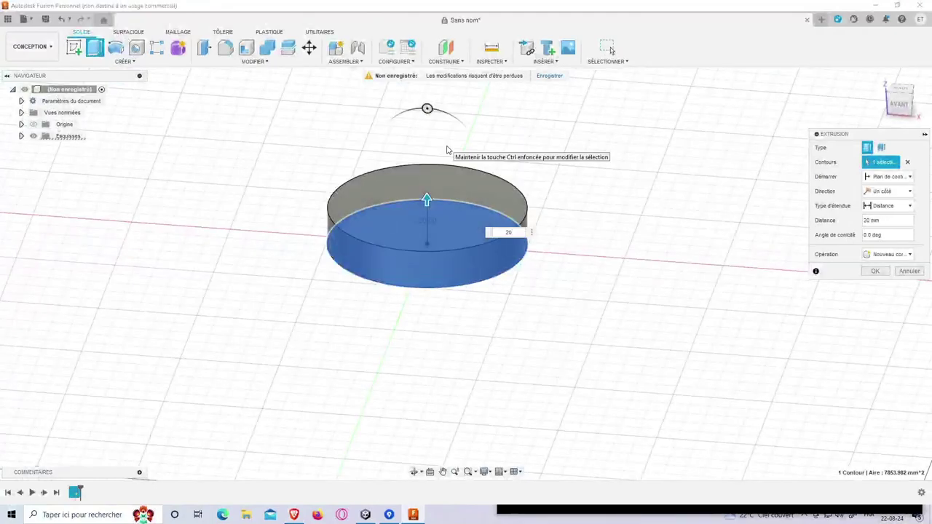
text(0)
key(Return)
scroll(575, 197, up, 1)
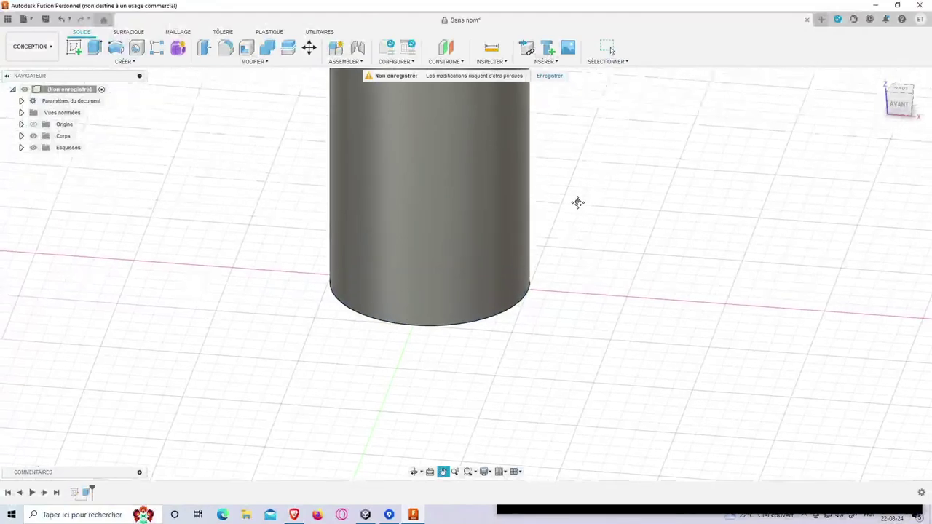
scroll(561, 246, up, 2)
scroll(562, 238, up, 2)
scroll(564, 238, down, 1)
scroll(575, 197, down, 1)
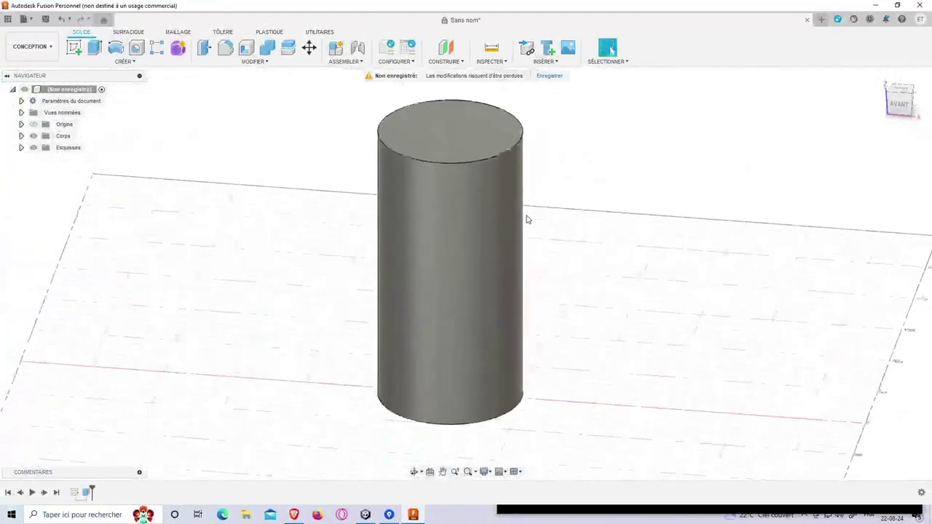
click(501, 155)
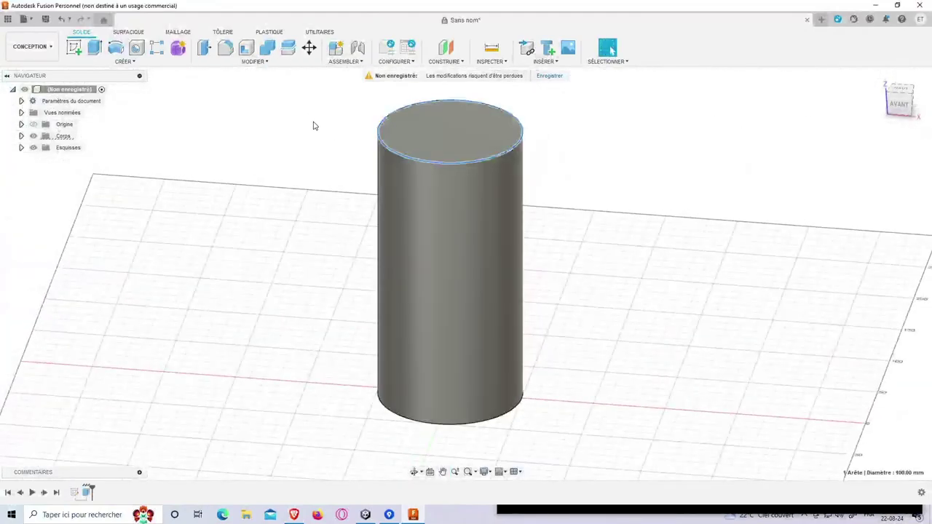
Step: Draft the cylinder's side face by -10° from the top face so it narrows toward its base
click(246, 50)
click(254, 62)
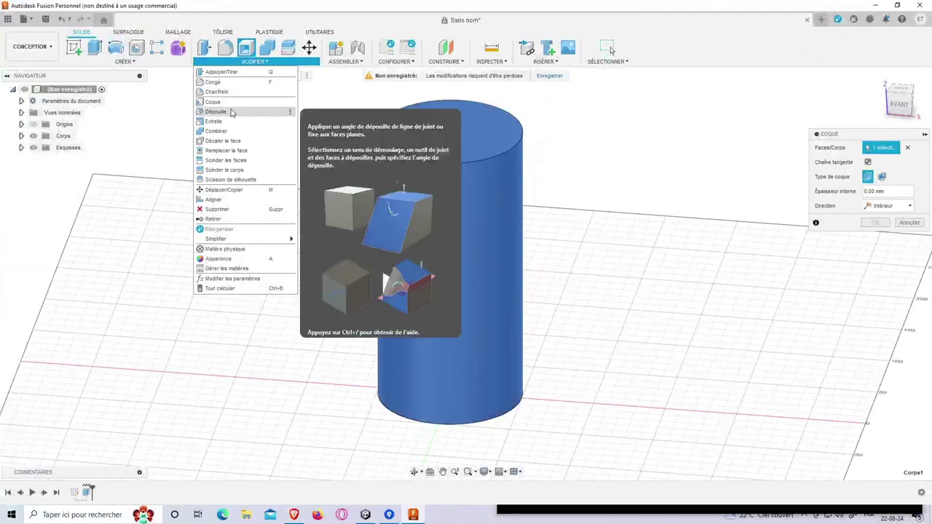
click(231, 112)
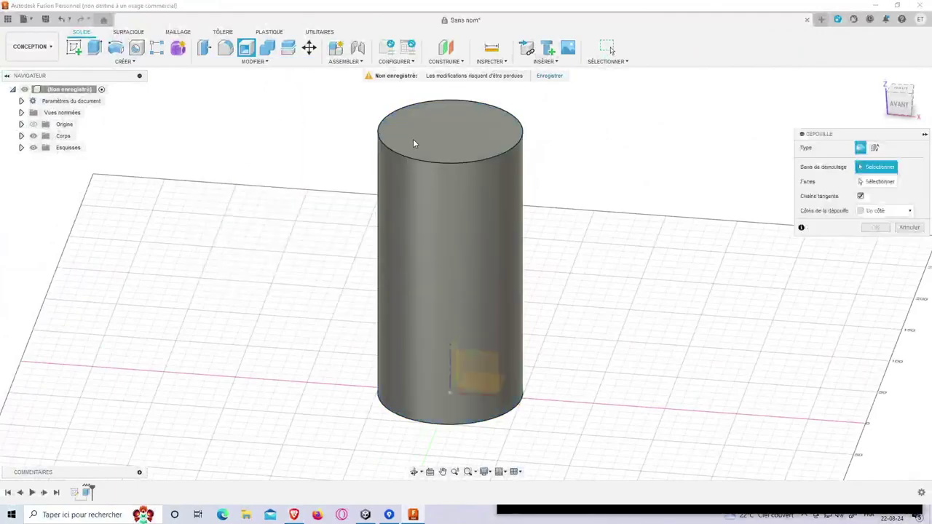
click(486, 159)
click(498, 162)
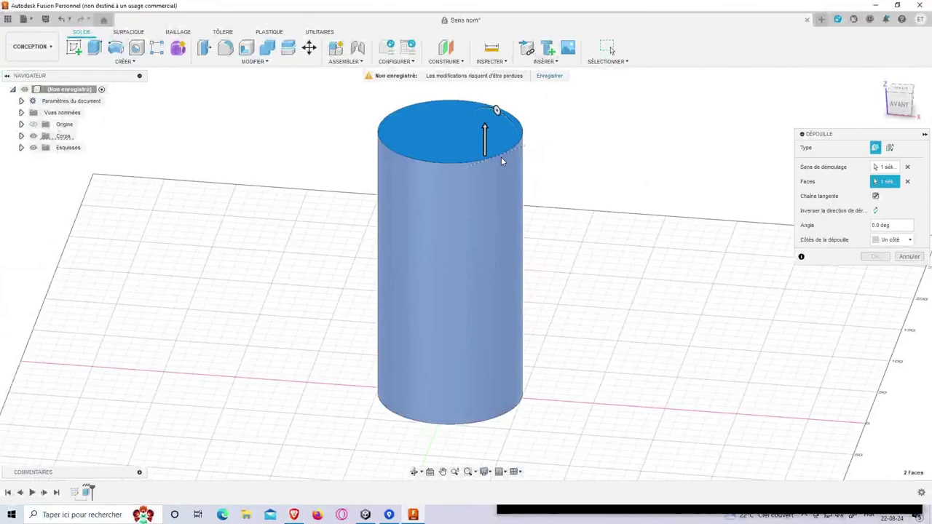
drag(489, 111, 510, 131)
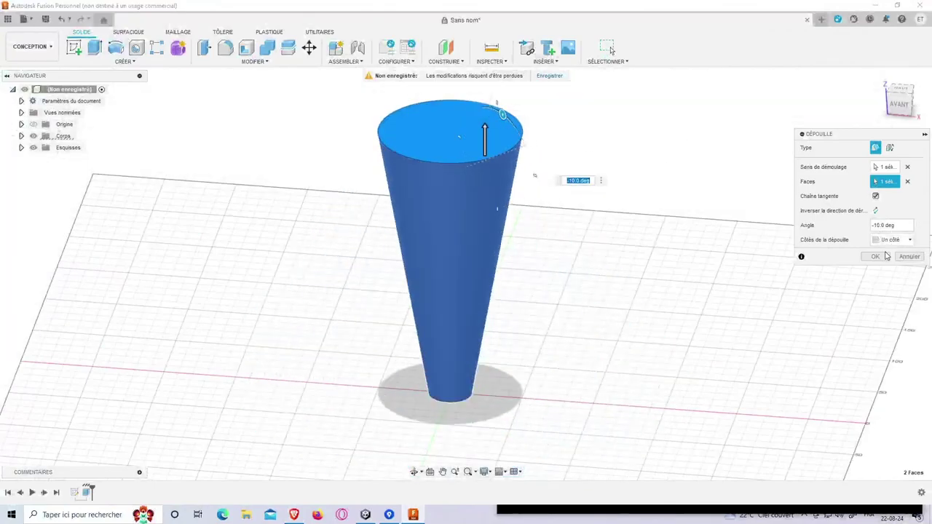
click(875, 257)
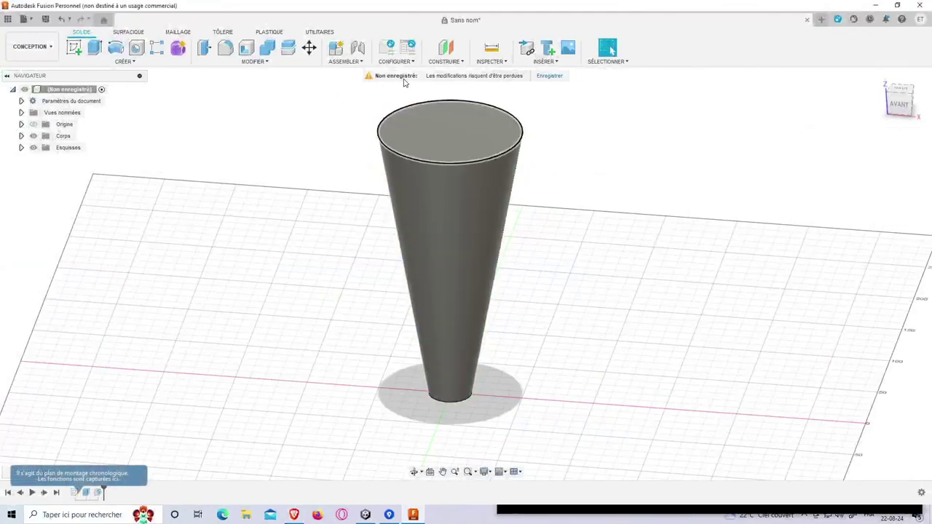
Step: Chamfer the cone's top circular edge by 20 mm
click(251, 62)
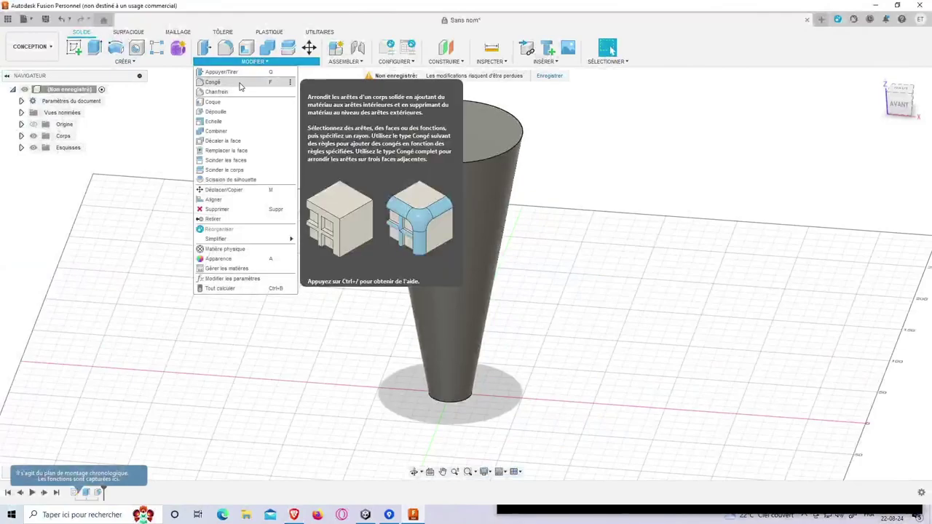
click(237, 92)
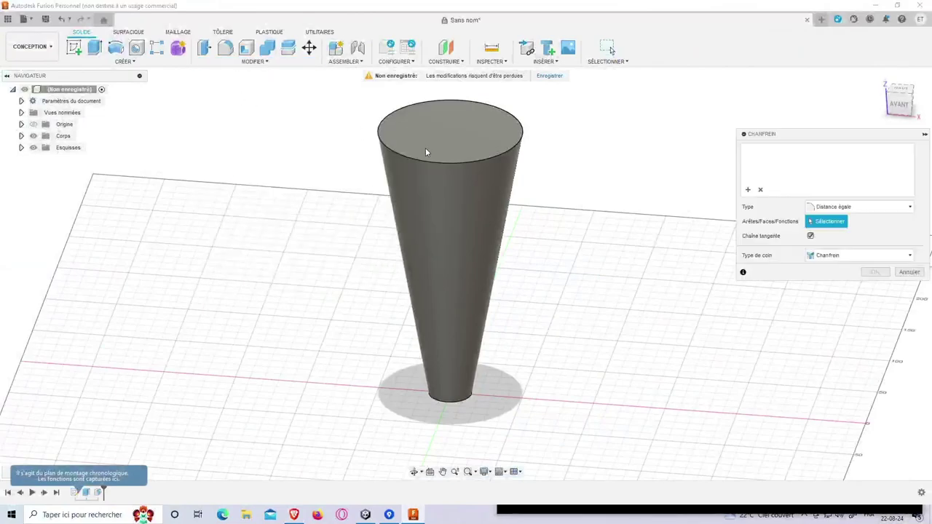
click(473, 163)
click(837, 151)
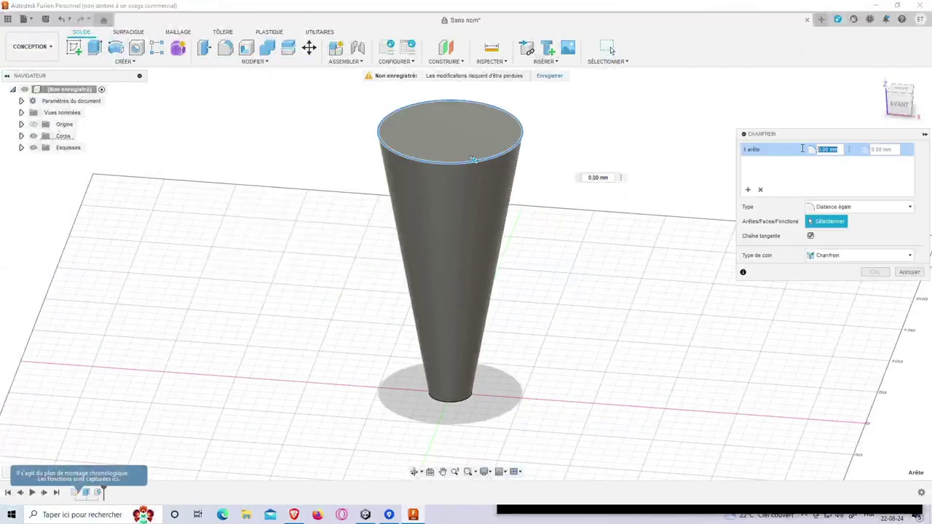
text(20)
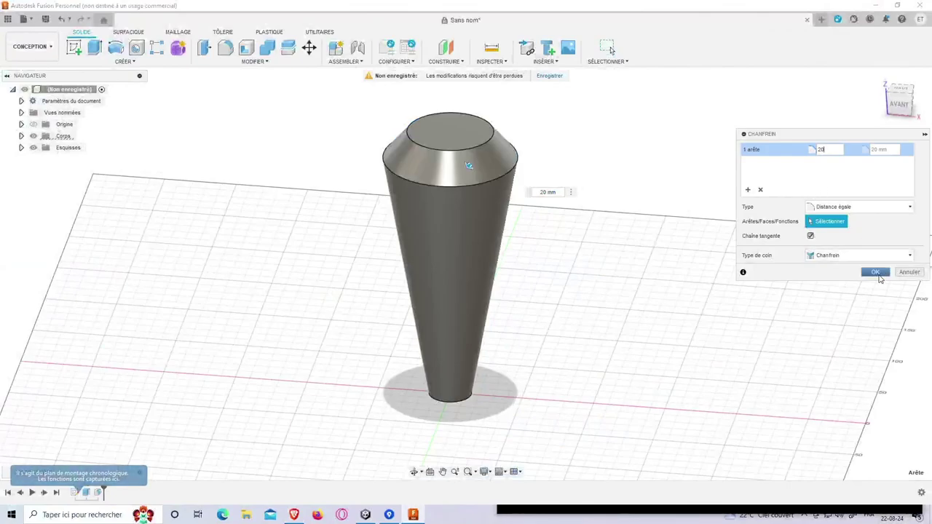
click(875, 271)
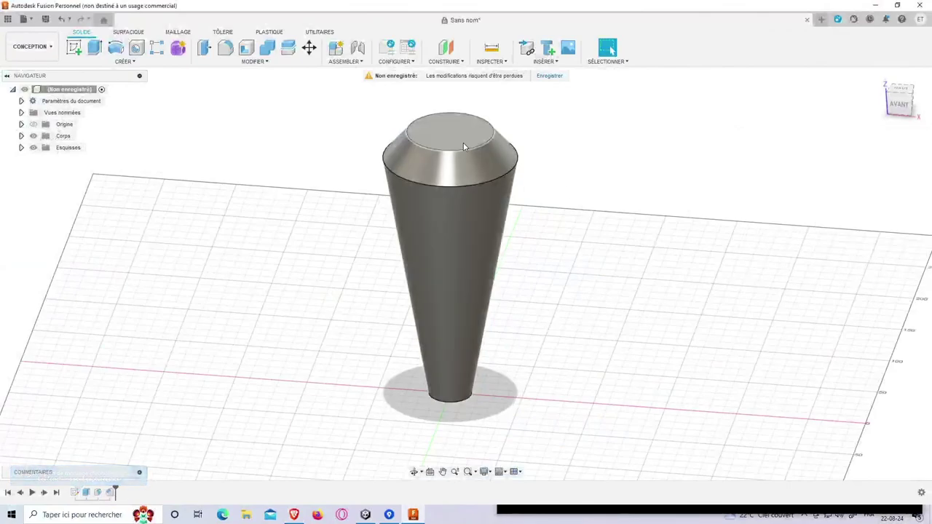
key(e)
click(450, 127)
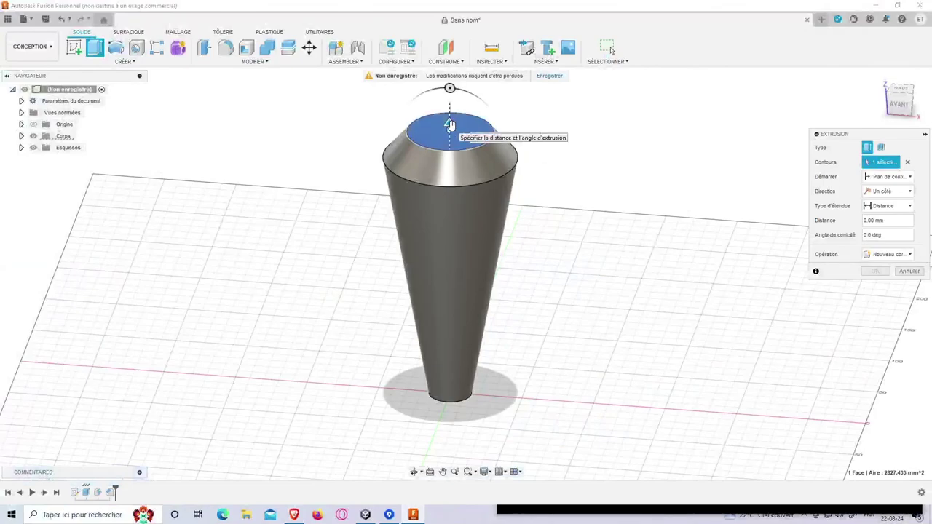
Step: Cut the cone's top face 40 mm down to hollow out its top
drag(450, 125, 451, 193)
click(875, 285)
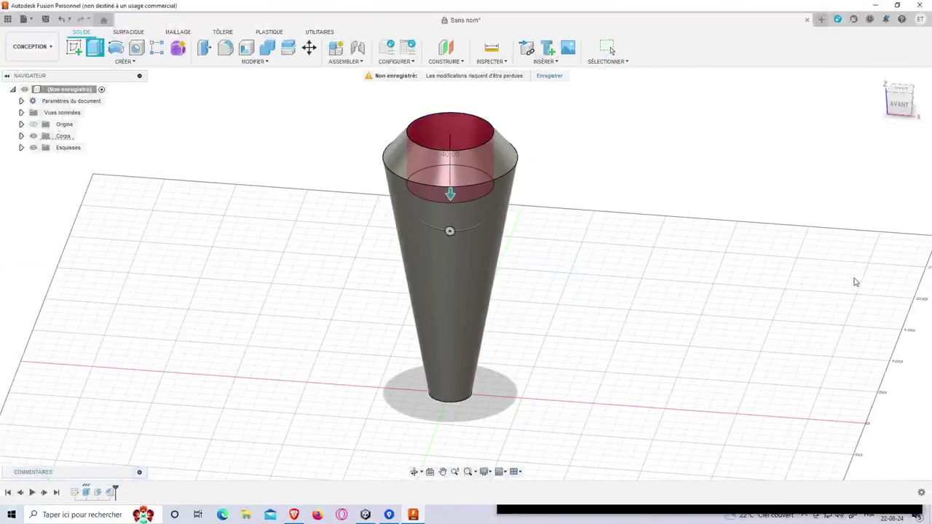
middle_drag(572, 174, 561, 225)
right_click(575, 203)
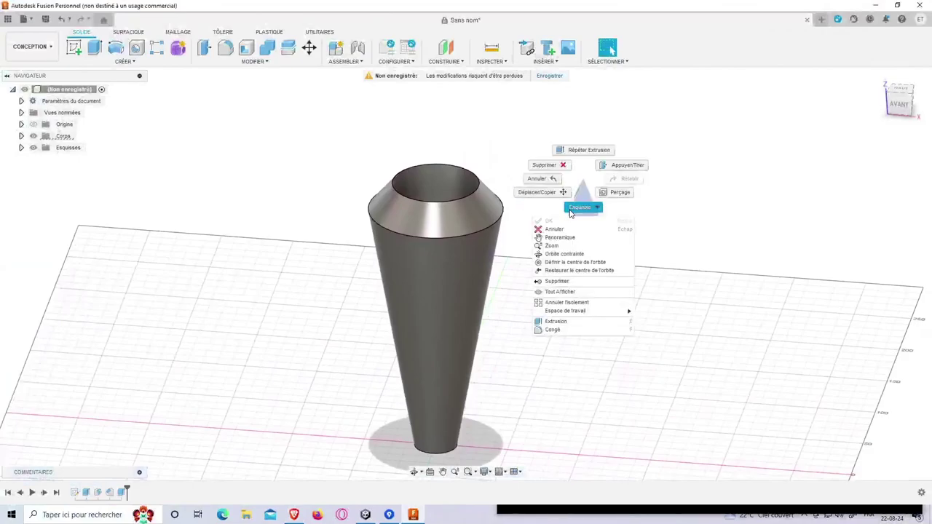
Step: Switch to the front view and start a sketch on the vertical plane through the cone's axis
mouse_move(499, 139)
middle_down()
mouse_move(536, 235)
mouse_move(505, 113)
mouse_move(541, 210)
mouse_move(499, 216)
mouse_move(490, 194)
mouse_move(397, 286)
middle_up()
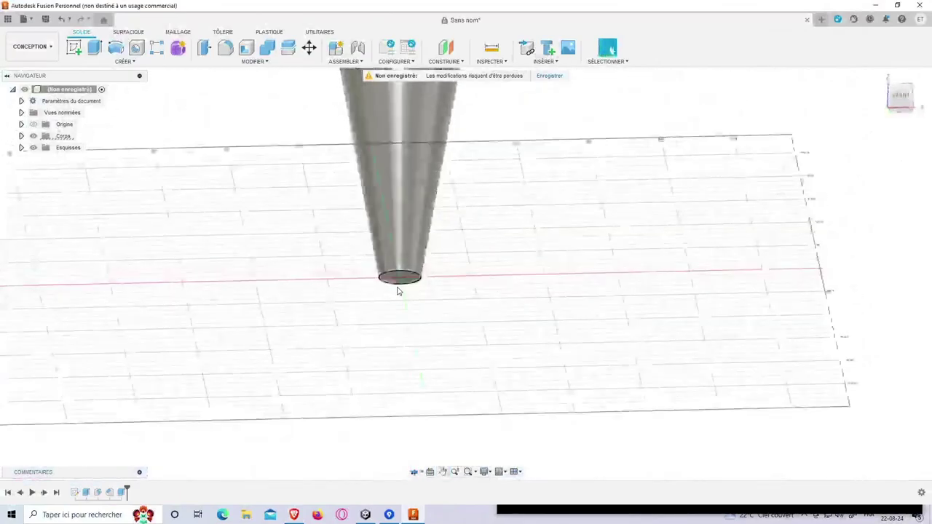
drag(900, 104, 839, 151)
mouse_move(839, 151)
shift+middle_down()
mouse_move(499, 280)
mouse_move(556, 218)
shift+middle_up()
scroll(524, 228, up, 2)
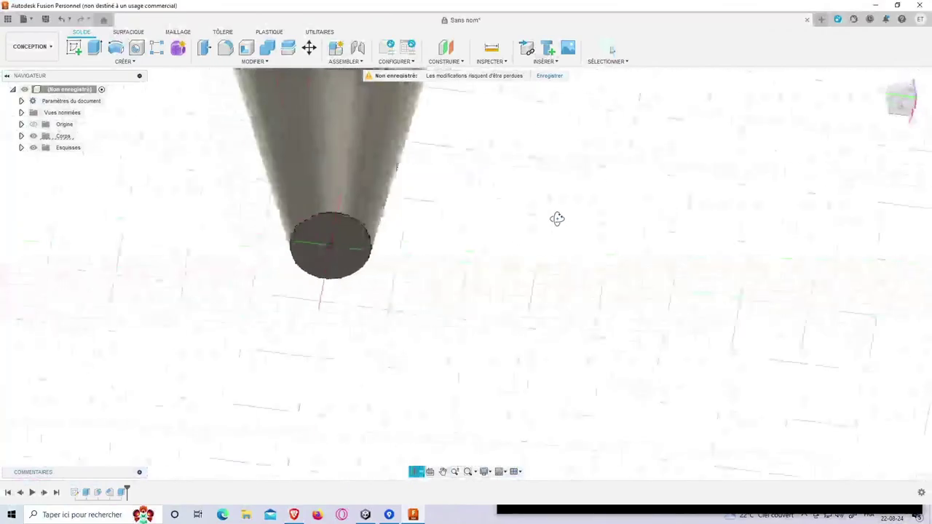
click(908, 93)
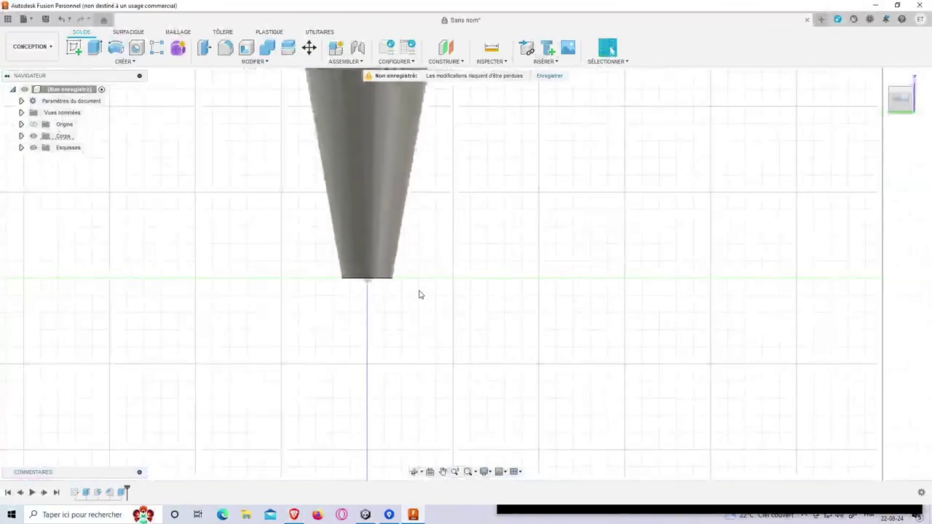
click(74, 48)
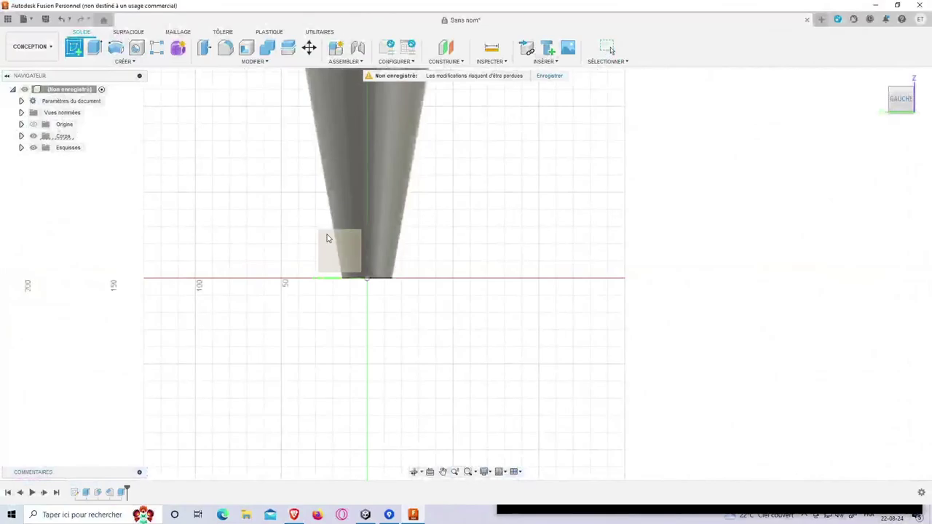
click(327, 238)
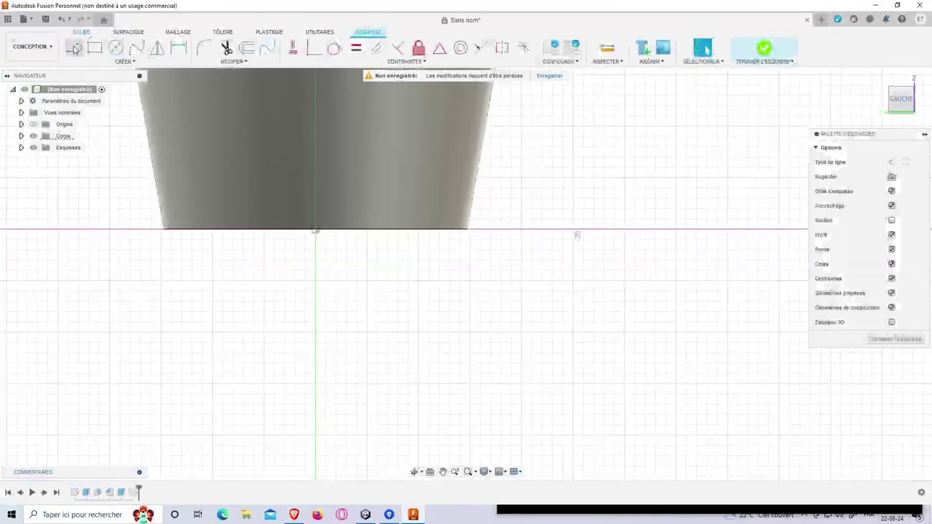
Step: Draw a closed line outline below the cone's base, from the central axis to the base's outer edge
click(75, 48)
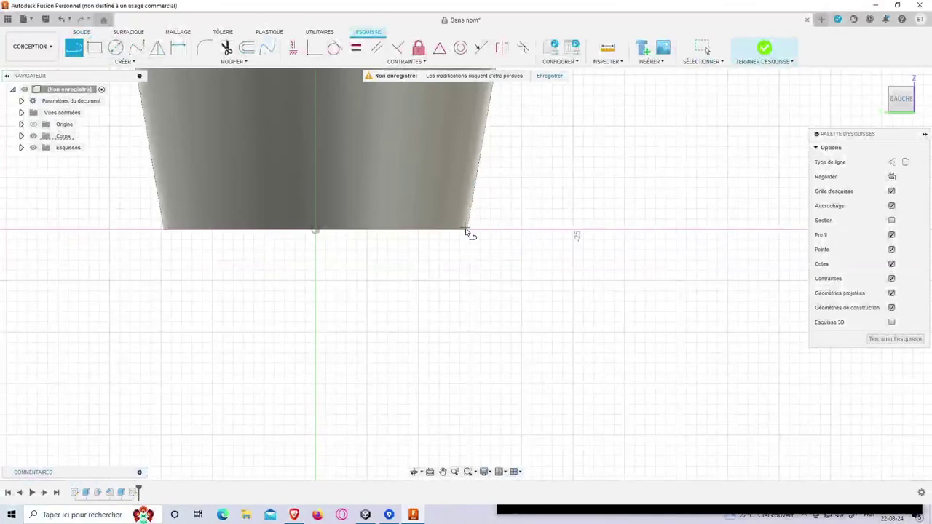
scroll(469, 235, up, 3)
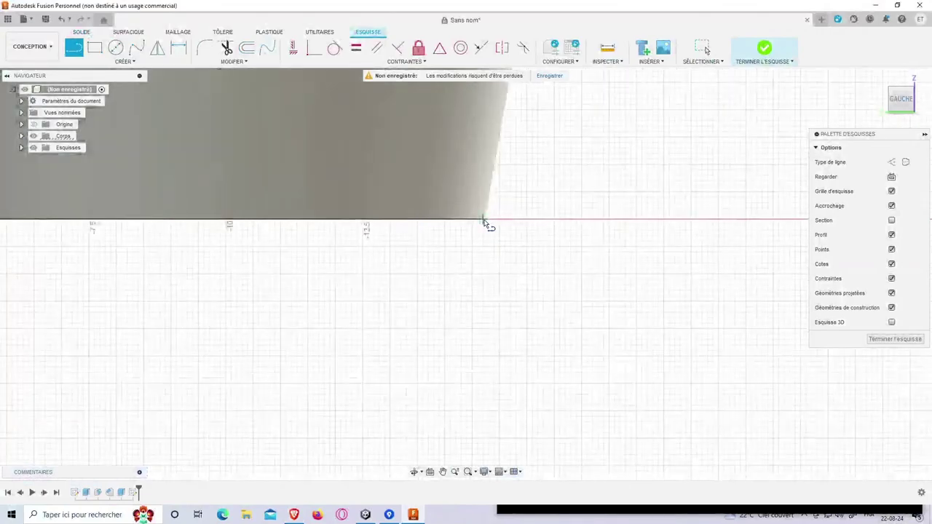
click(484, 221)
scroll(453, 254, up, 2)
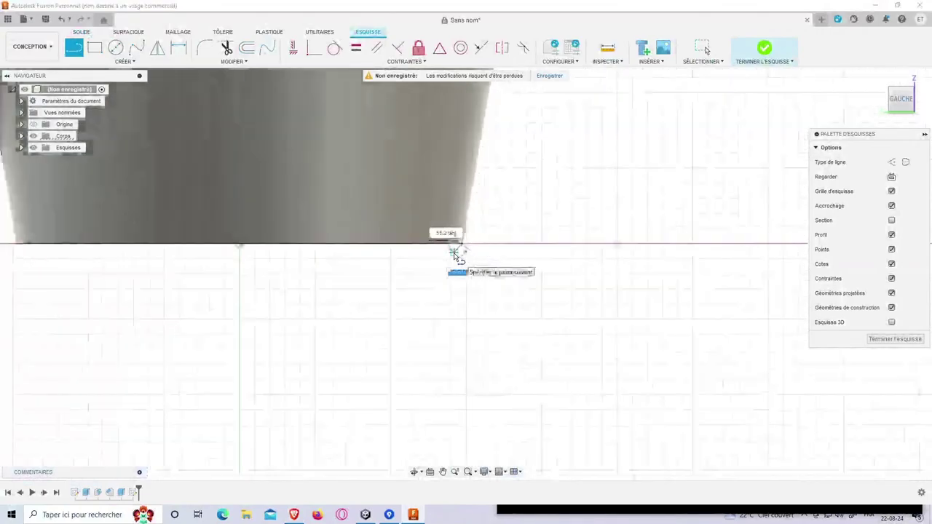
scroll(453, 254, down, 2)
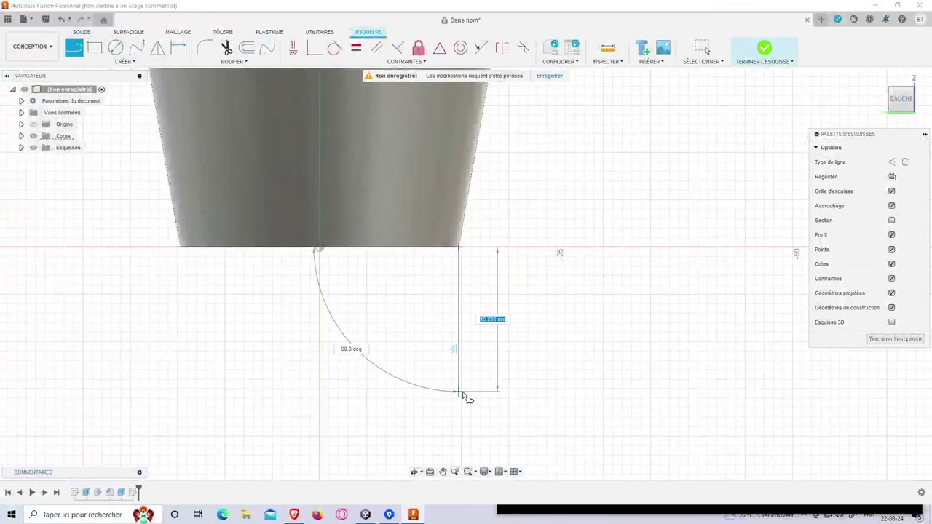
key(Escape)
click(94, 48)
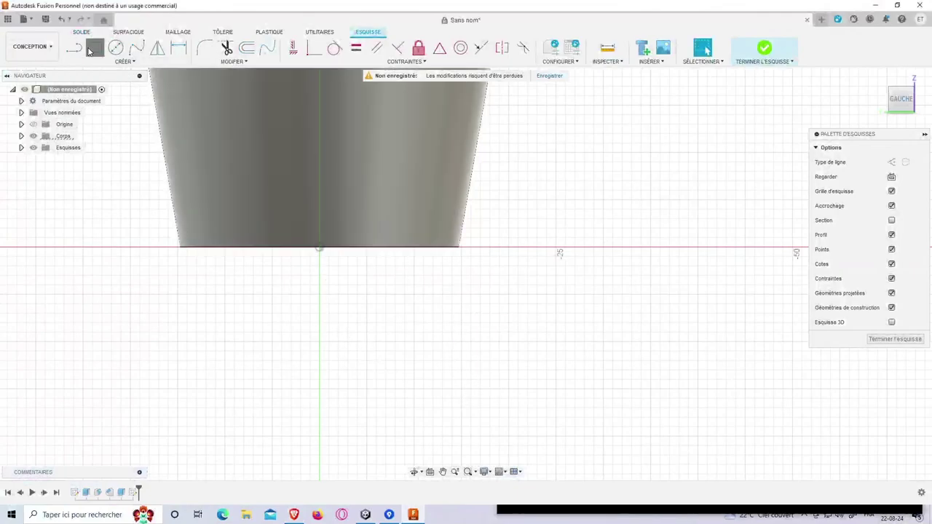
click(80, 49)
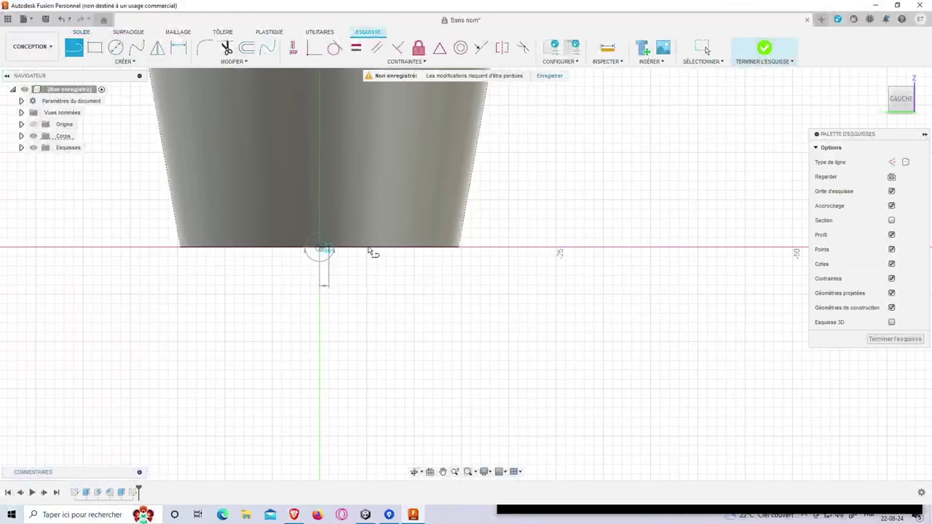
mouse_move(369, 251)
mouse_down()
mouse_move(463, 249)
mouse_move(458, 242)
mouse_up()
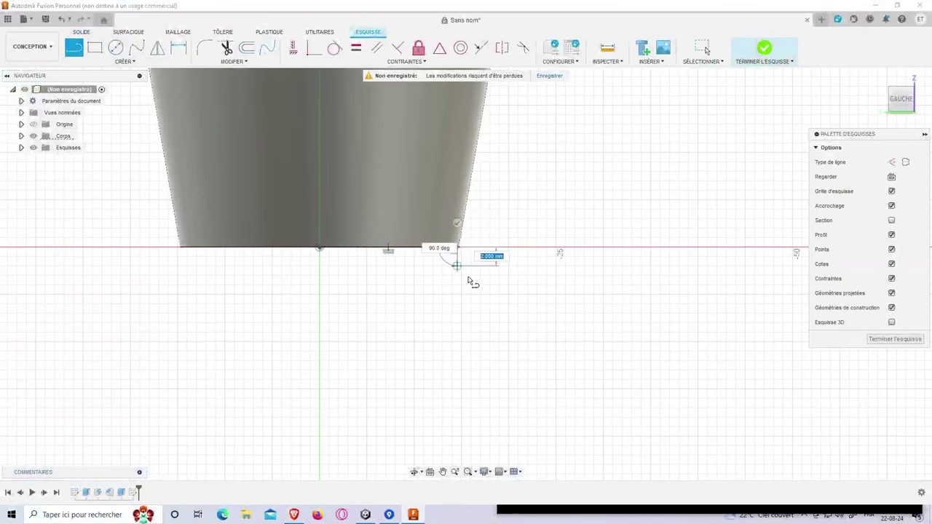
drag(470, 282, 457, 388)
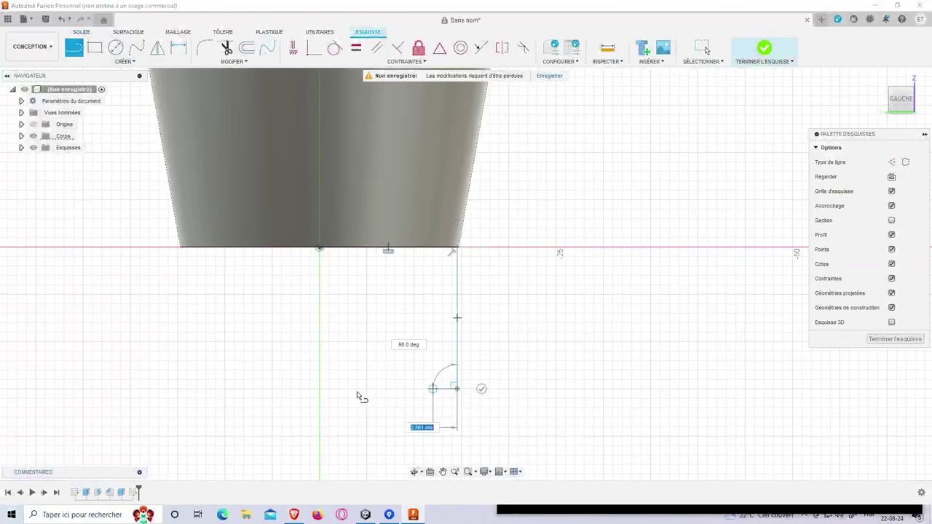
click(319, 387)
key(Escape)
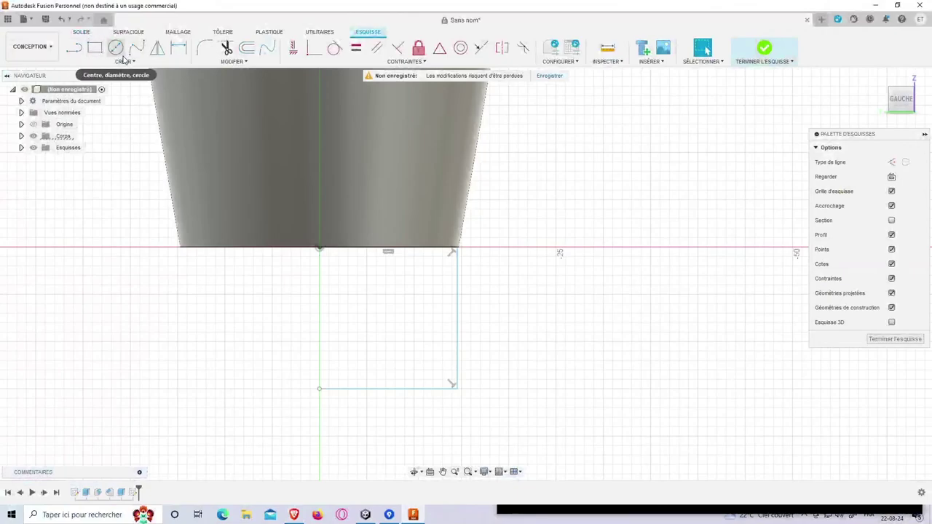
Step: Draw a circle centred on the base's centre point, reaching the outline's bottom corner
click(126, 63)
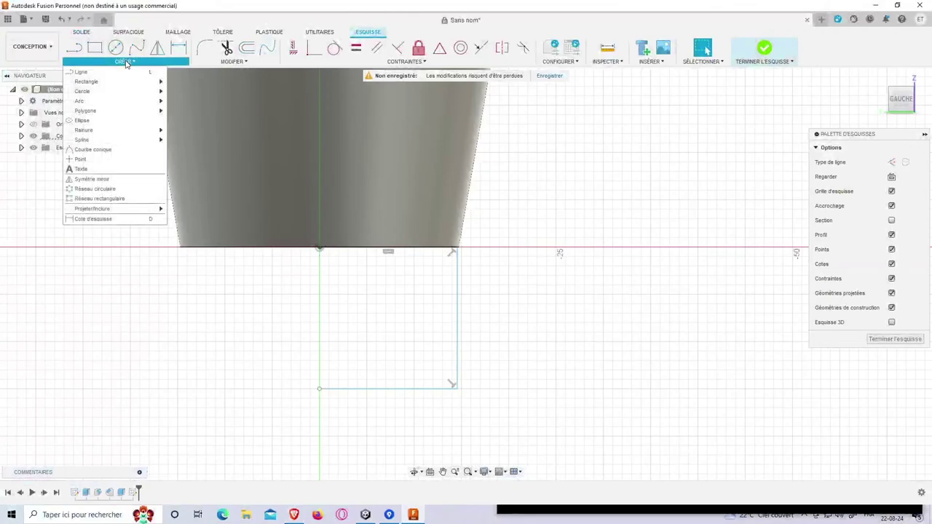
click(136, 47)
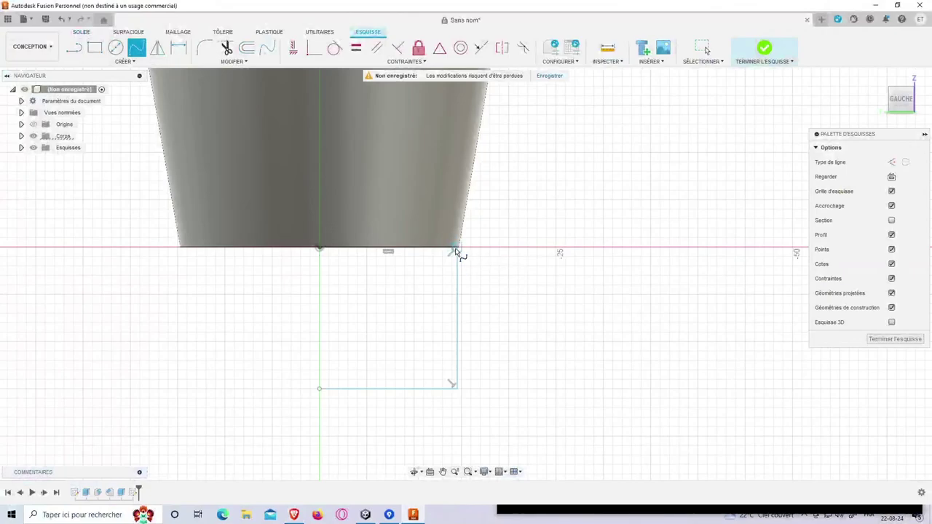
click(321, 389)
key(Escape)
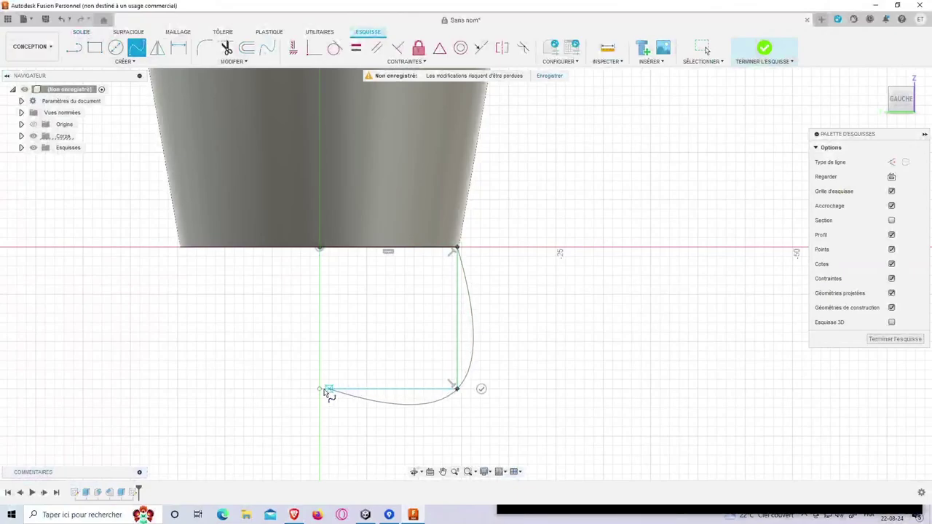
key(Escape)
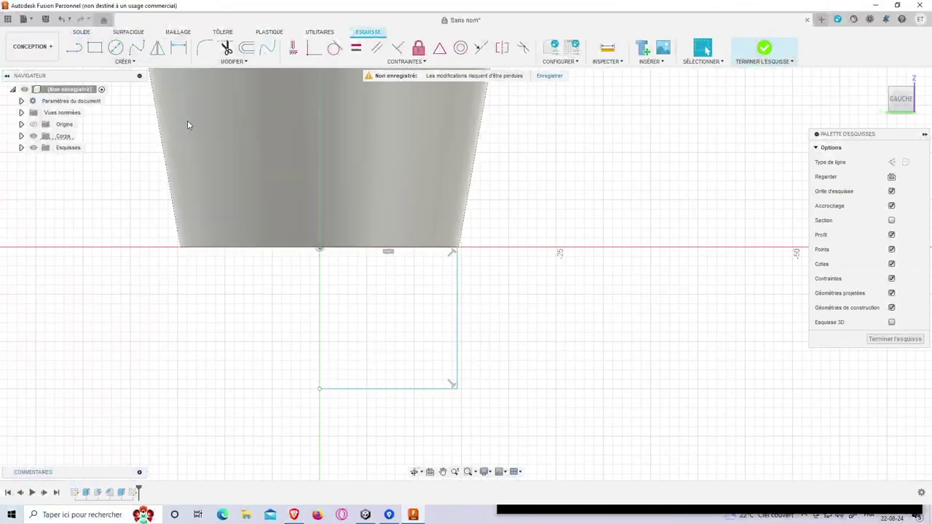
click(116, 48)
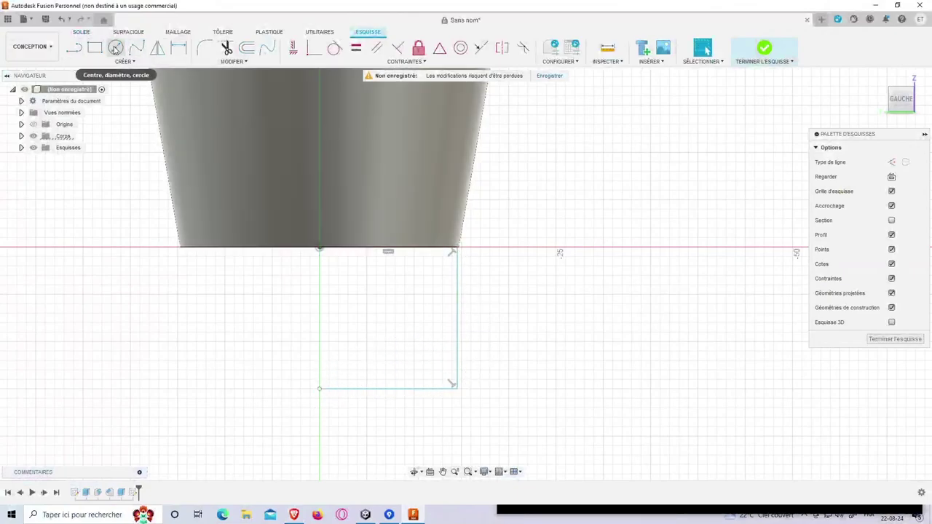
click(319, 248)
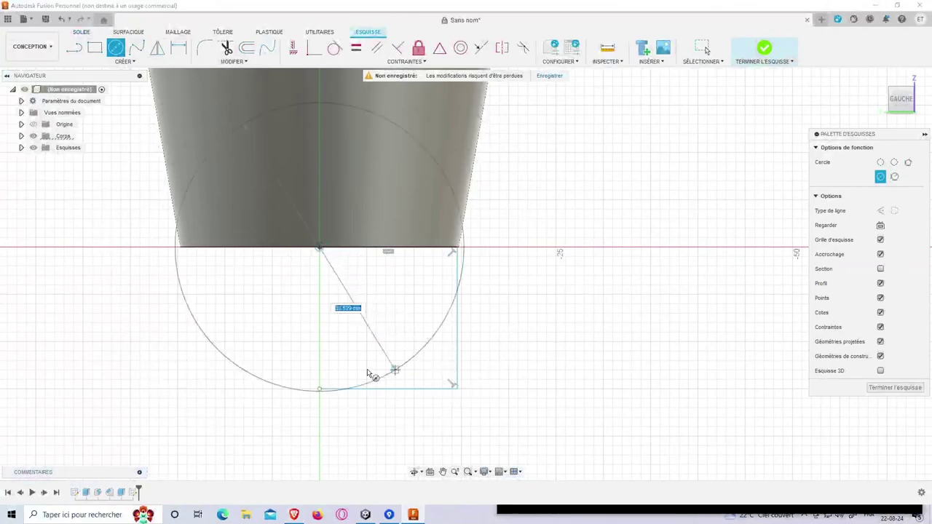
click(318, 390)
key(Escape)
Step: Trim away the circle's left part to leave a curved wedge, then finish the sketch
click(227, 48)
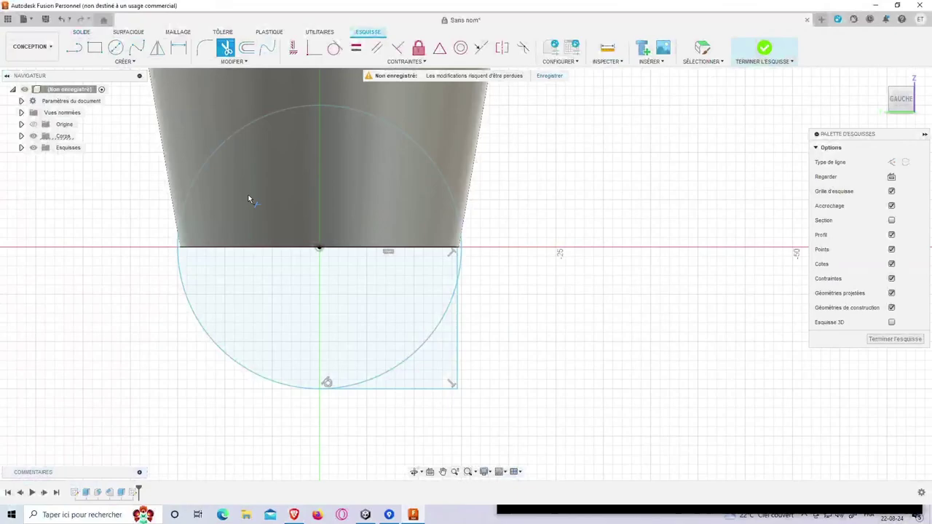
click(207, 337)
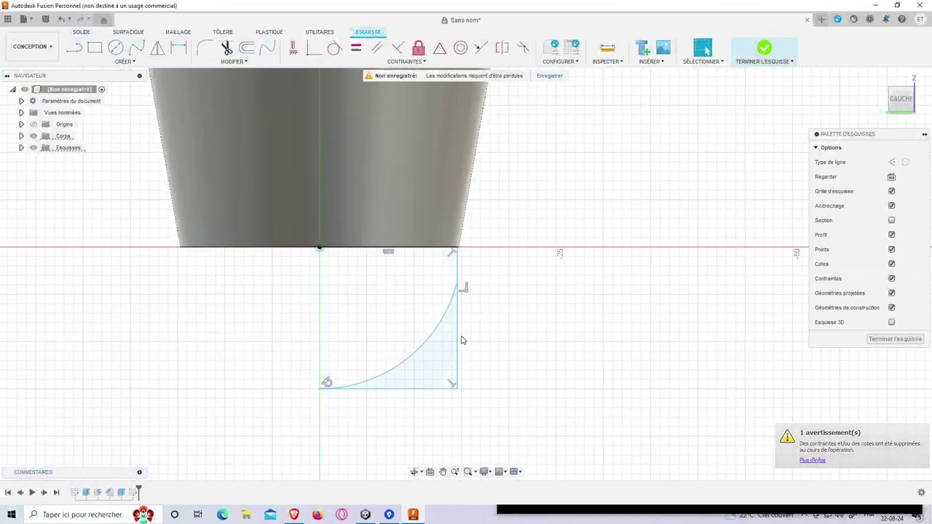
key(Escape)
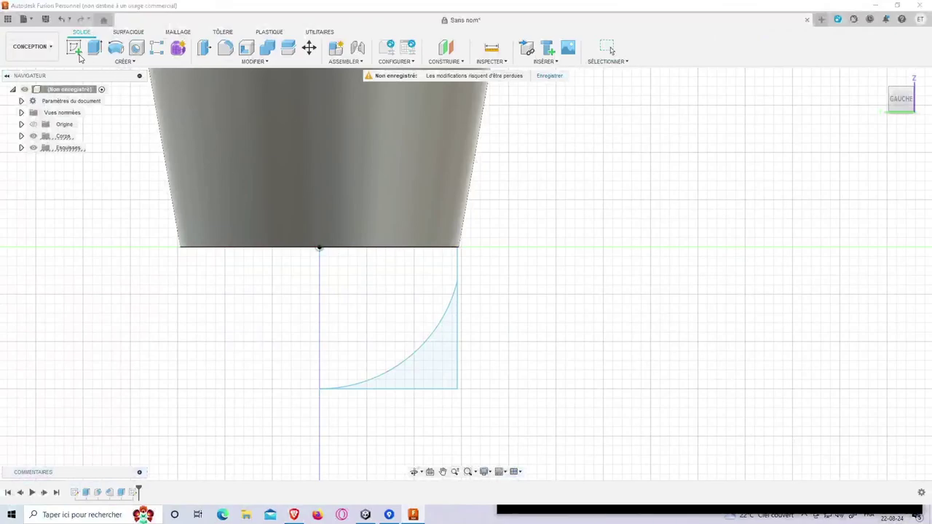
click(80, 57)
click(281, 283)
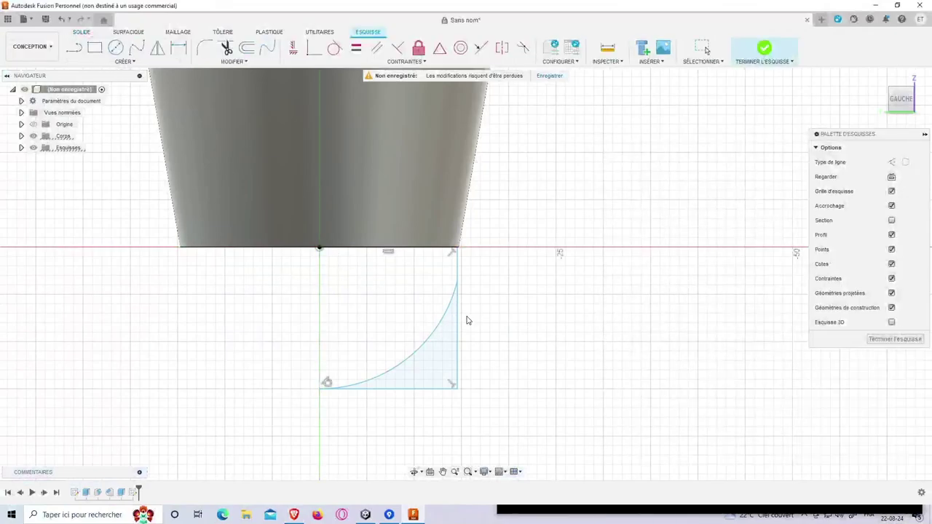
click(765, 51)
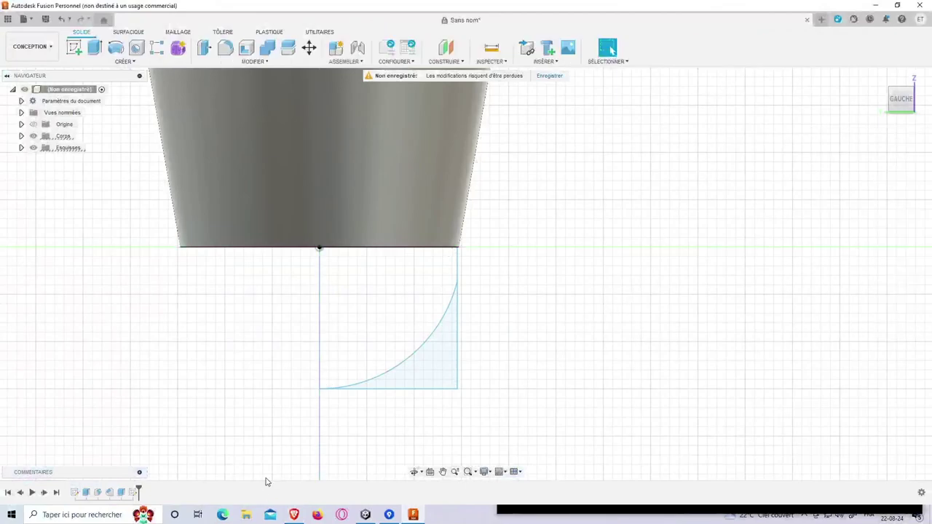
Step: Reopen the profile sketch, delete its arc, and draw a circle sized to the cone's base
right_click(134, 493)
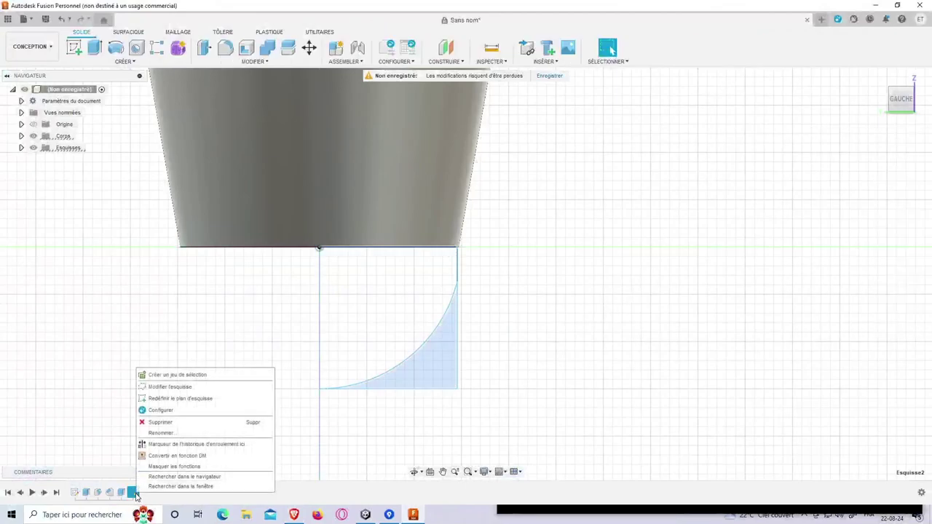
click(175, 388)
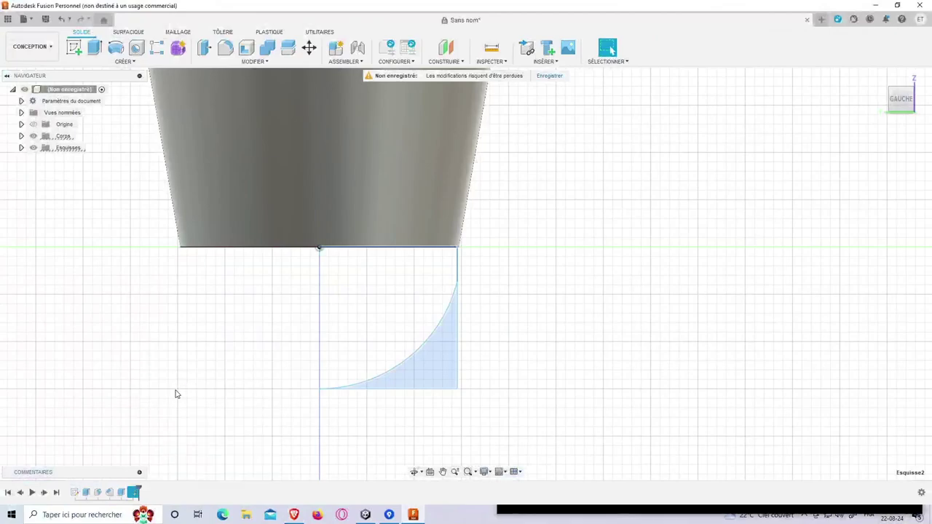
click(439, 329)
key(Delete)
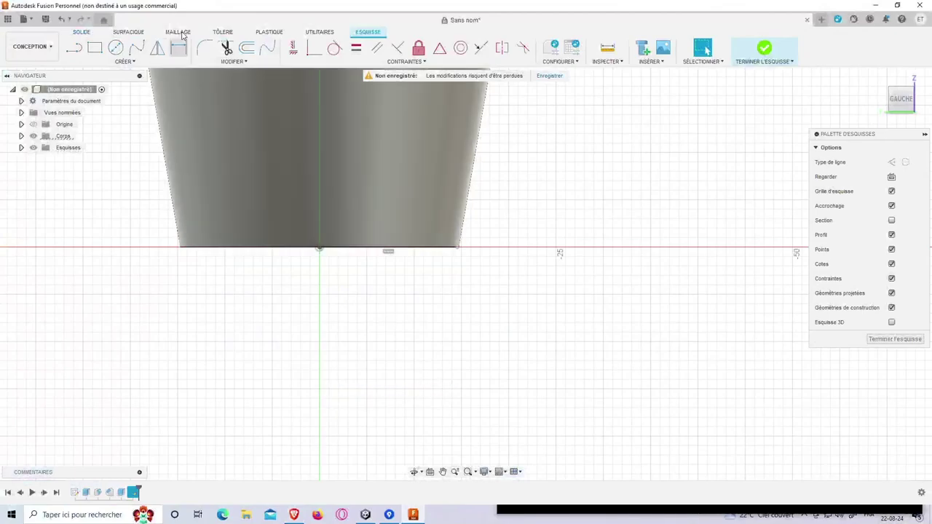
click(115, 47)
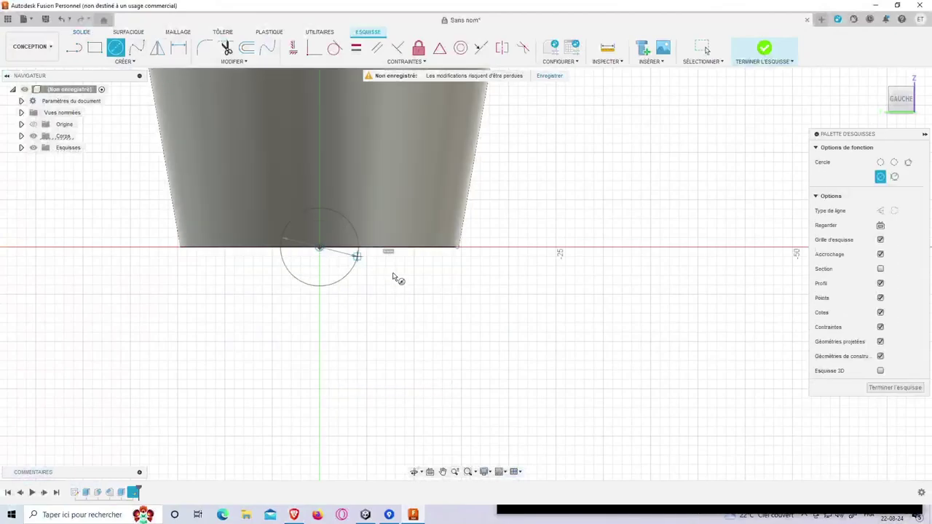
click(456, 249)
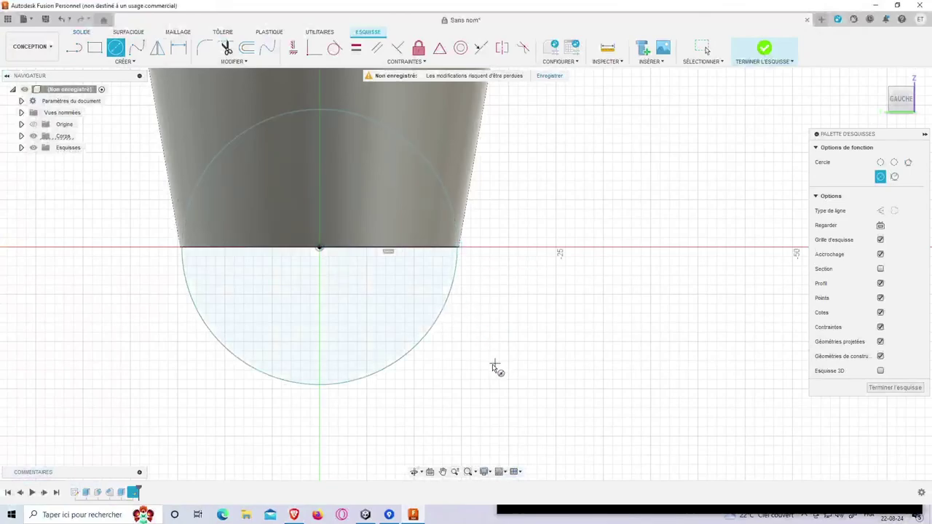
click(227, 48)
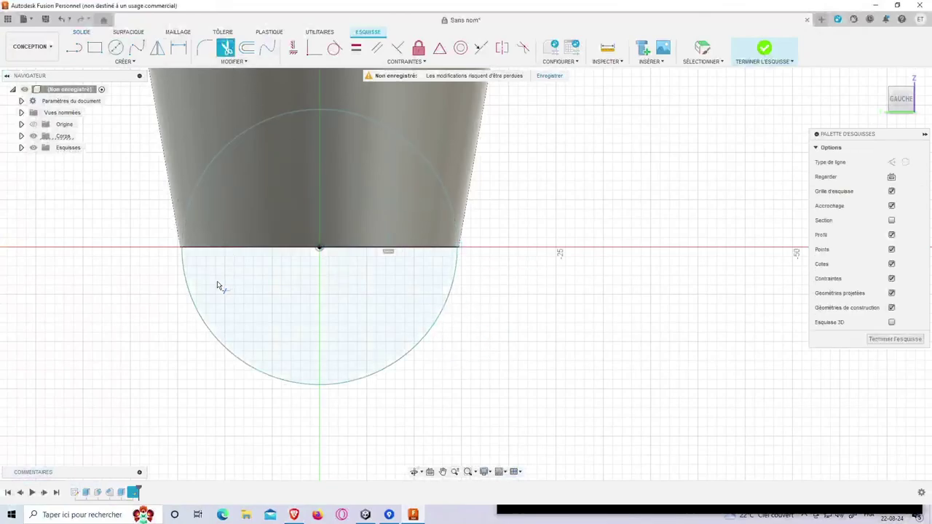
click(204, 322)
key(Escape)
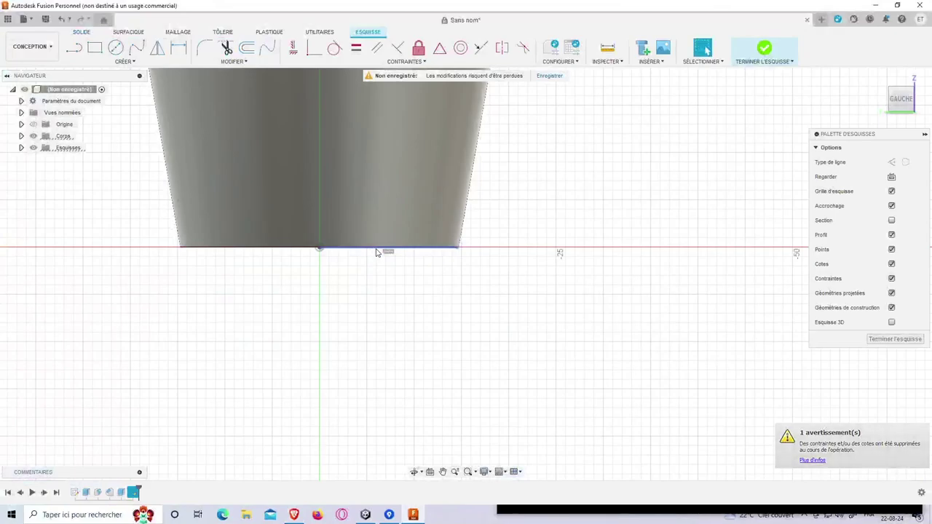
key(ctrl+z)
Step: Add a vertical line from the circle's centre, trim the arc to a quarter circle, and finish
click(73, 48)
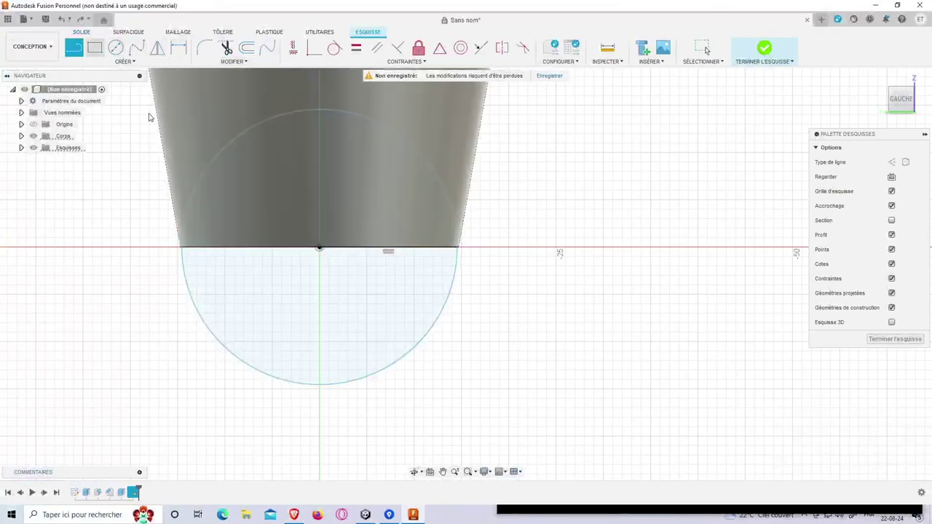
click(319, 248)
click(458, 248)
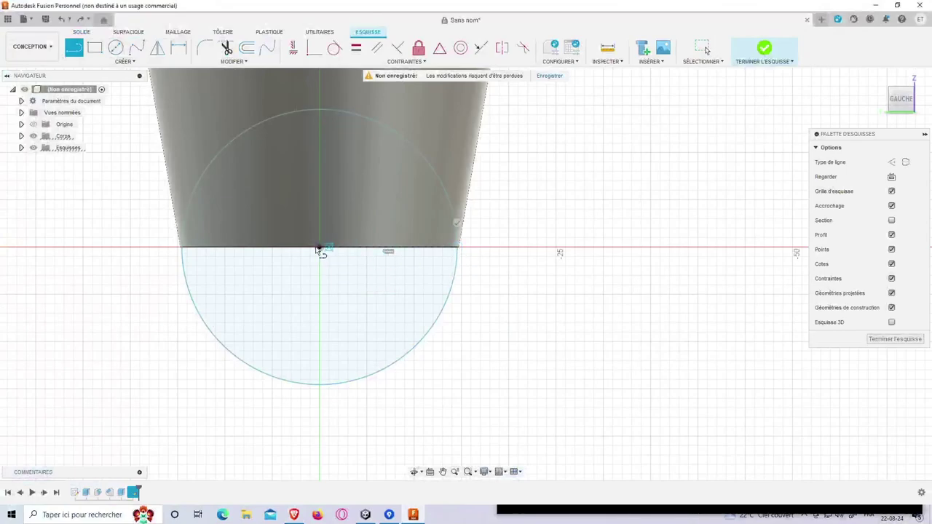
click(319, 248)
click(325, 388)
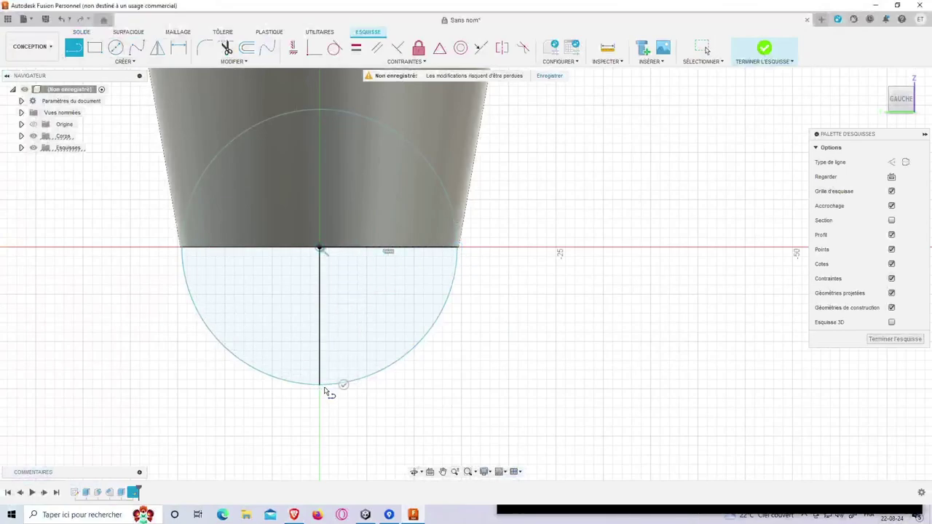
click(254, 368)
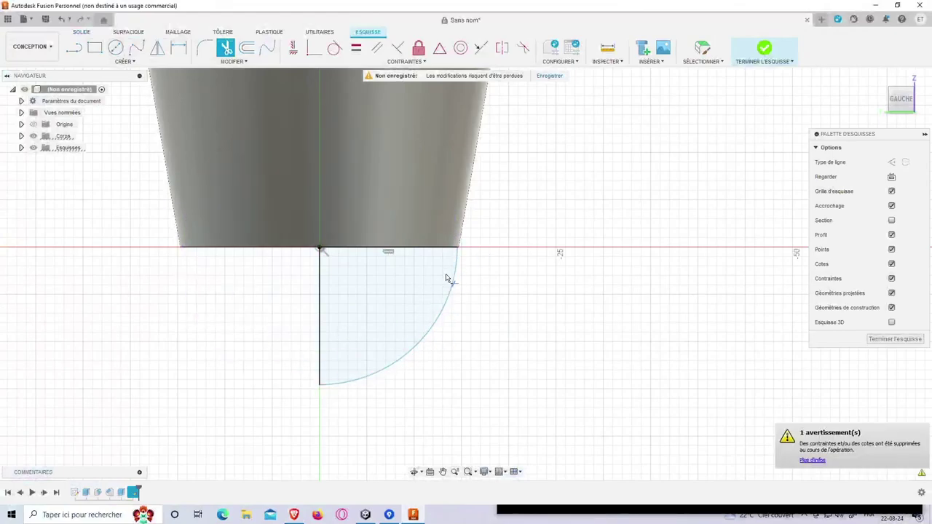
click(774, 48)
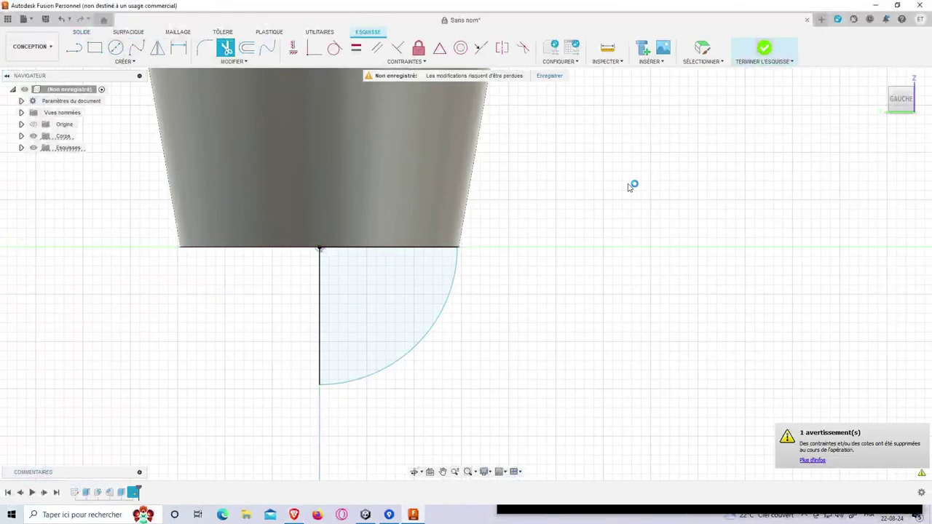
Step: Revolve the quarter-disc profile around the cone's central axis to form a dome cap
shift+middle_drag(488, 306, 514, 233)
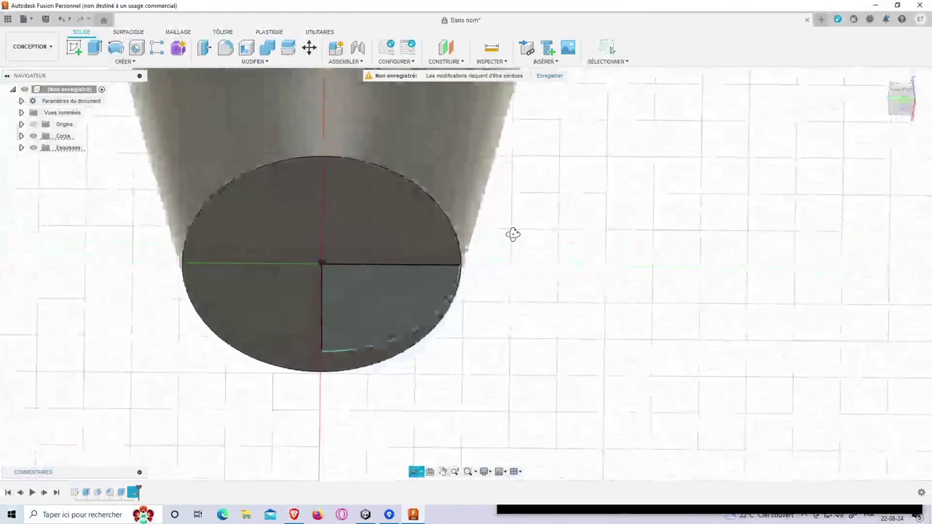
click(252, 61)
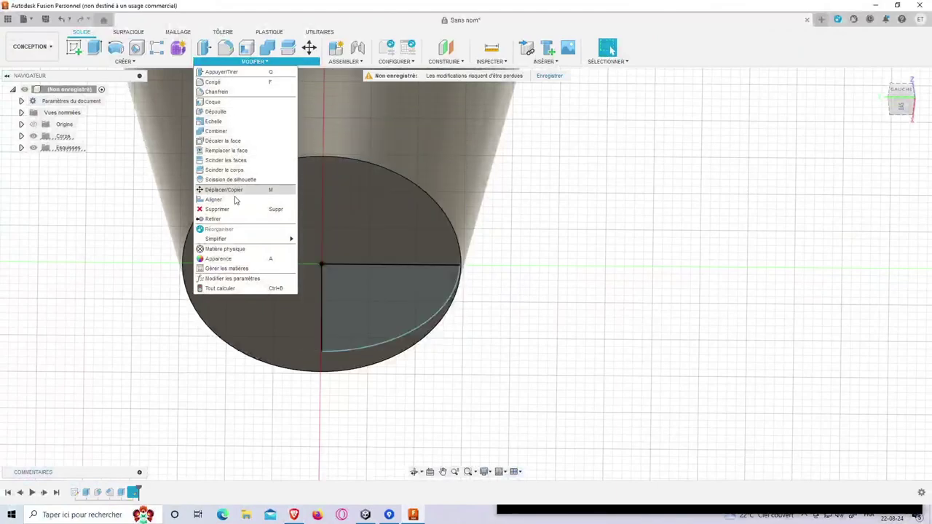
mouse_move(219, 239)
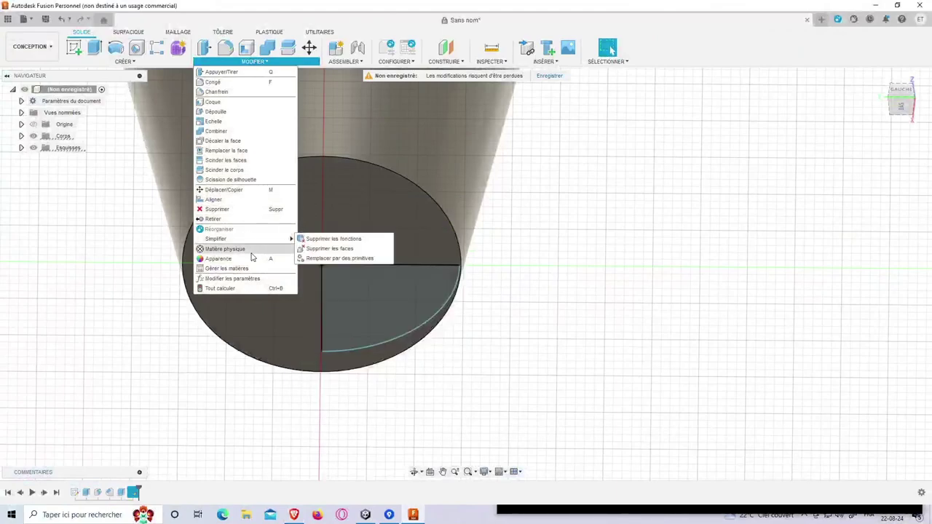
click(352, 62)
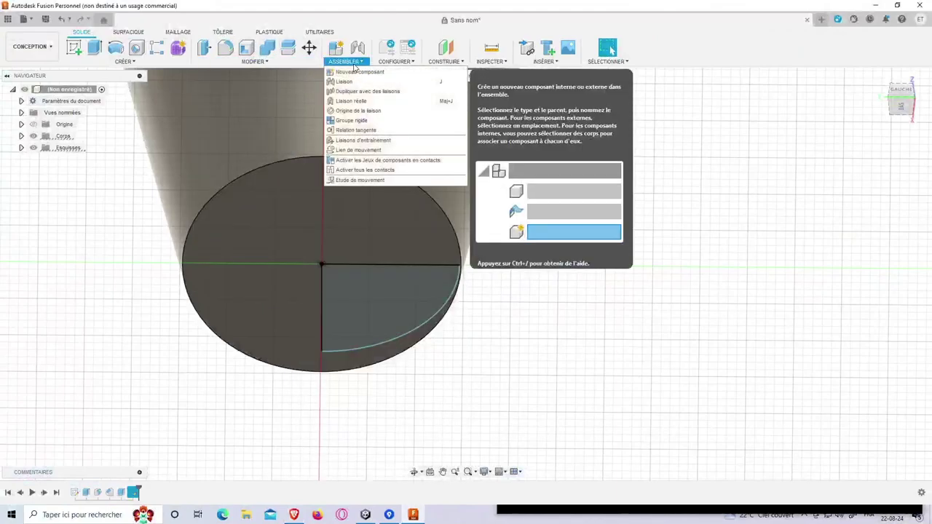
click(124, 61)
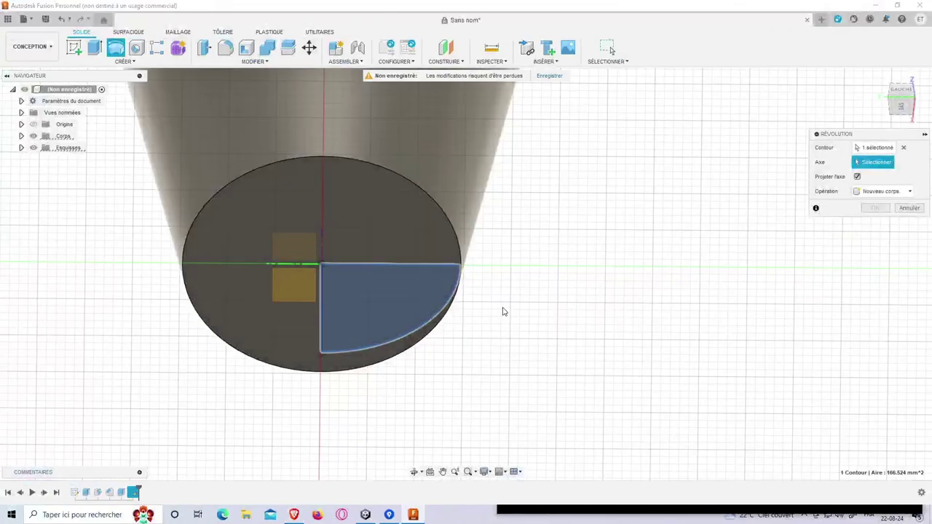
mouse_move(510, 295)
shift+middle_down()
mouse_move(525, 322)
mouse_move(435, 323)
shift+middle_up()
mouse_move(638, 277)
middle_down()
mouse_move(595, 297)
mouse_move(578, 270)
middle_up()
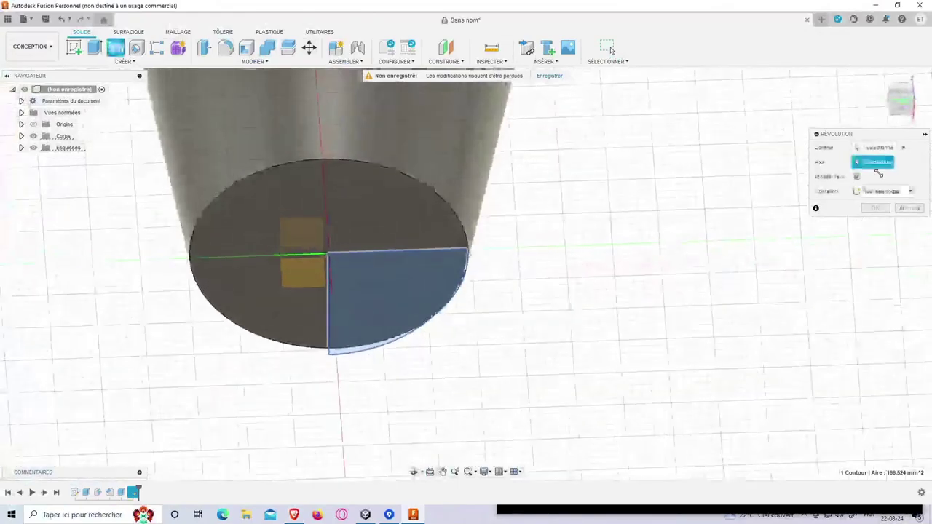
click(412, 182)
click(874, 251)
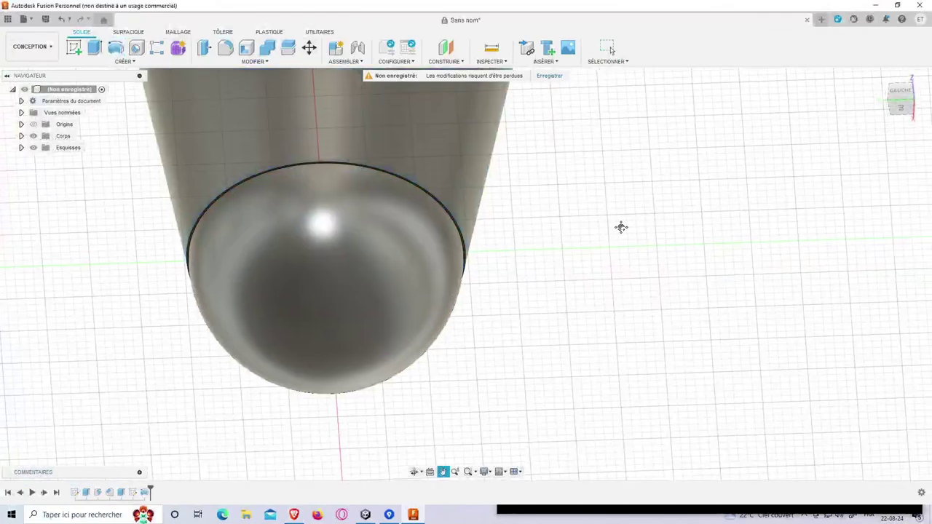
mouse_move(620, 226)
shift+middle_down()
mouse_move(587, 225)
mouse_move(543, 249)
mouse_move(572, 245)
mouse_move(441, 265)
mouse_move(575, 198)
mouse_move(580, 333)
mouse_move(574, 314)
mouse_move(624, 230)
mouse_move(605, 225)
mouse_move(588, 269)
mouse_move(551, 283)
mouse_move(602, 211)
mouse_move(574, 181)
mouse_move(531, 211)
mouse_move(616, 219)
mouse_move(589, 217)
shift+middle_up()
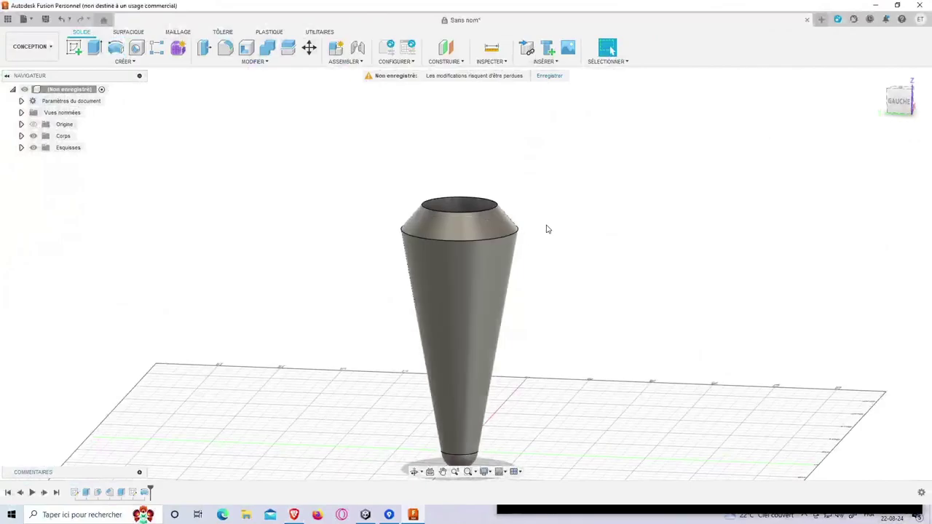
mouse_move(588, 213)
shift+middle_down()
mouse_move(507, 259)
mouse_move(374, 219)
mouse_move(524, 194)
mouse_move(714, 266)
mouse_move(754, 243)
mouse_move(647, 201)
mouse_move(661, 230)
mouse_move(617, 274)
shift+middle_up()
mouse_move(552, 338)
shift+middle_down()
mouse_move(573, 318)
mouse_move(537, 328)
shift+middle_up()
scroll(568, 324, down, 3)
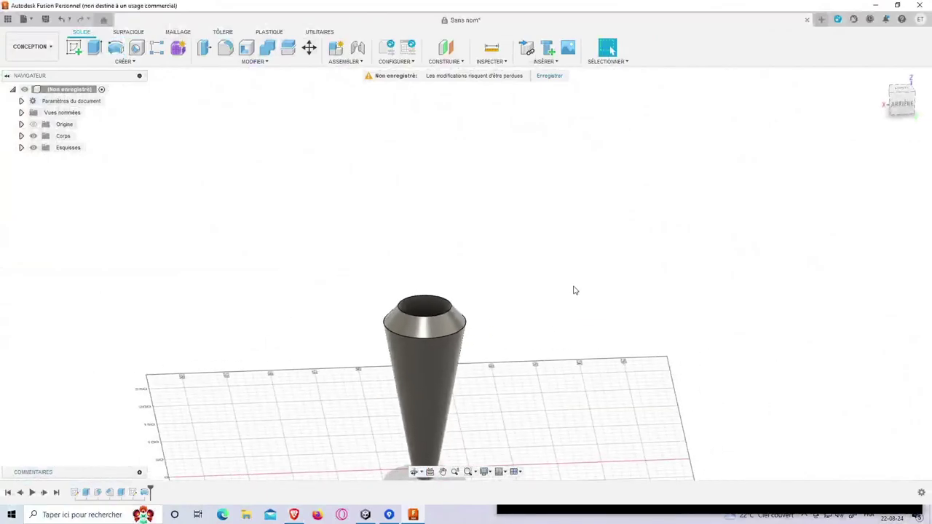
shift+middle_drag(575, 289, 586, 303)
click(902, 90)
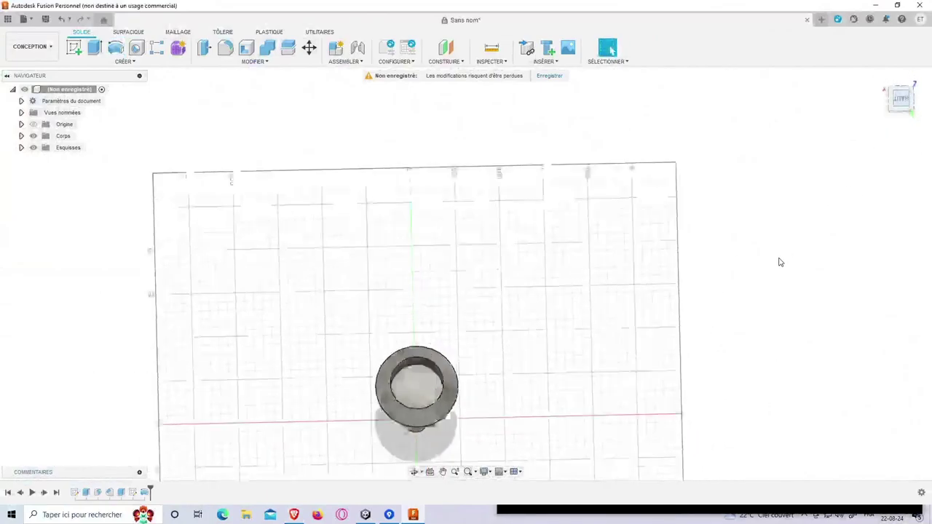
mouse_move(712, 295)
middle_down()
mouse_move(603, 204)
mouse_move(539, 195)
middle_up()
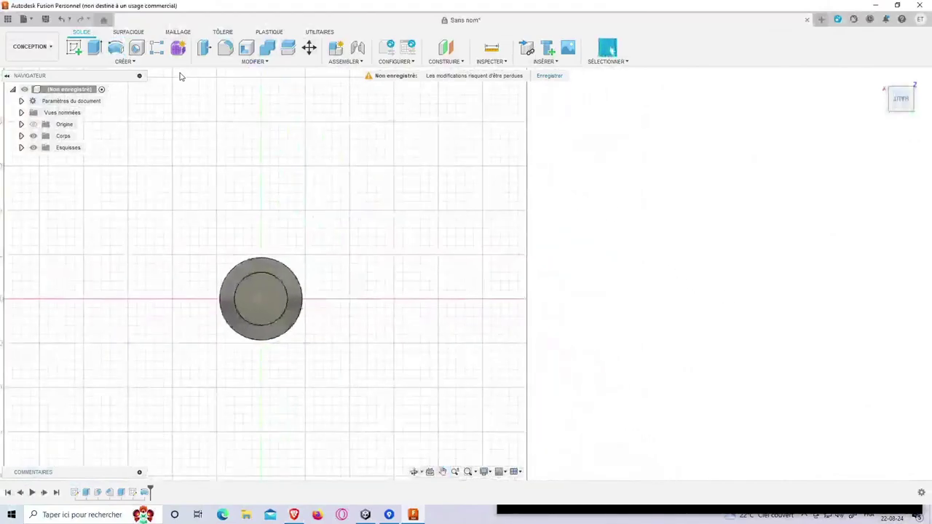
Step: Start a new sketch on the XY ground plane beside the cone, with the Rectangle tool ready
click(94, 48)
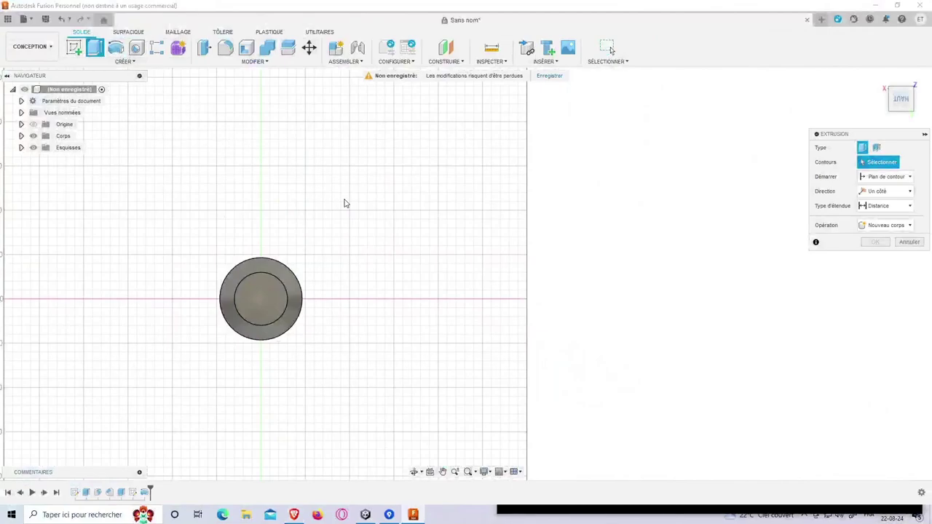
click(73, 47)
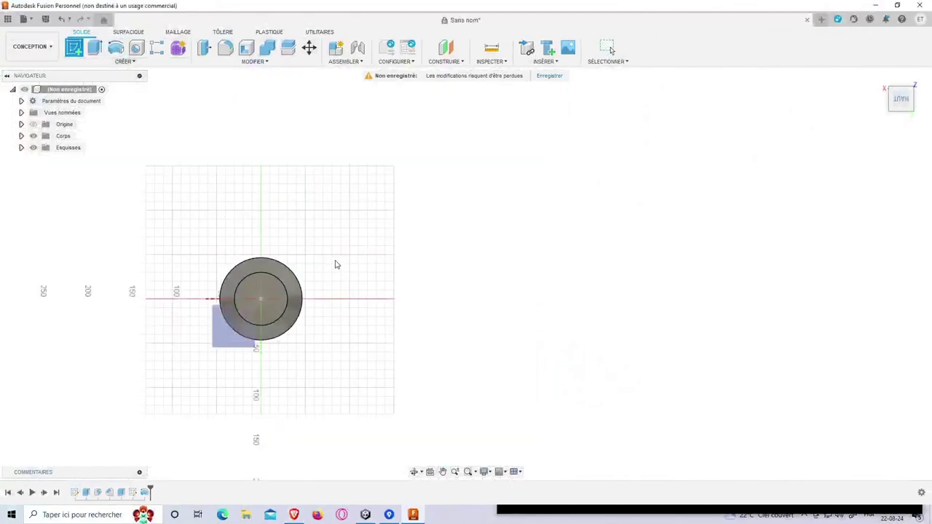
click(246, 339)
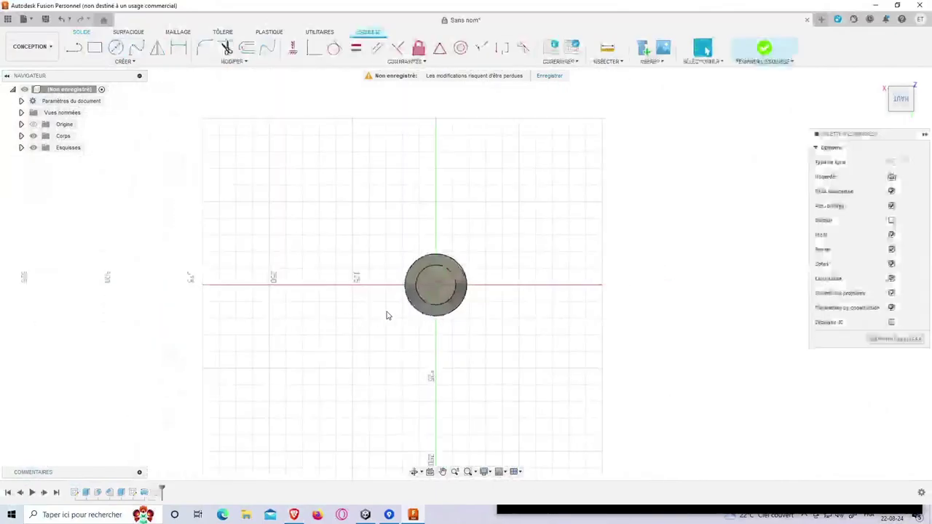
key(r)
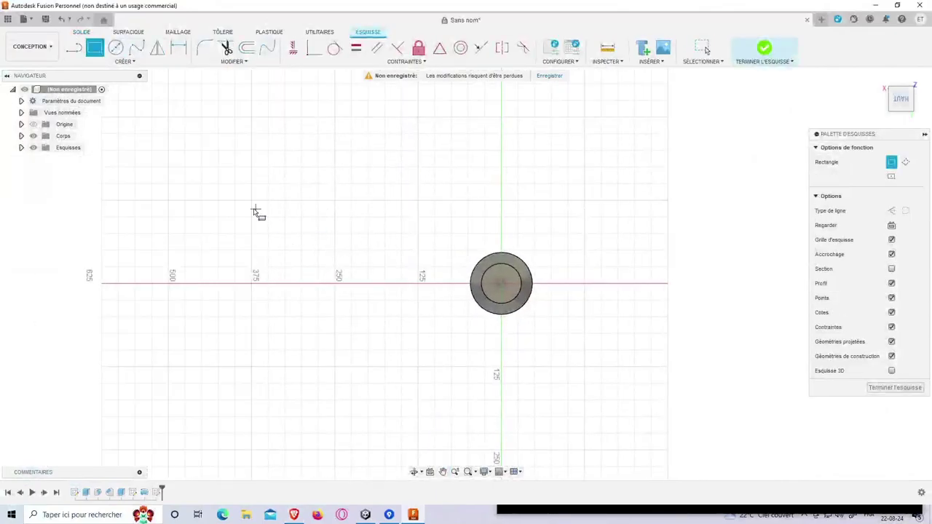
Step: Draw a 375 × 250 mm rectangle and extrude it 100 mm into a box beside the cone
click(251, 117)
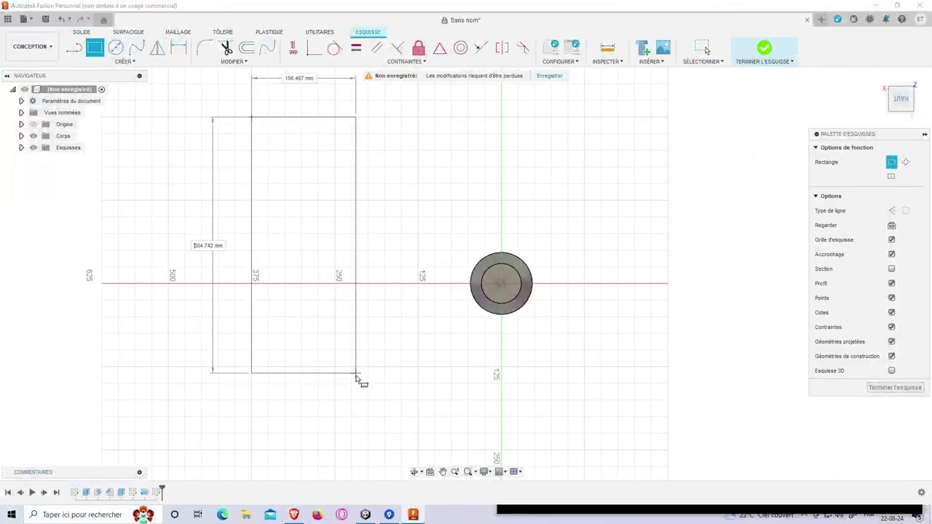
click(415, 368)
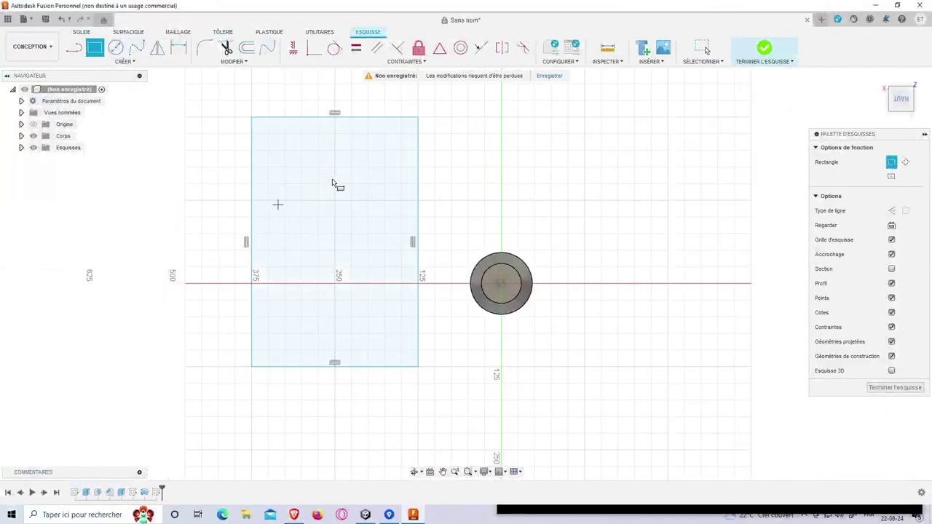
key(e)
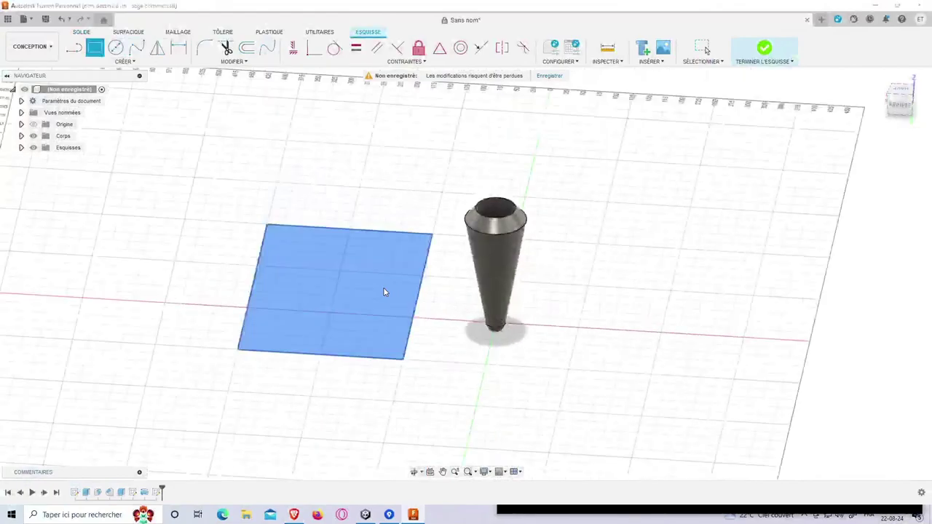
drag(334, 284, 333, 225)
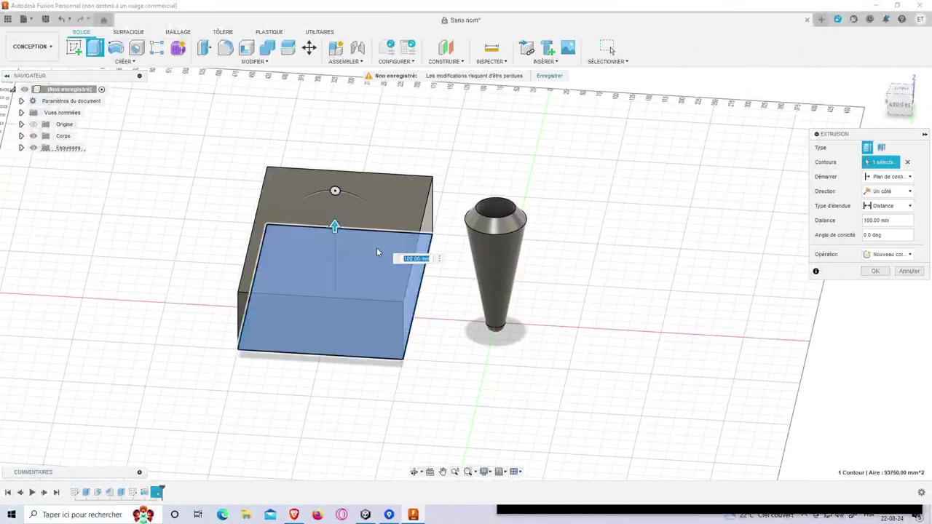
mouse_move(334, 227)
mouse_down()
mouse_move(334, 212)
mouse_move(336, 226)
mouse_up()
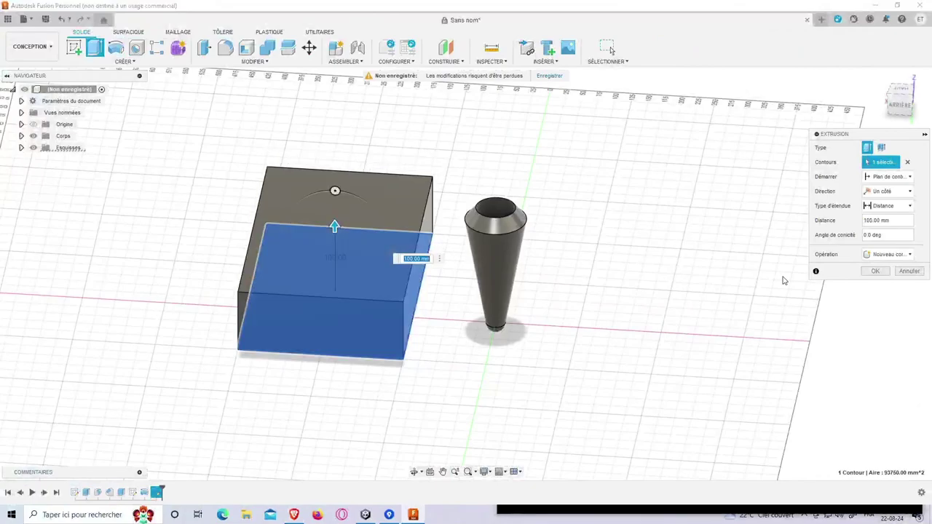
click(875, 271)
middle_drag(458, 209, 420, 252)
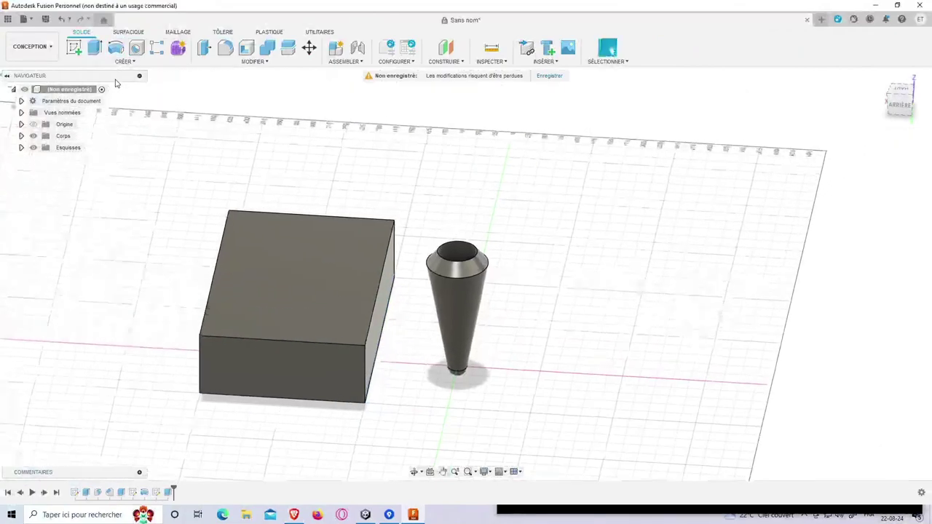
click(73, 47)
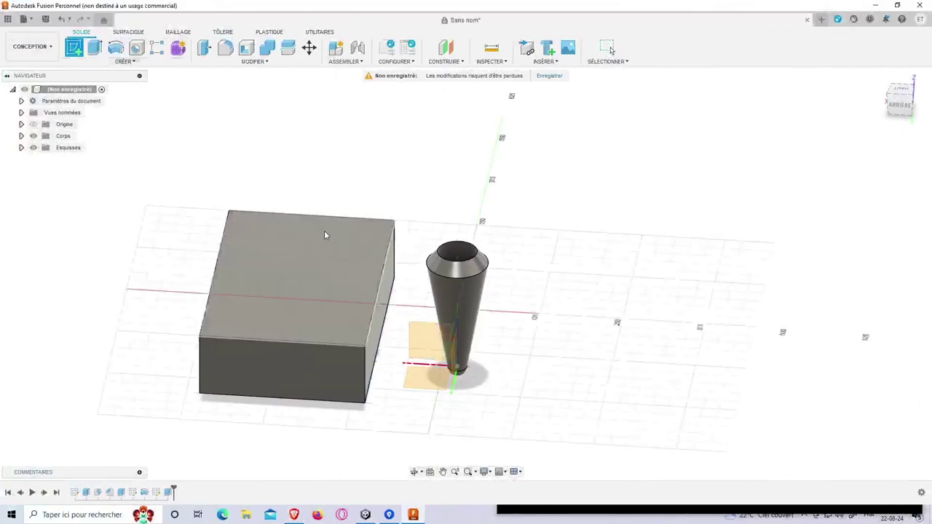
Step: Sketch a roughly 320 mm circle on the box's top face centred on its front corner
click(358, 247)
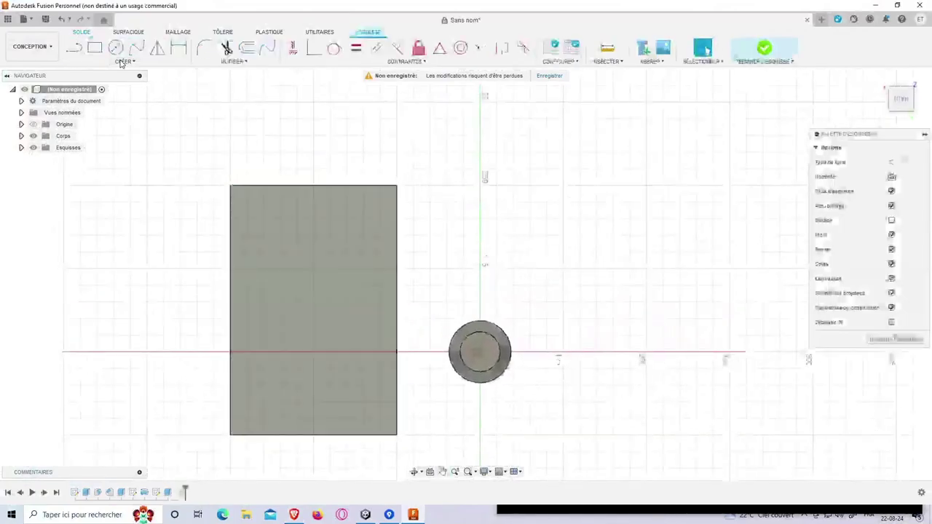
key(c)
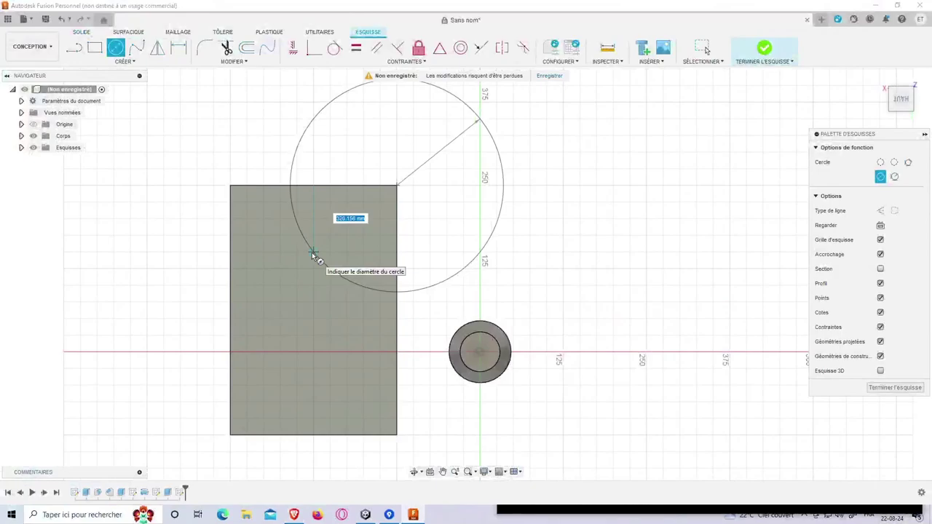
click(313, 254)
mouse_move(502, 252)
shift+middle_down()
mouse_move(446, 202)
mouse_move(400, 219)
shift+middle_up()
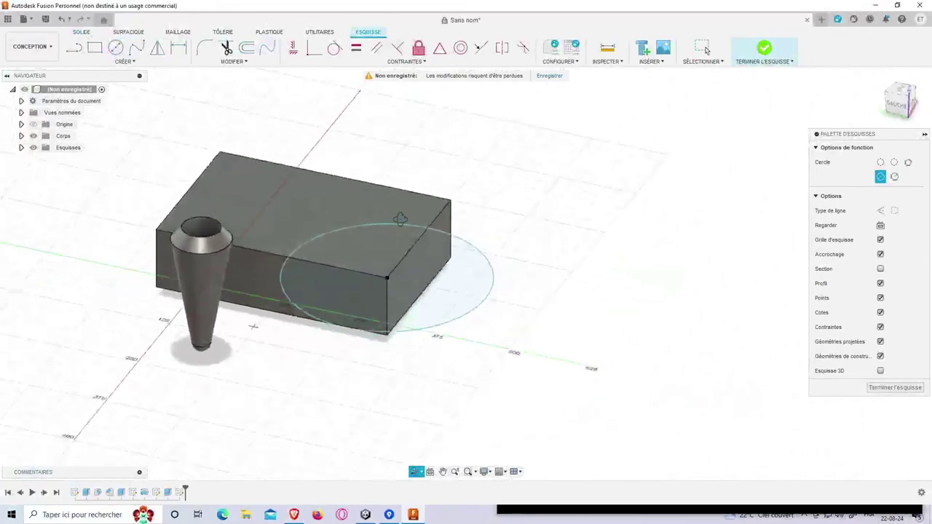
click(768, 58)
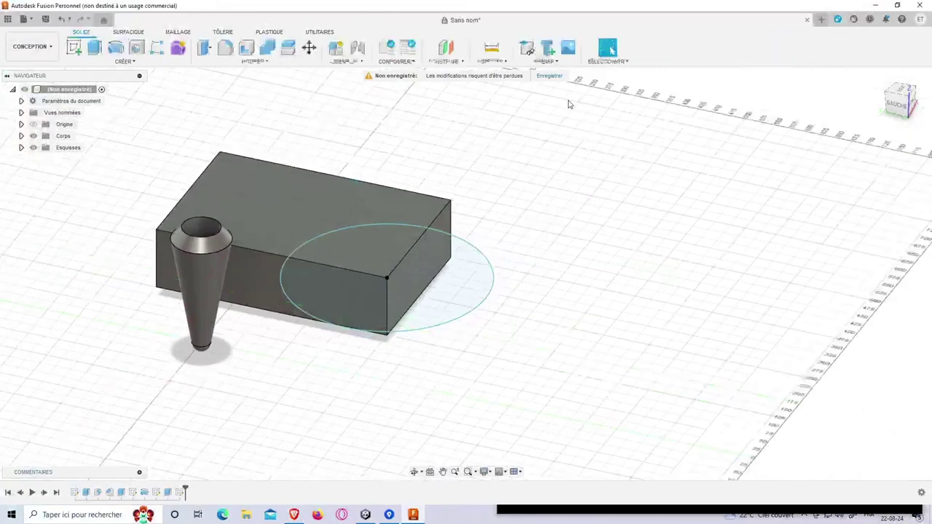
click(117, 53)
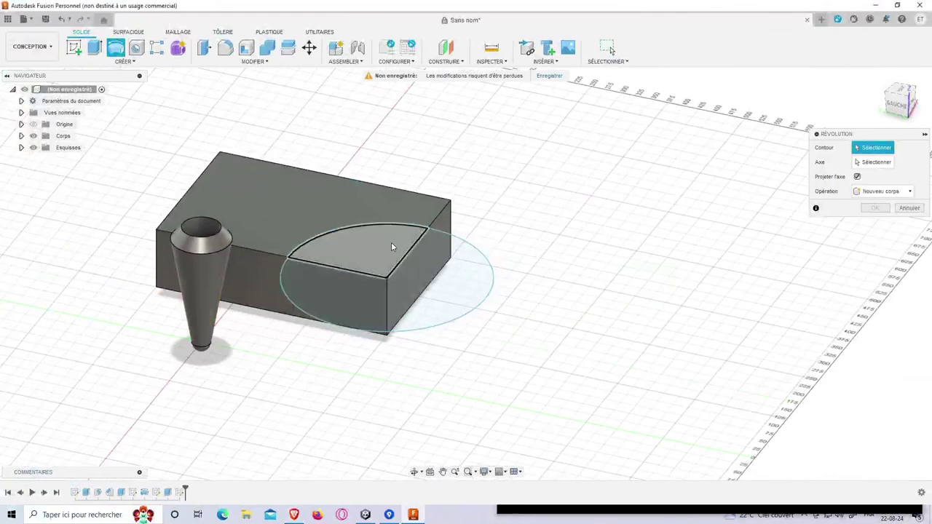
click(391, 242)
click(440, 252)
key(Escape)
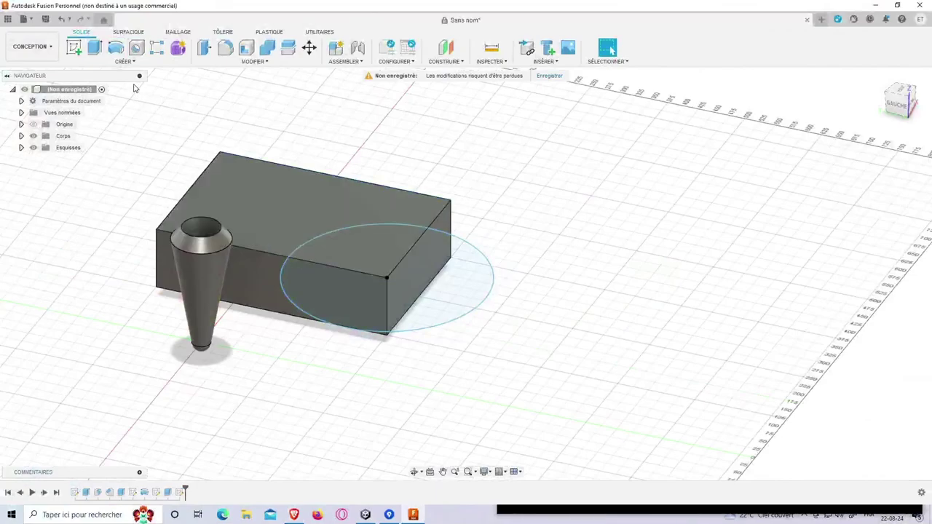
click(113, 49)
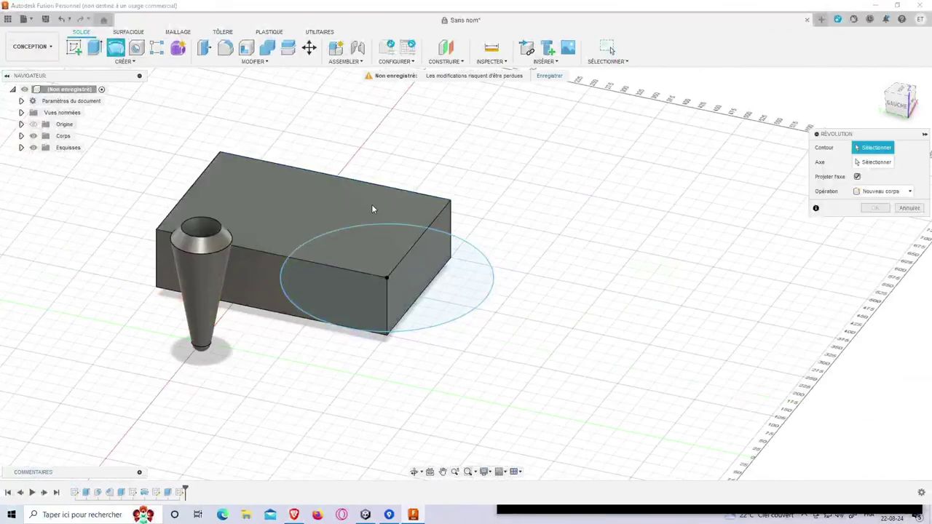
click(398, 236)
click(436, 254)
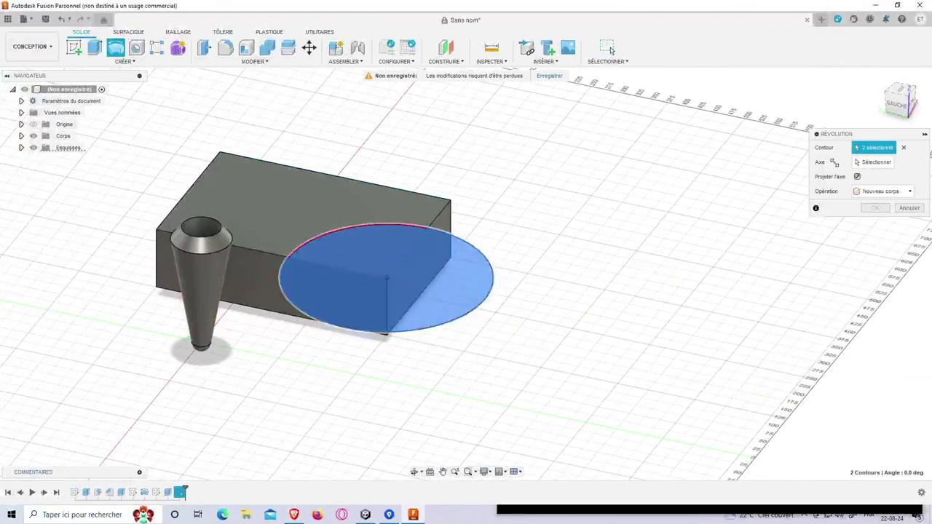
click(406, 254)
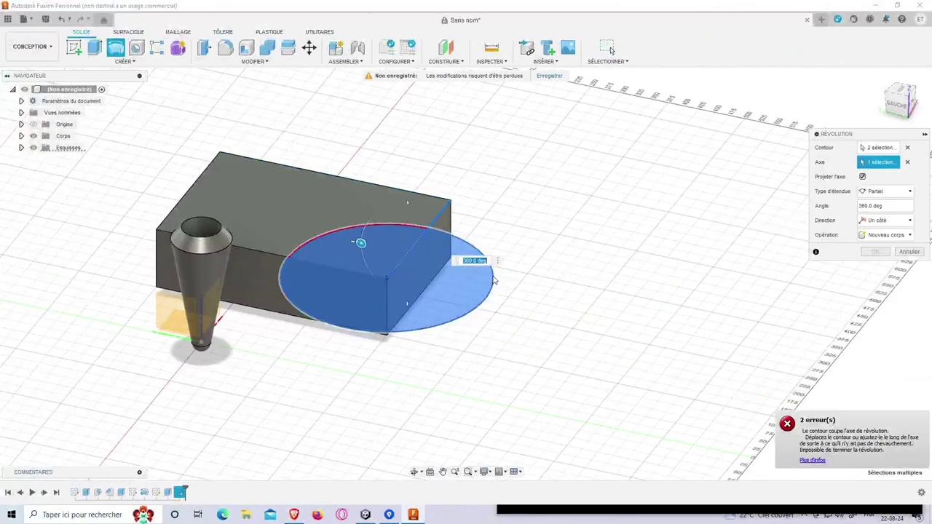
scroll(399, 247, up, 2)
scroll(375, 244, up, 2)
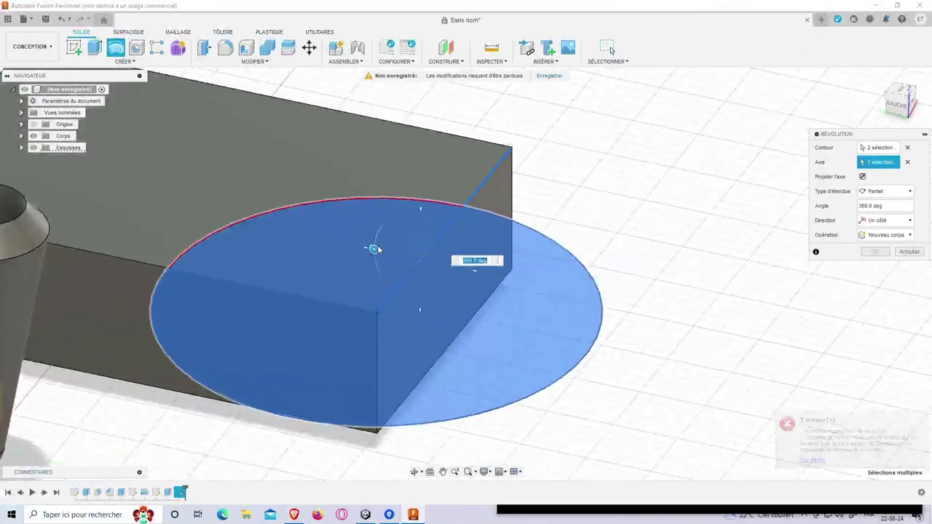
key(Escape)
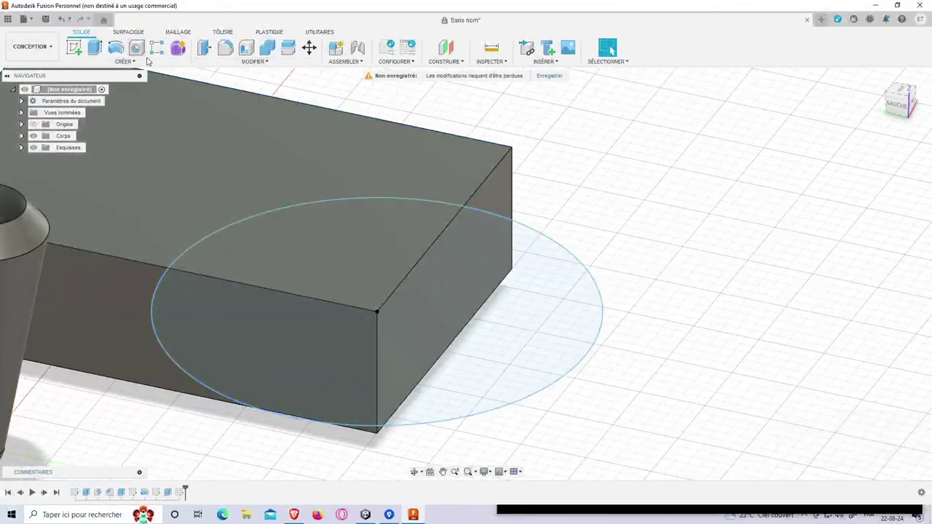
click(76, 50)
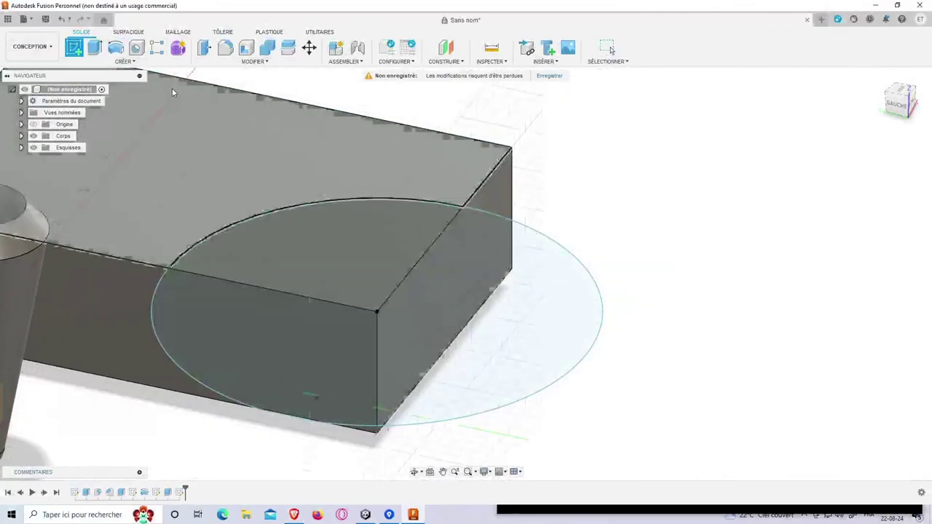
Step: Start a Sphere feature placed on the circle's plane
click(128, 62)
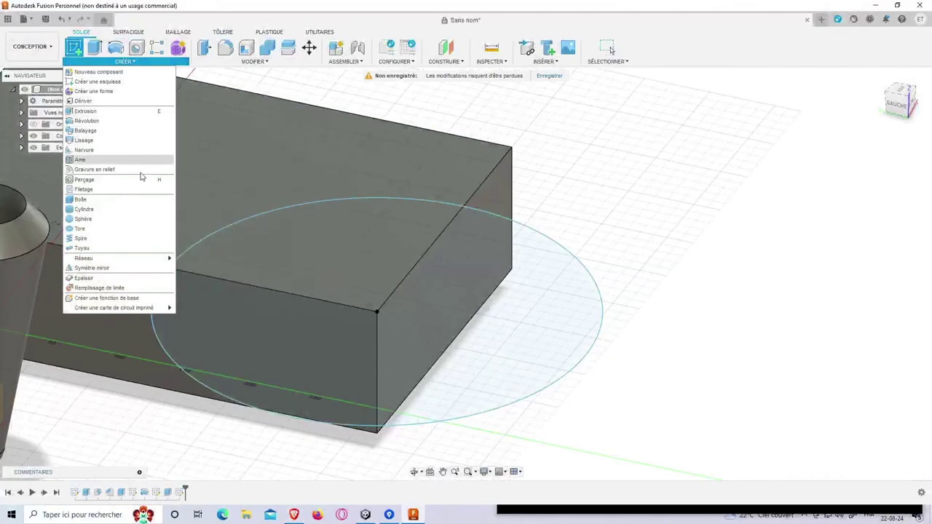
click(134, 226)
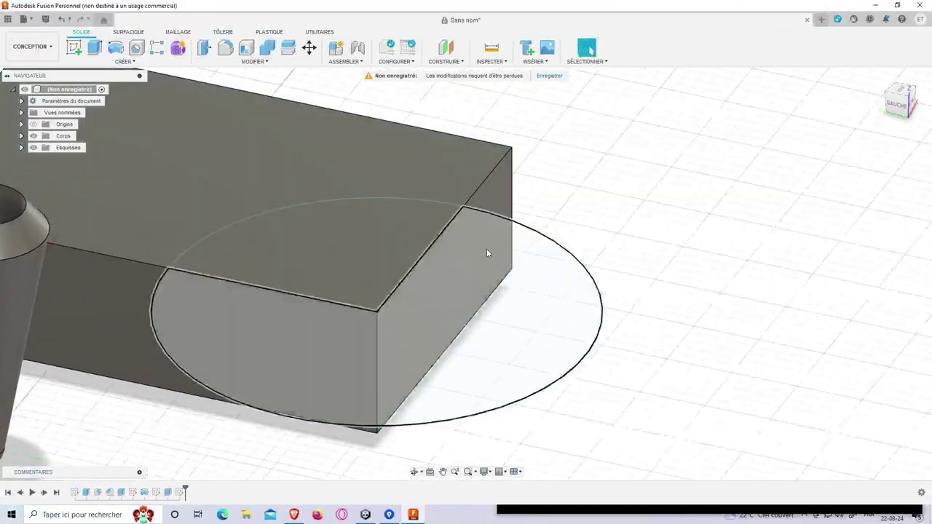
click(117, 50)
click(128, 62)
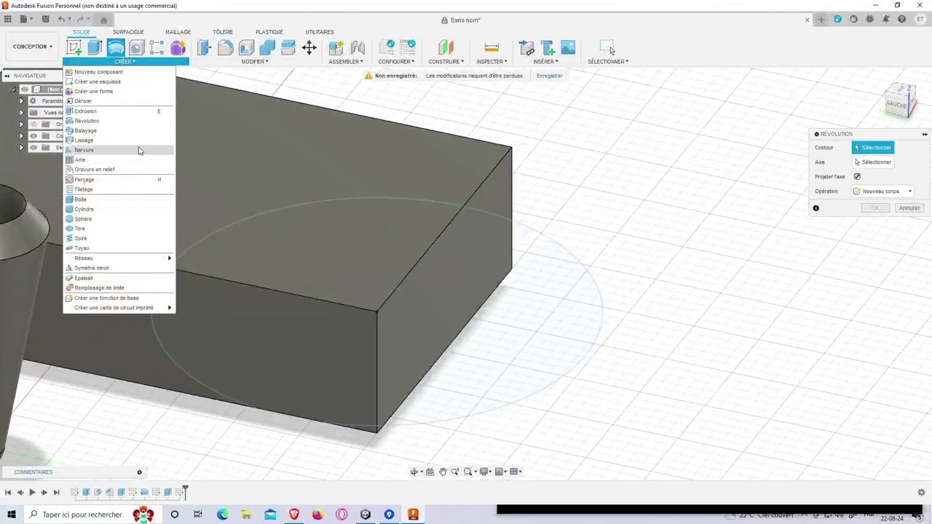
click(81, 218)
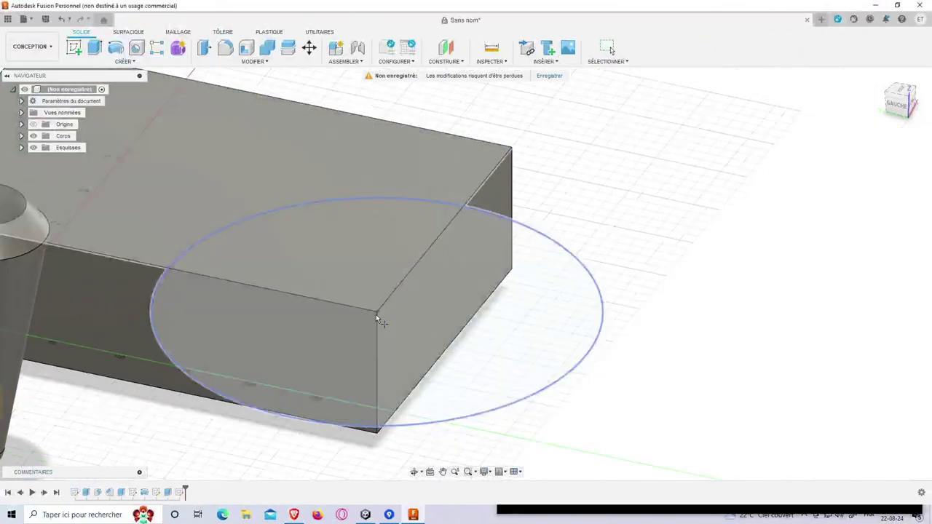
click(376, 315)
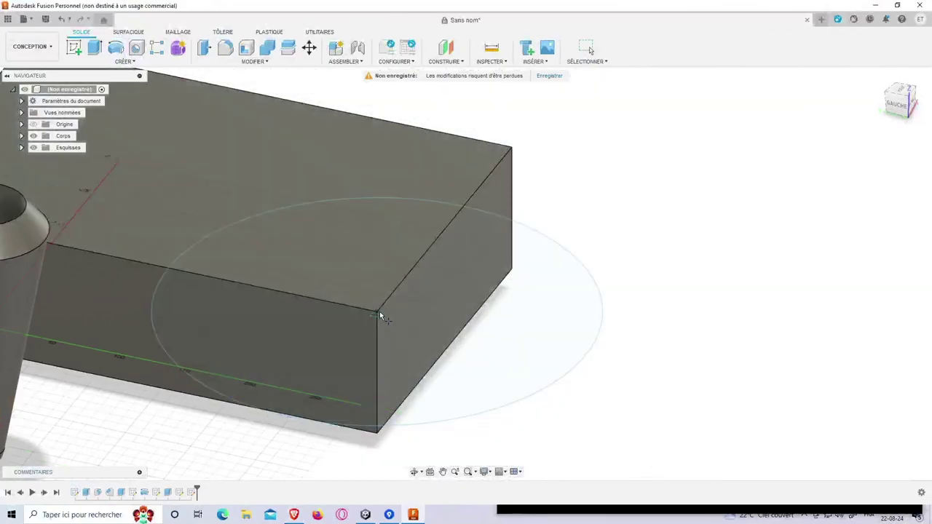
Step: Centre the sphere on the block corner, size it to 200 mm, and apply the cut
scroll(379, 310, down, 3)
scroll(382, 304, down, 2)
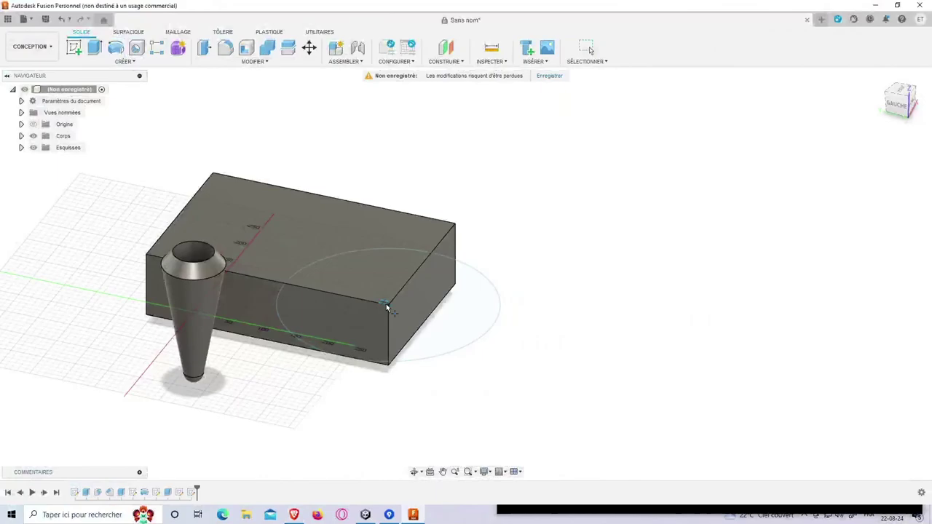
click(388, 307)
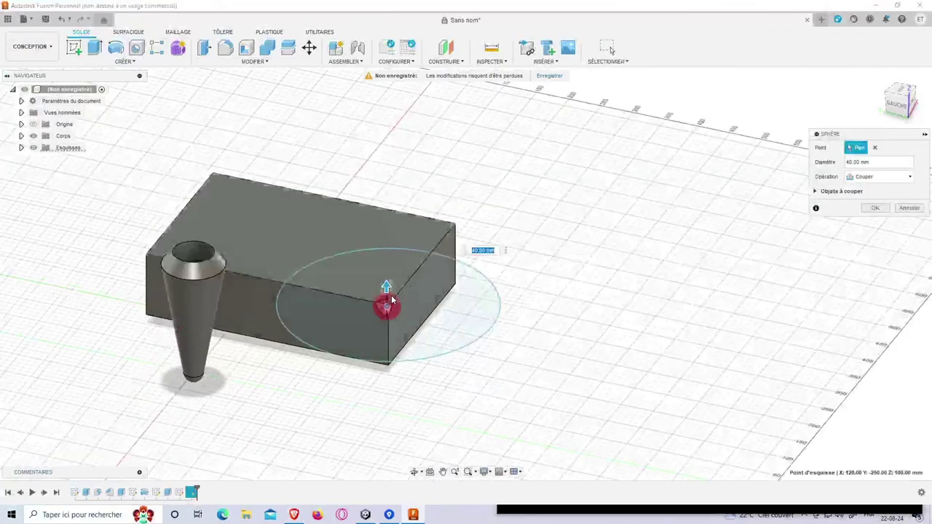
drag(387, 288, 393, 234)
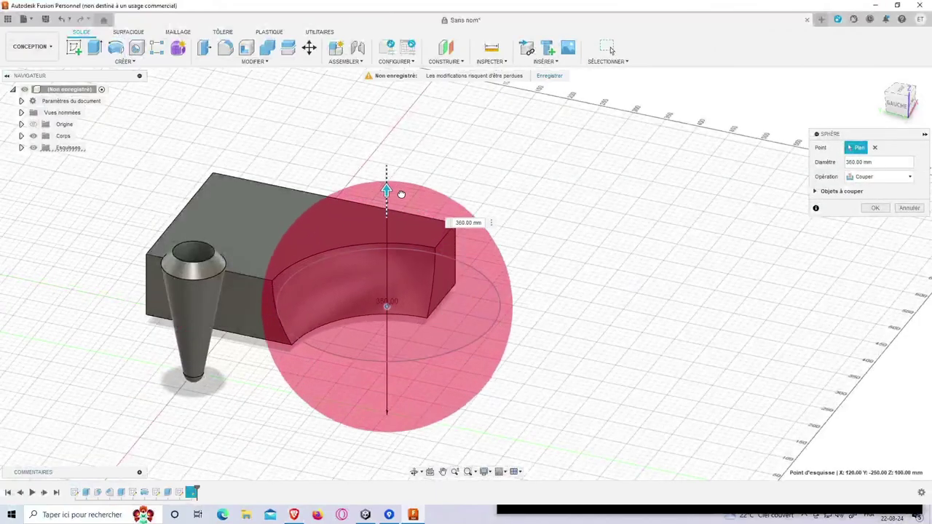
drag(393, 234, 394, 249)
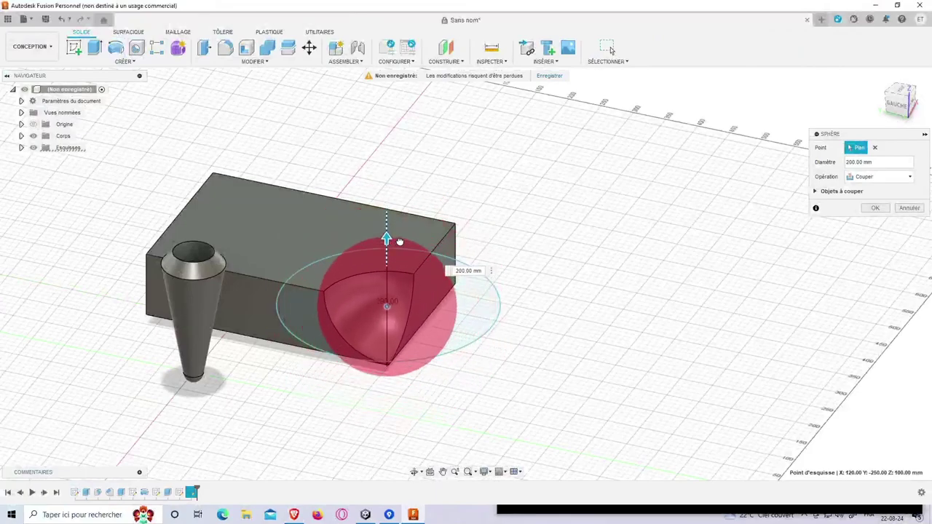
middle_drag(292, 253, 341, 273)
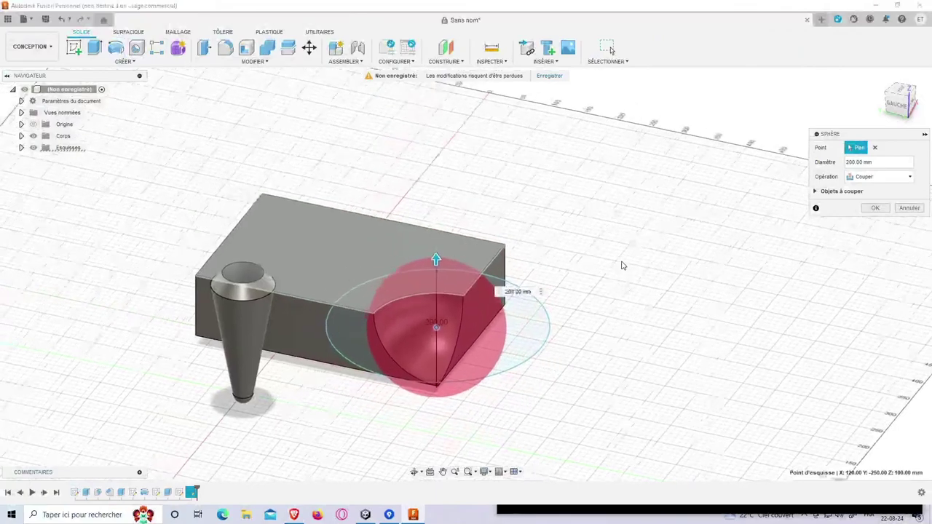
click(879, 209)
mouse_move(536, 318)
shift+middle_down()
mouse_move(604, 291)
mouse_move(519, 301)
mouse_move(482, 323)
mouse_move(533, 323)
mouse_move(574, 301)
shift+middle_up()
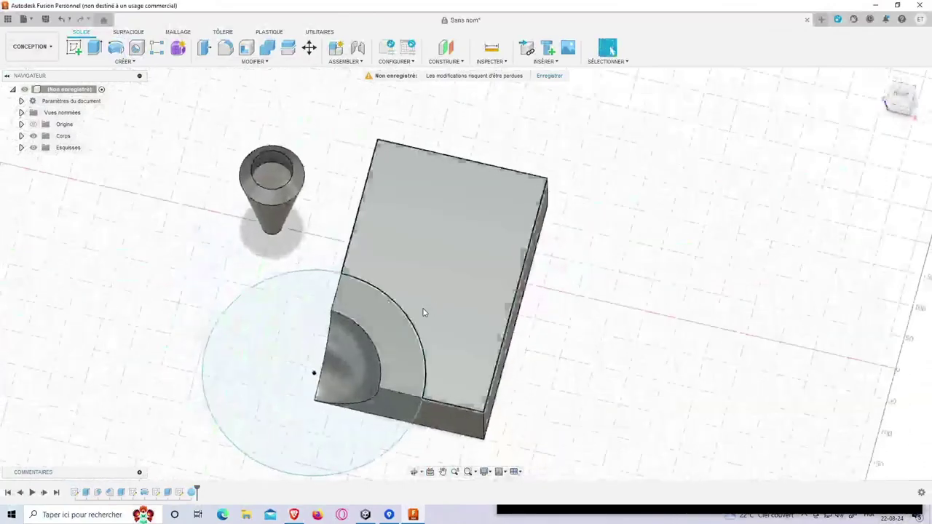
shift+middle_drag(595, 376, 319, 324)
Step: Extrude the large circle and wedge regions 140 mm downward as an Intersect operation
key(e)
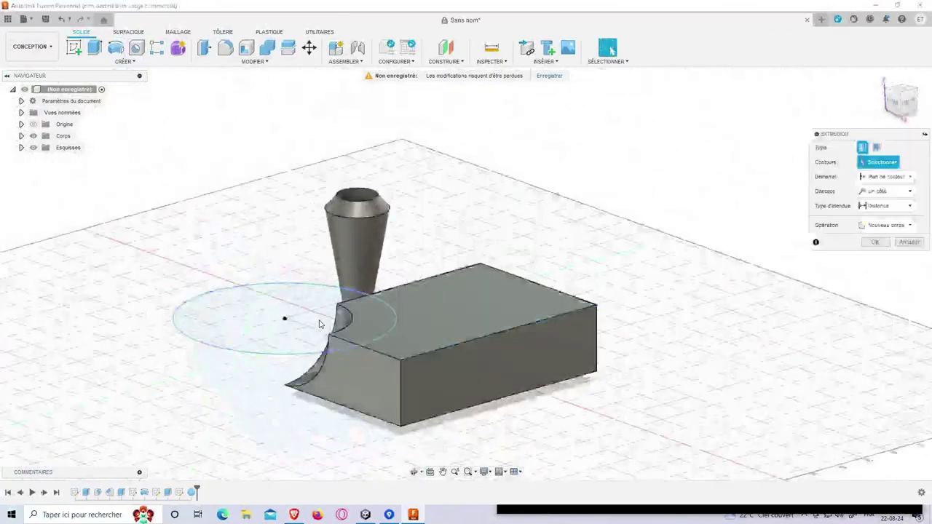
click(304, 311)
click(361, 320)
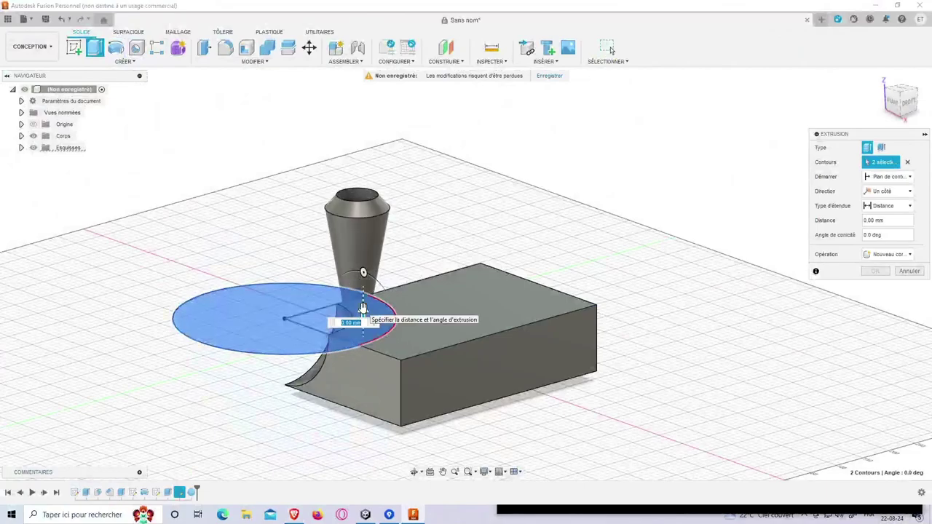
drag(363, 312, 363, 421)
click(906, 252)
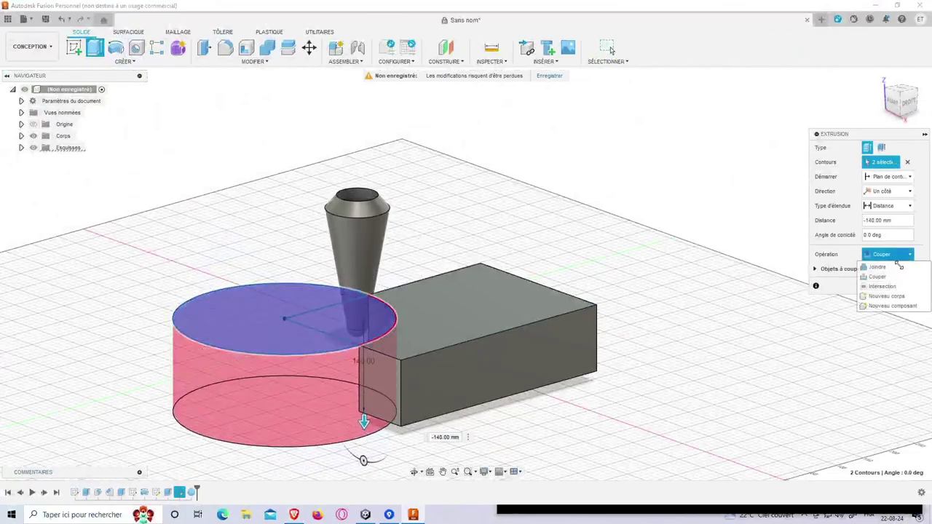
click(888, 271)
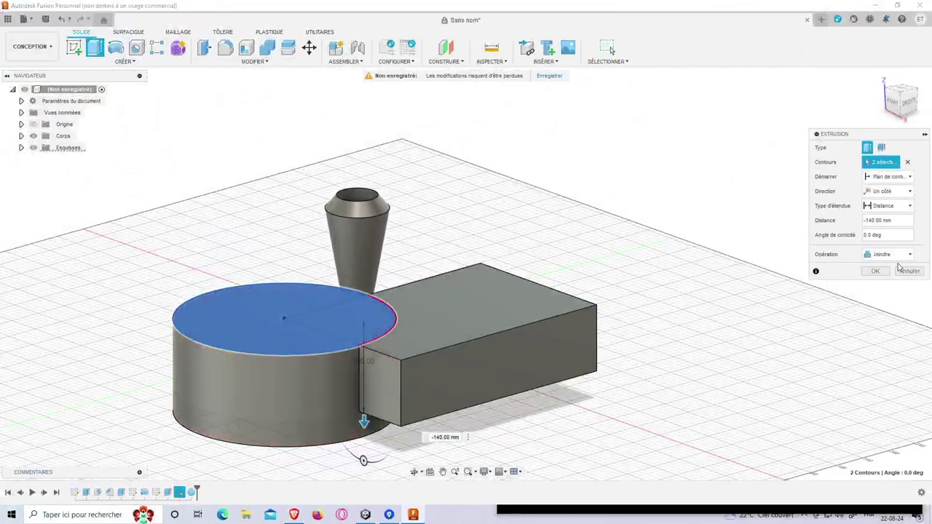
click(906, 253)
click(895, 279)
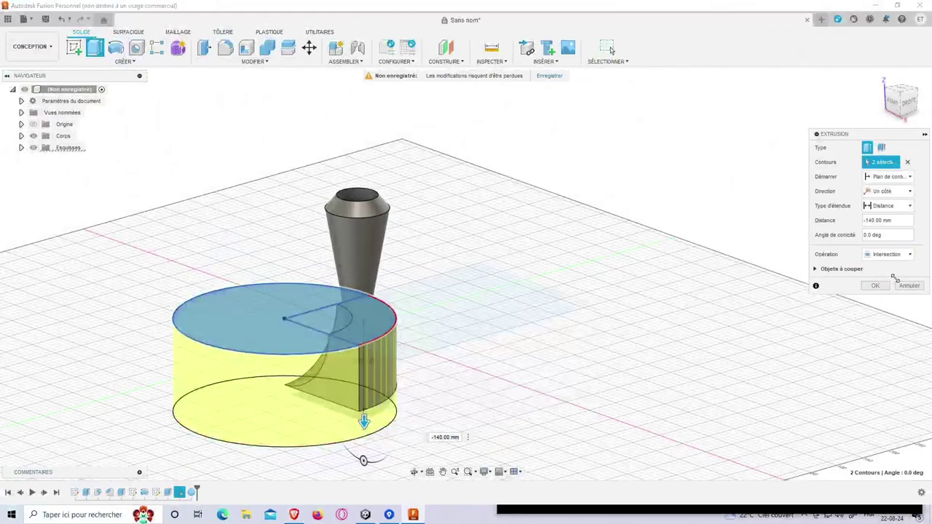
click(875, 285)
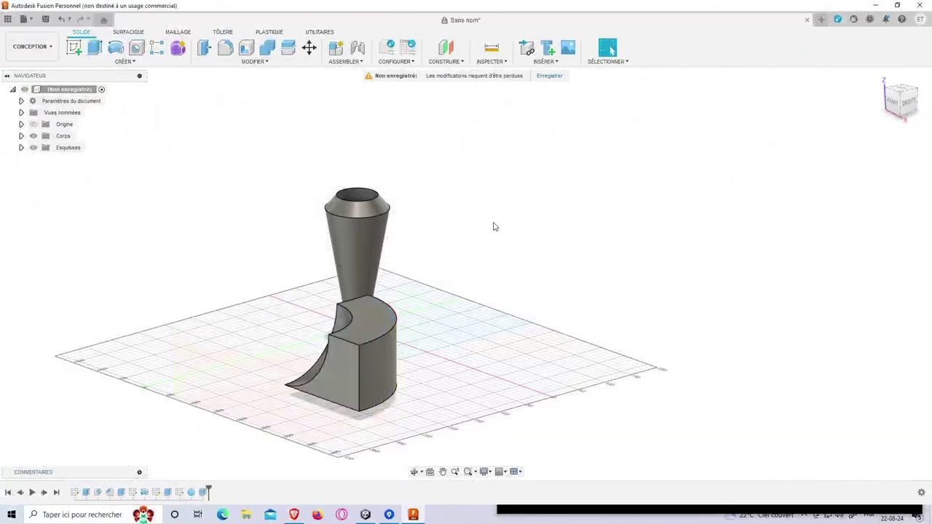
mouse_move(493, 226)
shift+middle_down()
mouse_move(653, 228)
mouse_move(591, 260)
shift+middle_up()
scroll(571, 353, up, 2)
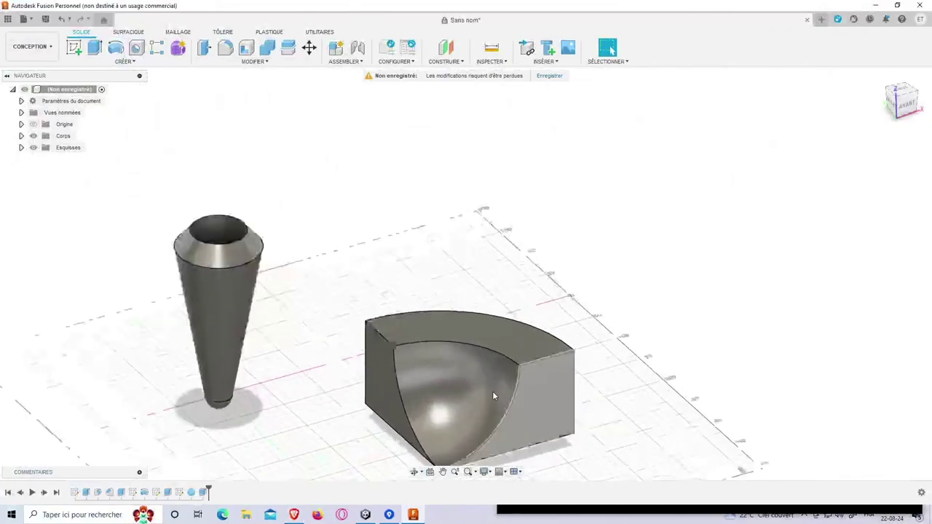
click(255, 63)
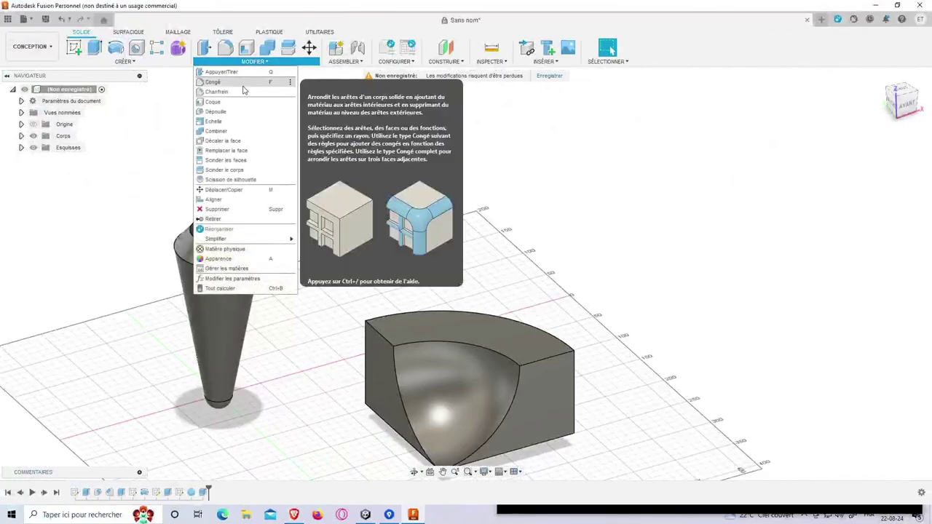
click(216, 92)
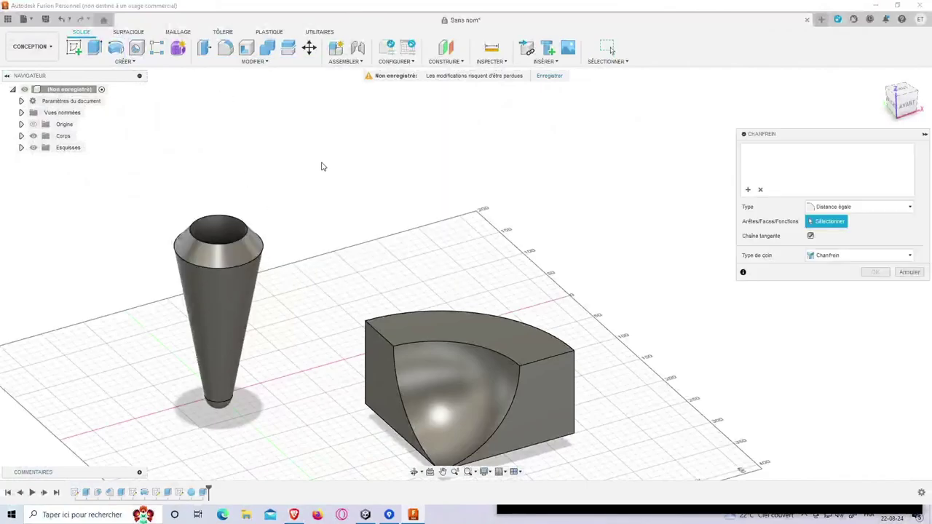
click(480, 346)
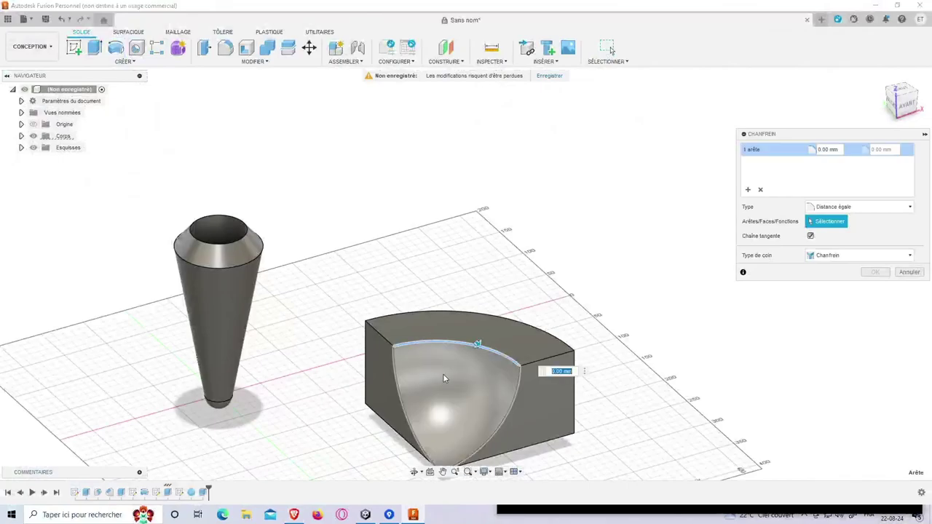
click(400, 403)
click(512, 404)
text(1)
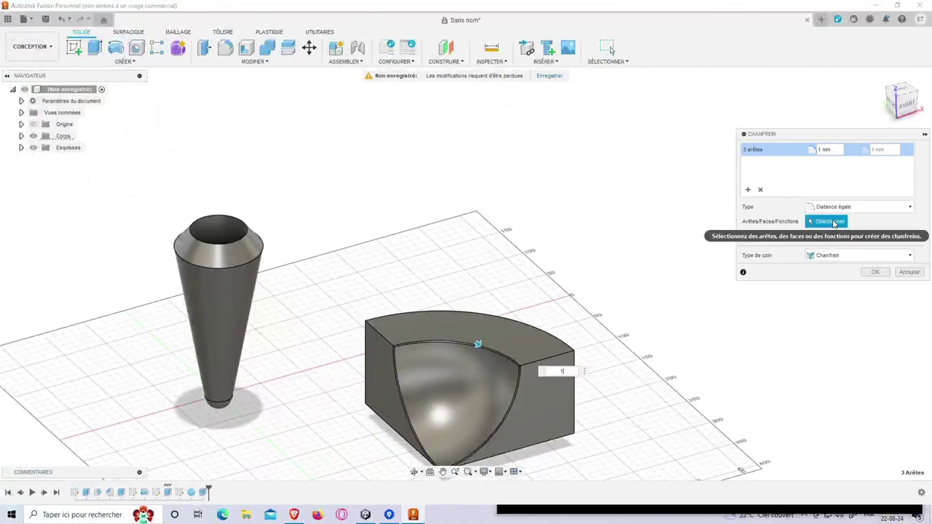
text(3)
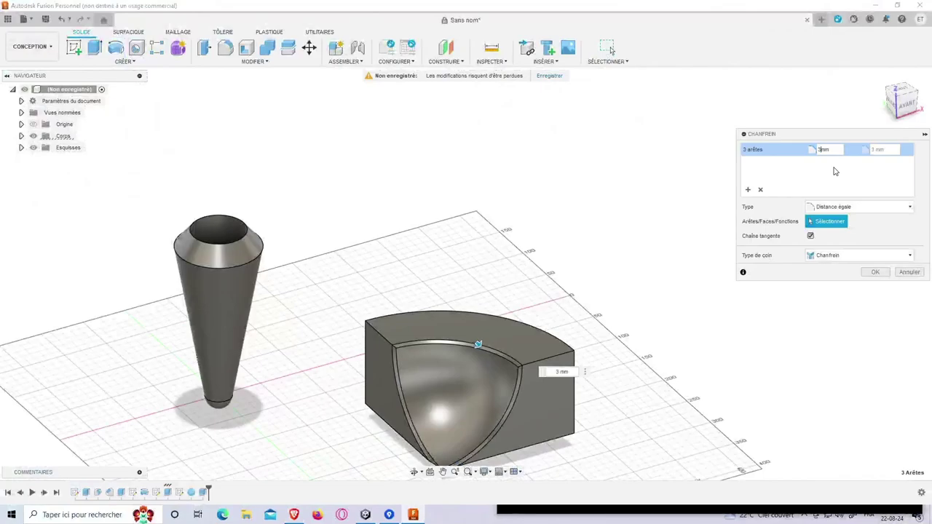
key(BackSpace)
text(10)
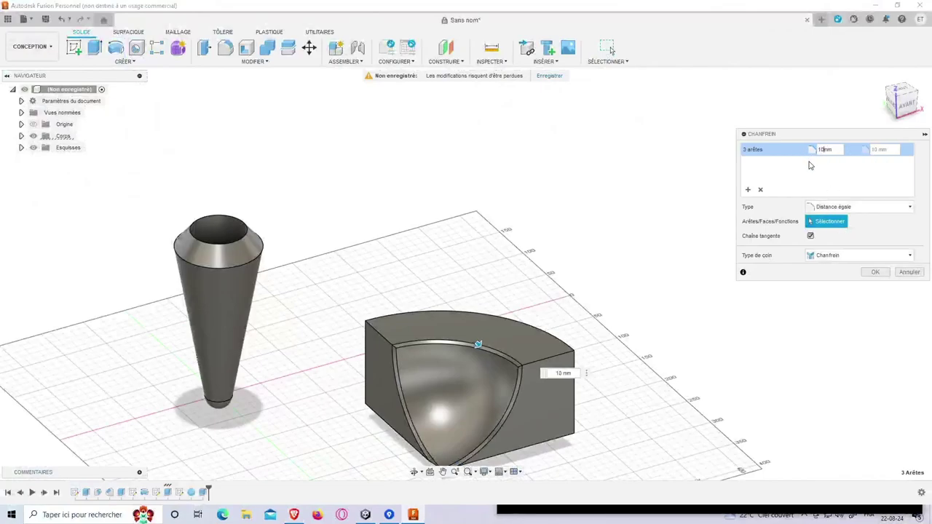
click(876, 272)
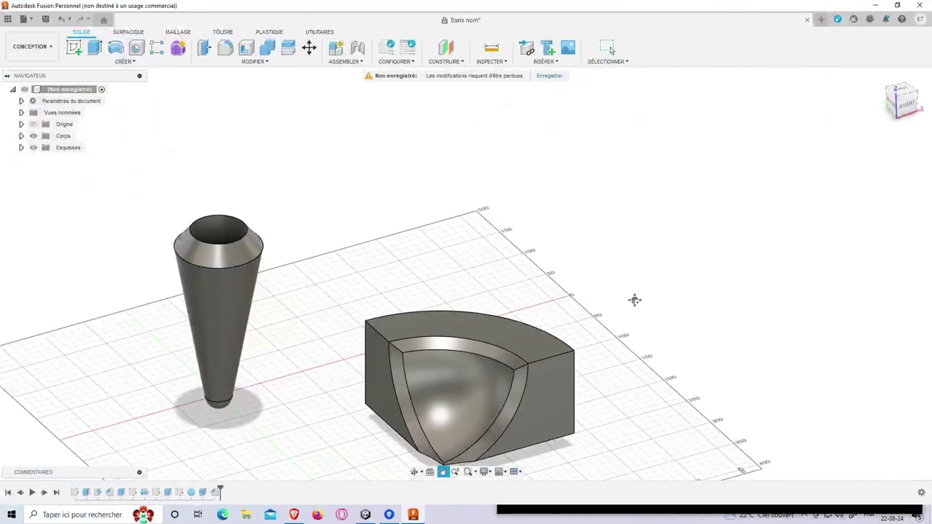
mouse_move(634, 300)
shift+middle_down()
mouse_move(547, 257)
mouse_move(528, 292)
mouse_move(572, 327)
mouse_move(653, 254)
mouse_move(701, 274)
mouse_move(674, 297)
mouse_move(585, 306)
shift+middle_up()
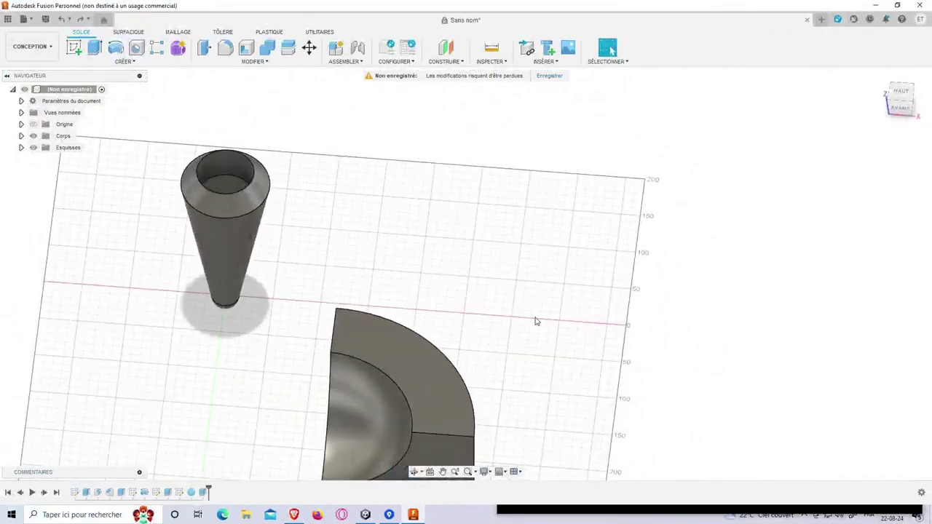
shift+middle_drag(535, 321, 539, 319)
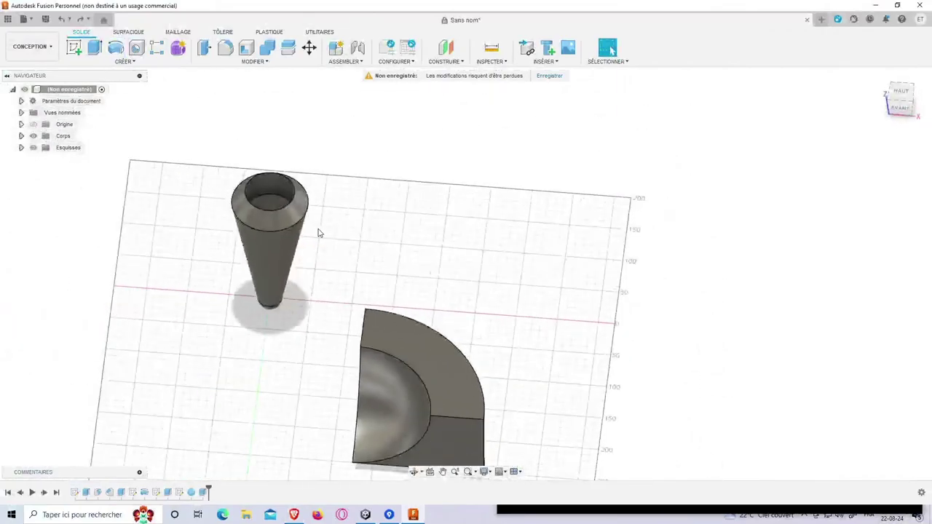
mouse_move(355, 243)
middle_down()
mouse_move(437, 229)
mouse_move(489, 246)
middle_up()
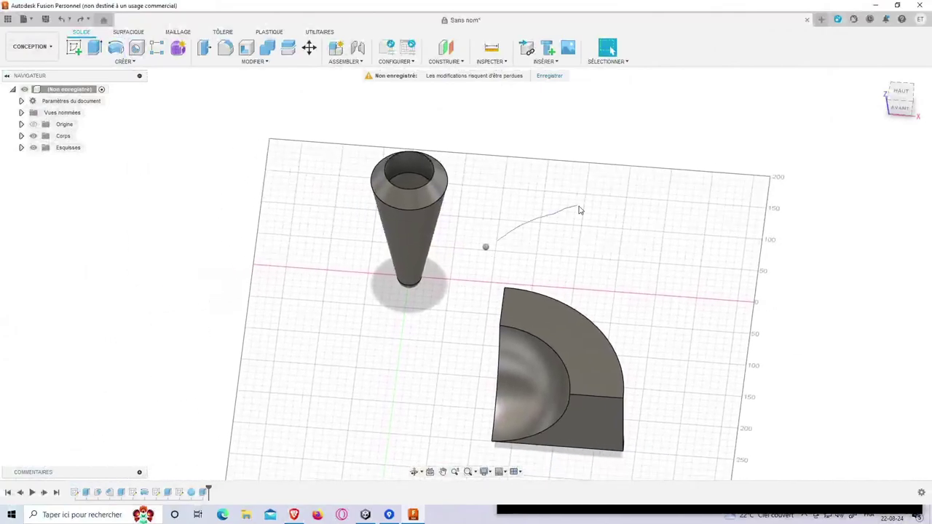
key(q)
mouse_move(576, 227)
shift+middle_down()
mouse_move(568, 239)
mouse_move(647, 210)
mouse_move(595, 224)
mouse_move(514, 170)
mouse_move(464, 233)
mouse_move(638, 235)
mouse_move(610, 230)
mouse_move(572, 294)
shift+middle_up()
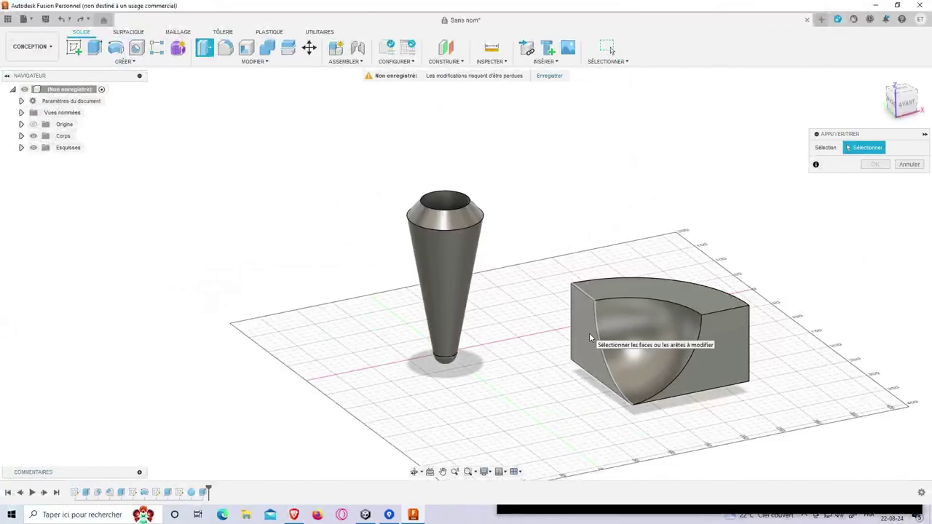
middle_drag(575, 288, 526, 247)
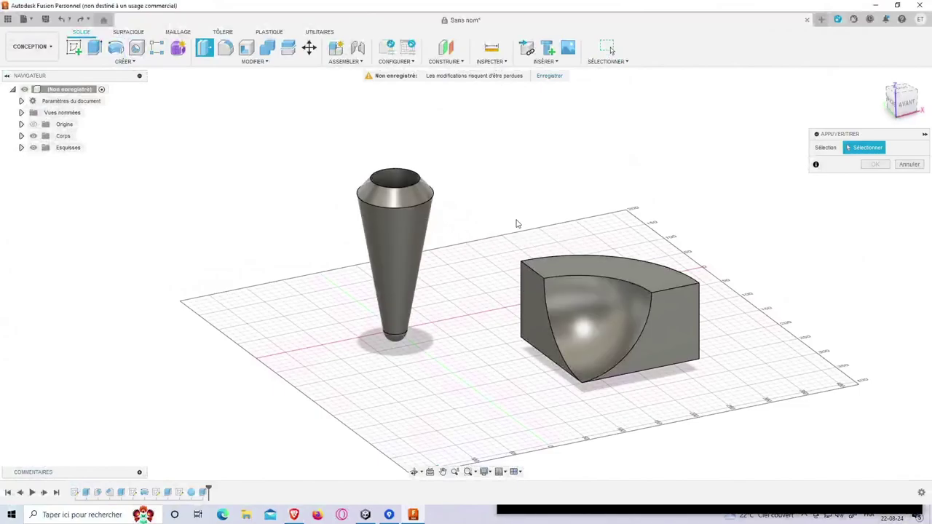
mouse_move(614, 163)
middle_down()
mouse_move(542, 184)
mouse_move(573, 193)
mouse_move(536, 202)
middle_up()
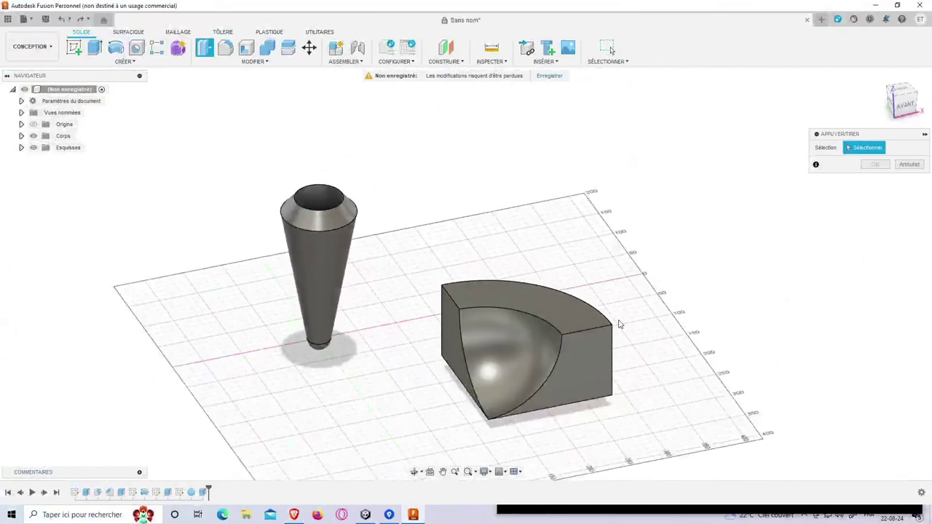
click(318, 222)
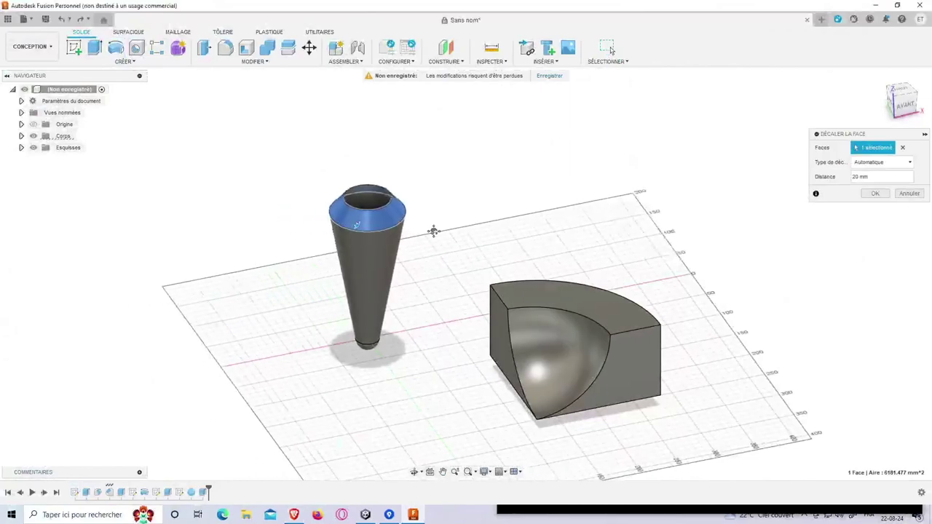
shift+middle_drag(430, 228, 441, 232)
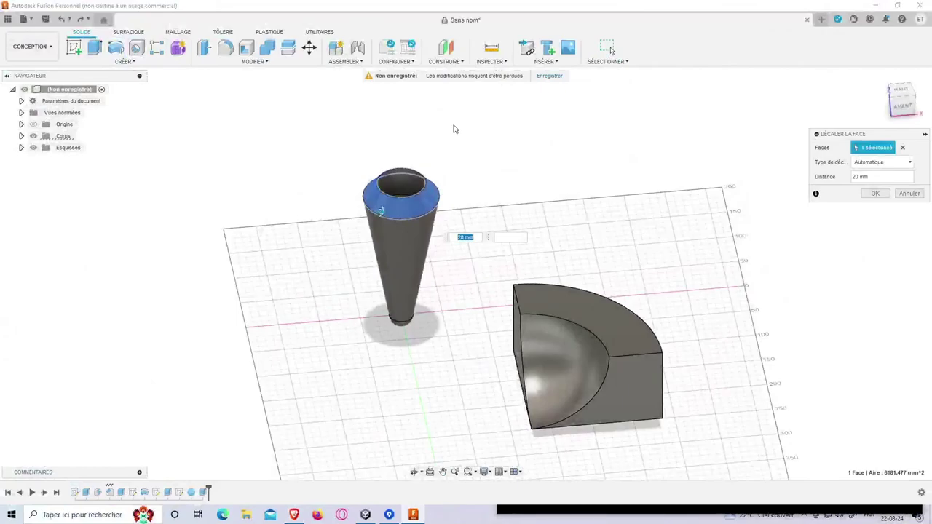
click(905, 192)
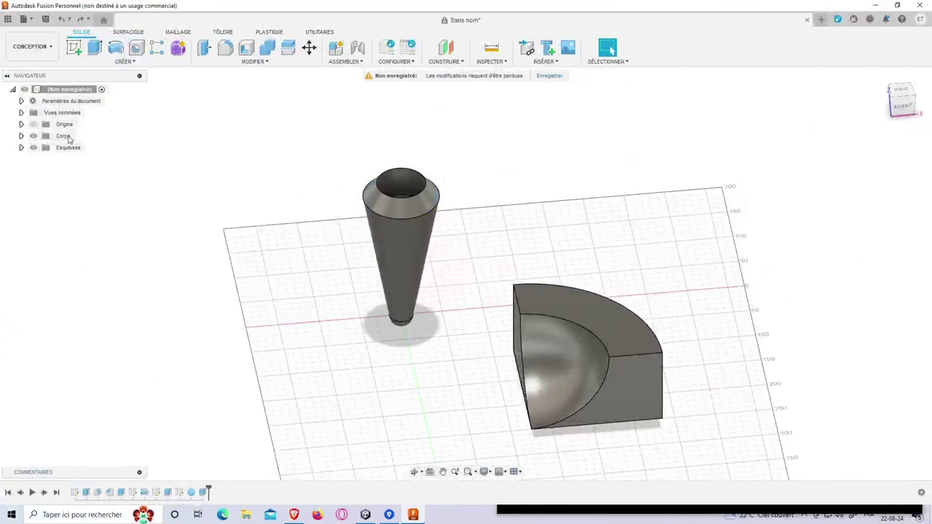
Step: Rename body Corps1 to Torche and bring up its Save As Mesh settings
click(21, 136)
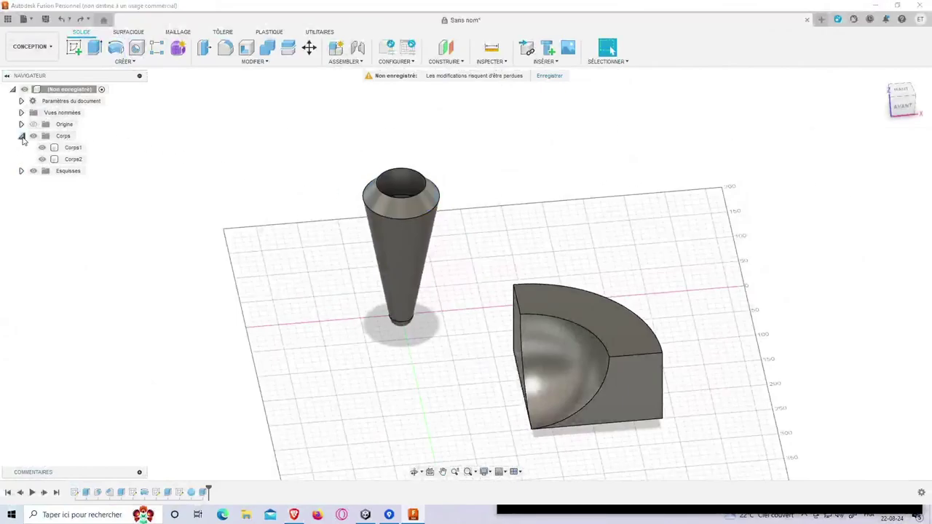
click(79, 152)
text(Torch)
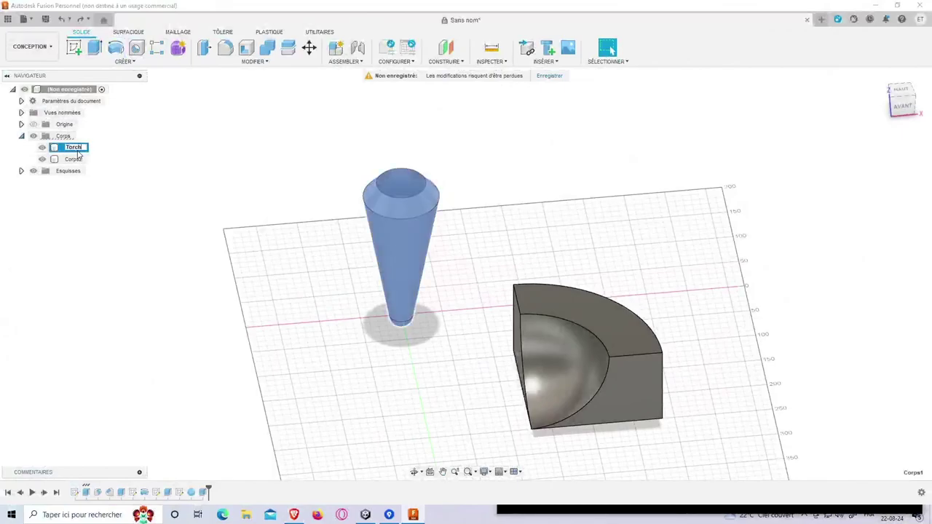
text(e)
key(Return)
right_click(78, 152)
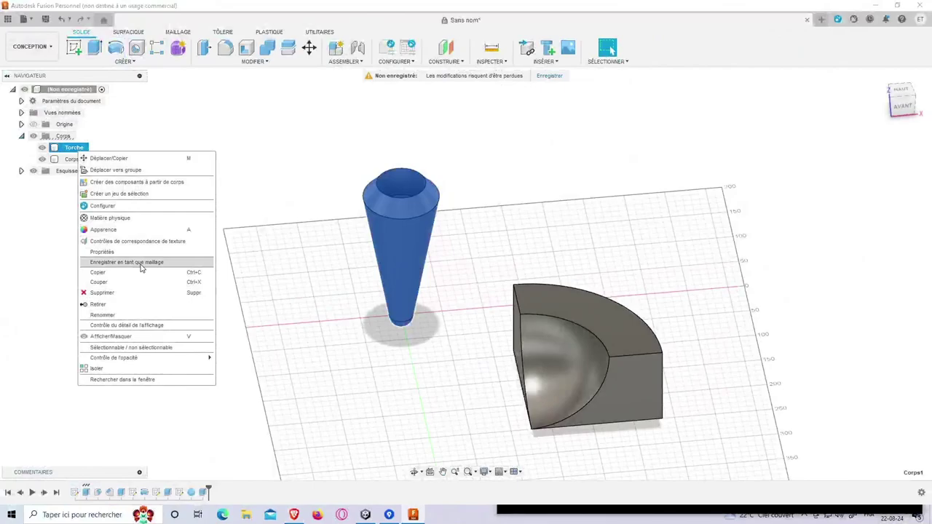
click(141, 263)
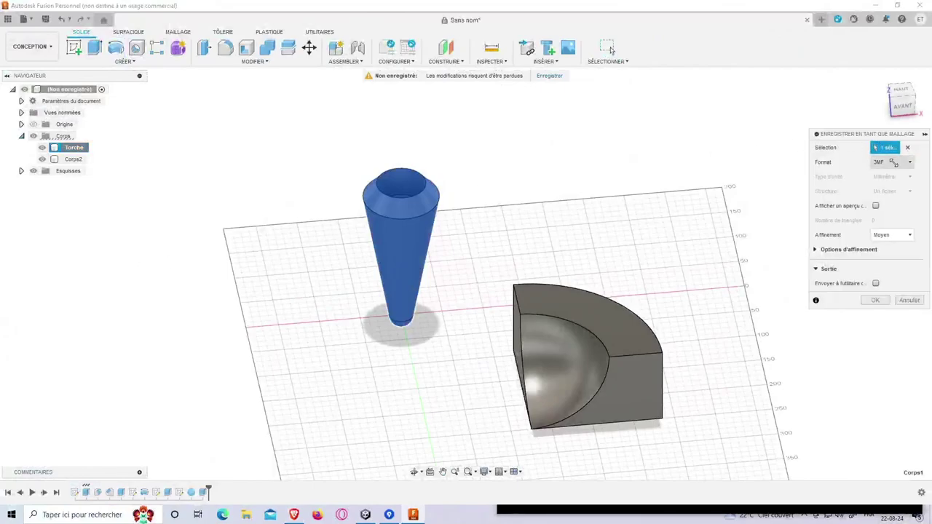
Step: Set the mesh export format to OBJ and confirm the settings
click(894, 163)
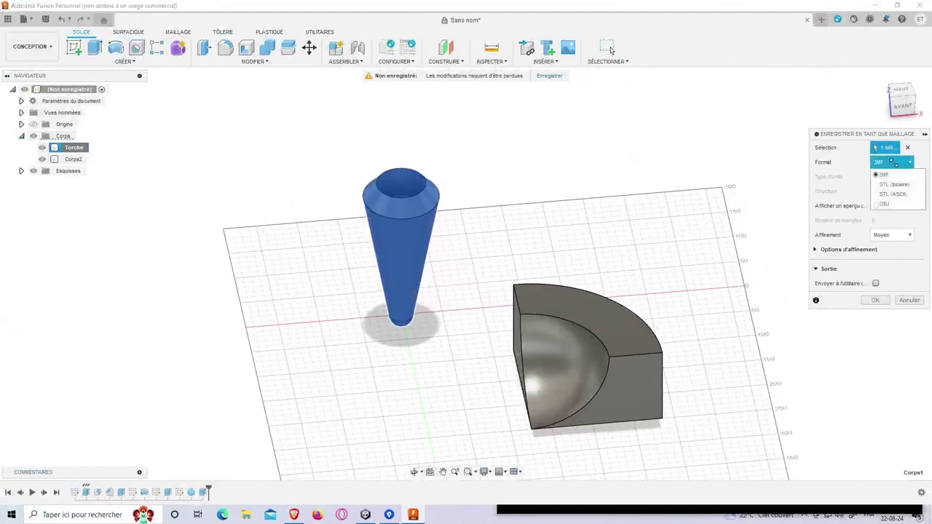
click(883, 204)
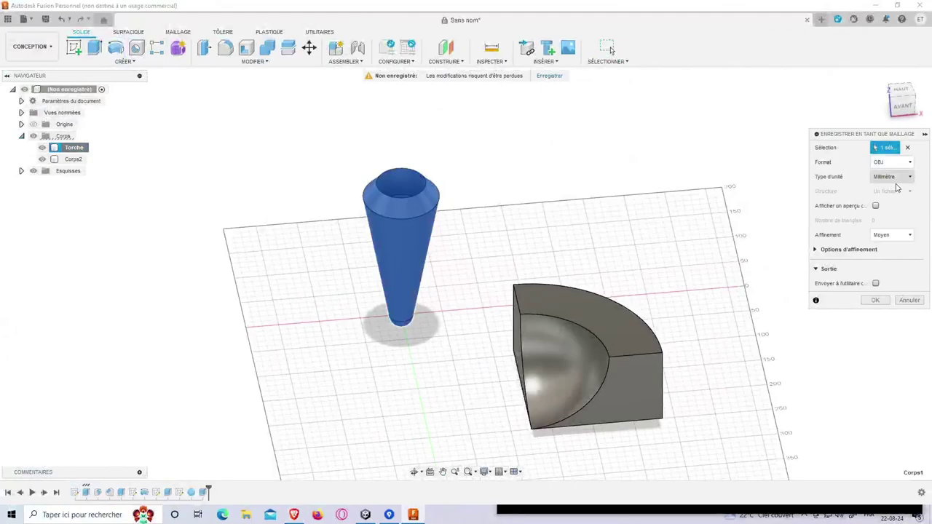
click(876, 301)
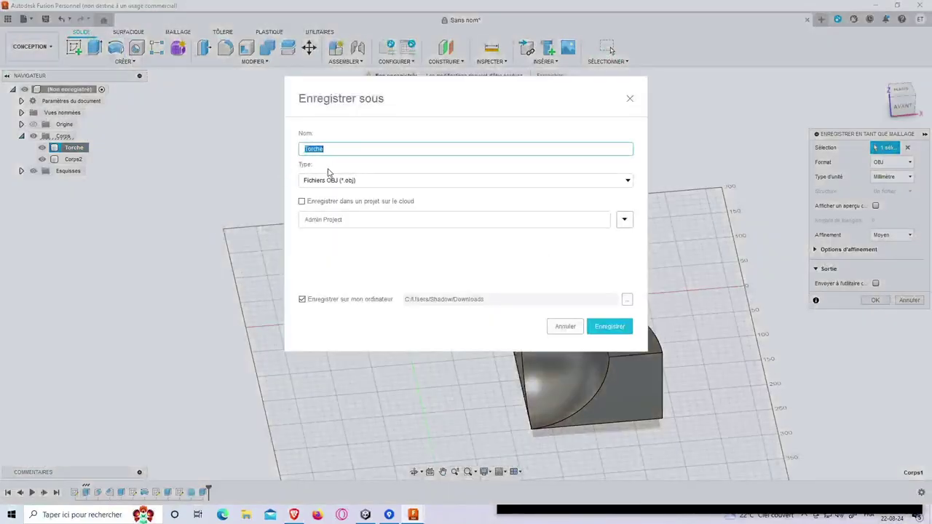
Step: Browse to C:/U/Git/2024_08_22_InstallApplicationDemo/Assets/00_Project/3D
click(623, 221)
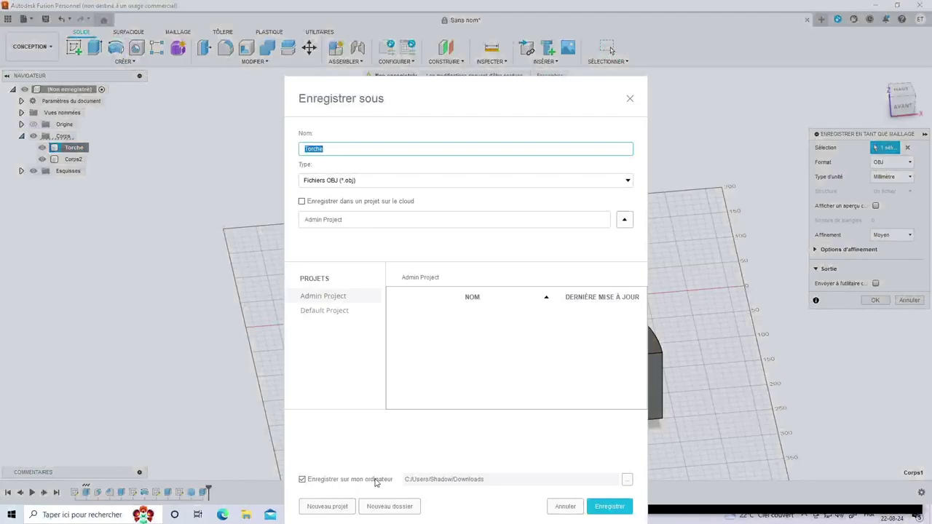
click(629, 478)
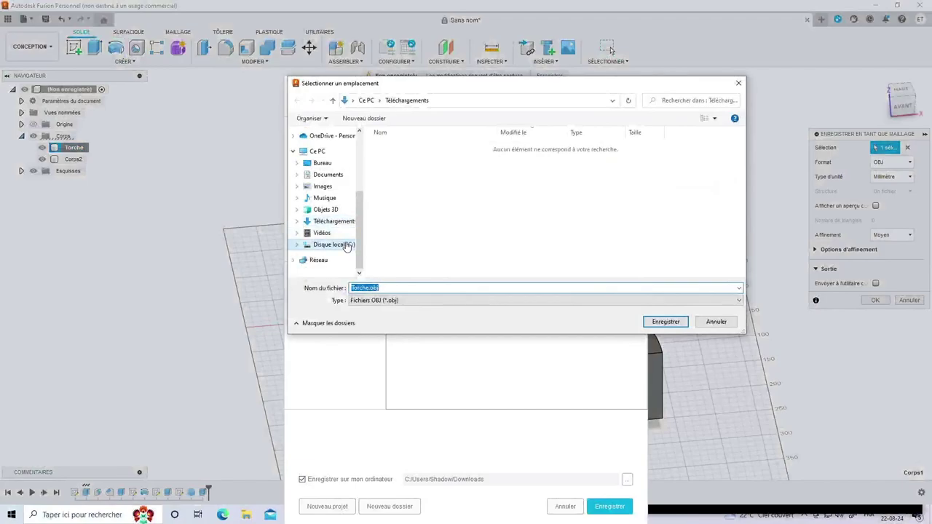
click(347, 246)
double_click(404, 219)
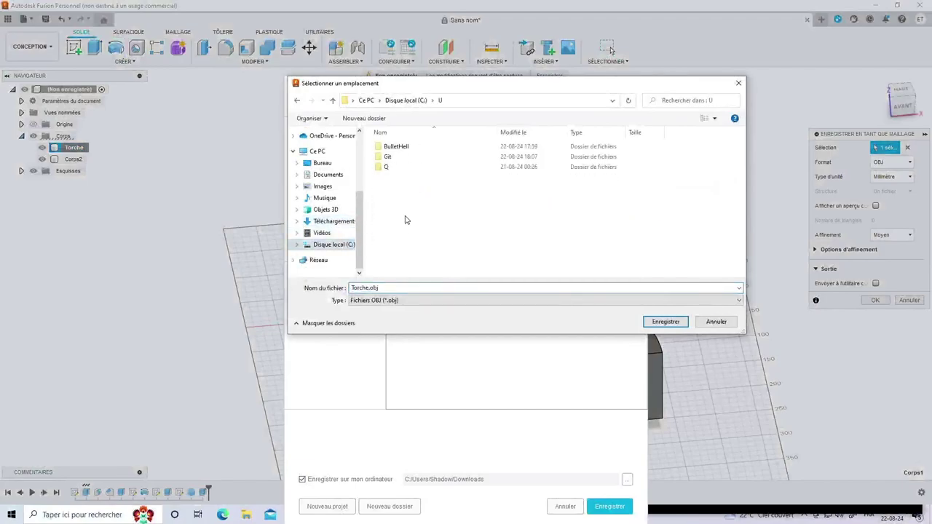
double_click(407, 160)
double_click(410, 157)
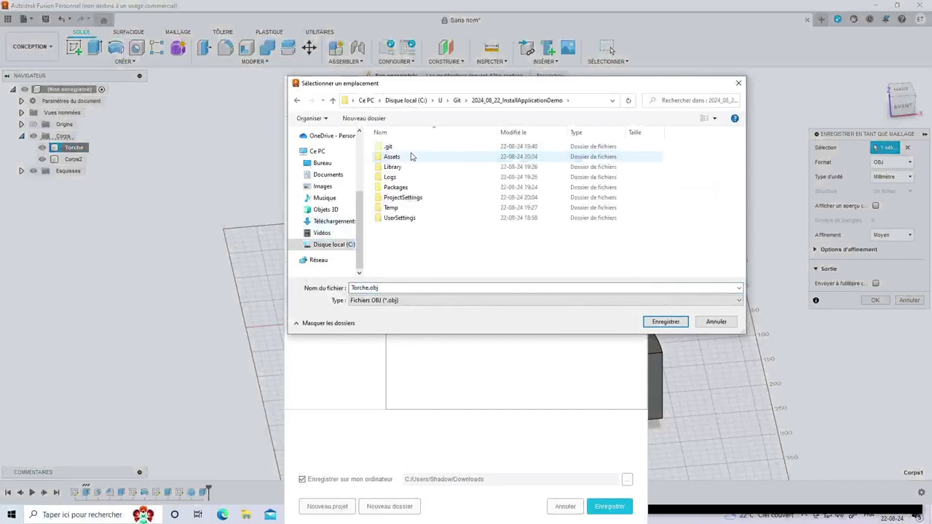
double_click(411, 157)
double_click(415, 148)
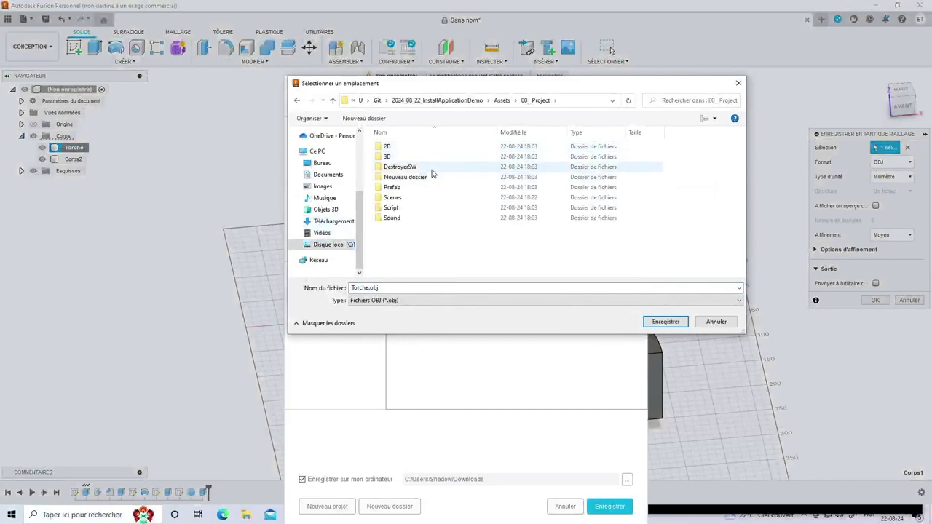
double_click(404, 156)
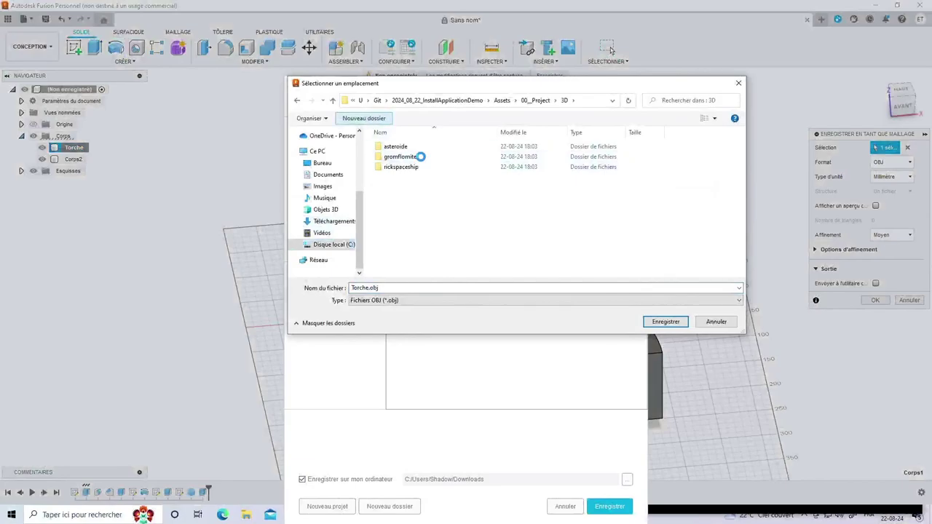
Step: Create a Fusion360 folder there and save Torche.obj inside it
text(Fusion360)
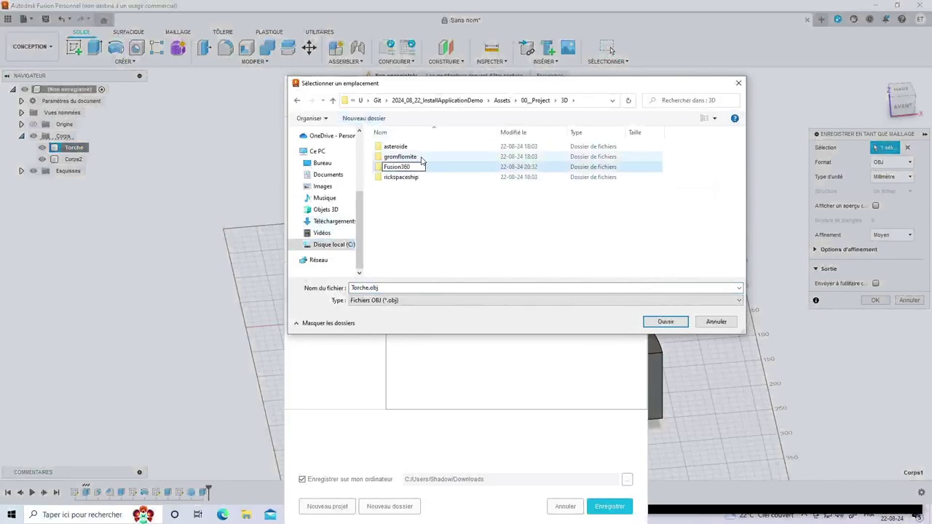
key(Return)
double_click(421, 158)
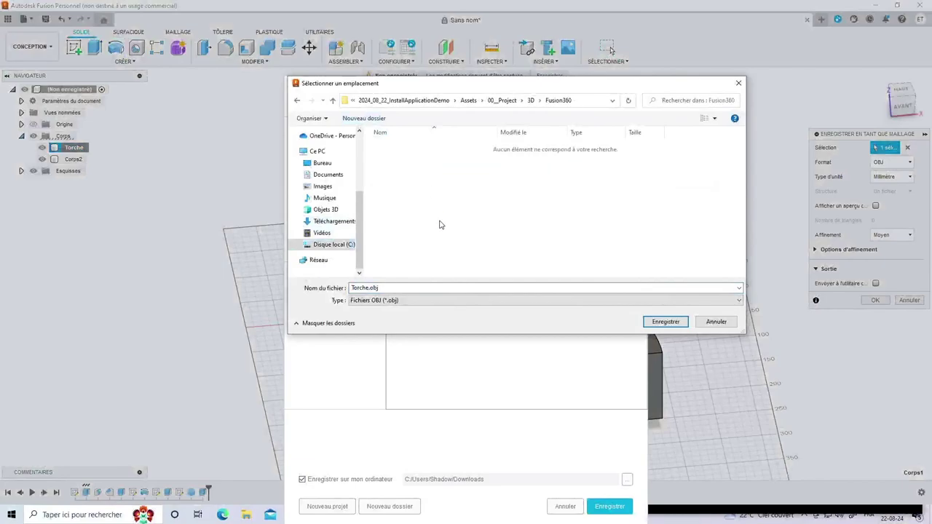
click(659, 321)
click(610, 506)
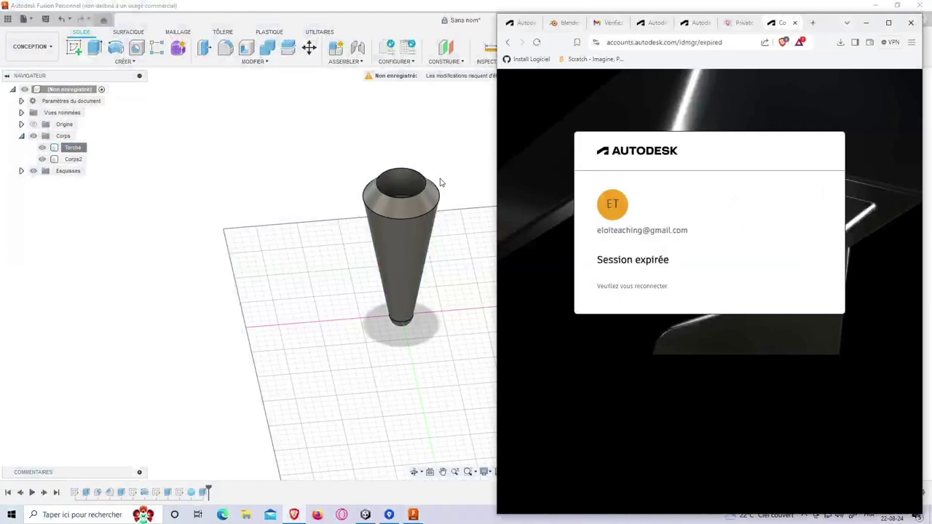
Step: Return from Fusion to the Unity editor
click(490, 169)
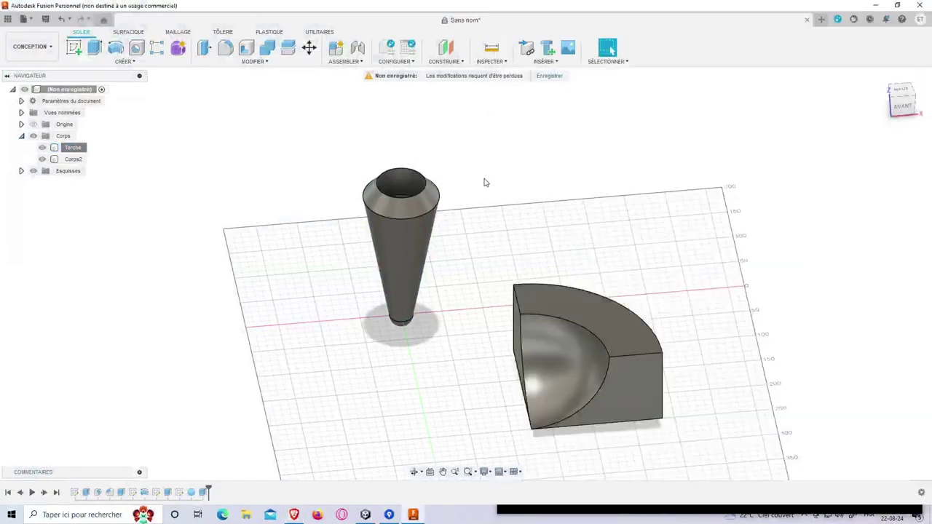
key(alt+Tab)
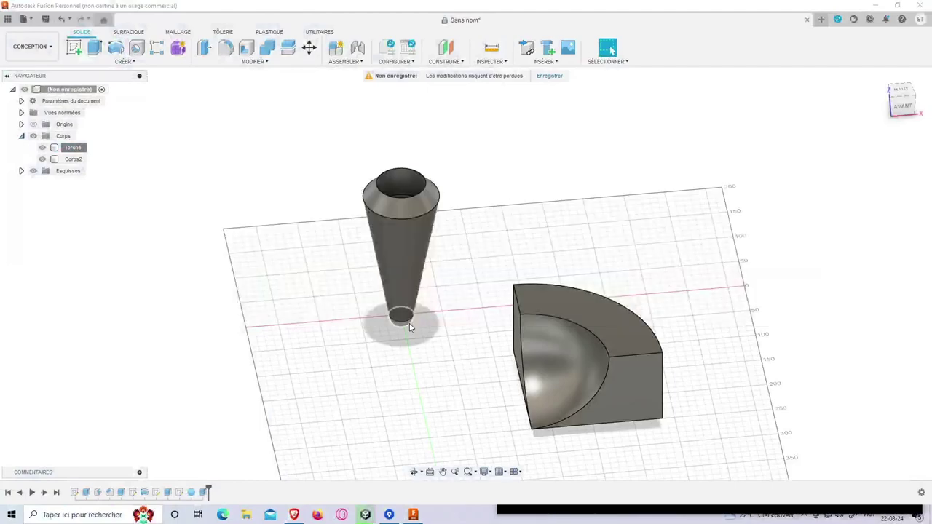
click(365, 515)
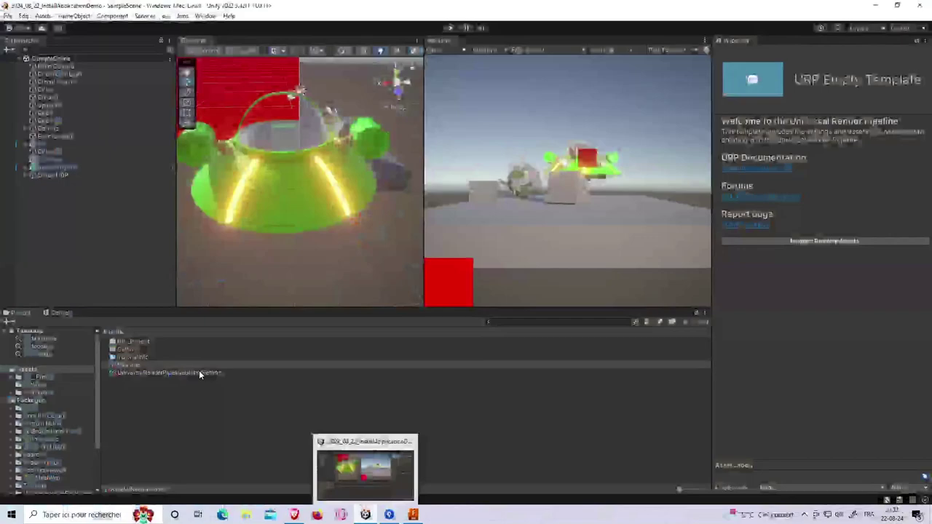
Step: Drag the Torche model from Assets/00_Project/3D/Fusion360 into SampleScene and frame it
click(73, 385)
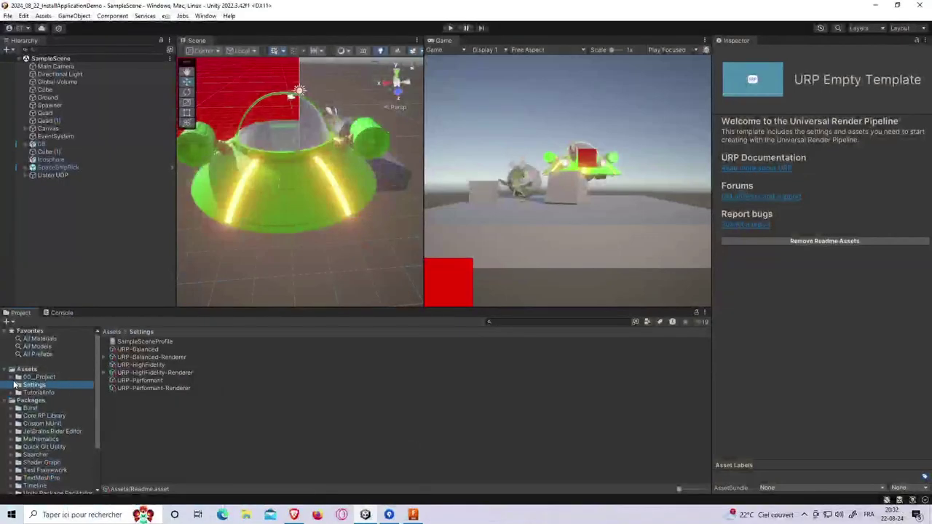
click(13, 378)
click(35, 393)
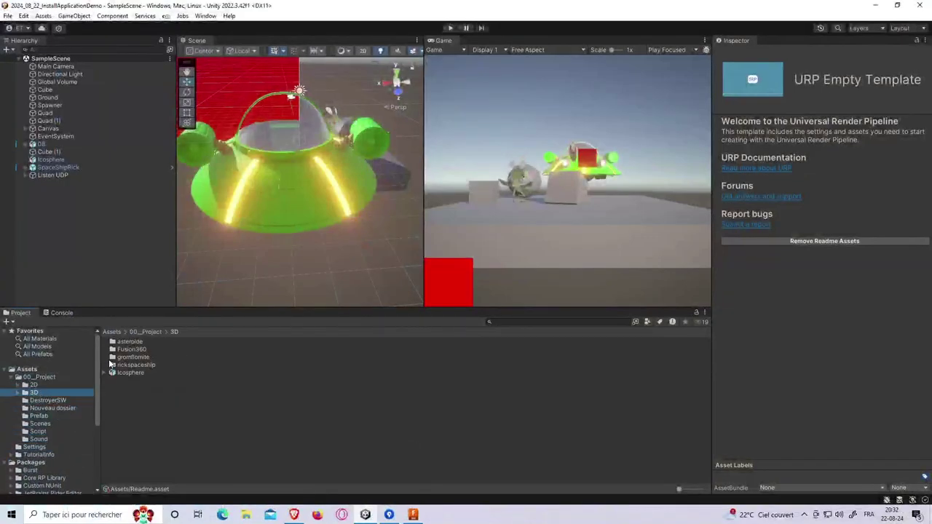
double_click(133, 350)
drag(134, 349, 344, 240)
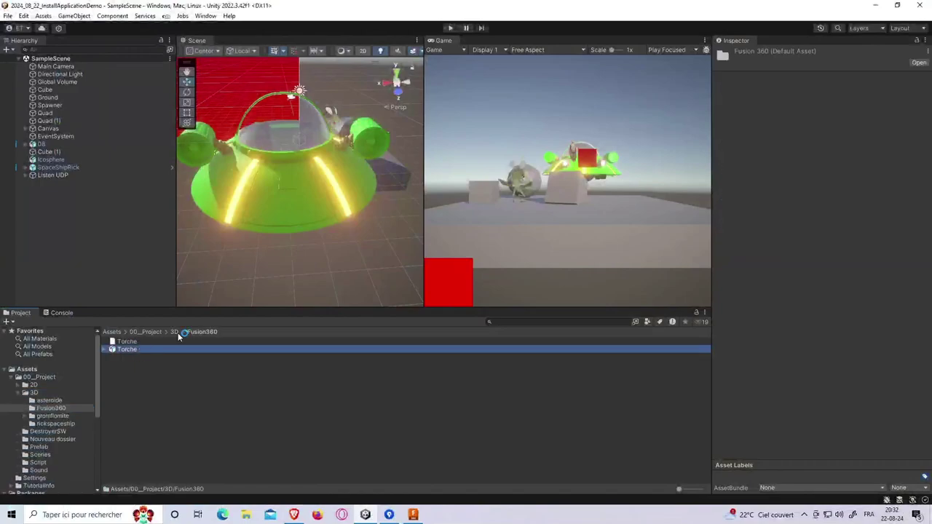
key(f)
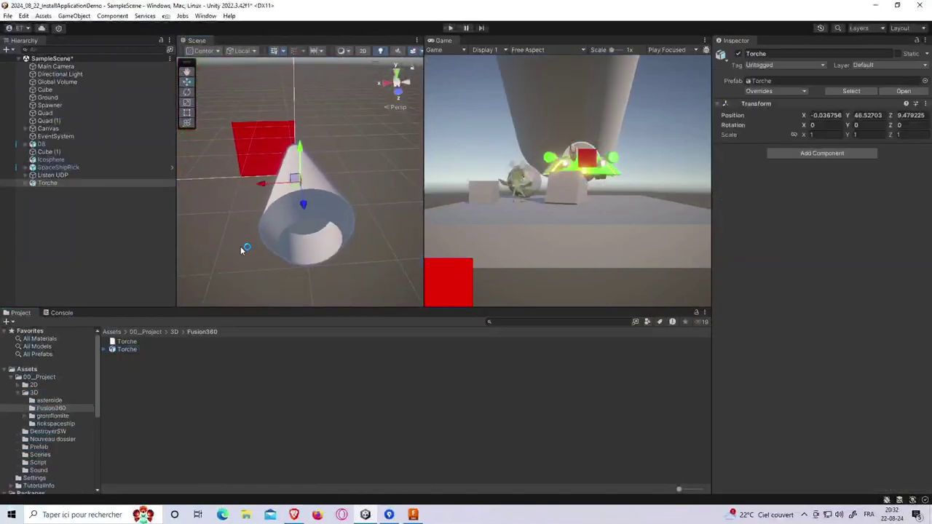
mouse_move(230, 250)
right_down()
mouse_move(285, 174)
mouse_move(270, 221)
mouse_move(274, 211)
right_up()
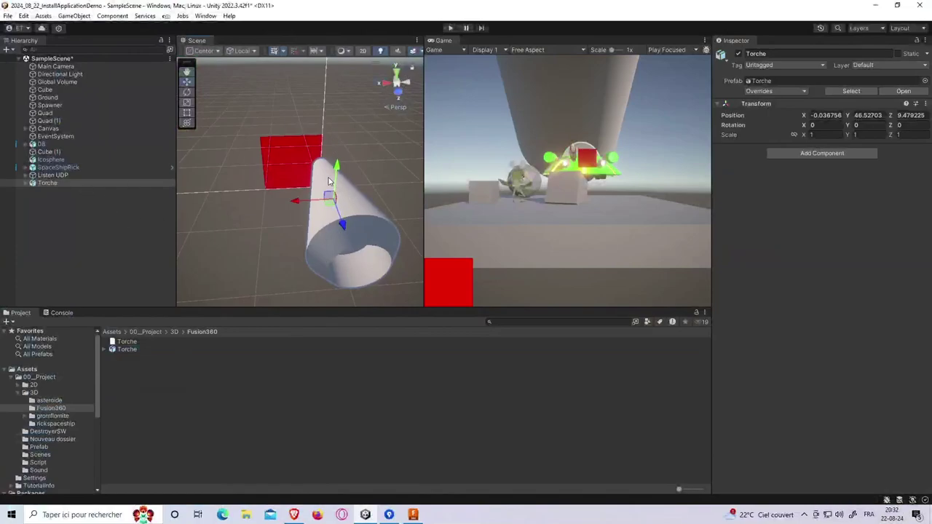
Step: Create an empty object named Torche Prefab and make Torche its child
click(59, 213)
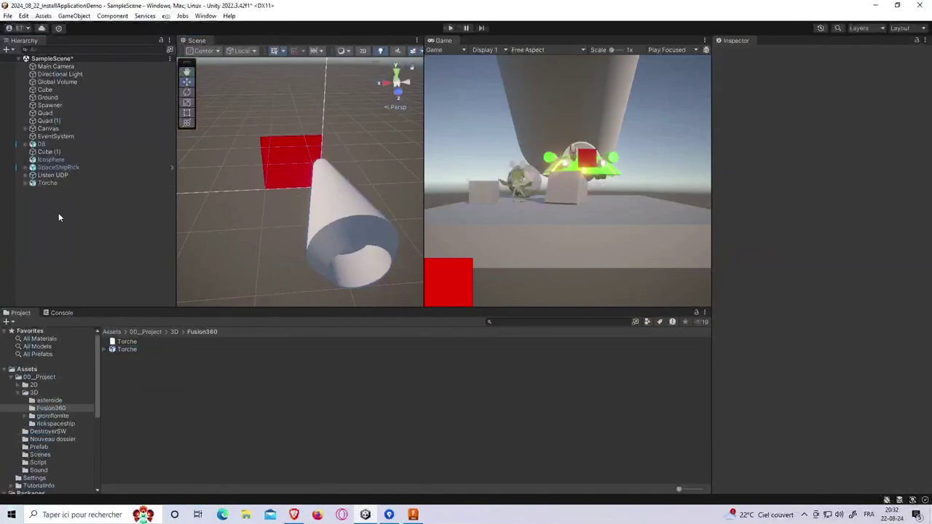
right_click(58, 213)
click(84, 337)
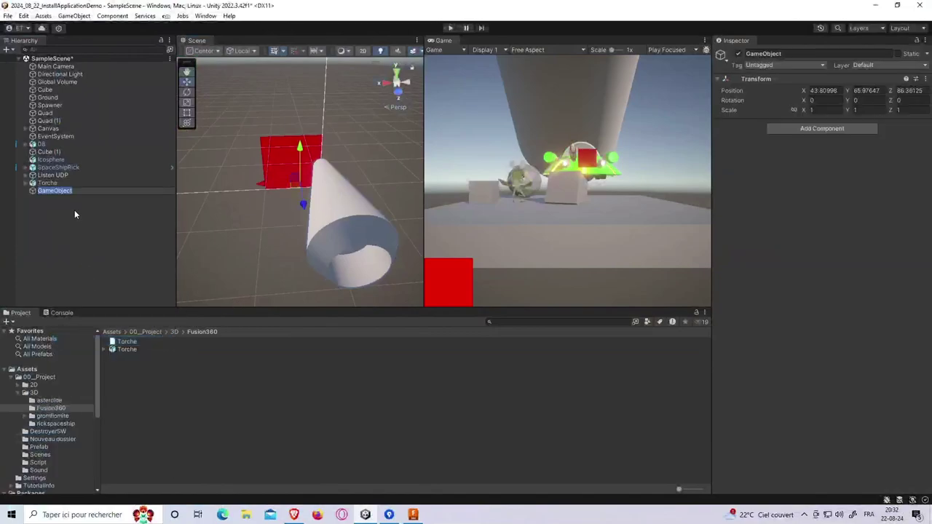
text(Tour)
text(fab)
key(Return)
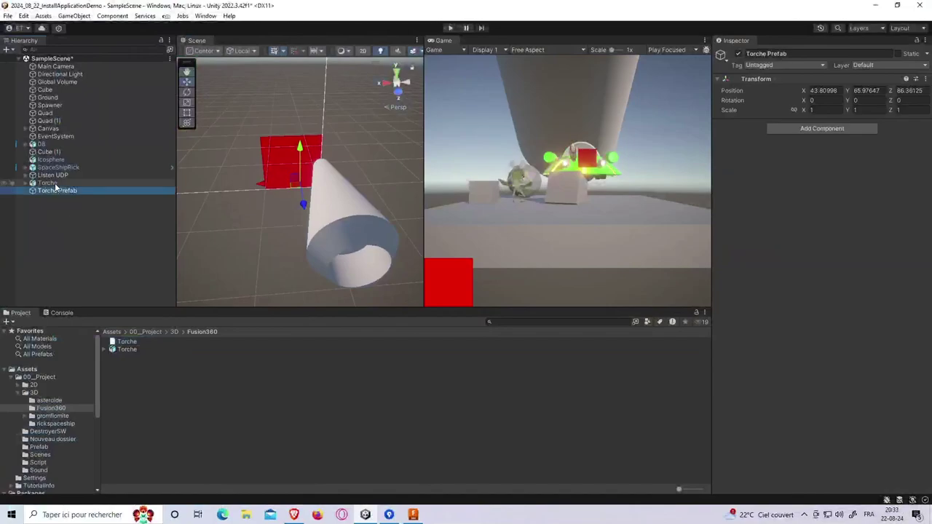
click(61, 183)
drag(61, 188, 73, 190)
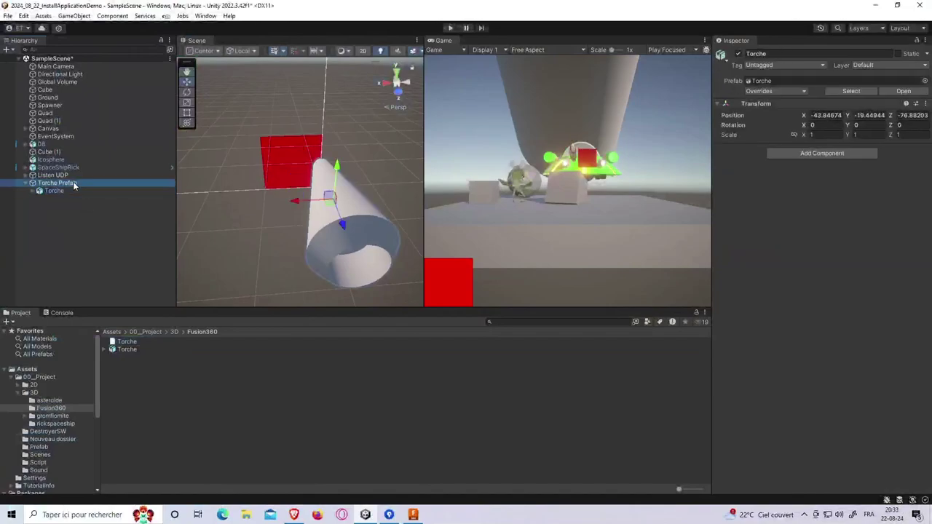
Step: Rotate Torche to -90° on X and scale it down to 0.22217
key(e)
mouse_move(359, 186)
mouse_down()
mouse_move(338, 89)
mouse_move(348, 61)
mouse_up()
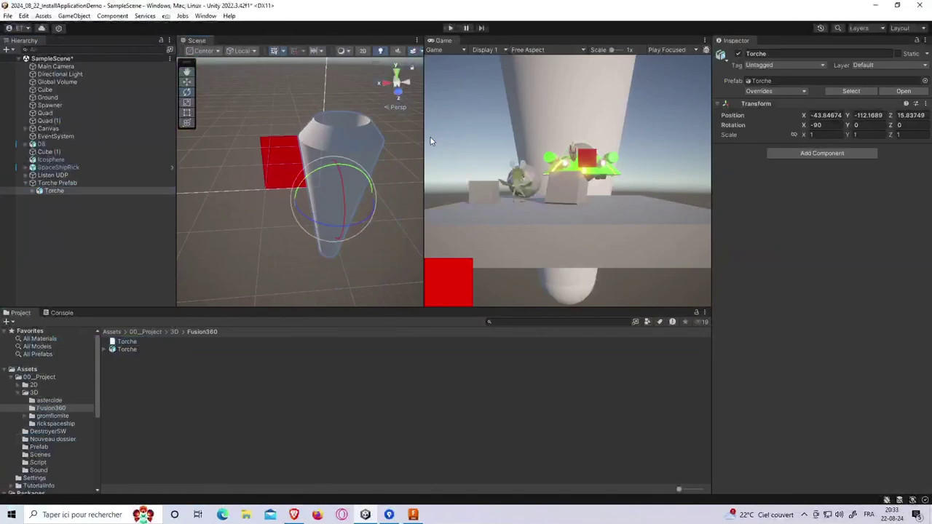
mouse_move(252, 211)
alt+mouse_down()
mouse_move(316, 192)
mouse_move(406, 192)
alt+mouse_up()
key(w)
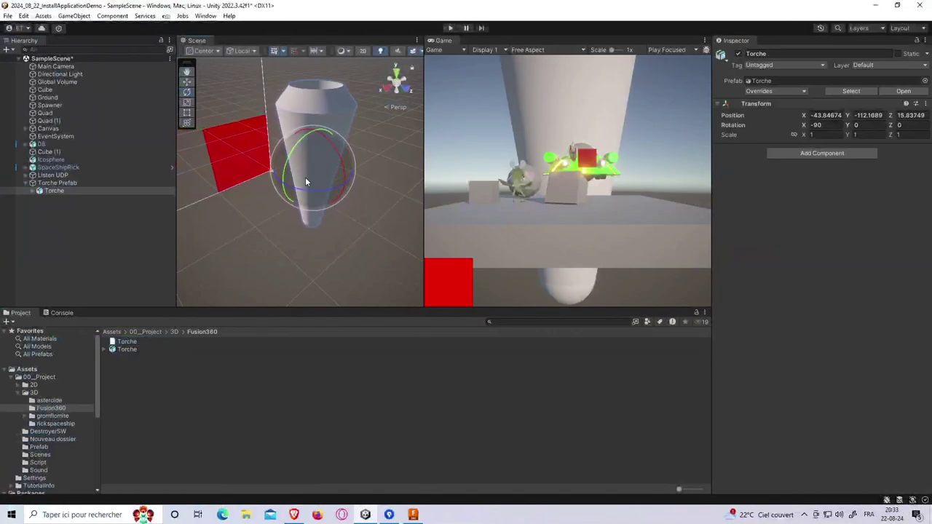
drag(313, 172, 292, 196)
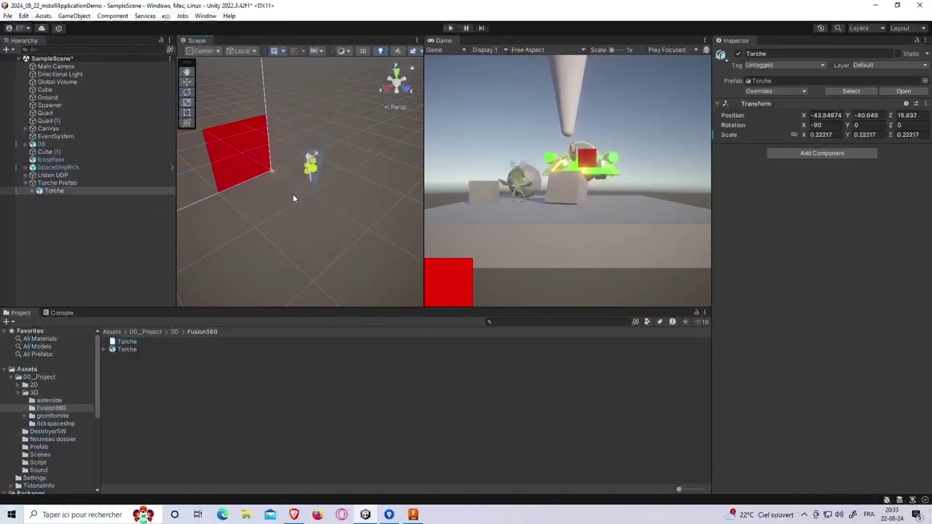
click(104, 184)
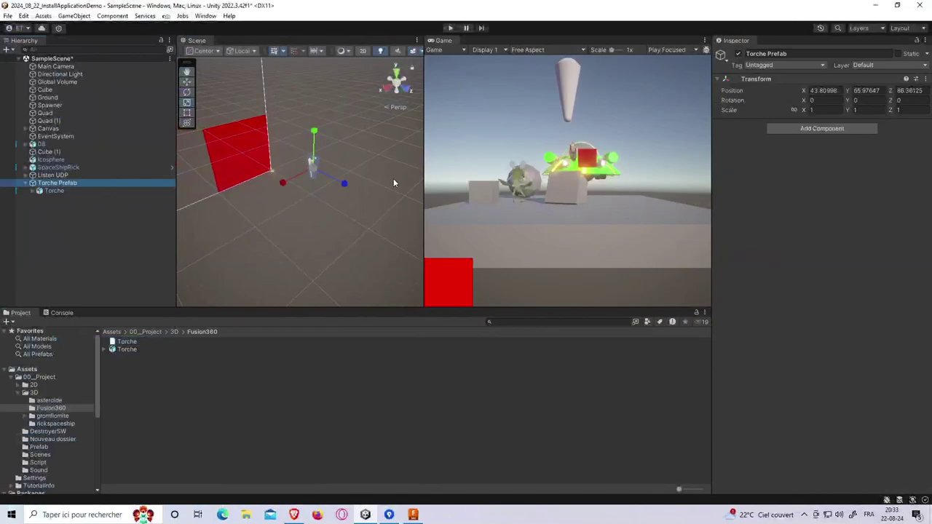
Step: Pan across the cone and block models in Fusion, then go back to Unity
key(alt+Tab)
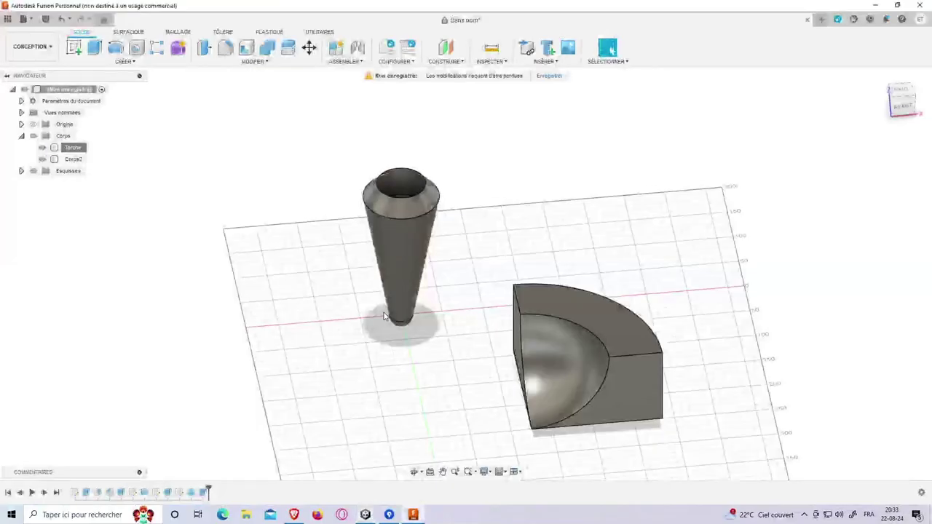
middle_drag(477, 272, 430, 236)
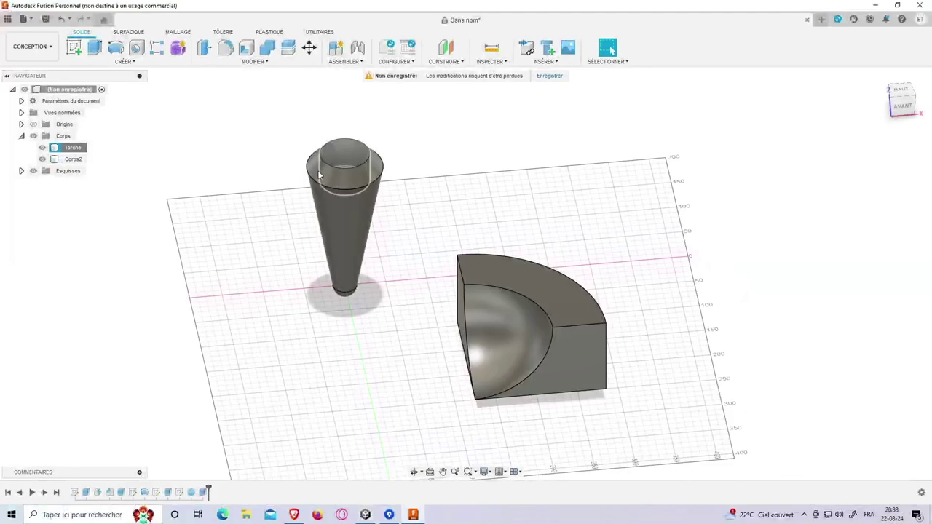
key(alt+Tab)
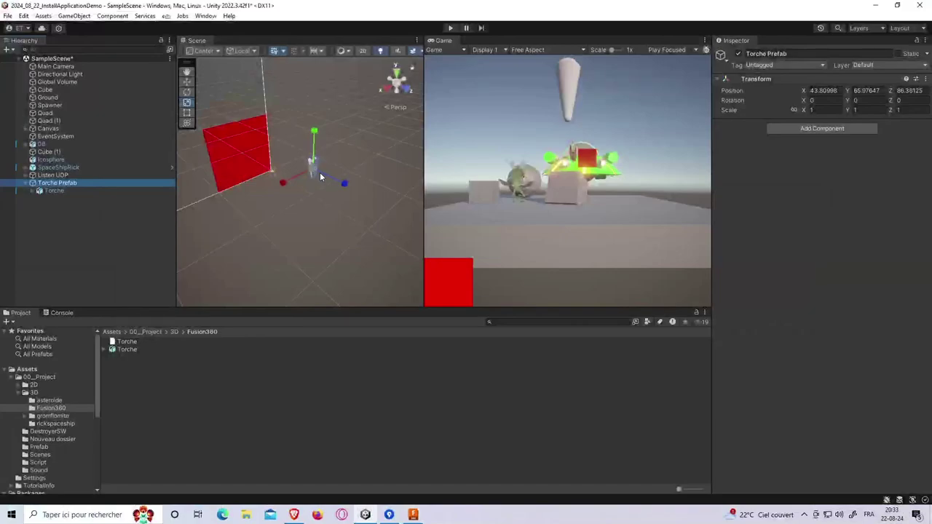
Step: Bring the Autodesk Fusion window to the front with Alt+Tab
key(alt+Tab)
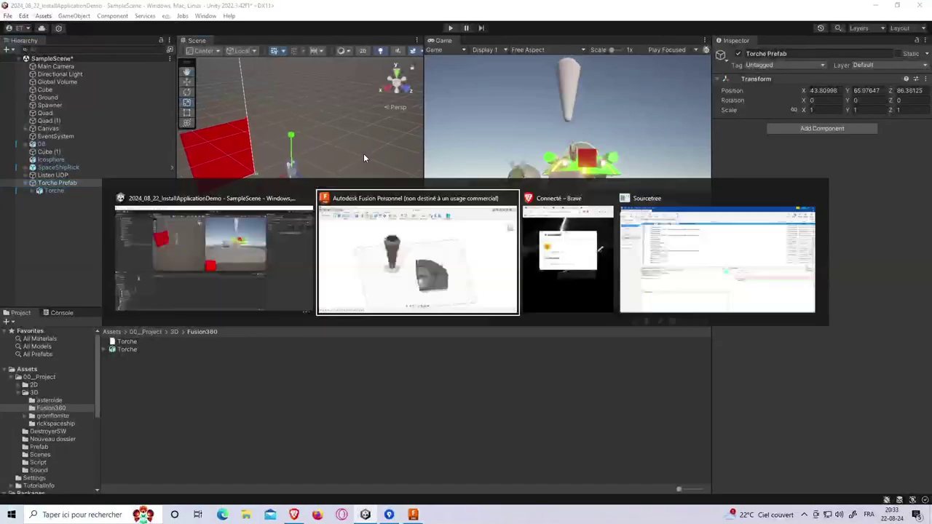
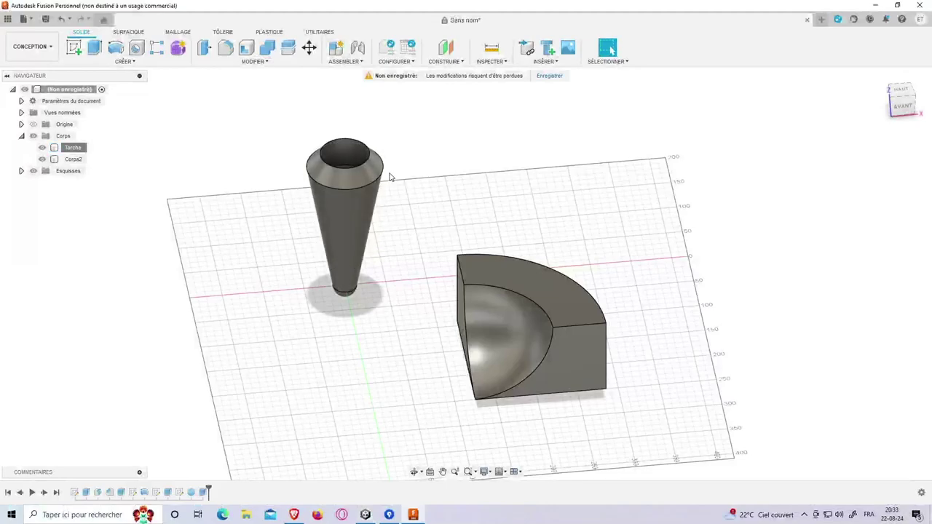
Step: Pan the Fusion torch view, select the Torche asset in Unity, and open Windows search
middle_drag(389, 177, 399, 146)
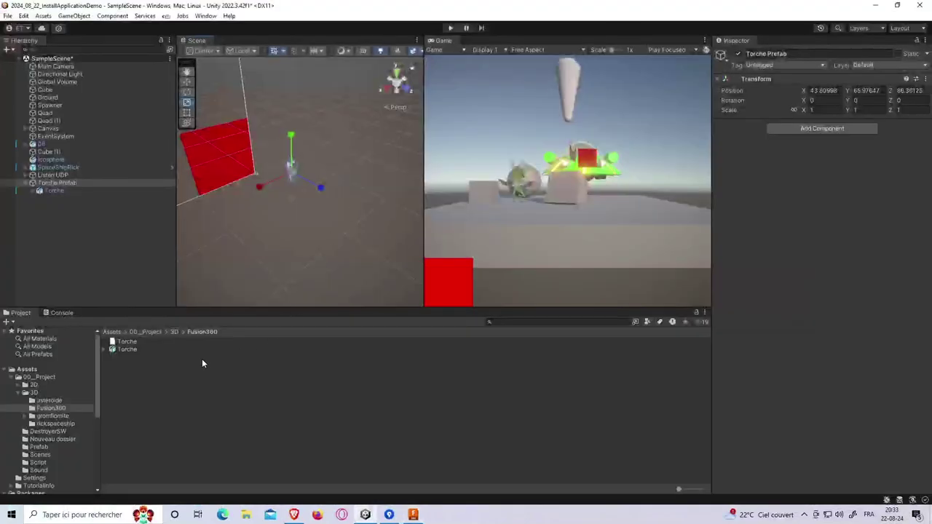
click(132, 350)
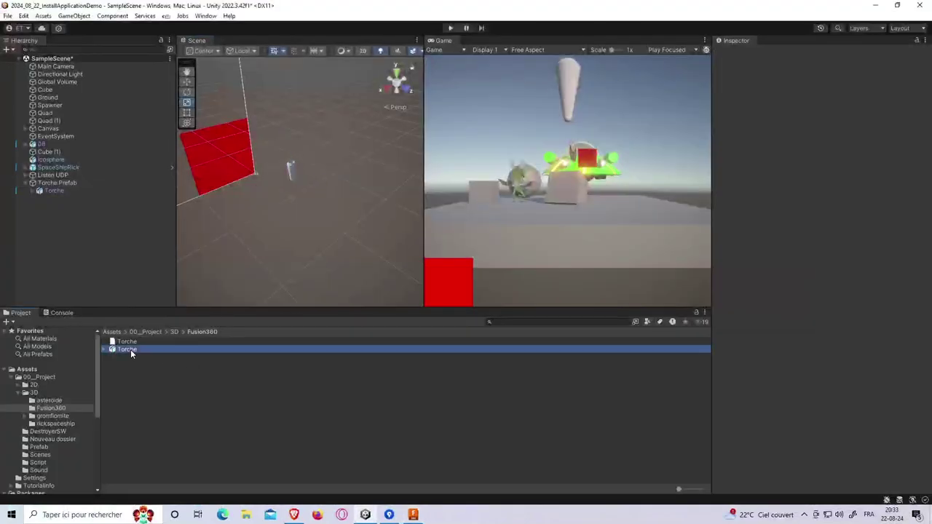
click(13, 514)
Step: Launch Blender 4.2 from the 'blen' search result
text(blen)
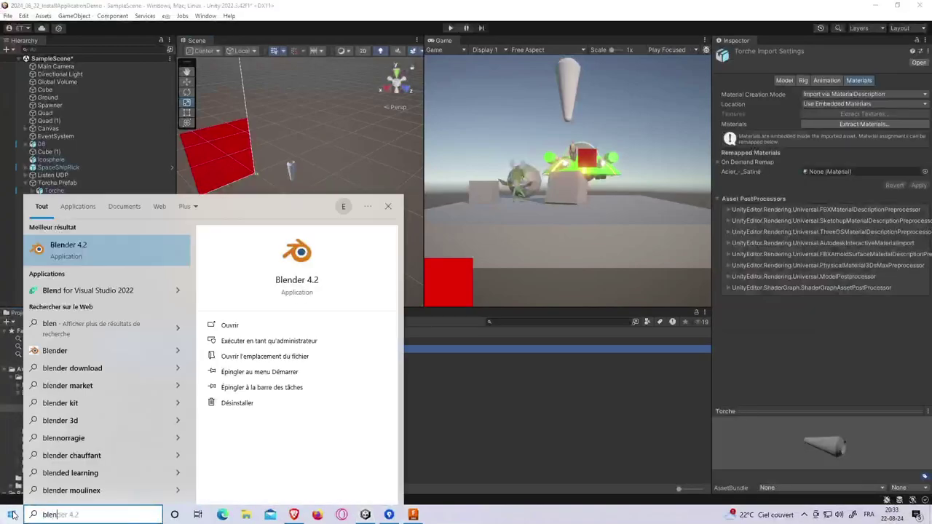
key(Return)
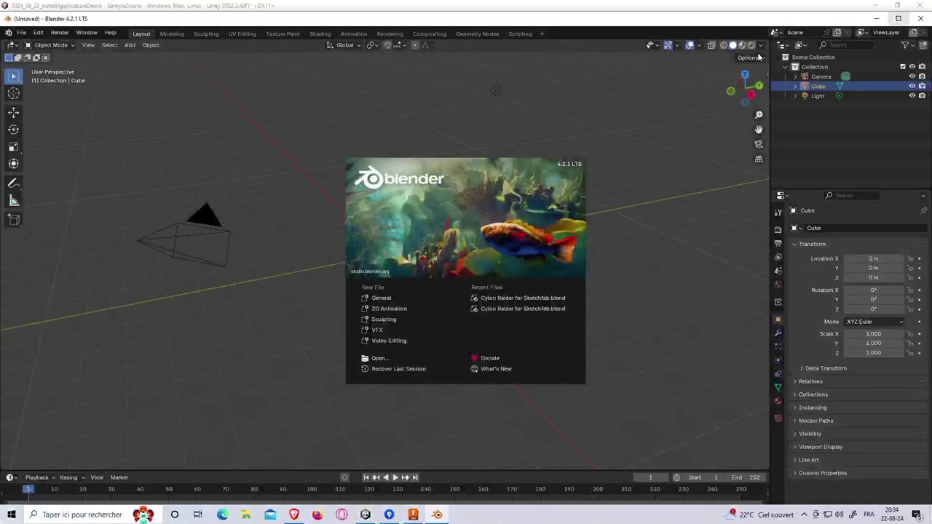
Step: Dismiss the splash screen and delete the default cube, camera and light
click(285, 188)
drag(160, 99, 514, 294)
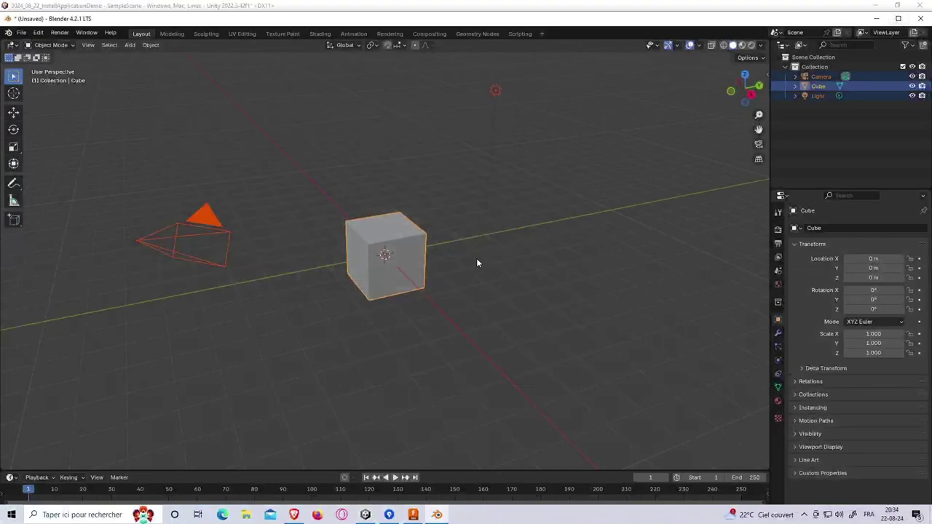
key(Delete)
Step: Browse the Wavefront (.obj) importer to 00_Project/3D/Fusion360 and pick Torche.obj
click(22, 34)
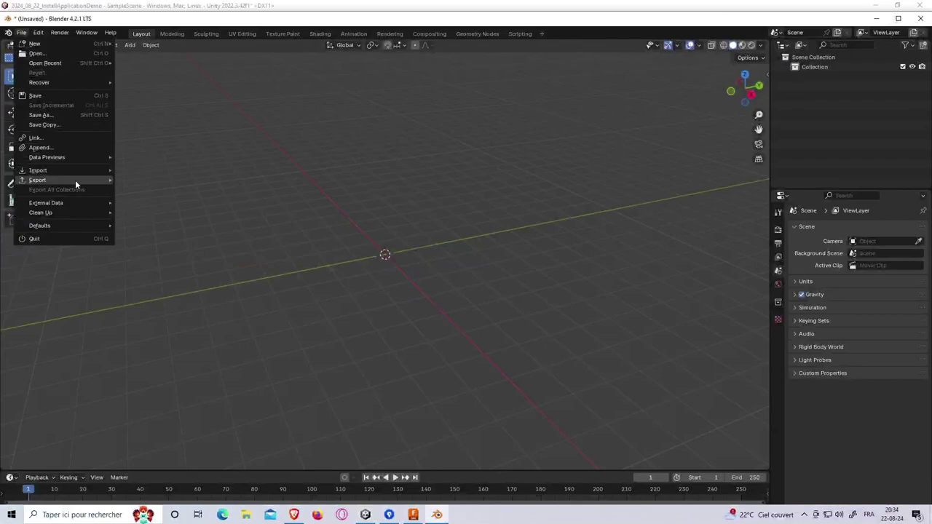
mouse_move(38, 171)
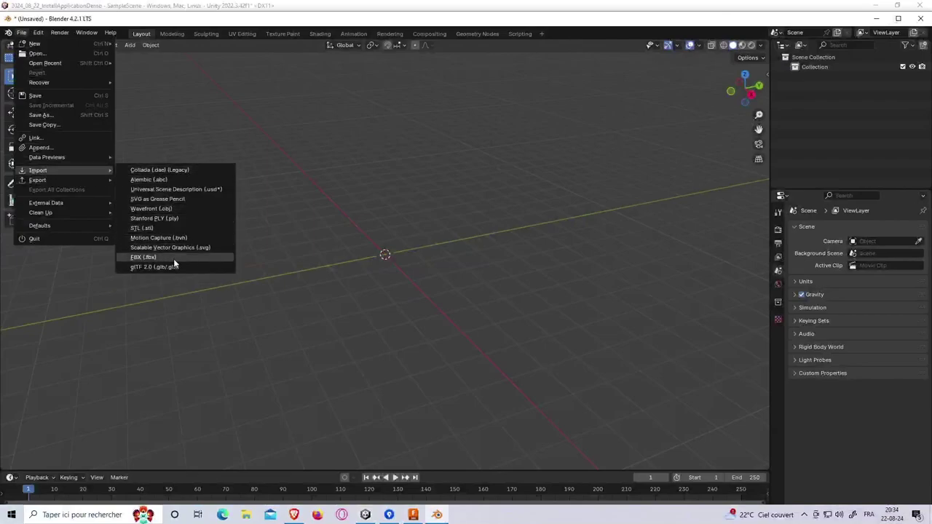
click(181, 208)
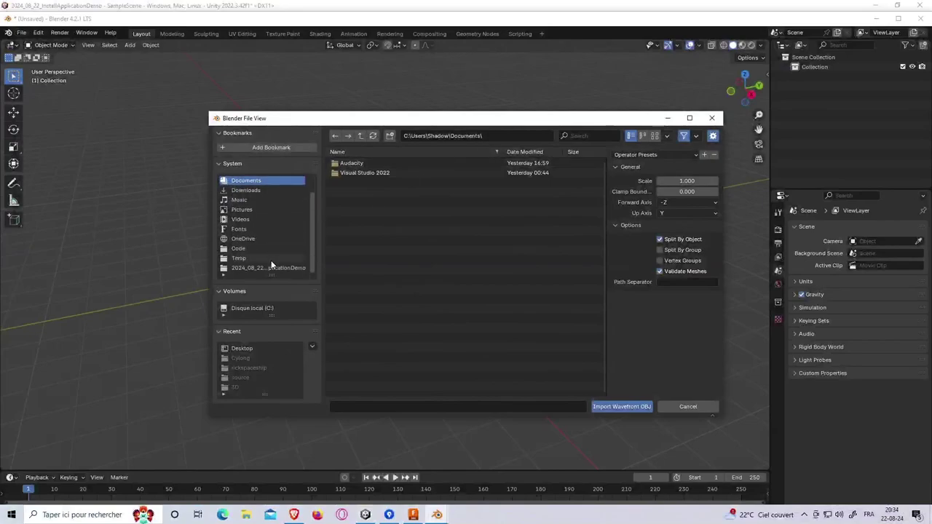
click(255, 308)
double_click(347, 201)
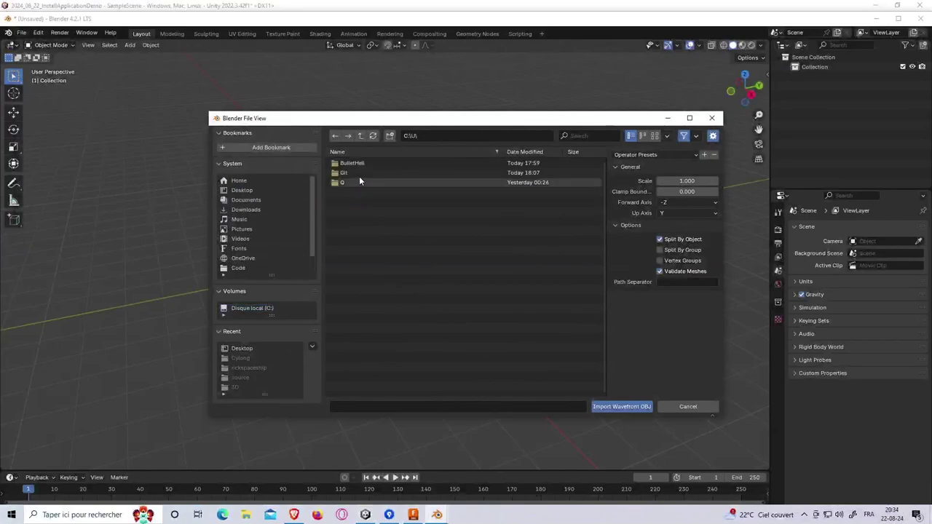
double_click(358, 177)
click(369, 174)
double_click(369, 173)
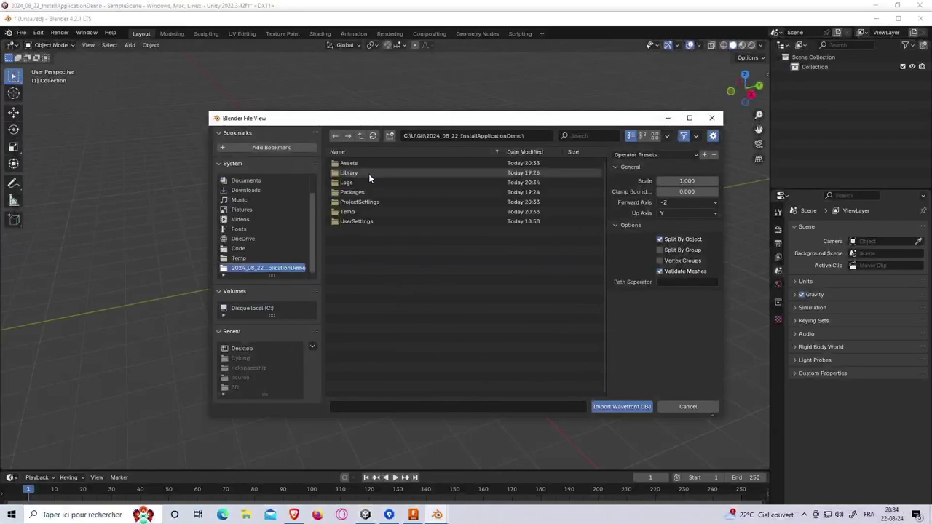
double_click(378, 164)
double_click(380, 163)
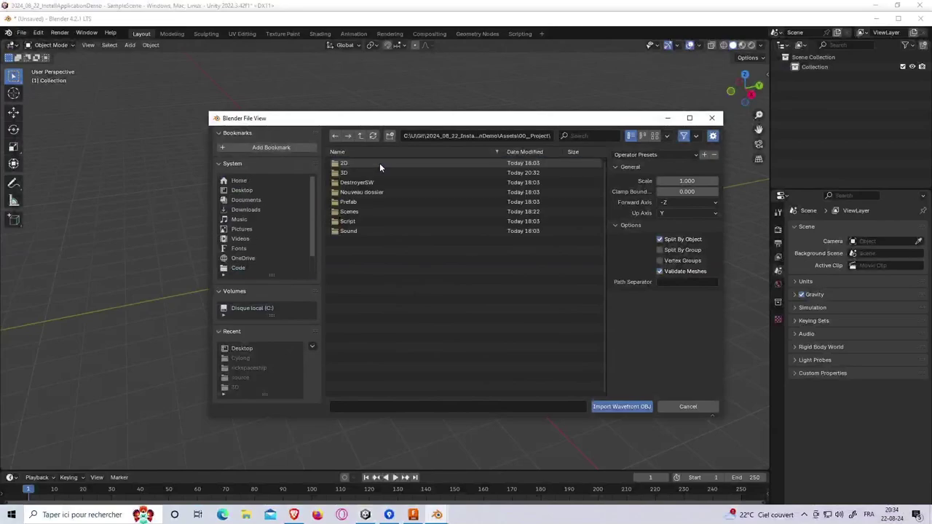
double_click(368, 172)
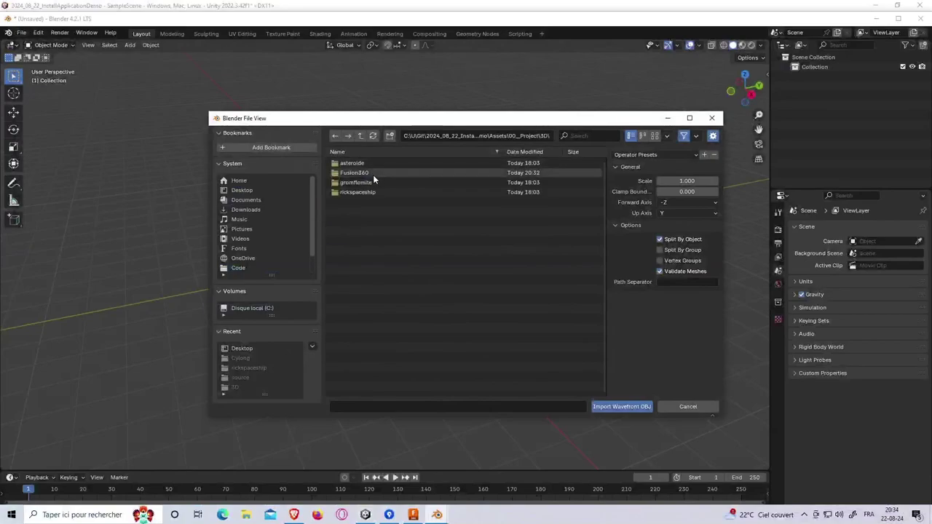
double_click(370, 171)
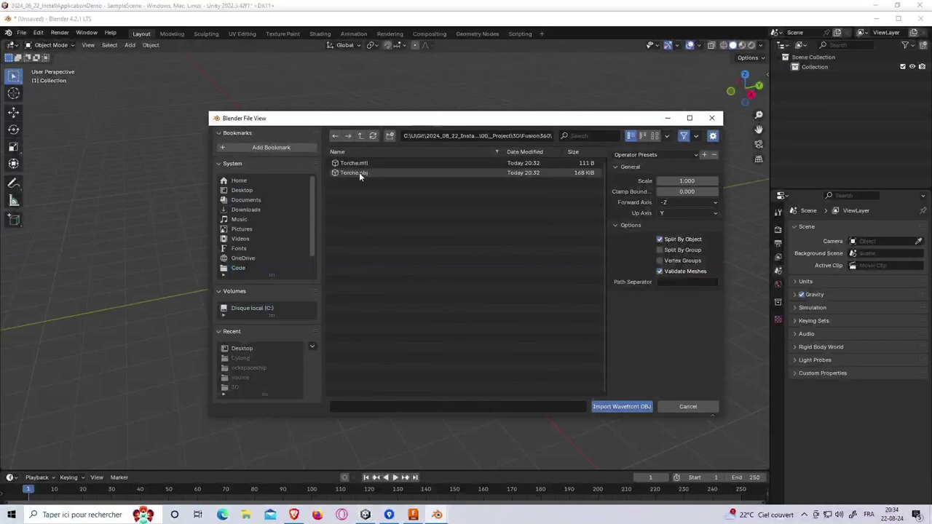
click(372, 173)
Step: Import Torche.obj, zoom out to frame it, and switch the torch into Edit Mode
click(624, 407)
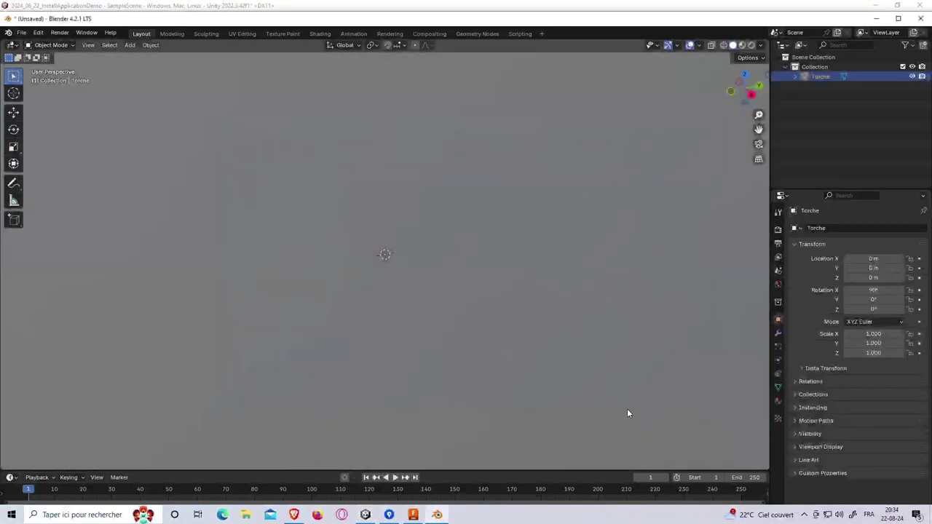
scroll(443, 265, down, 5)
scroll(443, 265, down, 3)
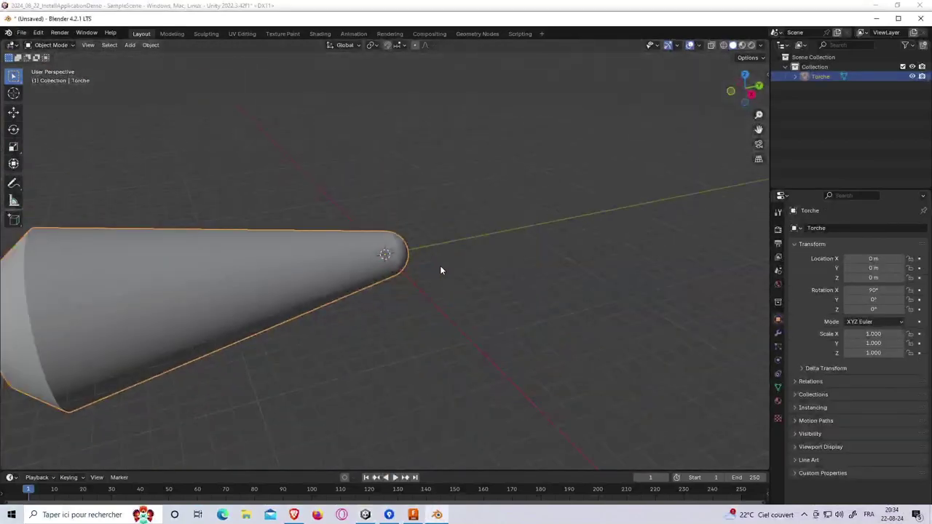
scroll(439, 266, down, 2)
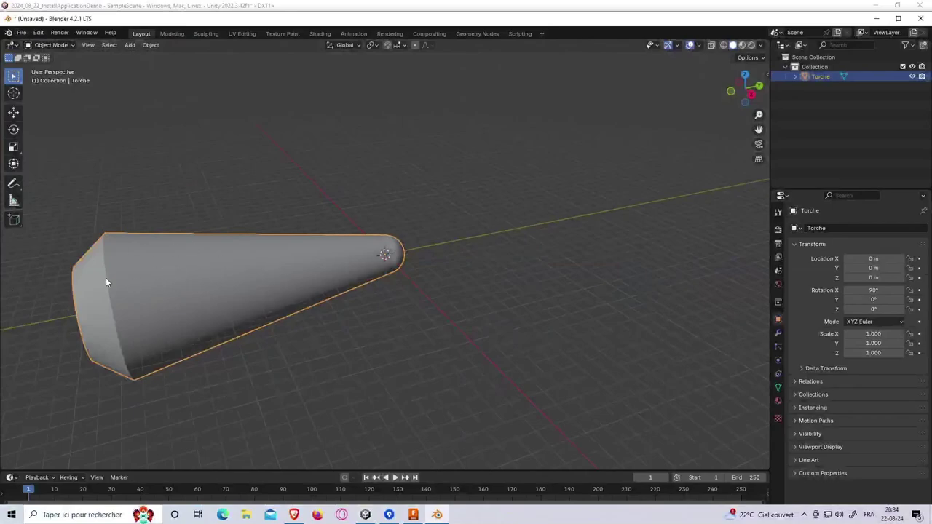
mouse_move(340, 210)
middle_down()
mouse_move(349, 213)
mouse_move(320, 212)
mouse_move(406, 201)
middle_up()
click(60, 46)
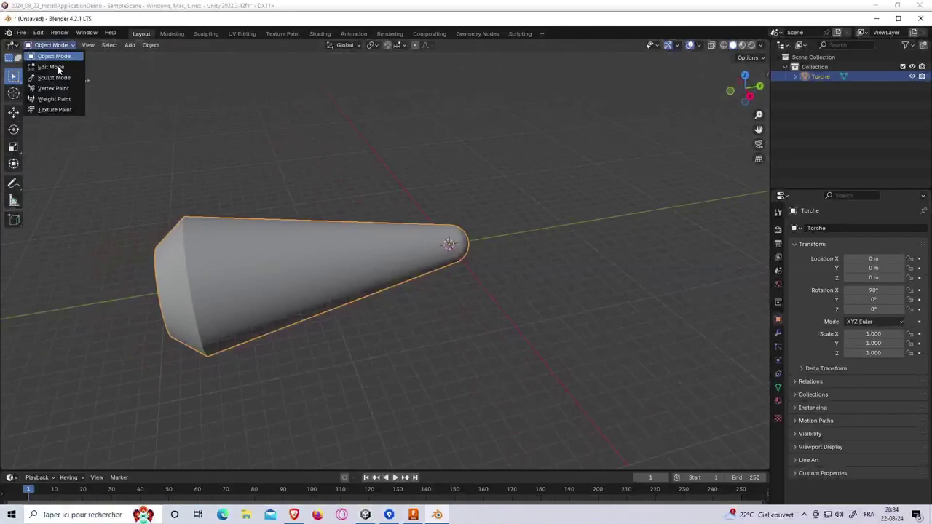
click(57, 66)
mouse_move(199, 139)
middle_down()
mouse_move(266, 141)
mouse_move(245, 154)
mouse_move(306, 131)
mouse_move(289, 146)
mouse_move(301, 146)
mouse_move(297, 156)
middle_up()
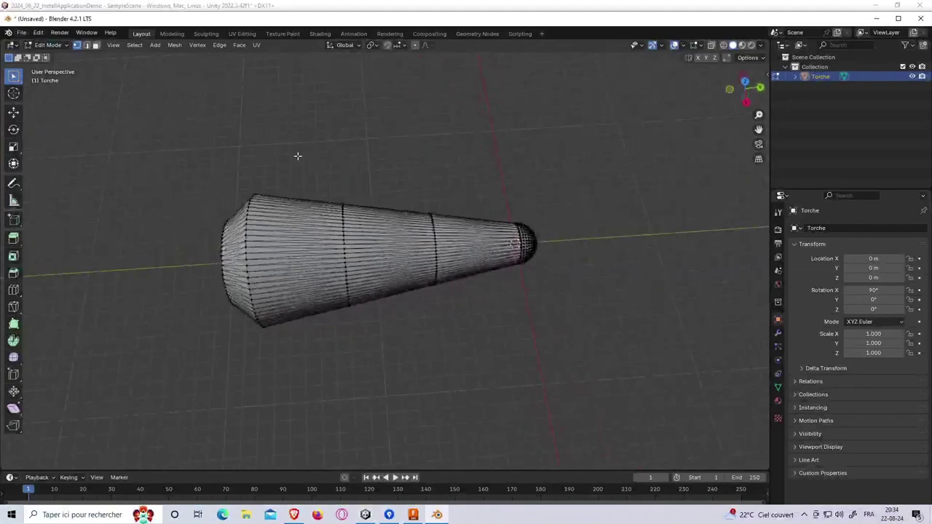
Step: Switch to Edge select mode and pick an edge on the wide end's rim
click(88, 45)
mouse_move(134, 90)
middle_down()
mouse_move(255, 131)
mouse_move(107, 91)
mouse_move(202, 117)
mouse_move(238, 163)
mouse_move(328, 216)
middle_up()
scroll(238, 162, up, 3)
scroll(328, 217, up, 5)
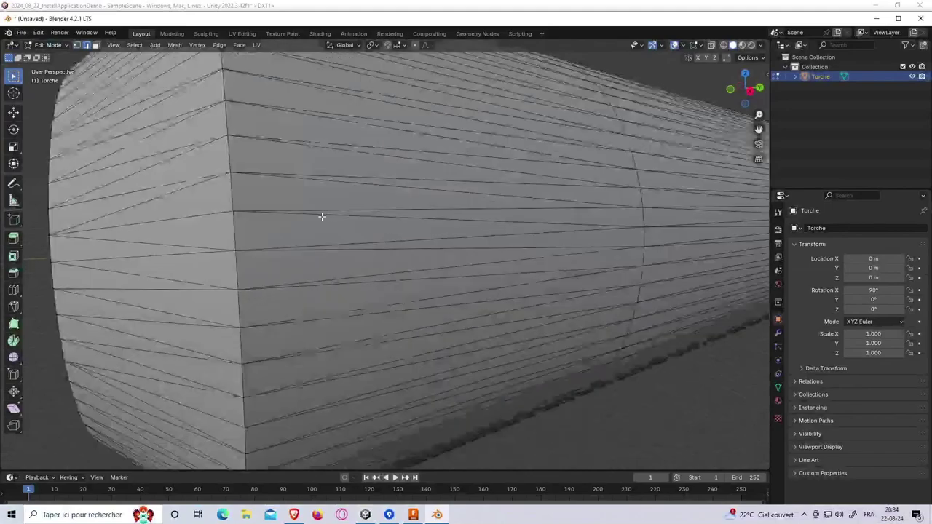
click(240, 228)
Step: Select the shortest edge path around the wide opening's rim and inspect the loop
scroll(259, 224, down, 5)
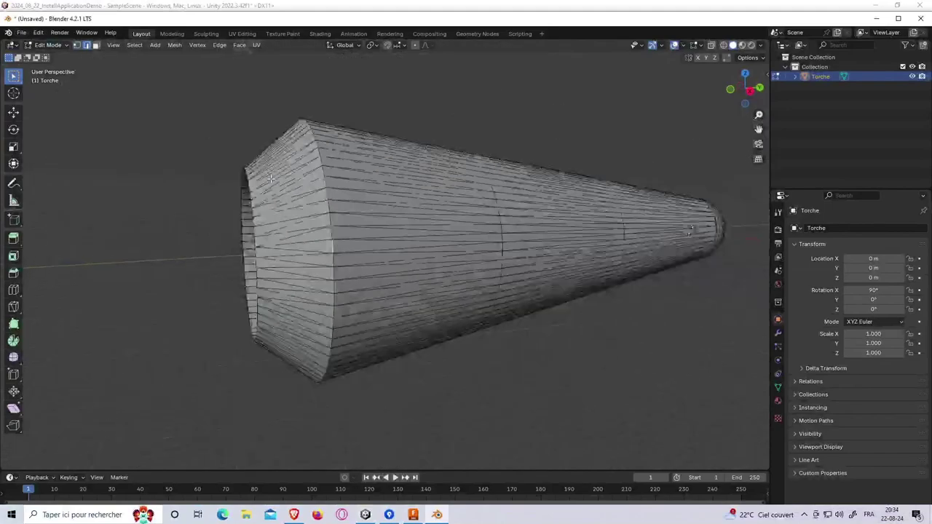
mouse_move(259, 225)
middle_down()
mouse_move(410, 213)
mouse_move(464, 229)
mouse_move(435, 263)
middle_up()
scroll(410, 213, up, 2)
scroll(410, 214, down, 2)
ctrl+click(464, 229)
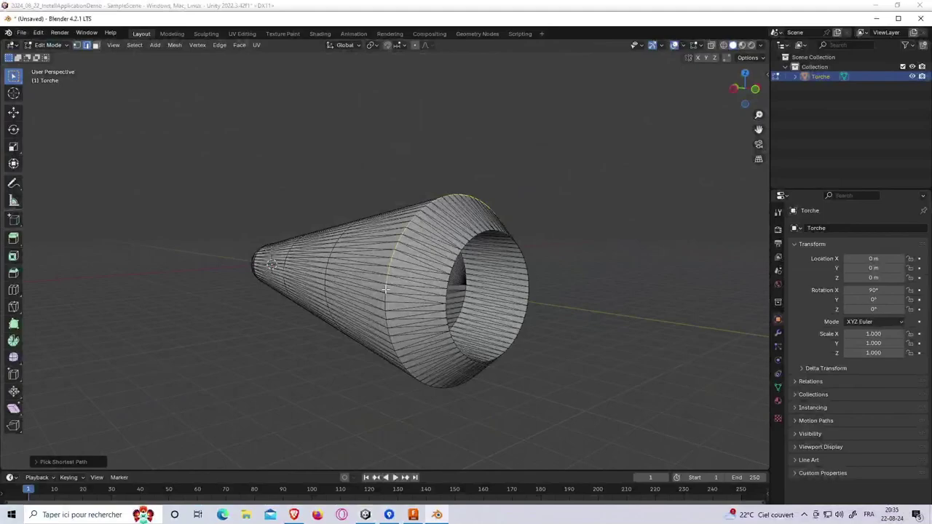
middle_drag(441, 342, 399, 277)
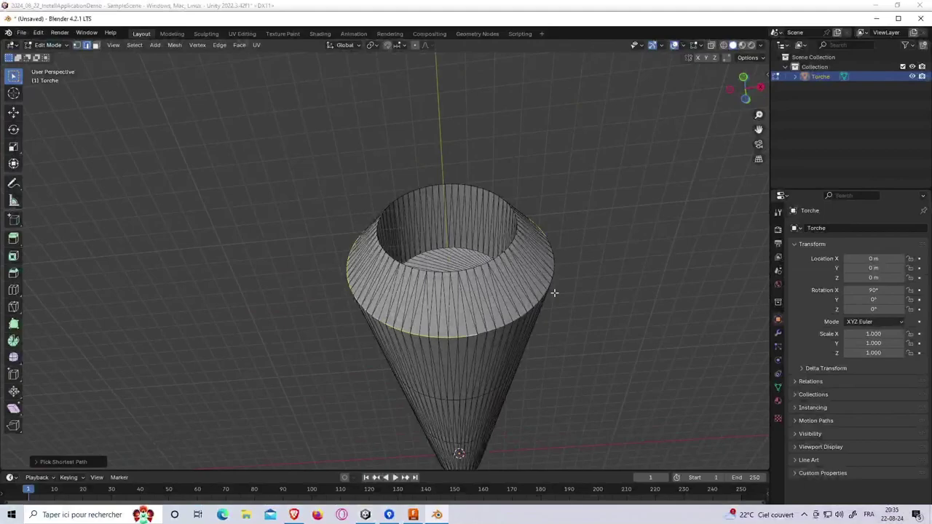
mouse_move(554, 293)
middle_down()
mouse_move(524, 297)
mouse_move(503, 274)
mouse_move(434, 274)
mouse_move(424, 256)
middle_up()
scroll(423, 257, up, 2)
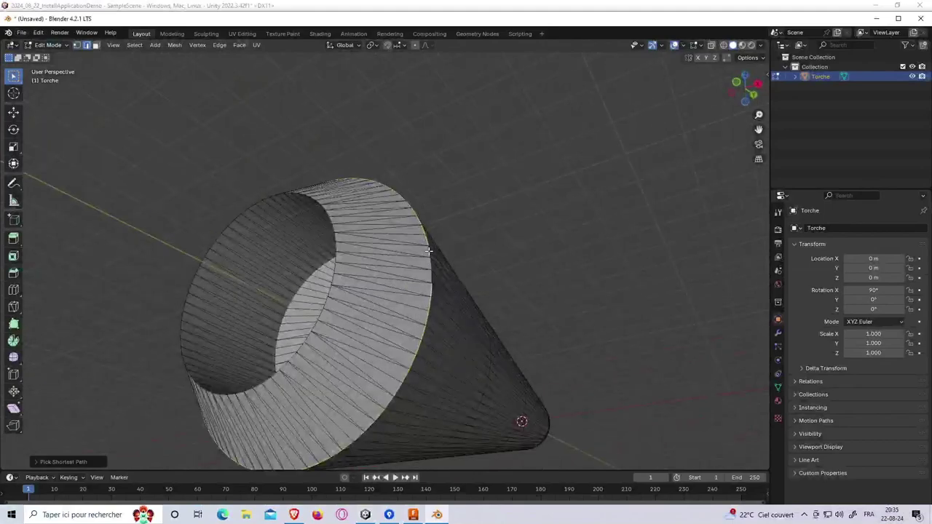
mouse_move(497, 278)
middle_down()
mouse_move(538, 263)
mouse_move(475, 270)
middle_up()
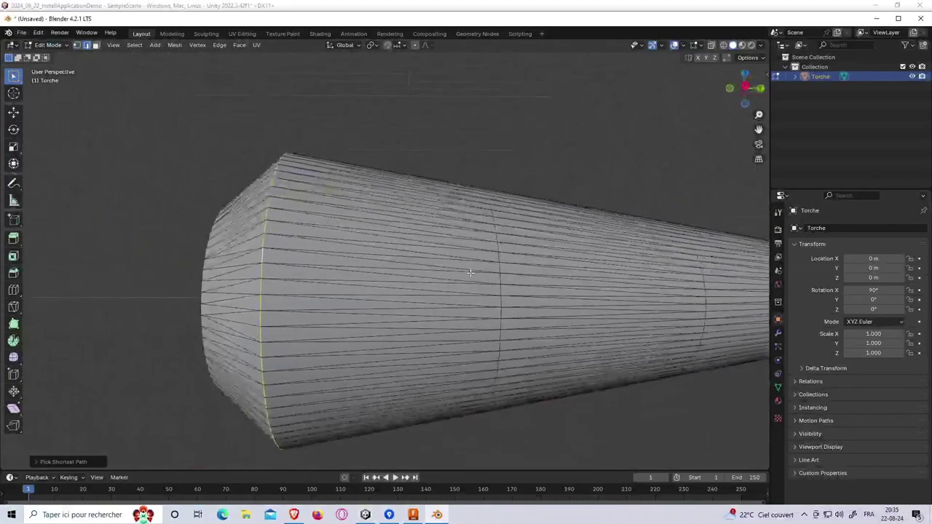
Step: Select the lengthwise edges running along the torch body toward its tip
shift+click(411, 280)
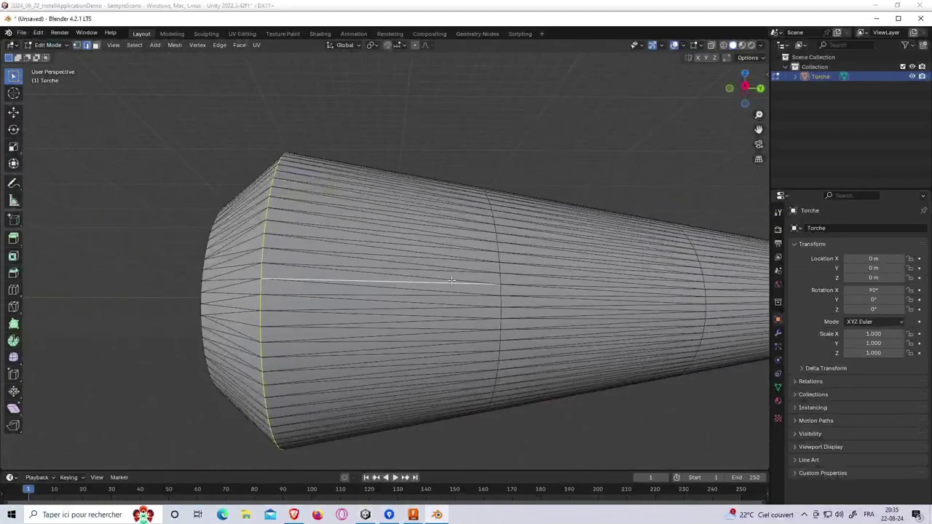
shift+middle_drag(615, 291, 312, 289)
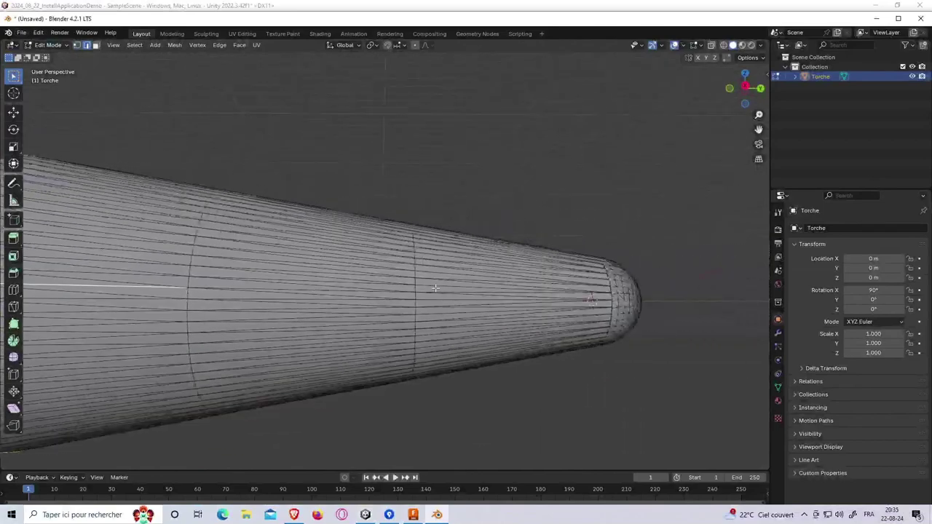
shift+click(474, 292)
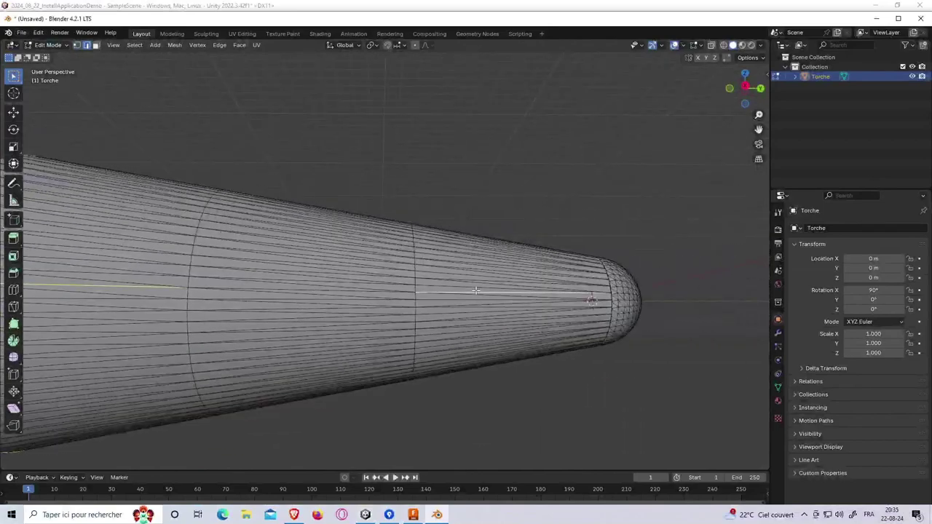
shift+click(379, 292)
Step: Frame the rounded cap and start a shortest-path edge selection along its rim
shift+middle_drag(610, 298, 509, 295)
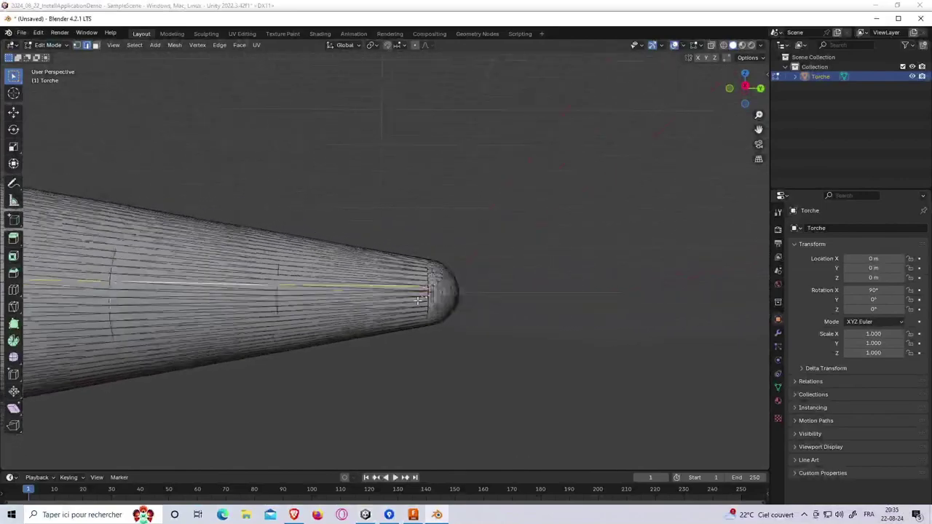
scroll(480, 292, up, 3)
scroll(479, 293, down, 2)
scroll(437, 291, down, 1)
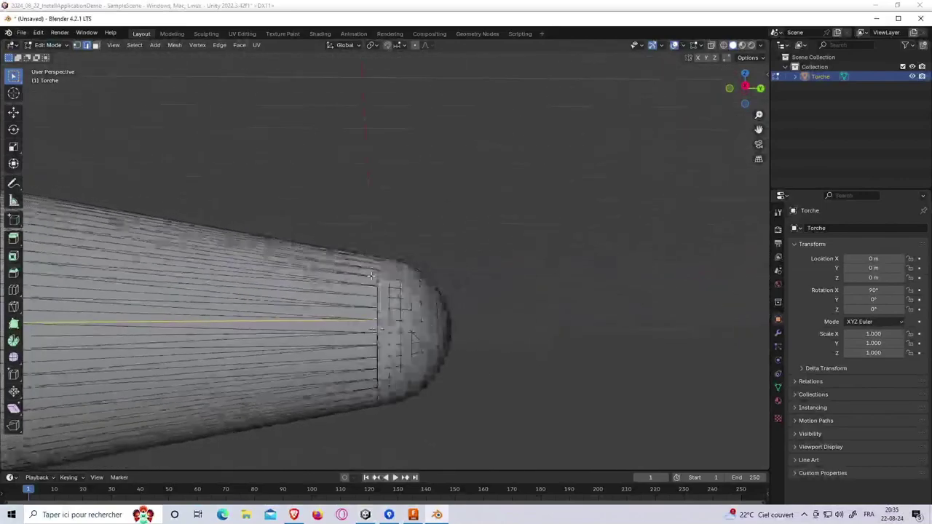
scroll(388, 291, down, 1)
middle_drag(388, 291, 375, 329)
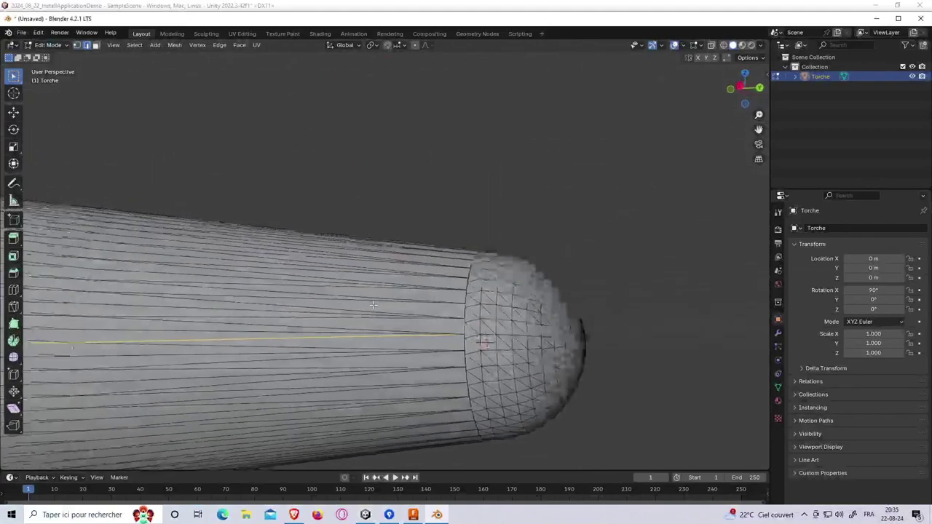
middle_drag(405, 303, 466, 322)
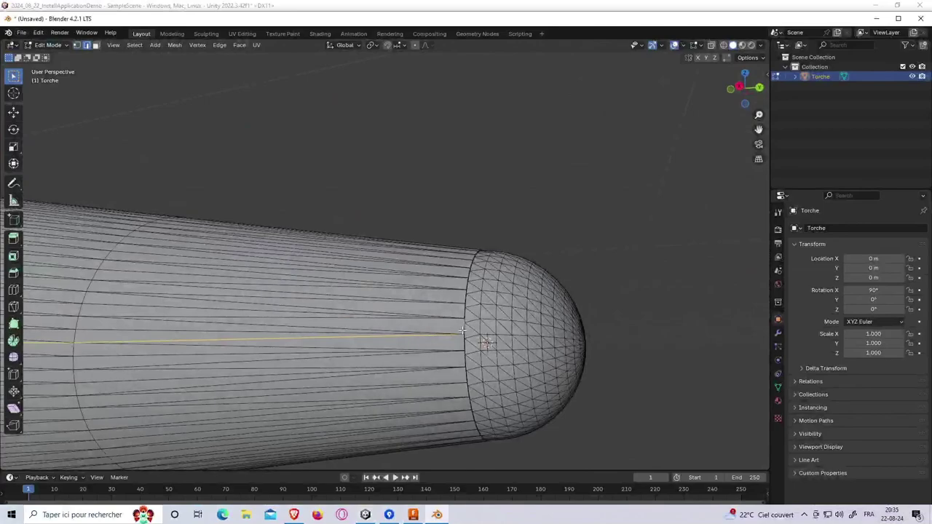
scroll(462, 330, down, 1)
scroll(473, 332, up, 1)
scroll(488, 332, up, 2)
scroll(503, 334, up, 1)
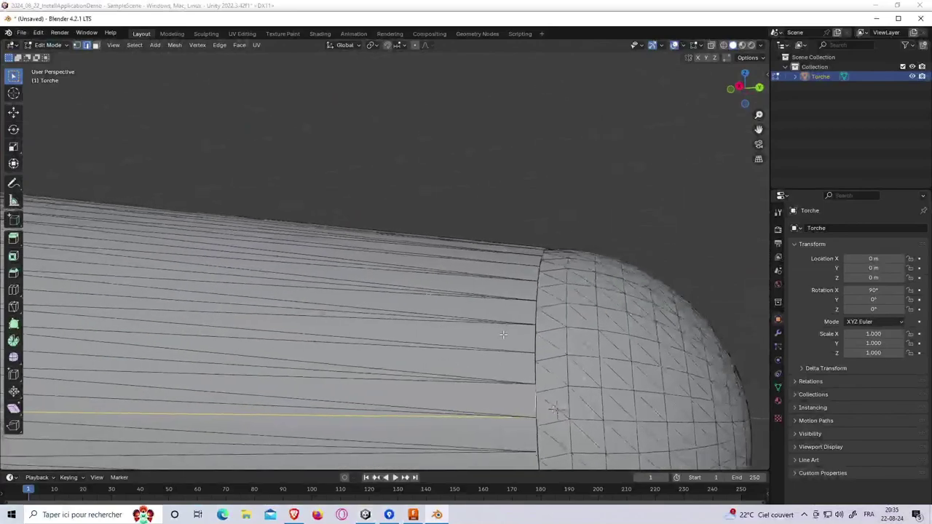
mouse_move(503, 334)
middle_down()
mouse_move(369, 276)
mouse_move(608, 323)
mouse_move(464, 317)
middle_up()
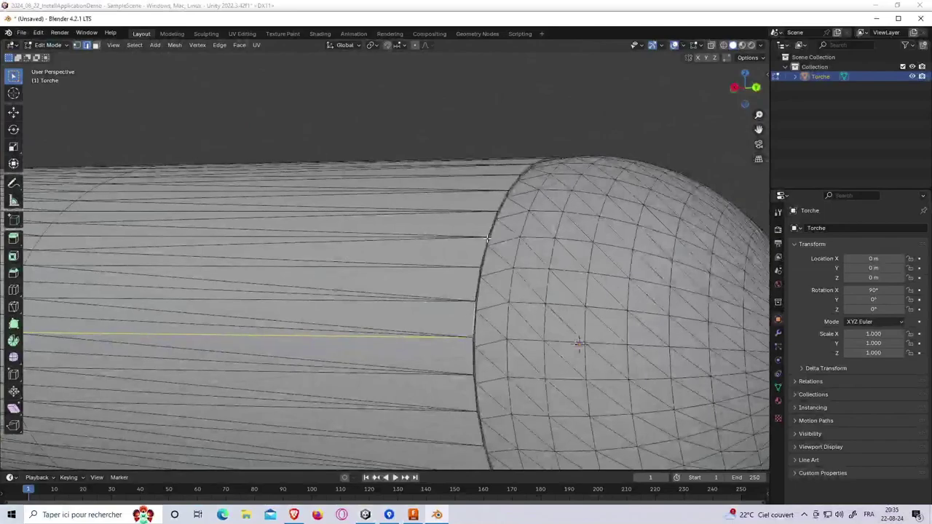
ctrl+click(489, 227)
mouse_move(583, 253)
middle_down()
mouse_move(611, 218)
mouse_move(533, 246)
mouse_move(496, 330)
middle_up()
scroll(533, 246, down, 5)
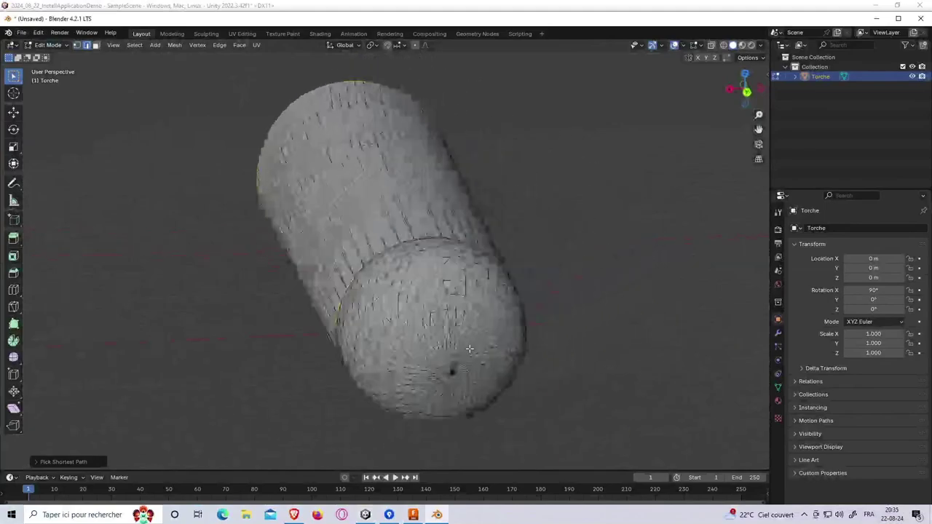
Step: Extend the edge path along the cap rim, undoing a stray side-edge pick
click(470, 247)
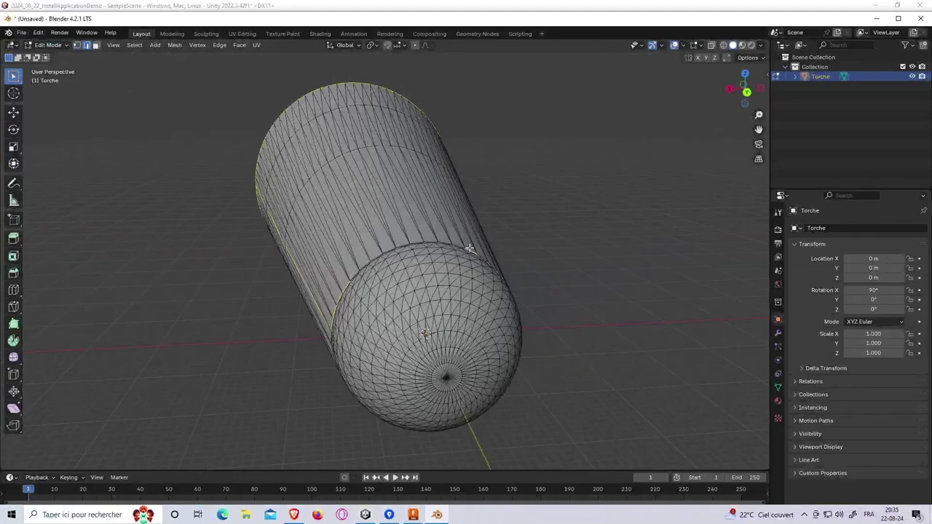
ctrl+click(455, 244)
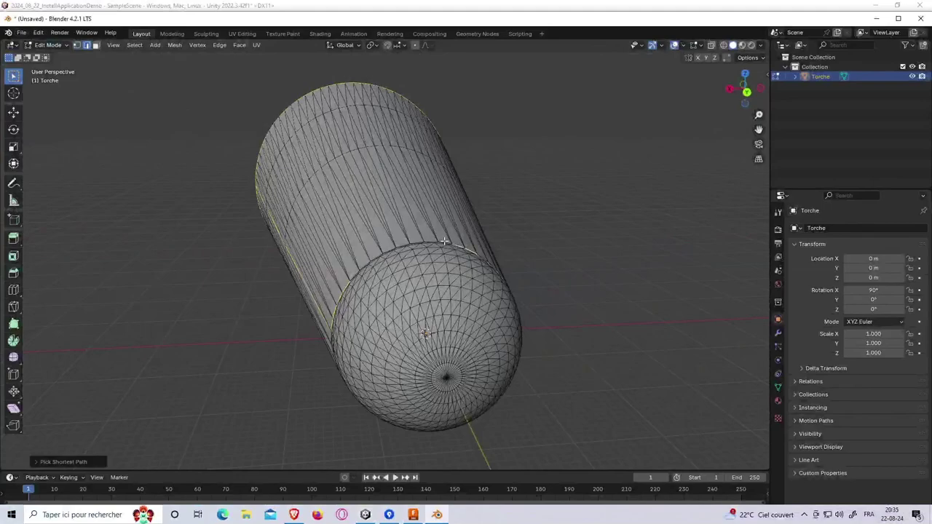
ctrl+click(351, 272)
key(ctrl+z)
Step: Continue the selection around the rest of the cap rim and check the whole capsule
mouse_move(532, 269)
middle_down()
mouse_move(322, 183)
mouse_move(332, 183)
mouse_move(366, 205)
mouse_move(258, 239)
middle_up()
scroll(366, 204, up, 3)
scroll(354, 202, up, 3)
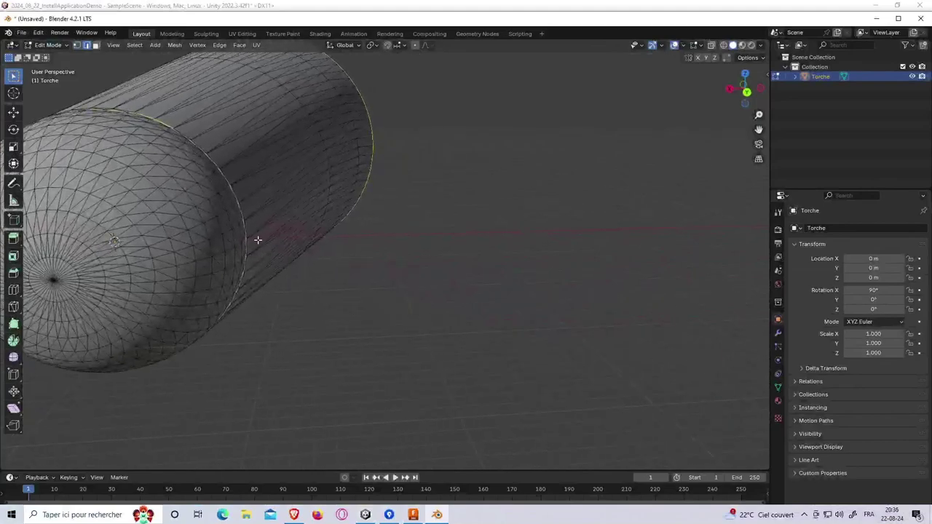
ctrl+click(248, 248)
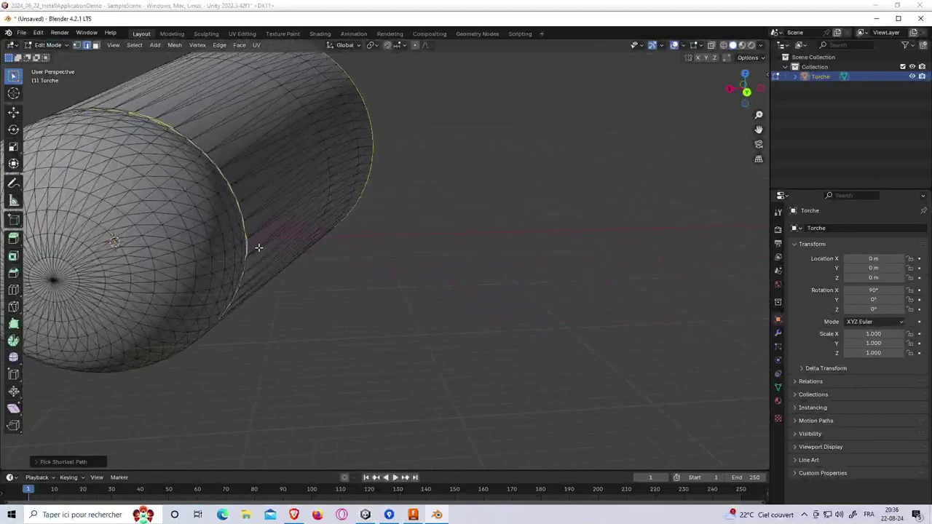
mouse_move(282, 279)
middle_down()
mouse_move(401, 201)
mouse_move(366, 264)
mouse_move(385, 210)
mouse_move(442, 257)
middle_up()
ctrl+click(290, 351)
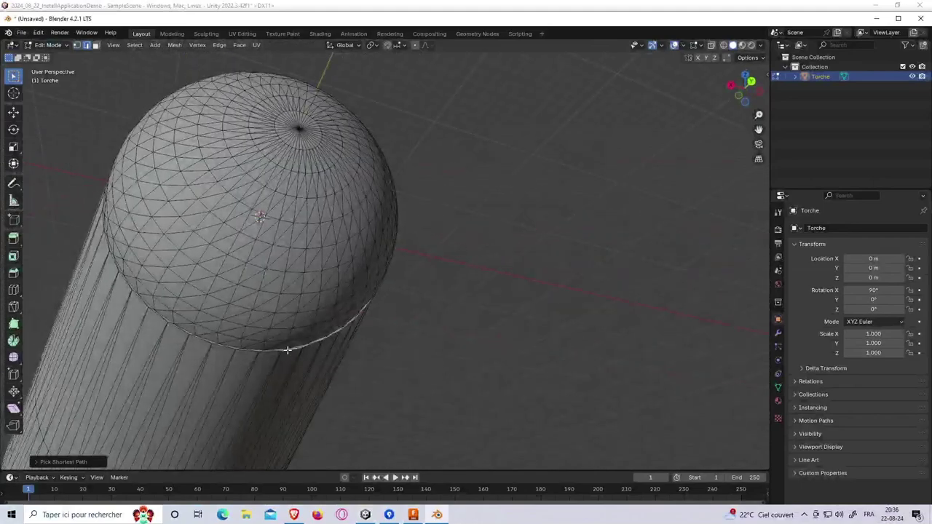
mouse_move(280, 352)
middle_down()
mouse_move(468, 374)
mouse_move(246, 217)
middle_up()
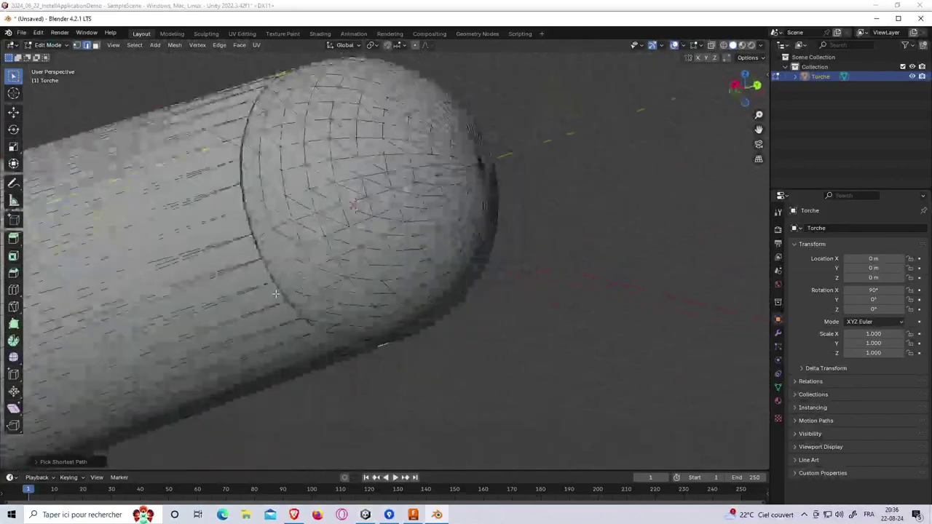
shift+middle_drag(259, 176, 284, 210)
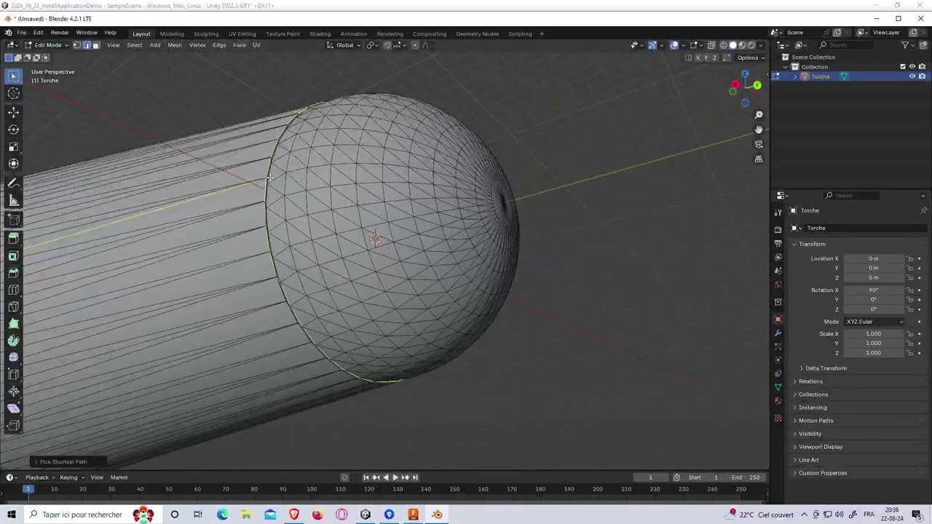
scroll(254, 215, down, 3)
middle_drag(255, 215, 289, 247)
Step: Mark the selected edges as UV seams via the F3 'mark s' search
key(F3)
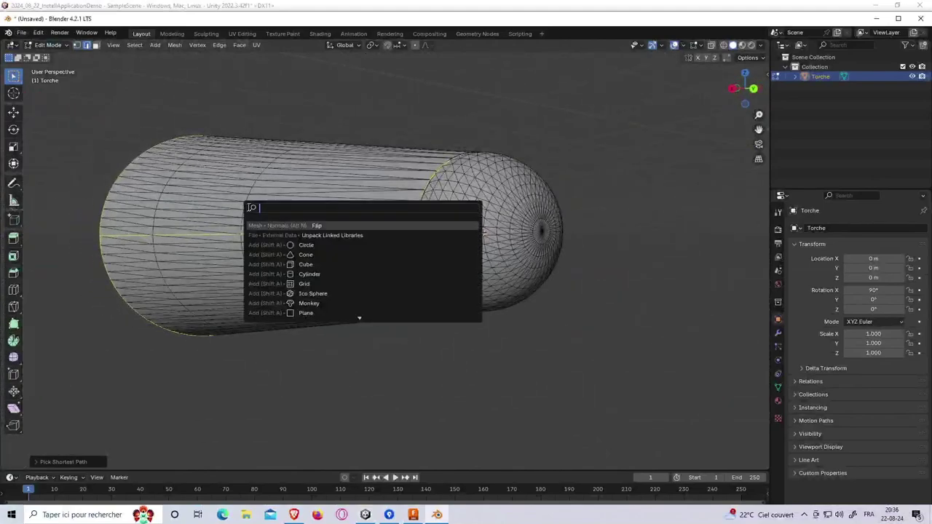
text(mark s)
key(Down)
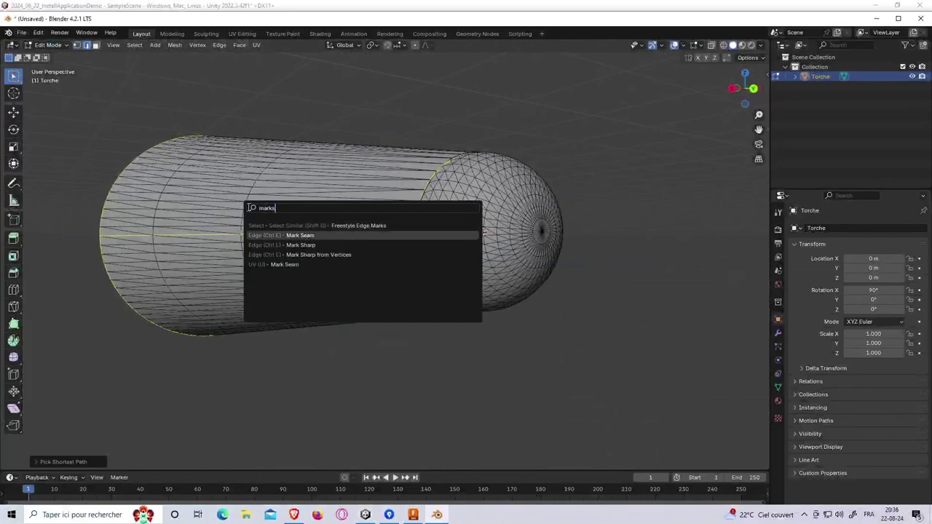
key(Return)
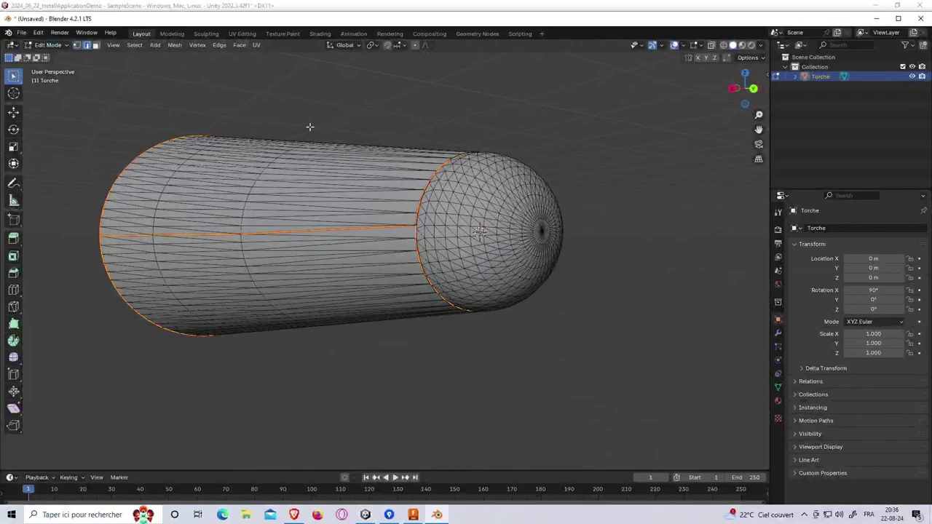
Step: Split the 3D view vertically into two side-by-side areas
right_click(580, 39)
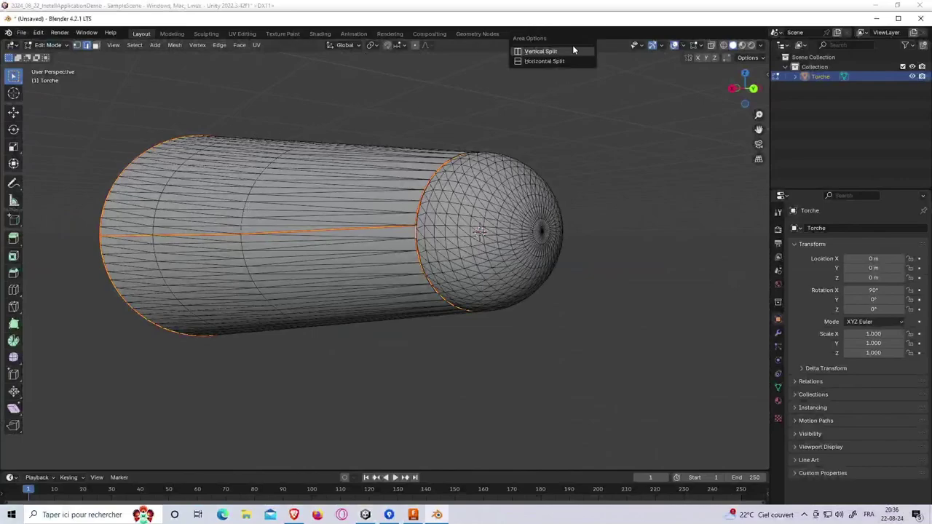
click(563, 50)
click(510, 95)
Step: Make the right area a UV Editor and select the whole torch mesh
click(523, 45)
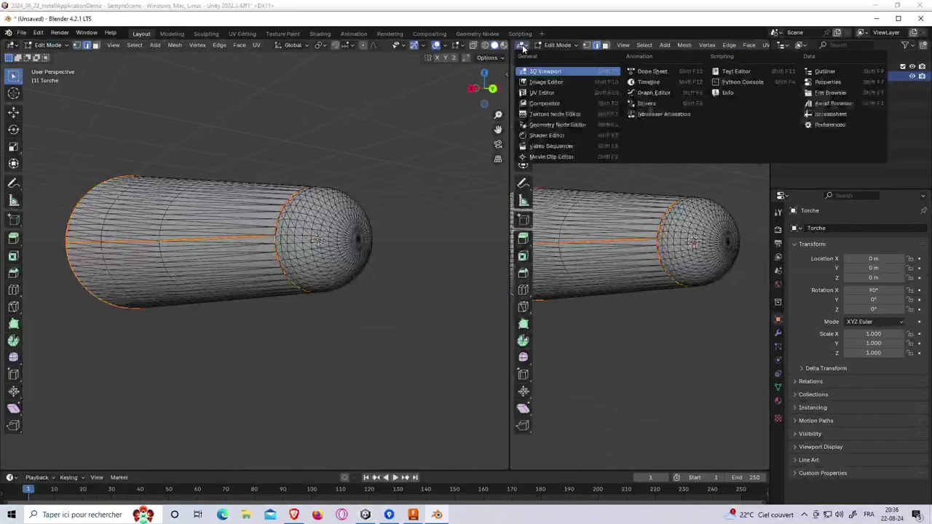
click(549, 94)
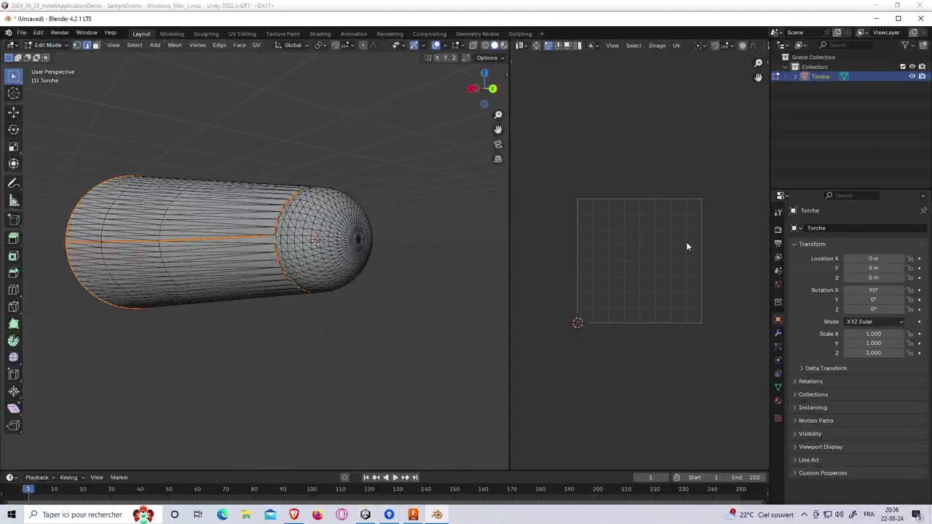
key(a)
scroll(657, 241, down, 2)
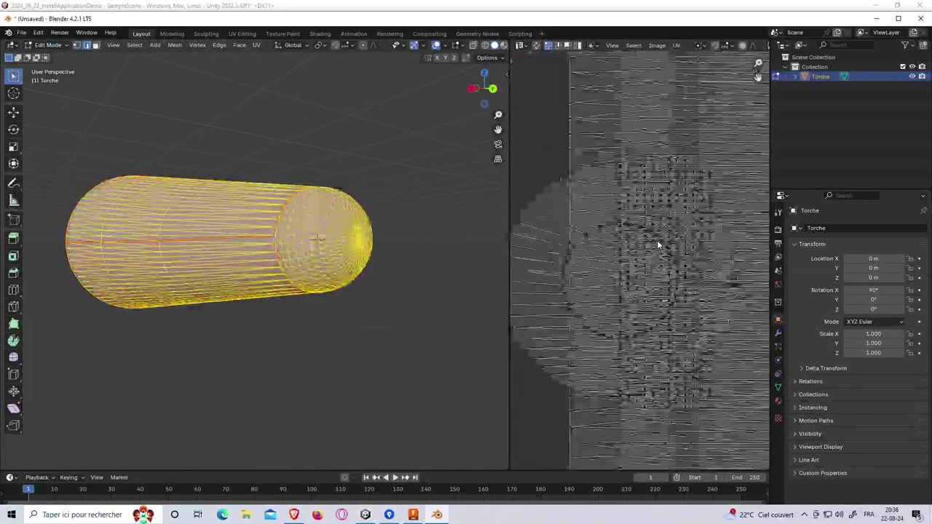
scroll(656, 240, down, 2)
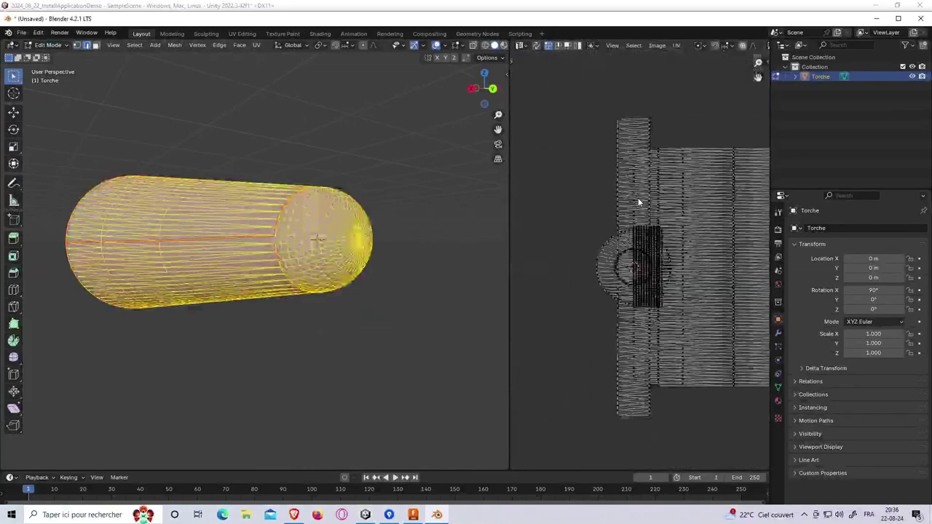
scroll(640, 256, up, 1)
scroll(641, 257, up, 2)
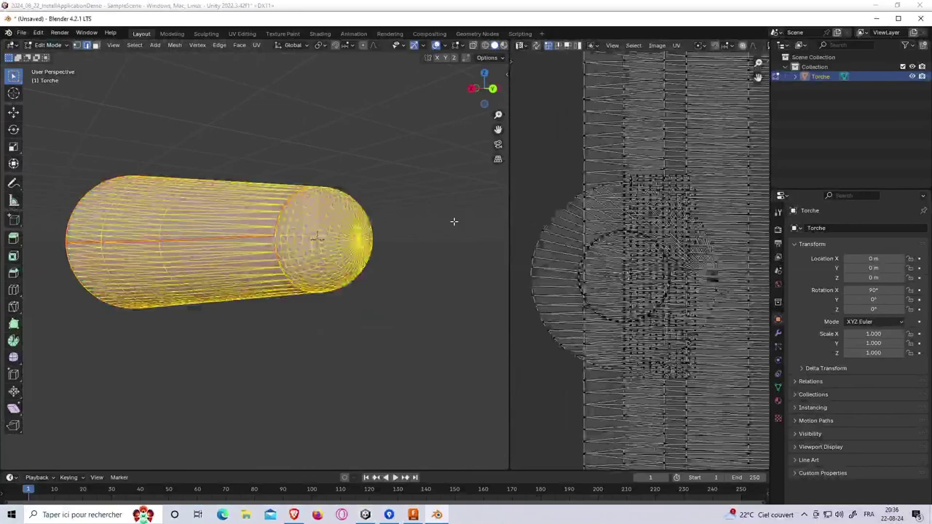
Step: Run Unwrap on the entire torch mesh through the F3 search
key(F3)
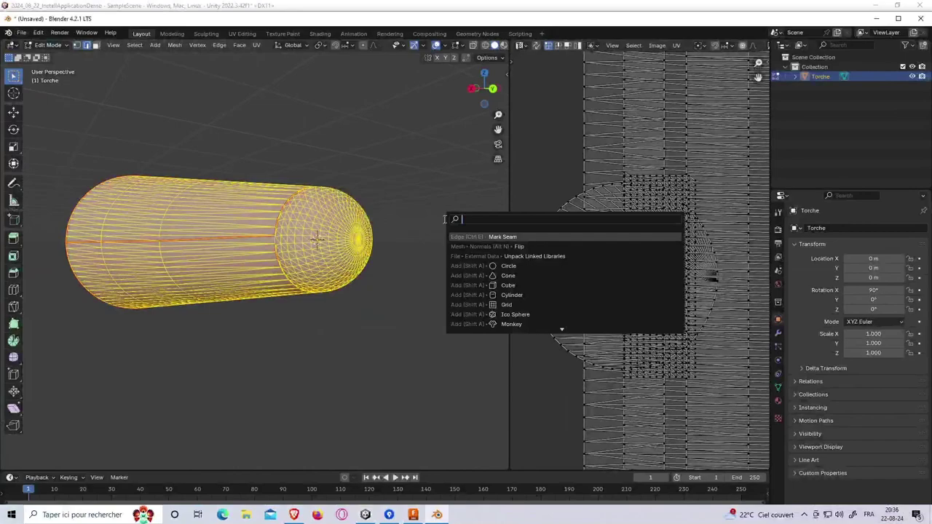
text(unwrap)
key(Return)
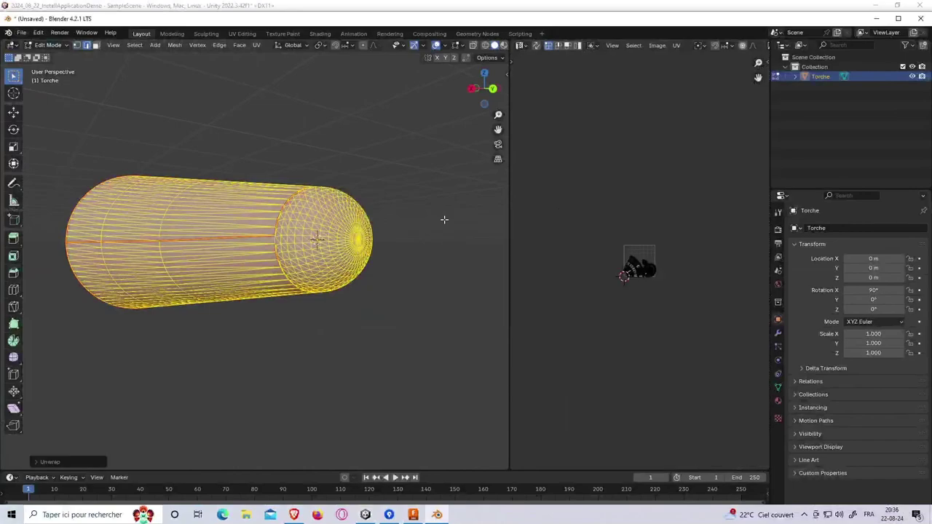
scroll(659, 291, up, 8)
scroll(659, 291, up, 2)
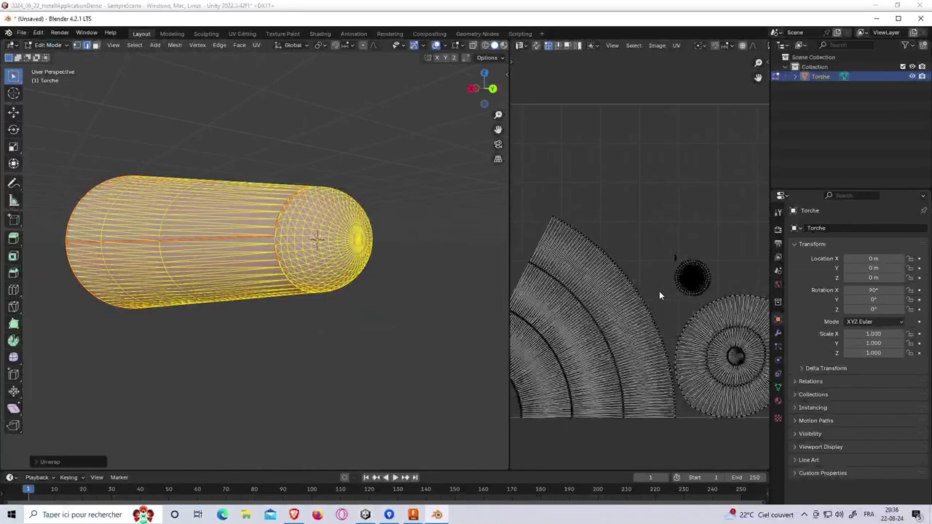
scroll(659, 291, down, 1)
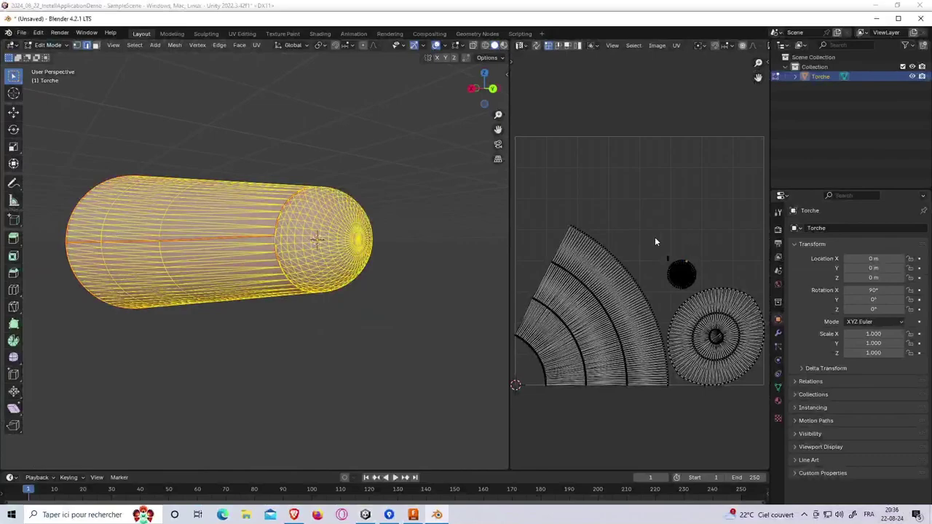
Step: Move the small circle UV island to the top-left of UV space
drag(654, 237, 699, 291)
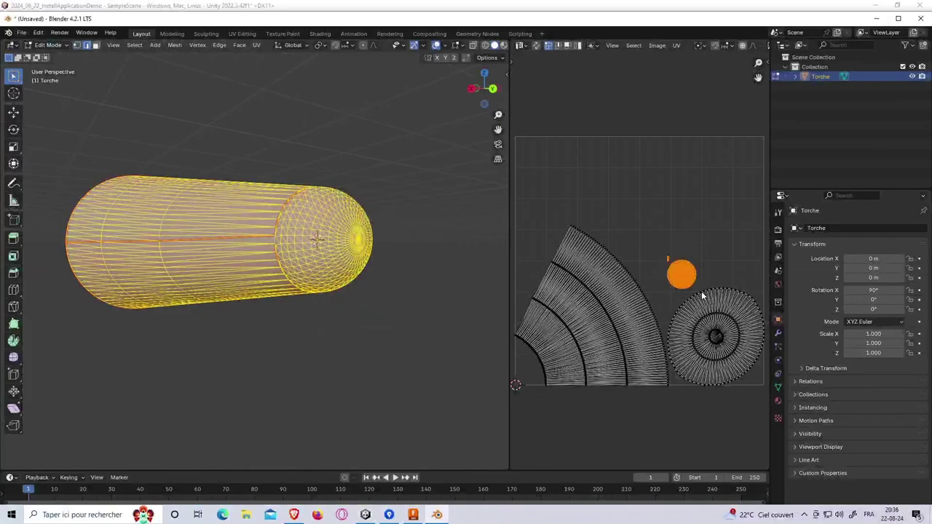
key(g)
click(573, 188)
click(690, 284)
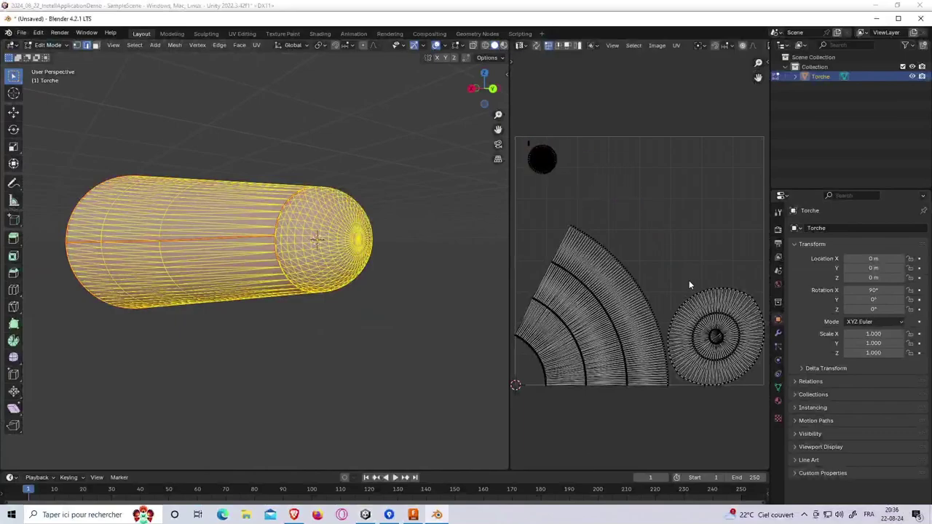
Step: Select the large round island with L, place it upper right, then deselect
click(704, 305)
key(g)
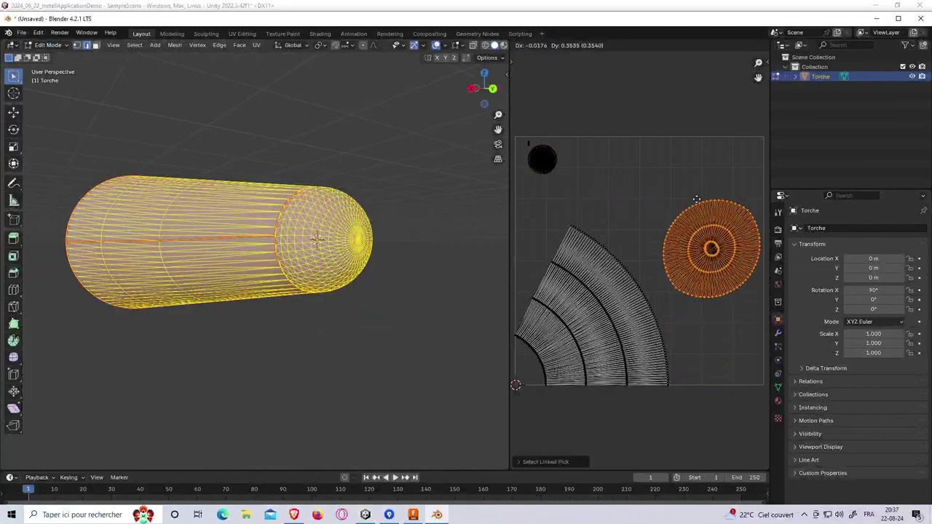
click(682, 146)
key(l)
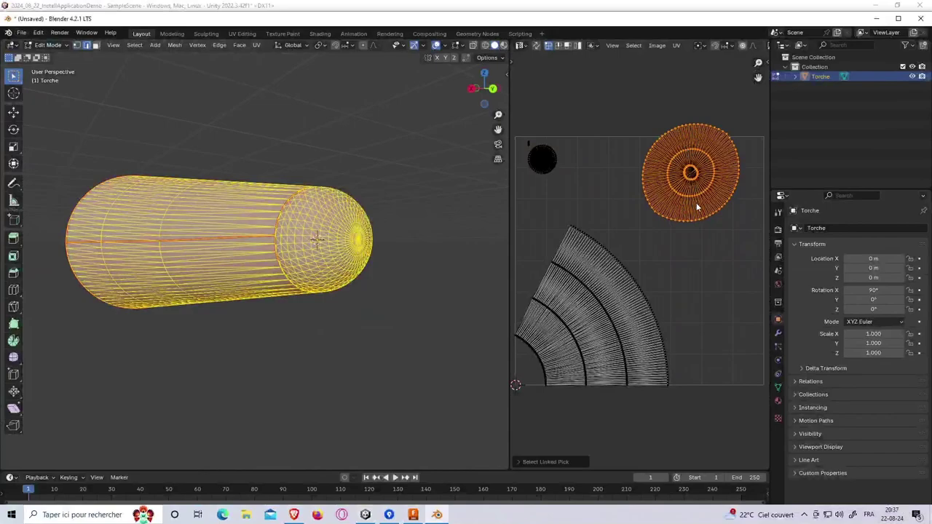
drag(698, 189, 712, 229)
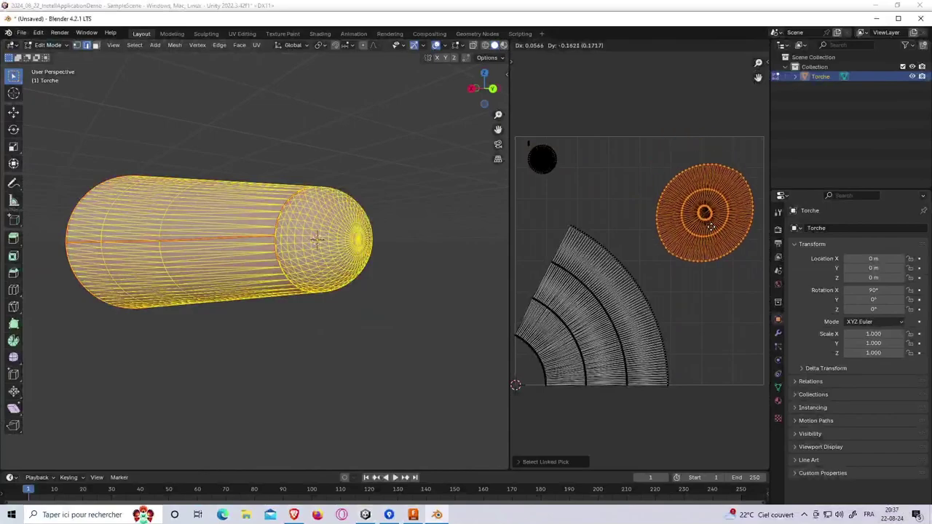
click(433, 211)
Step: Zoom in on the torch opening and start tracing the inner rim edge loop
scroll(364, 172, up, 6)
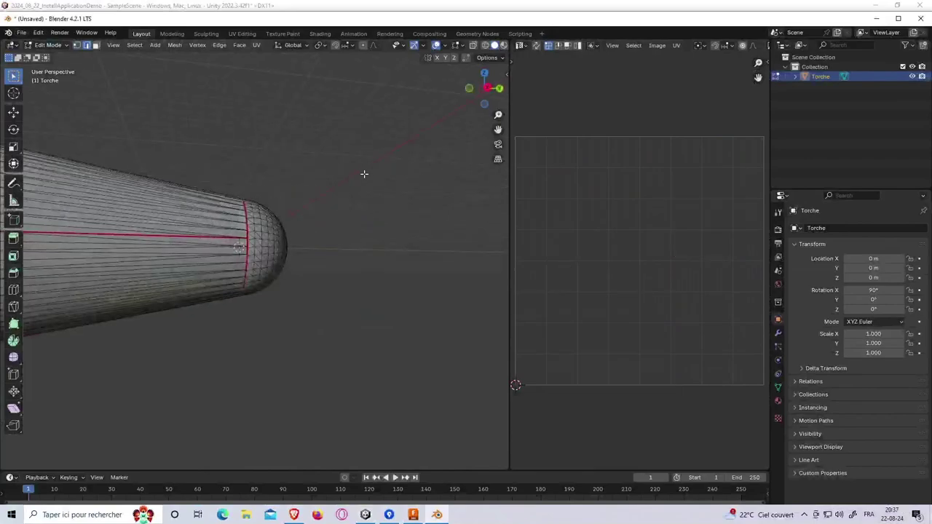
scroll(391, 199, down, 5)
scroll(386, 199, down, 3)
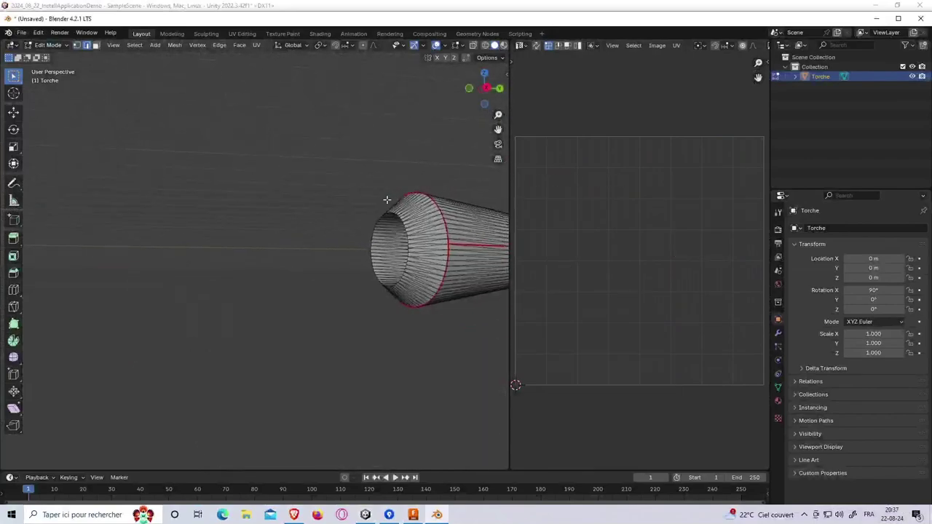
middle_drag(386, 200, 459, 202)
scroll(437, 206, down, 1)
scroll(415, 214, down, 3)
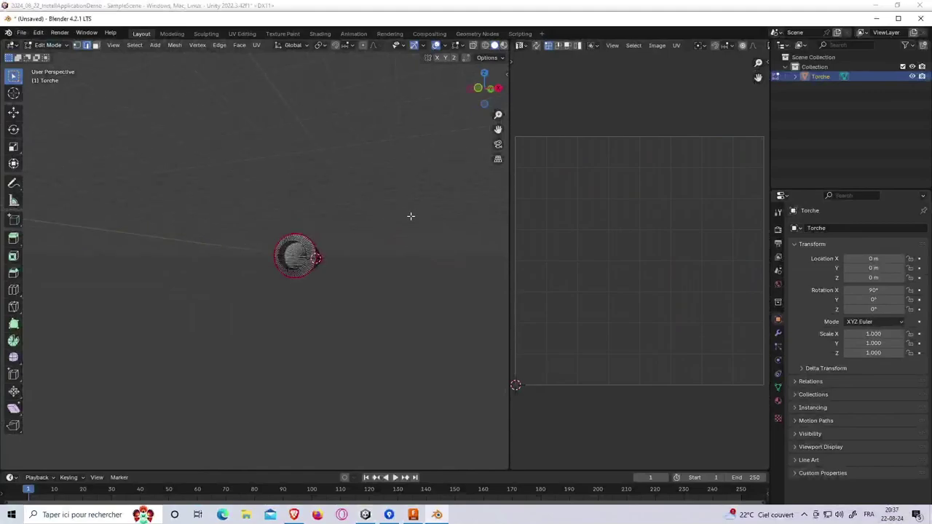
scroll(423, 233, up, 6)
scroll(444, 258, up, 2)
scroll(423, 252, up, 1)
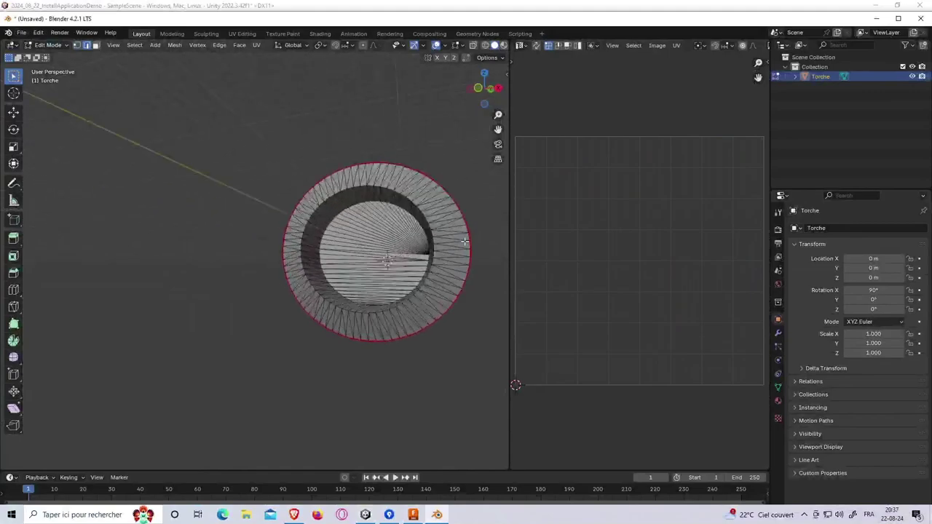
scroll(404, 245, up, 1)
scroll(390, 240, up, 1)
scroll(390, 241, up, 3)
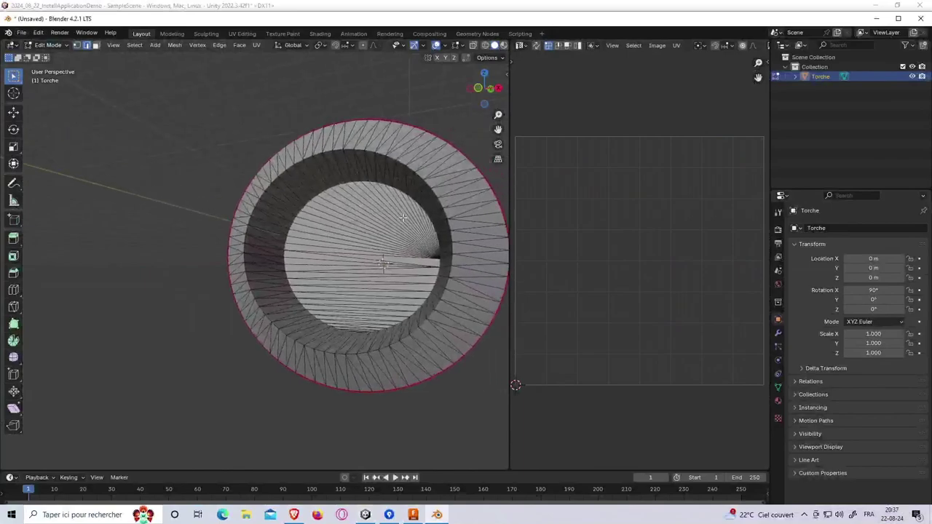
scroll(311, 221, down, 1)
scroll(302, 216, up, 1)
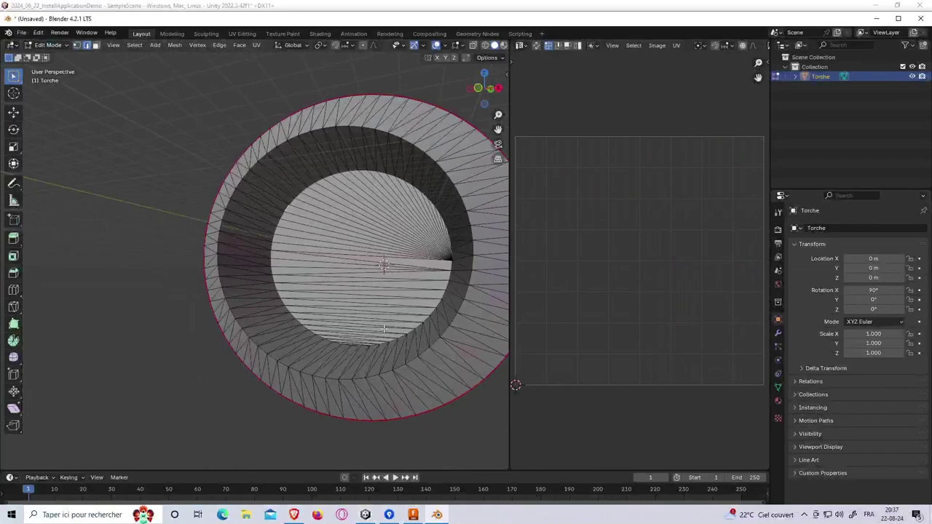
ctrl+click(408, 331)
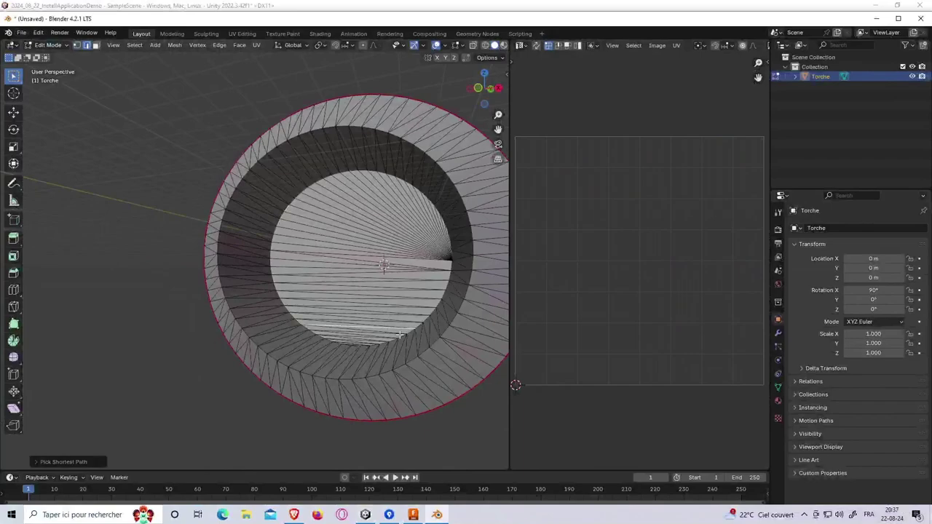
key(ctrl+z)
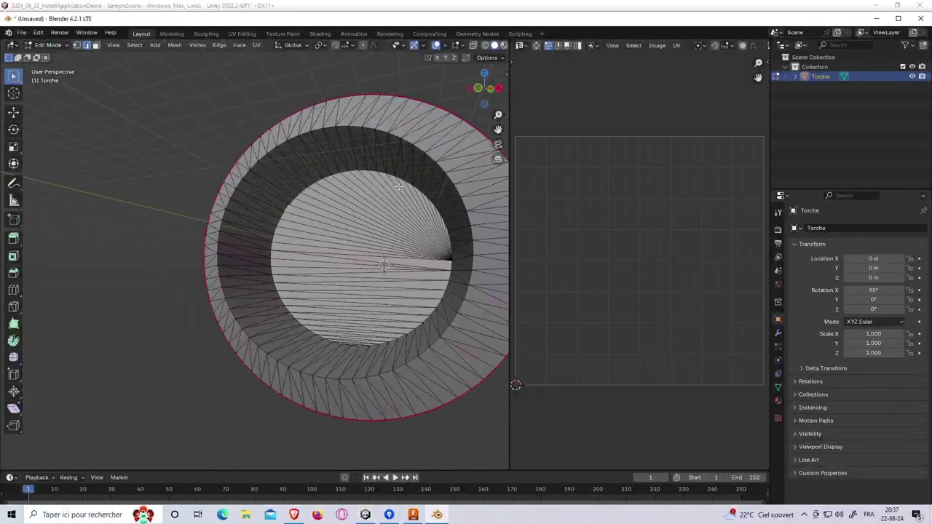
ctrl+click(272, 253)
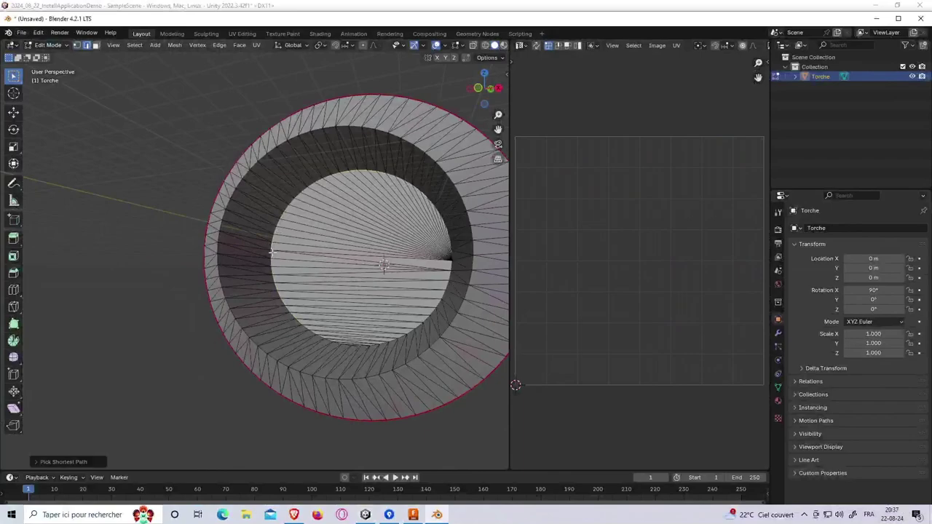
ctrl+click(311, 333)
Step: Complete the inner rim loop and mark it as a UV seam
click(384, 346)
middle_drag(376, 348, 365, 353)
ctrl+click(359, 348)
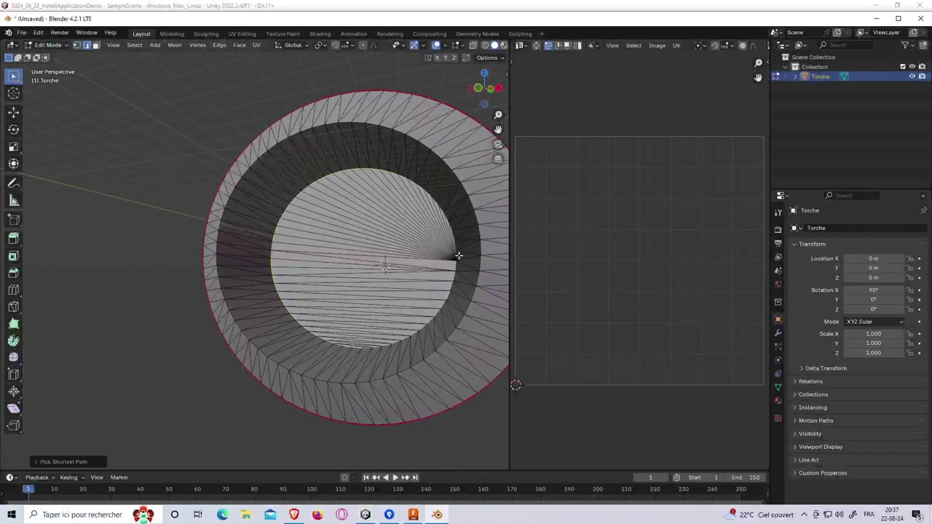
ctrl+click(409, 177)
key(ctrl+z)
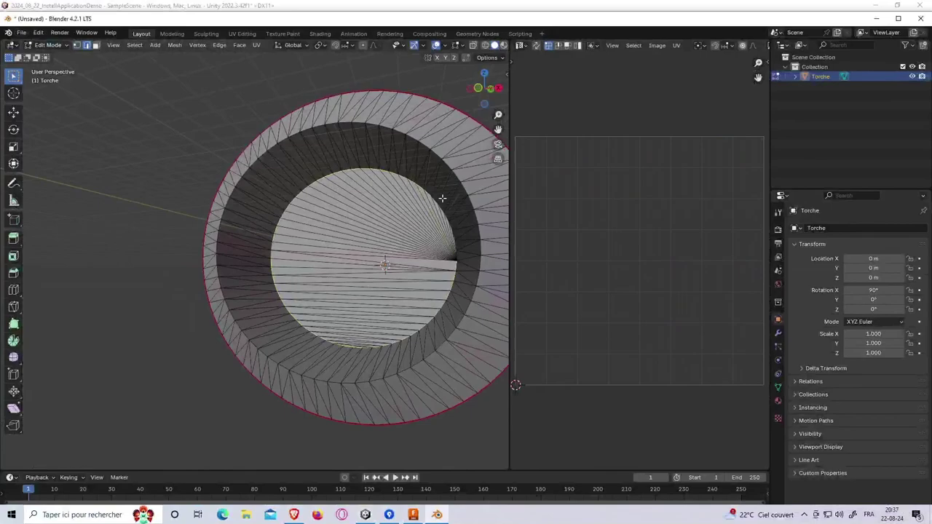
ctrl+click(454, 234)
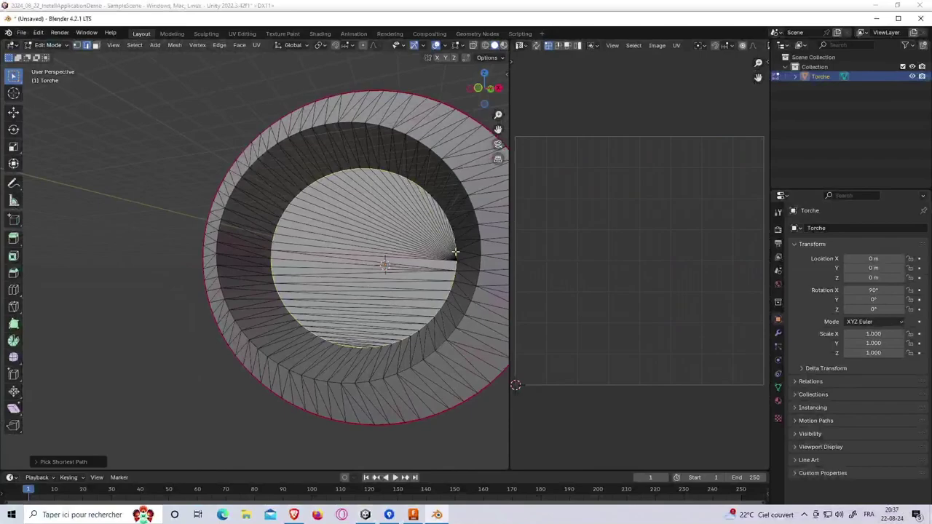
middle_drag(449, 288, 468, 270)
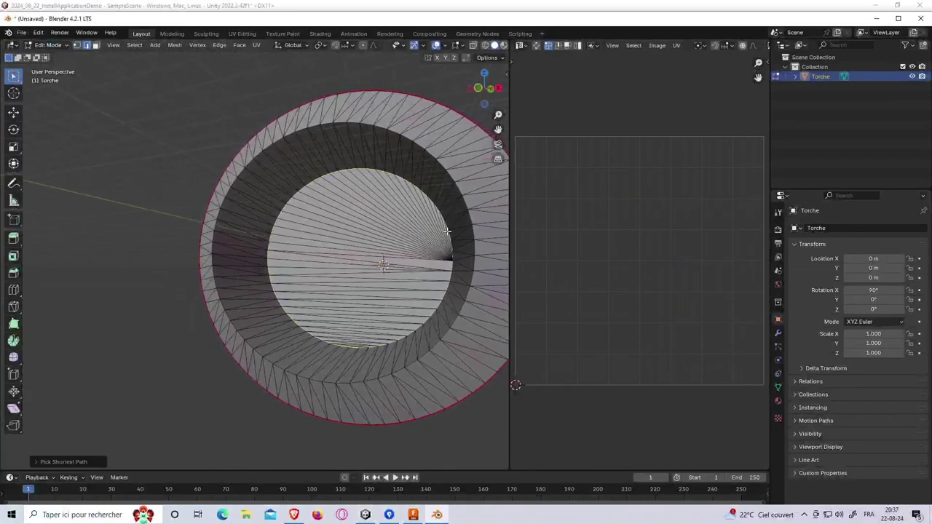
key(F3)
text(mark)
key(Return)
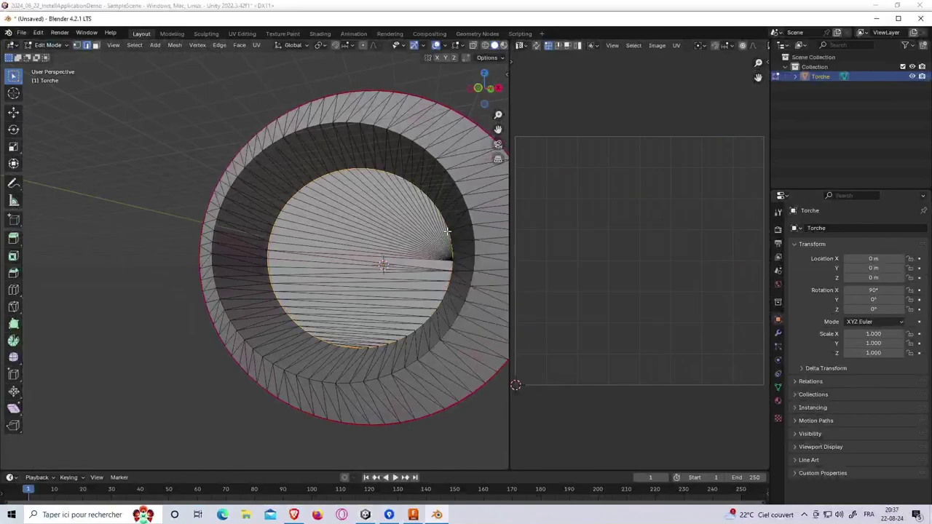
Step: Trace the next edge loop all the way around the ring
click(475, 250)
ctrl+click(356, 122)
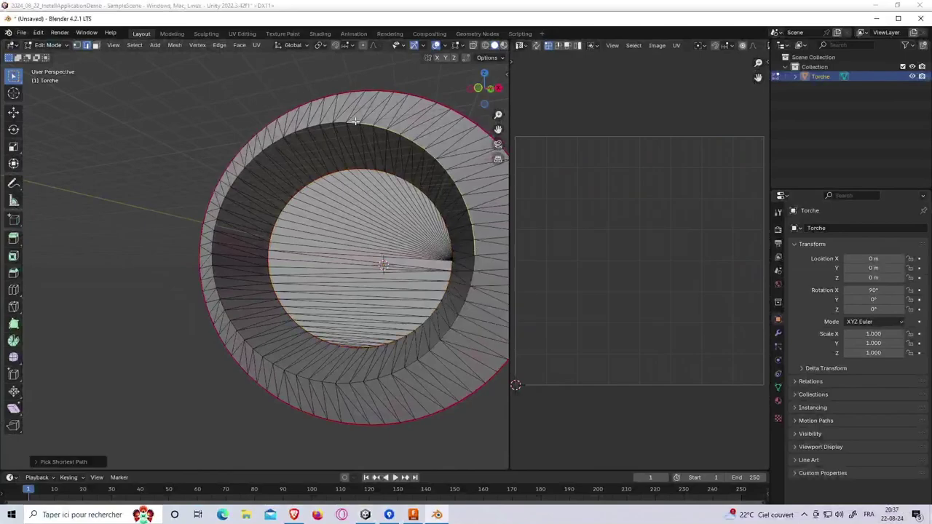
ctrl+click(217, 225)
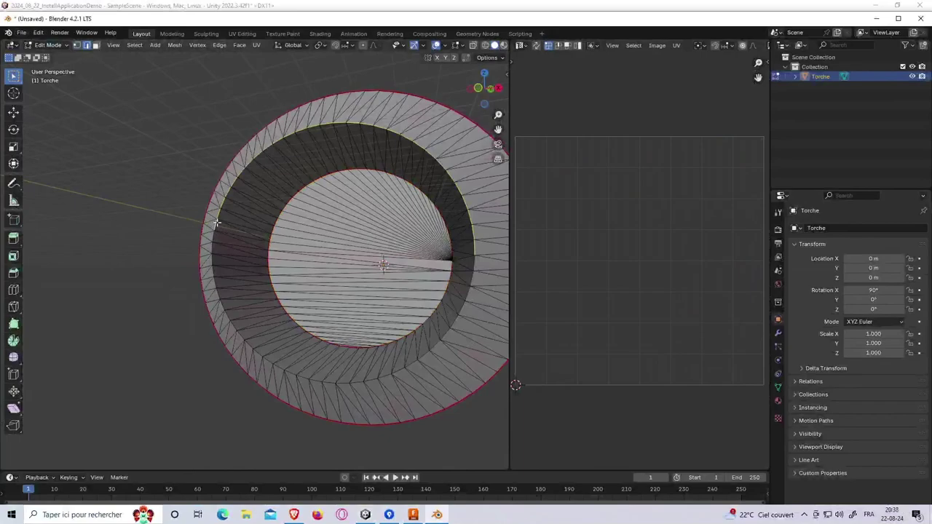
ctrl+click(302, 374)
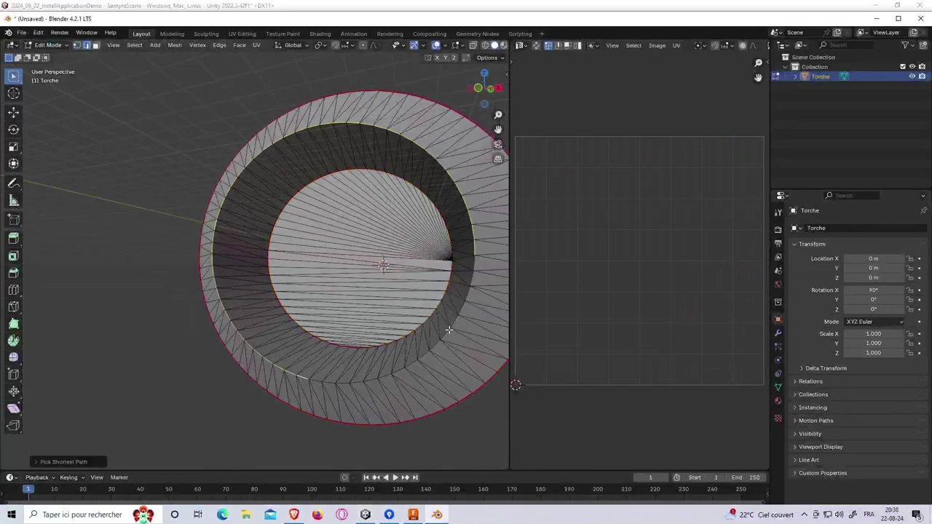
ctrl+click(463, 309)
ctrl+click(473, 266)
Step: Mark the traced ring loop as a seam with Mark Seam
key(F3)
text(mark seam)
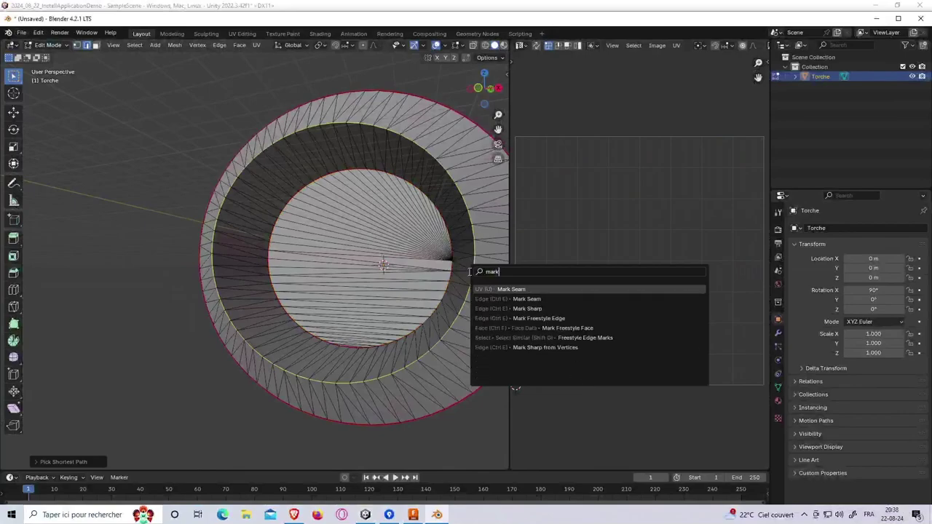
key(Return)
Step: Select the whole torch mesh and unwrap it into UV islands
key(a)
key(u)
key(Return)
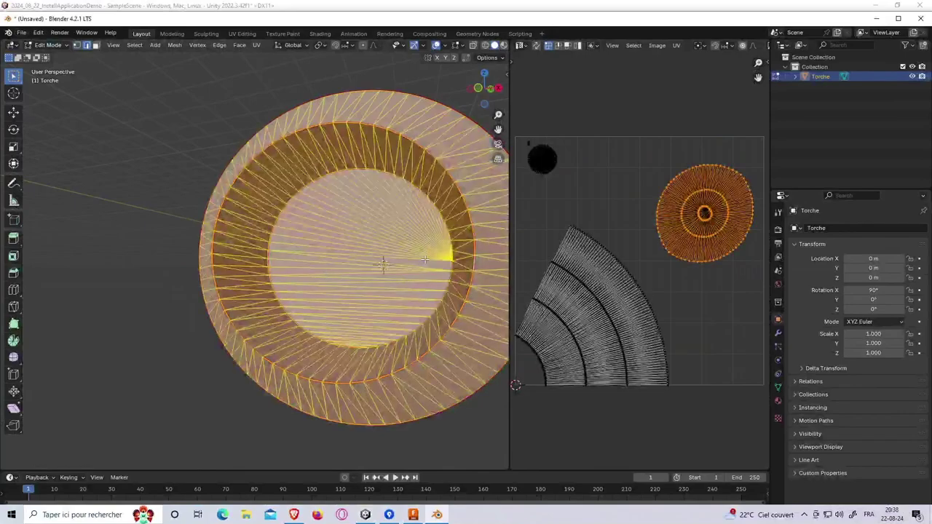
key(F3)
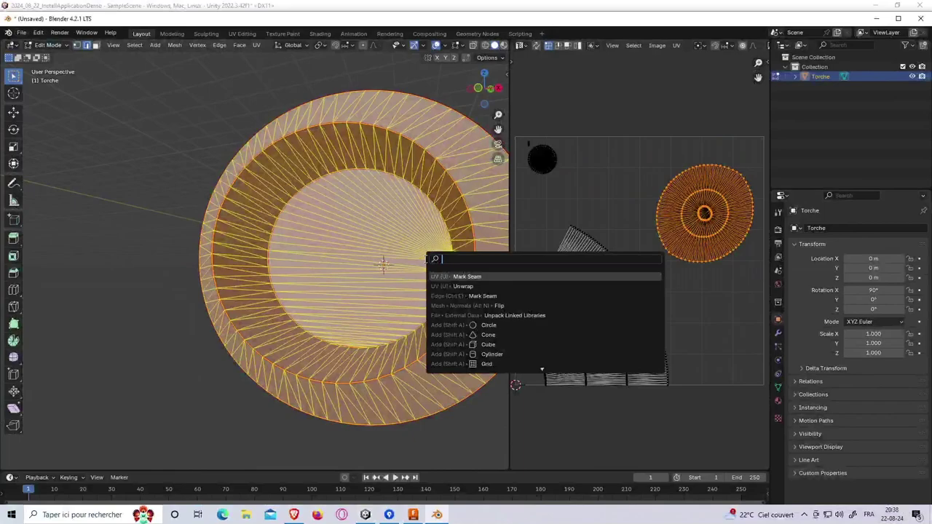
key(Return)
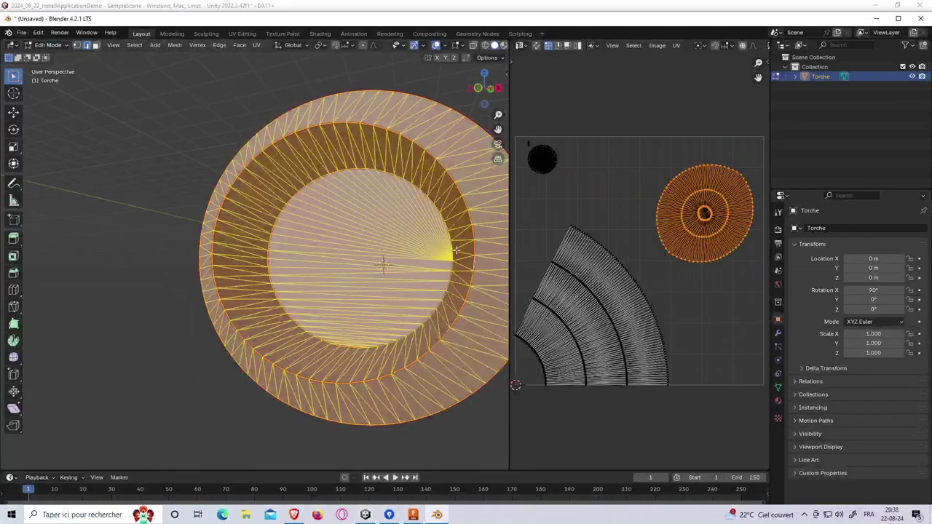
middle_drag(454, 250, 426, 257)
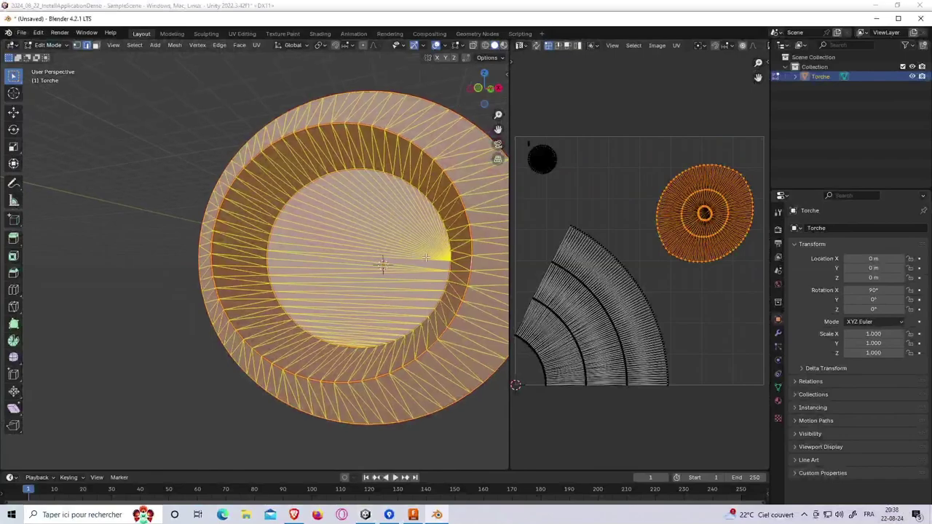
click(252, 264)
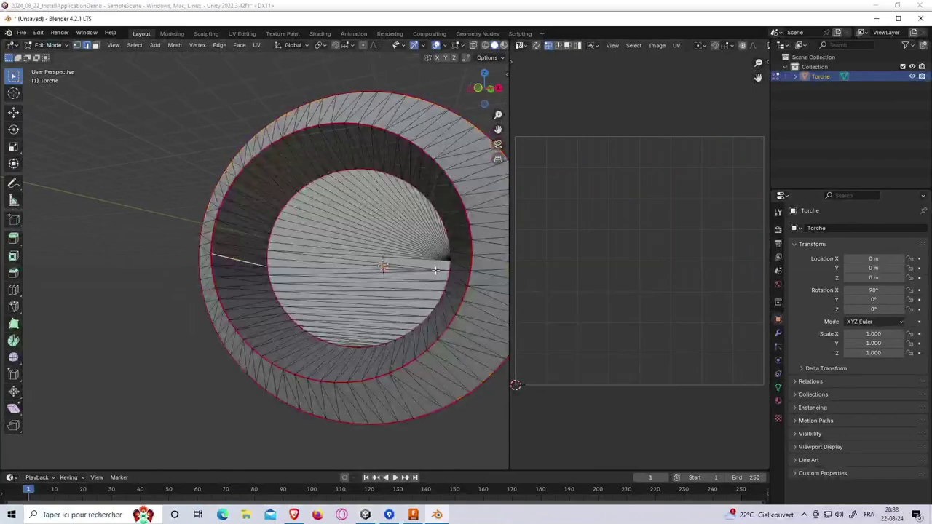
Step: Inspect the cone's back from another angle and mark the selected edge as a seam
middle_drag(253, 264, 243, 258)
mouse_move(422, 271)
middle_down()
mouse_move(374, 264)
mouse_move(339, 274)
mouse_move(414, 273)
mouse_move(164, 254)
mouse_move(329, 277)
mouse_move(333, 358)
mouse_move(267, 385)
mouse_move(339, 327)
mouse_move(133, 244)
mouse_move(371, 246)
middle_up()
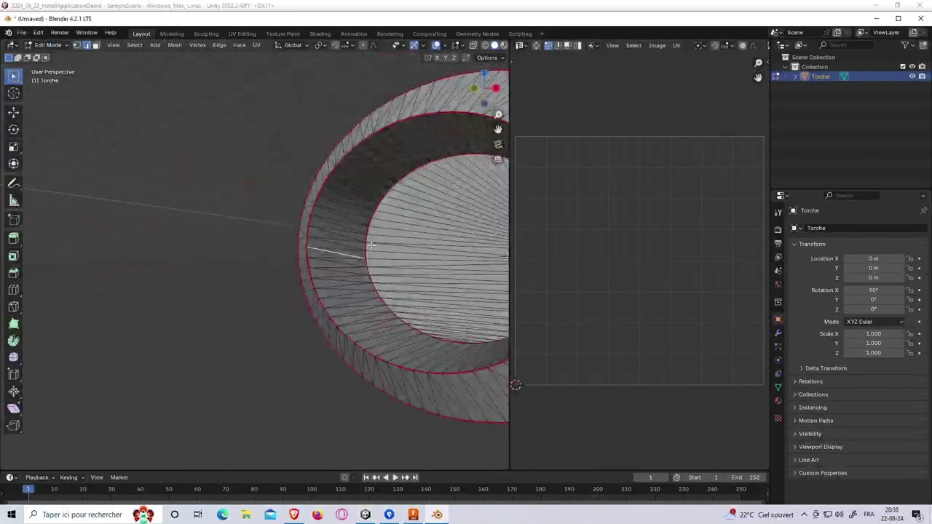
scroll(264, 252, down, 4)
scroll(328, 255, down, 2)
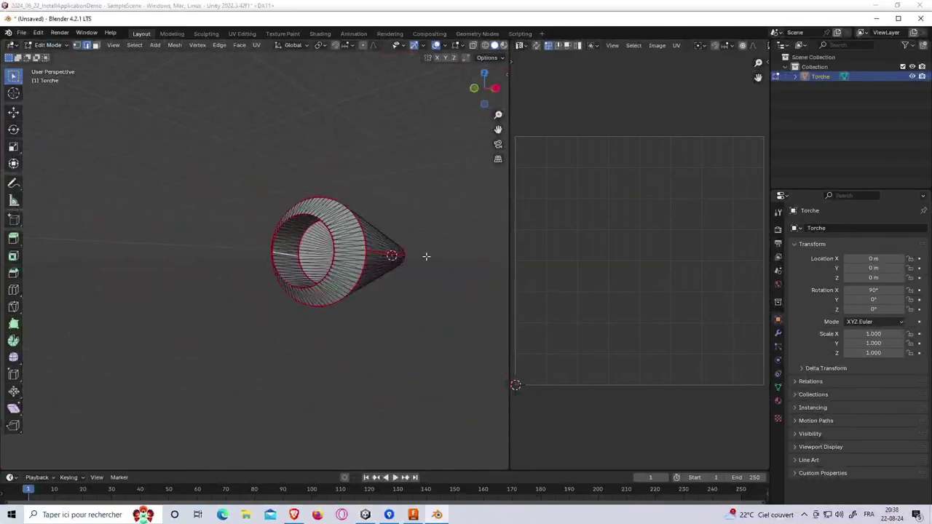
scroll(369, 251, up, 4)
scroll(459, 311, down, 1)
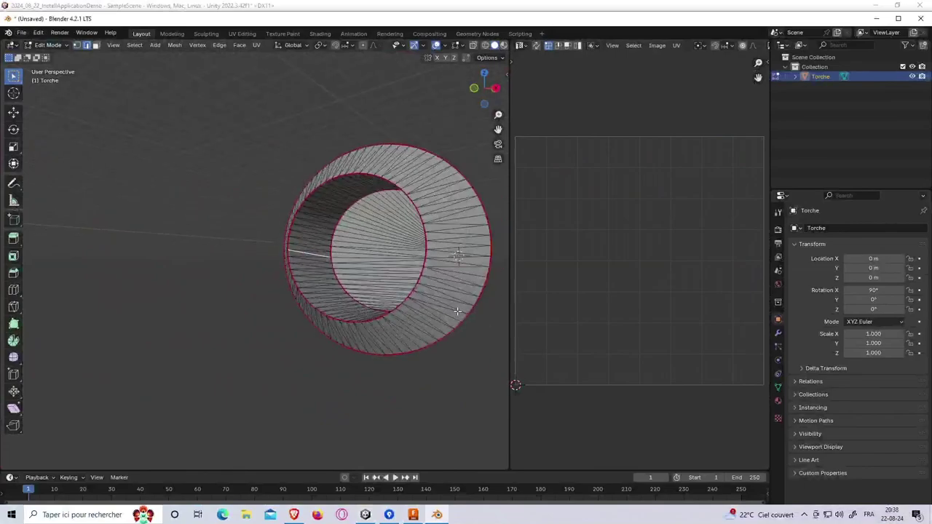
scroll(476, 317, down, 1)
key(r)
key(r)
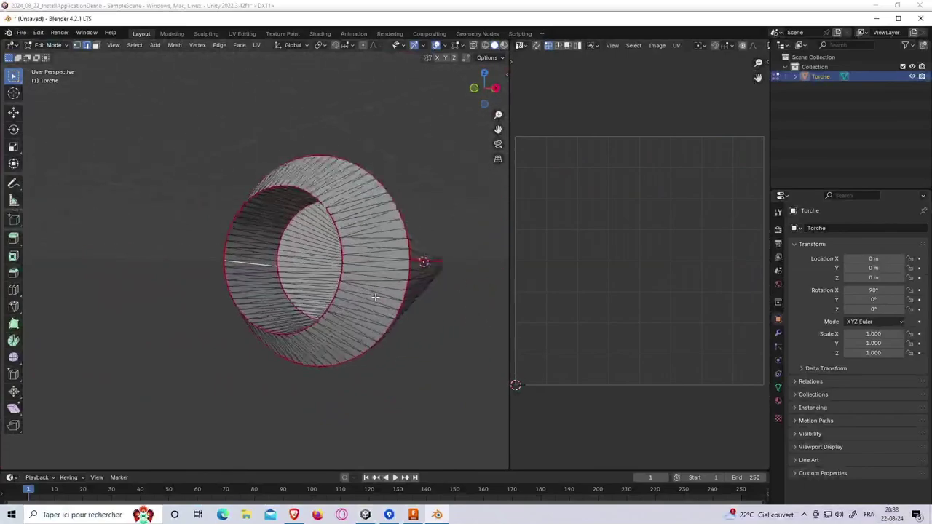
click(382, 290)
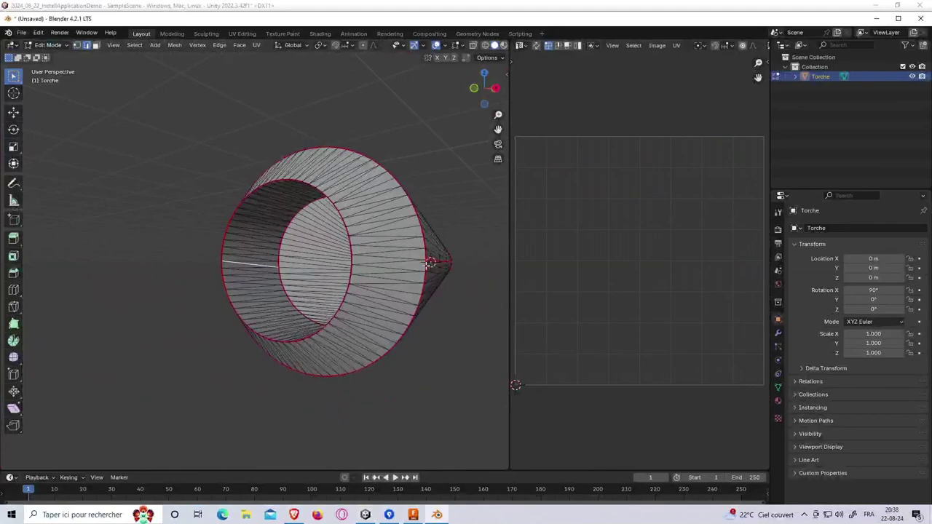
scroll(426, 268, up, 1)
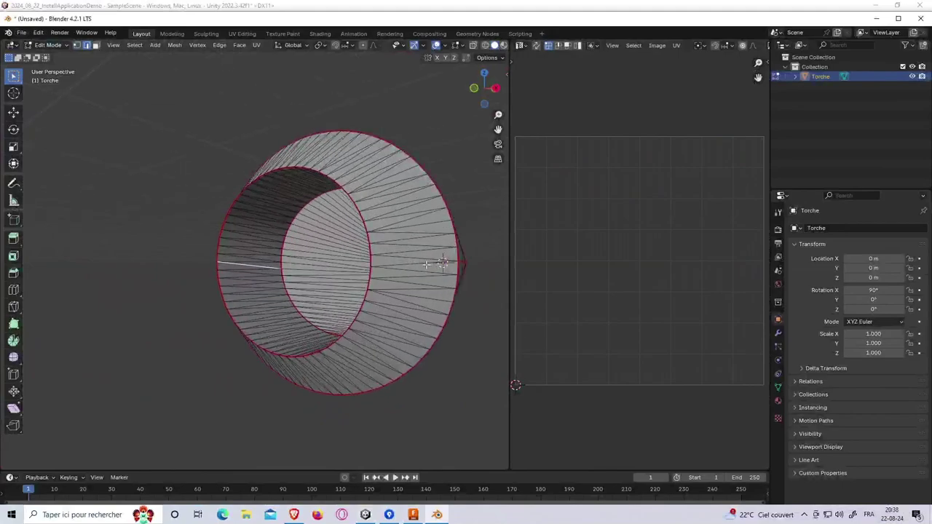
mouse_move(380, 264)
middle_down()
mouse_move(313, 276)
mouse_move(380, 275)
middle_up()
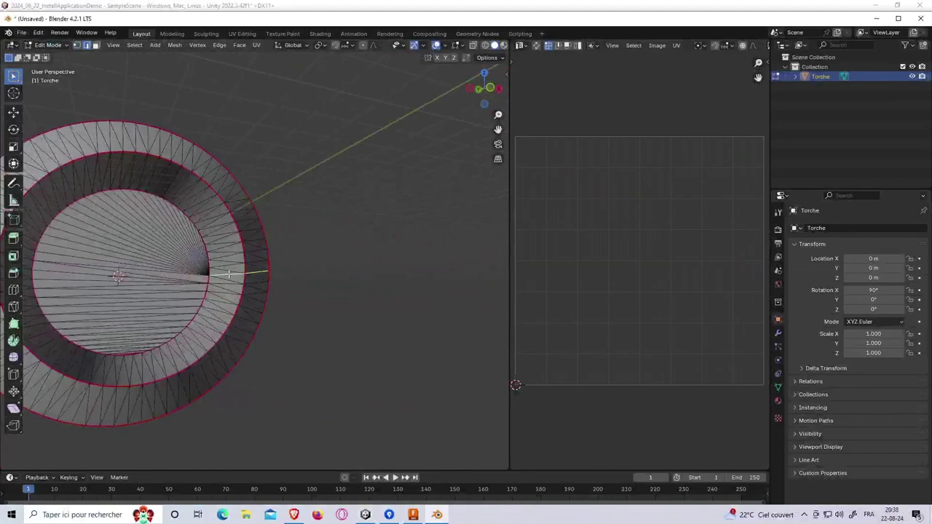
key(F3)
key(Return)
Step: Select the whole Torche mesh, mark the seams, and run UV Unwrap
mouse_move(326, 274)
middle_down()
mouse_move(412, 263)
mouse_move(378, 269)
mouse_move(401, 257)
mouse_move(450, 262)
mouse_move(329, 268)
middle_up()
key(a)
key(F3)
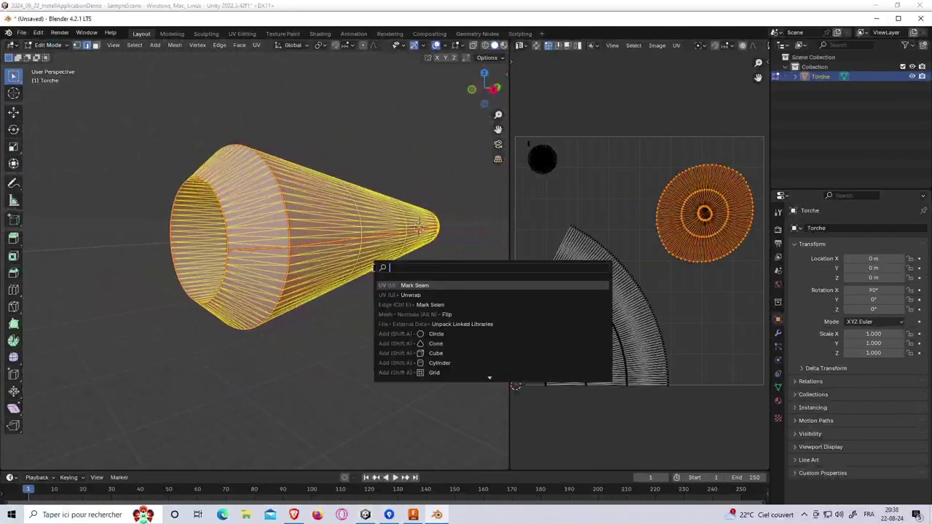
text(mark)
key(Return)
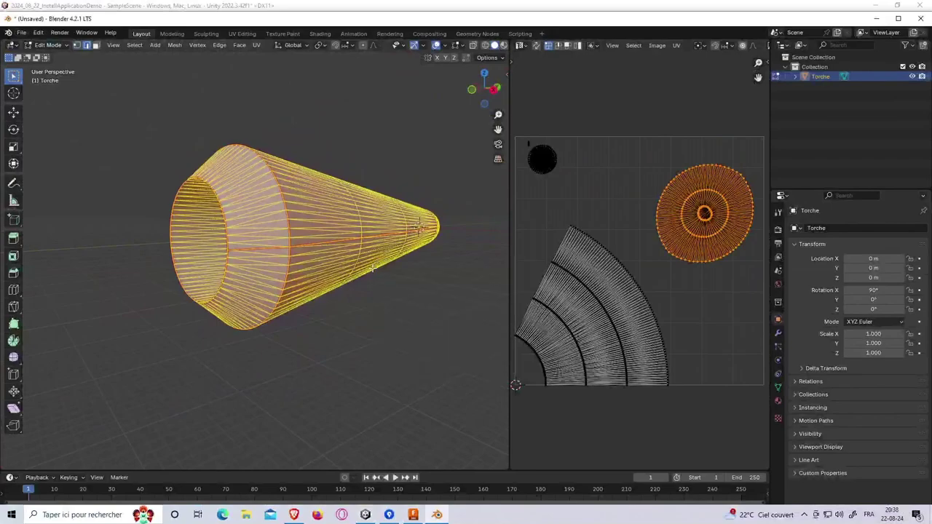
key(F3)
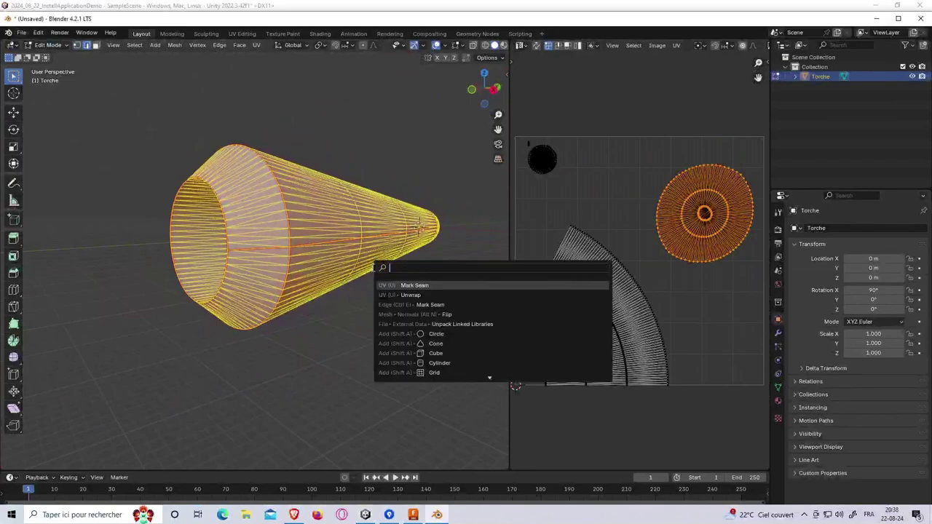
text(unwrap)
key(Return)
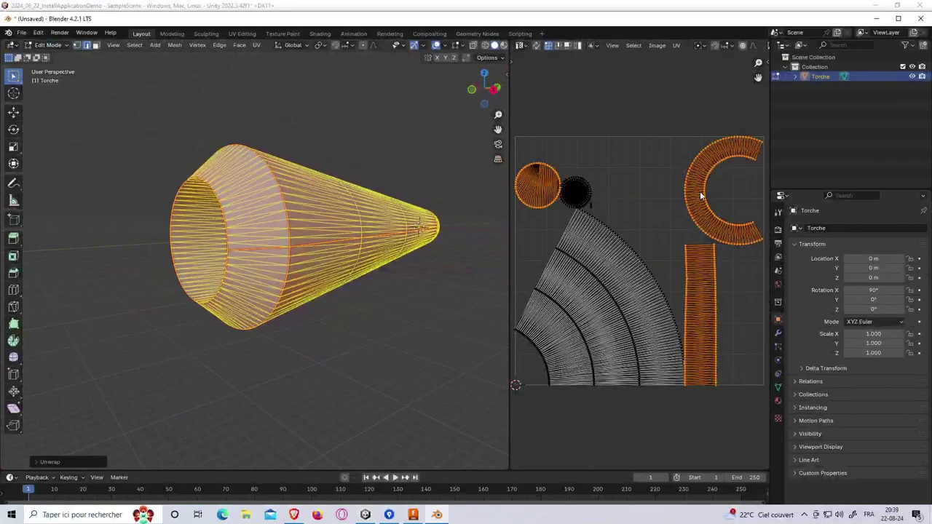
Step: Move the straight strip island to the right and reposition the C-shaped island
click(680, 250)
click(677, 256)
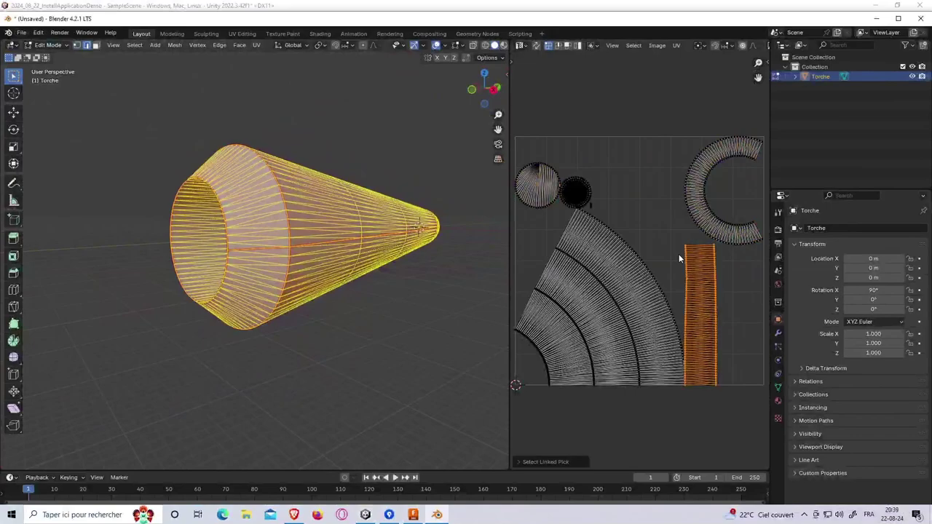
key(g)
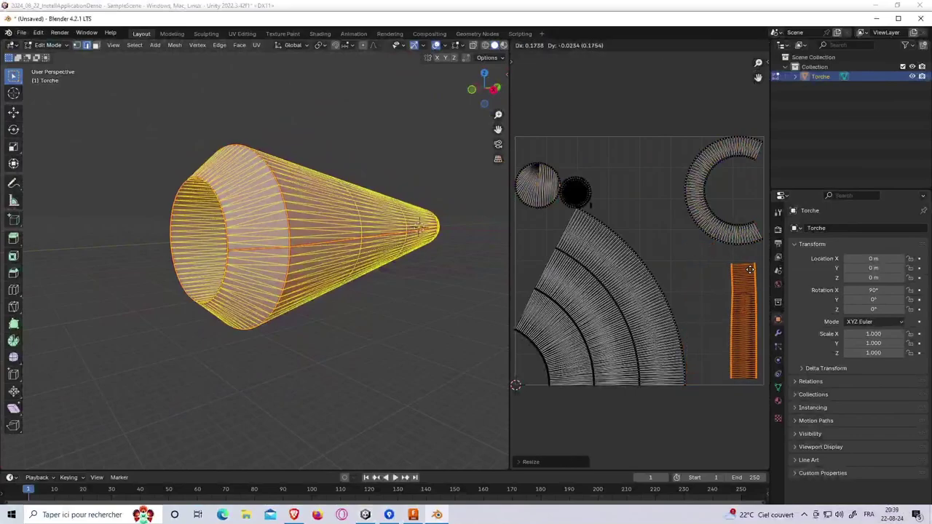
click(750, 270)
key(l)
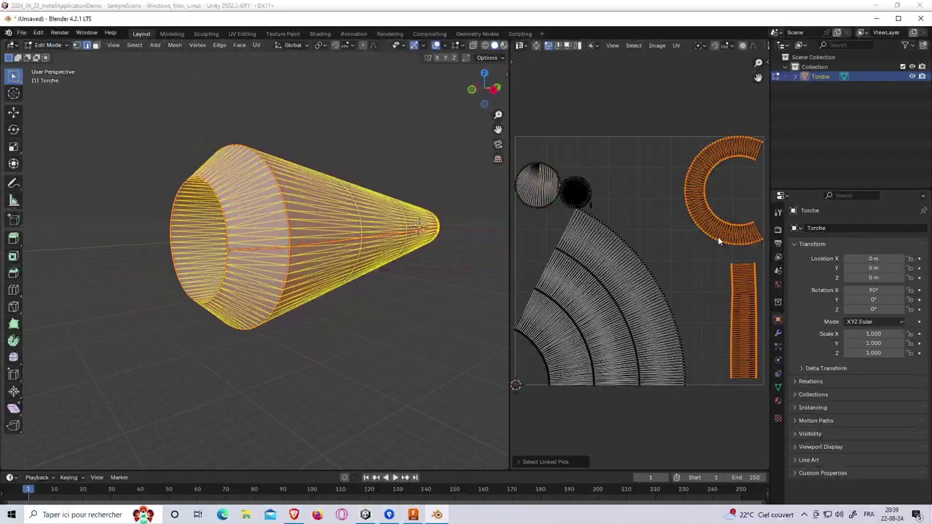
click(719, 236)
key(l)
key(g)
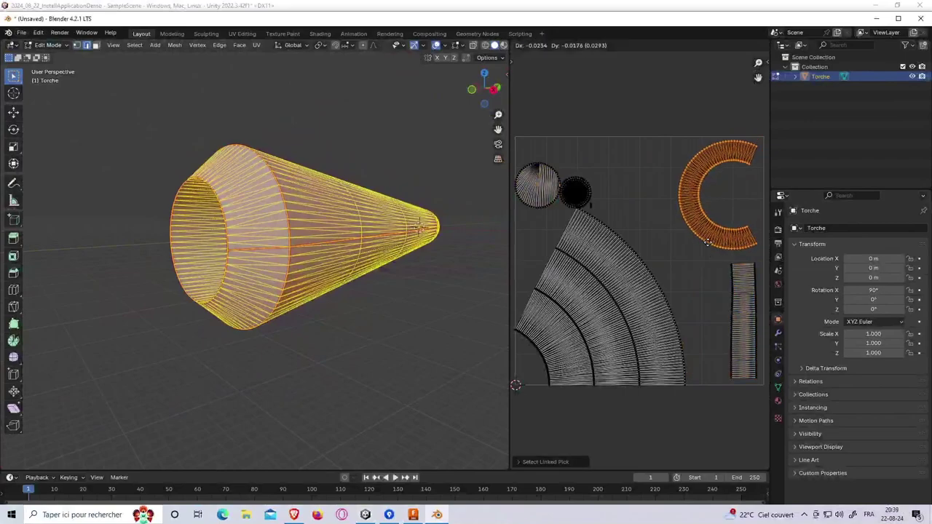
click(707, 243)
click(657, 269)
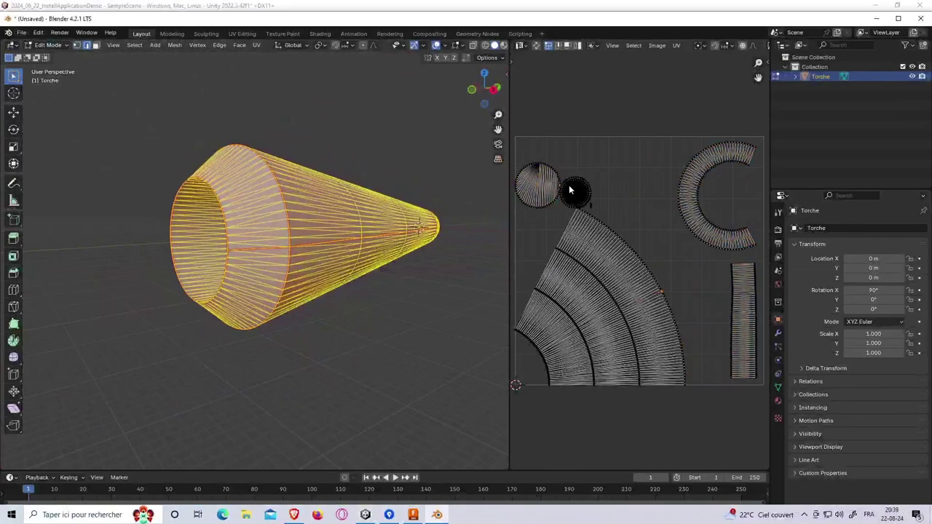
Step: Shift the fan island, then move the two small circle islands up and right
key(l)
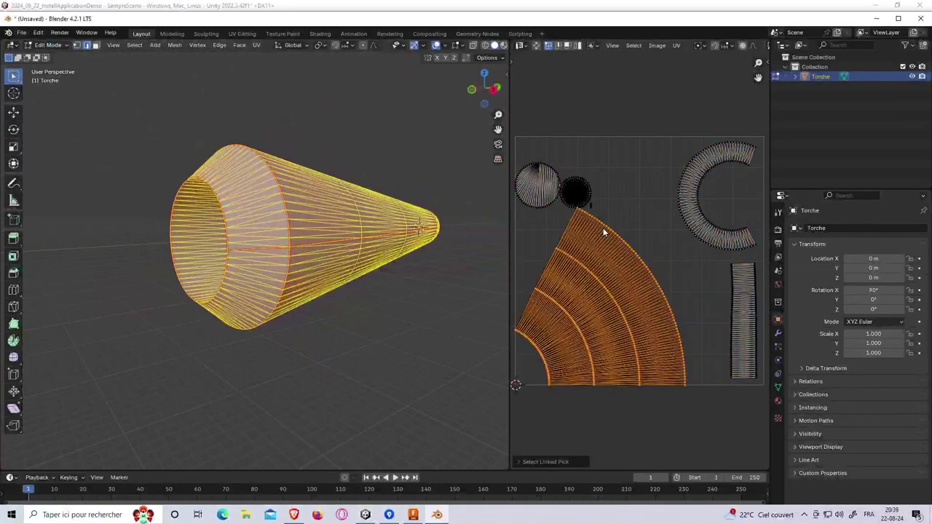
key(g)
click(617, 260)
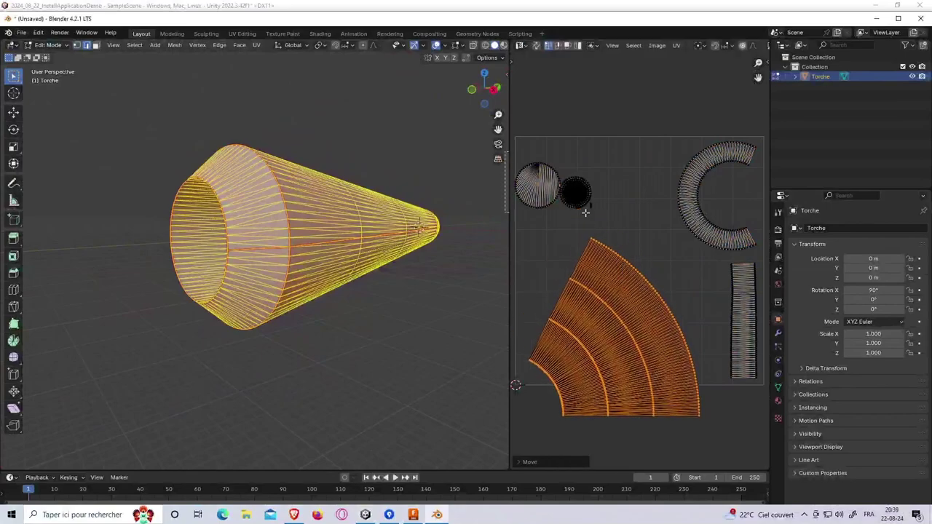
key(ctrl+z)
key(ctrl+shift+z)
click(613, 209)
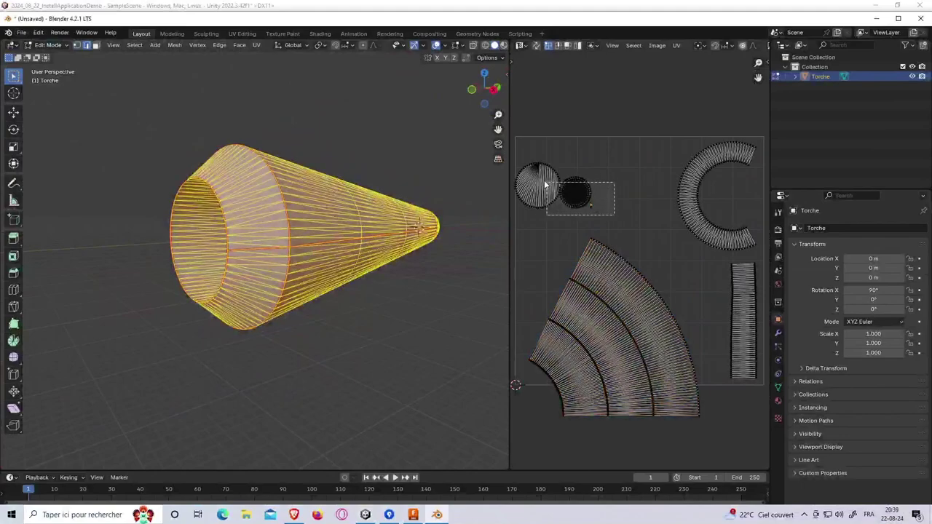
drag(615, 216, 510, 162)
key(h)
key(alt+h)
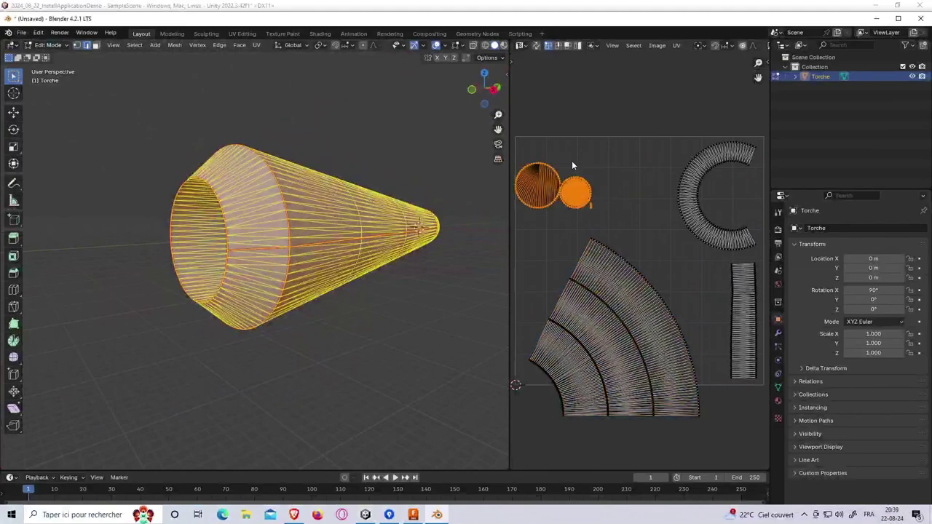
key(g)
click(594, 150)
click(606, 172)
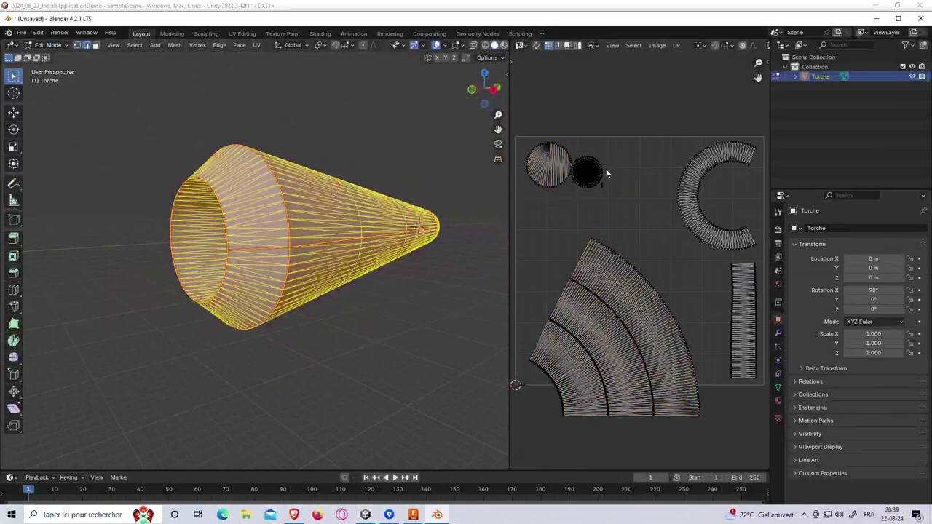
Step: Nudge the left circle island left, then move both circles further right
click(548, 165)
key(g)
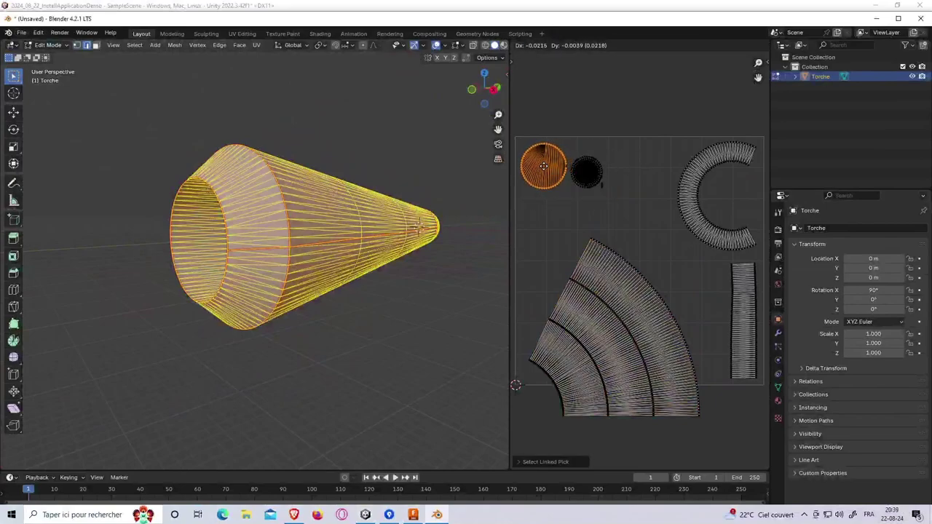
click(542, 166)
shift+click(588, 179)
key(g)
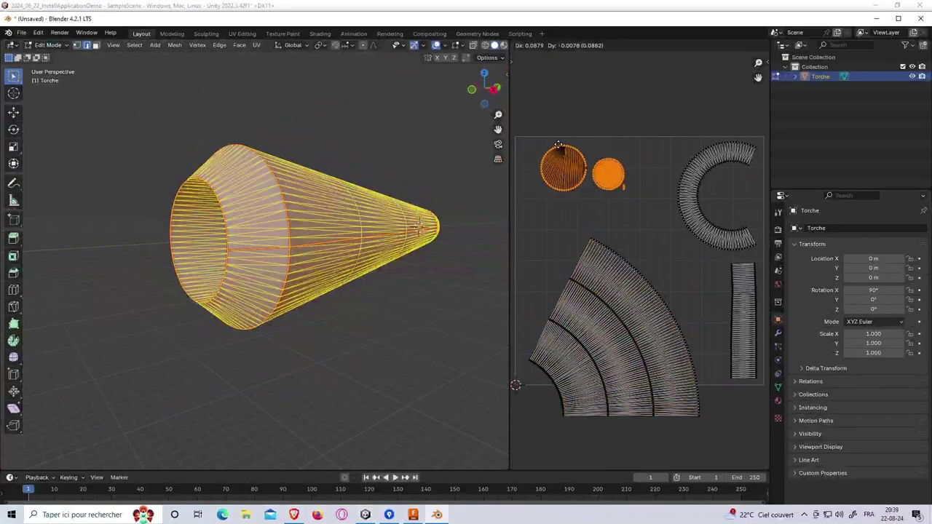
click(612, 149)
click(615, 146)
Step: Place the left circle island further left
key(l)
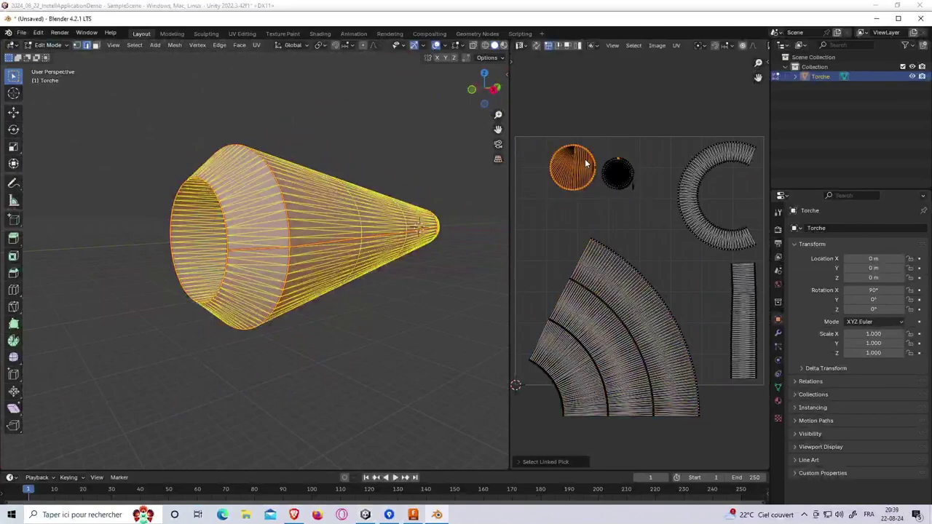
key(g)
click(555, 159)
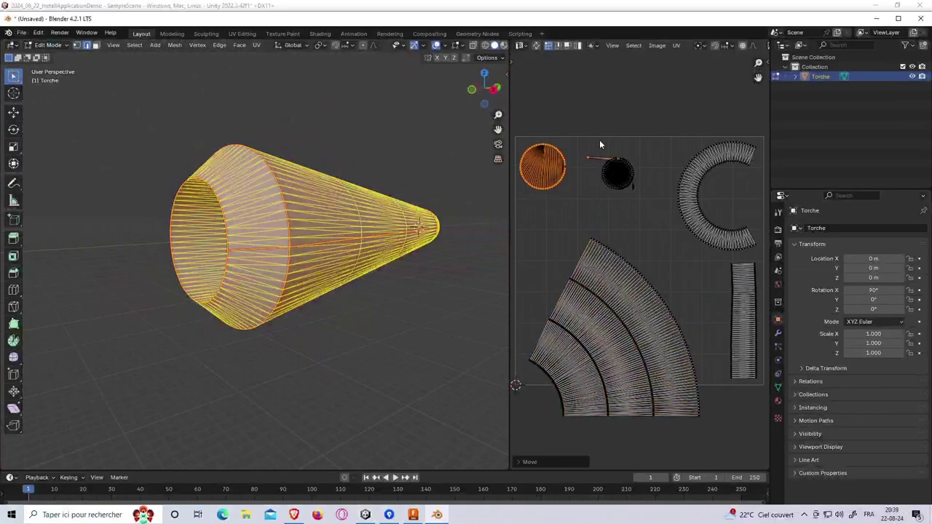
key(ctrl+z)
click(599, 144)
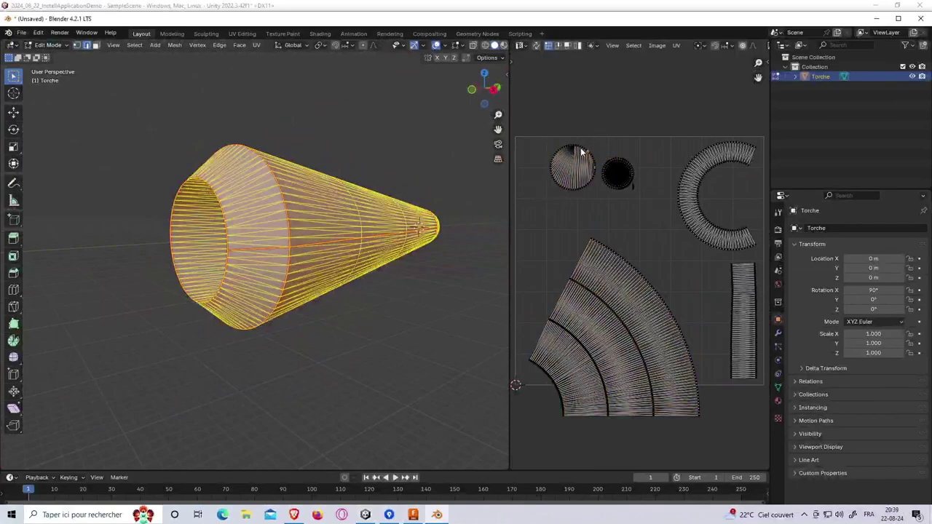
key(l)
key(g)
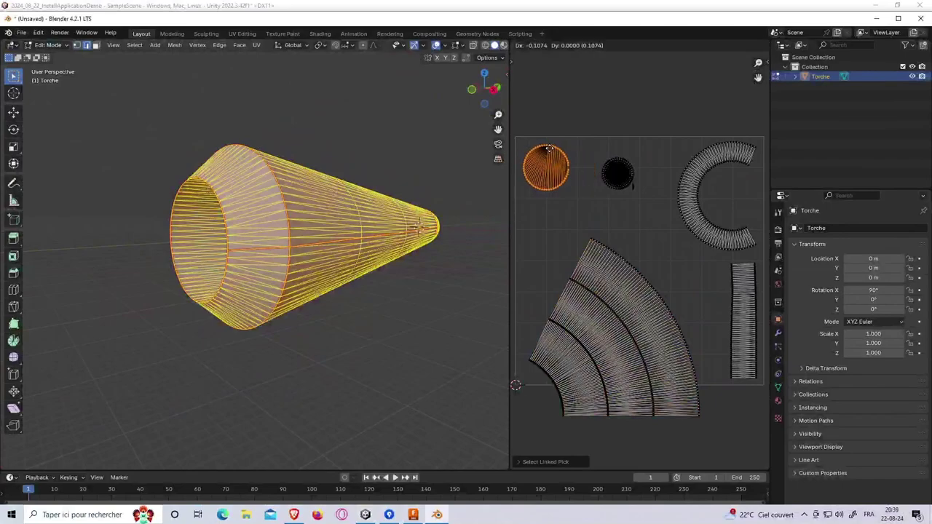
click(561, 155)
Step: Raise the circle and fan islands, then bring the circle back inside the UV square
key(l)
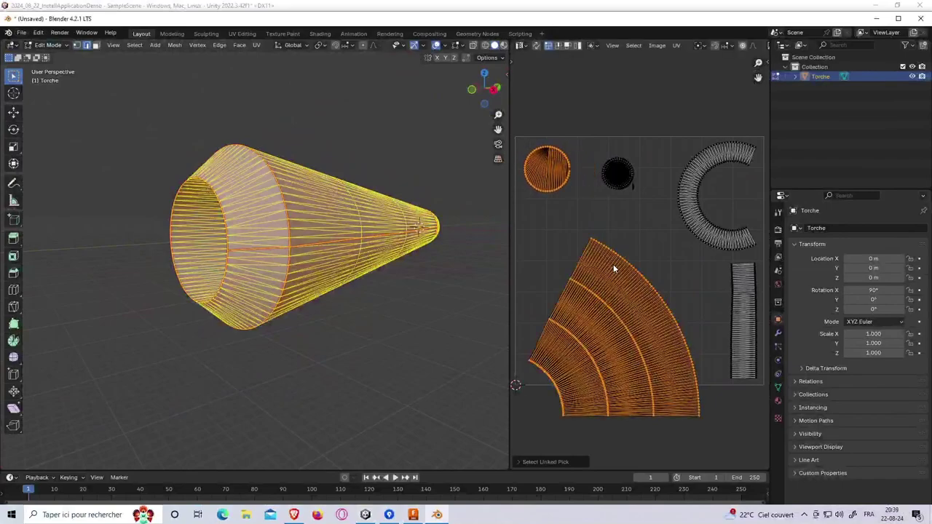
key(g)
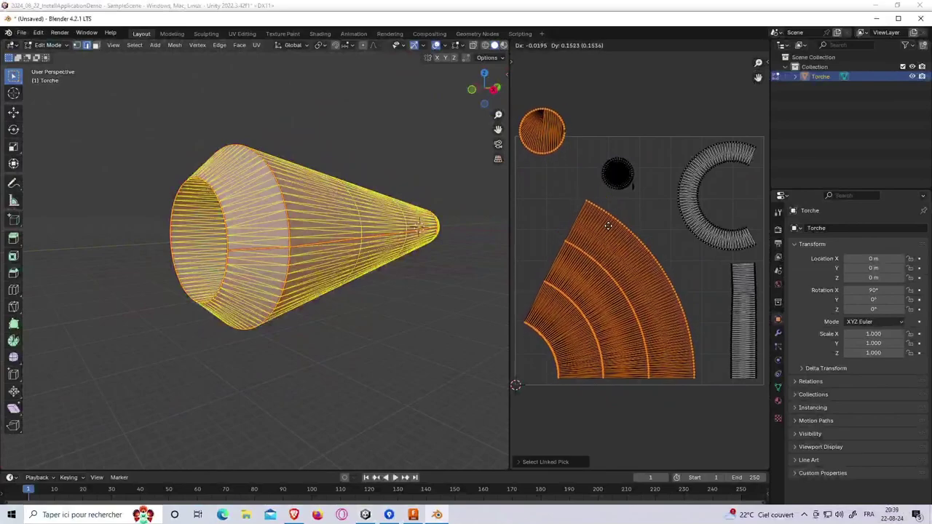
click(631, 218)
key(alt+a)
key(l)
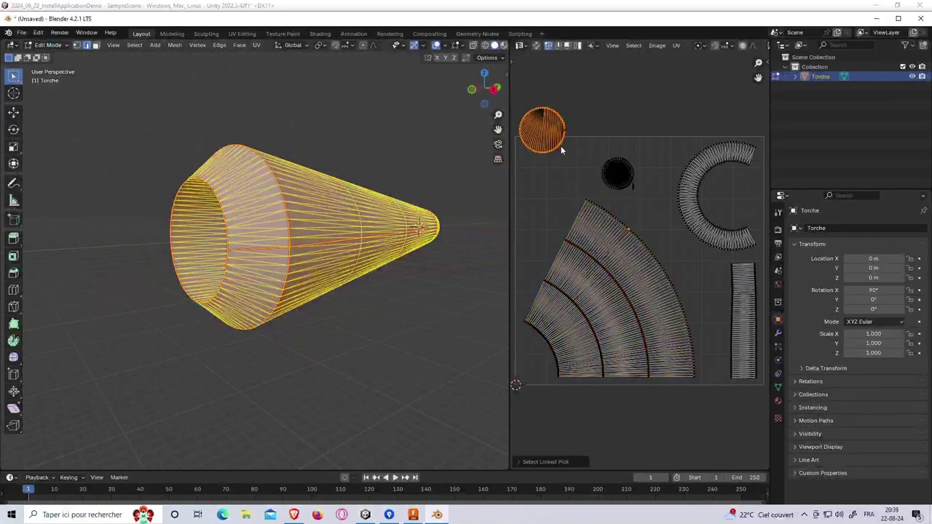
key(g)
right_click(668, 193)
click(574, 145)
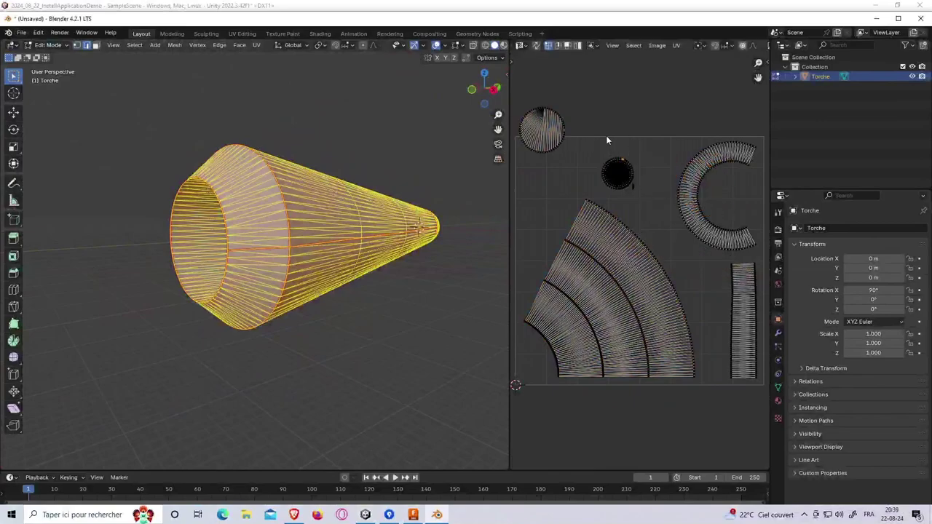
key(l)
key(g)
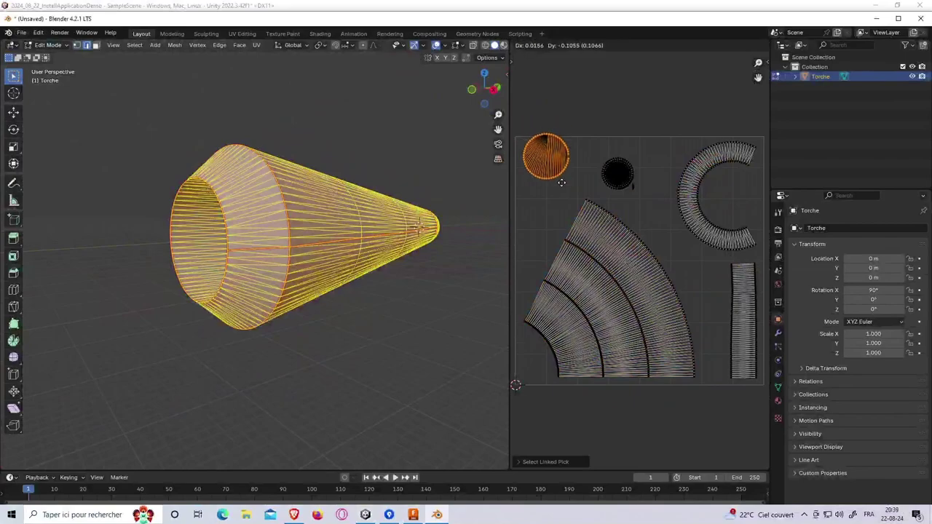
click(568, 186)
click(580, 149)
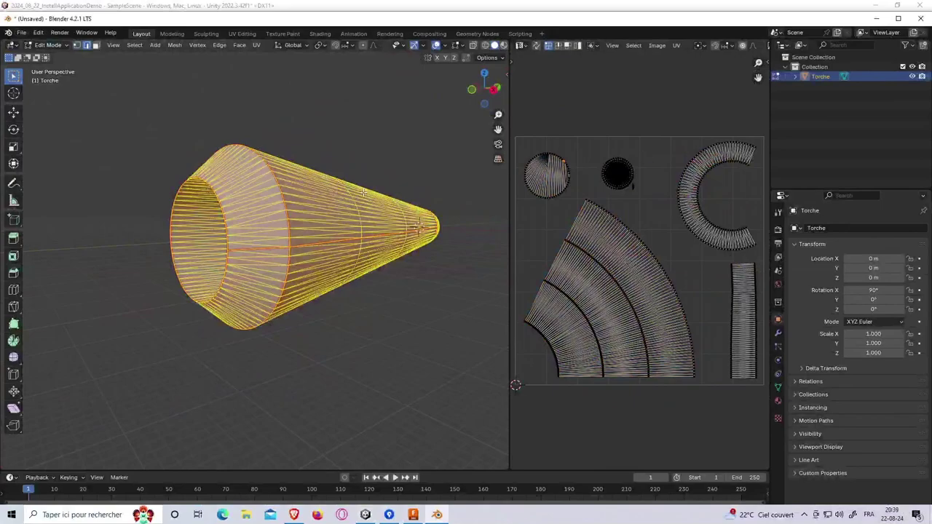
Step: Start a Wavefront OBJ export and browse to the project's Assets\00_Project\3D\Fusion360 folder
key(ctrl+o)
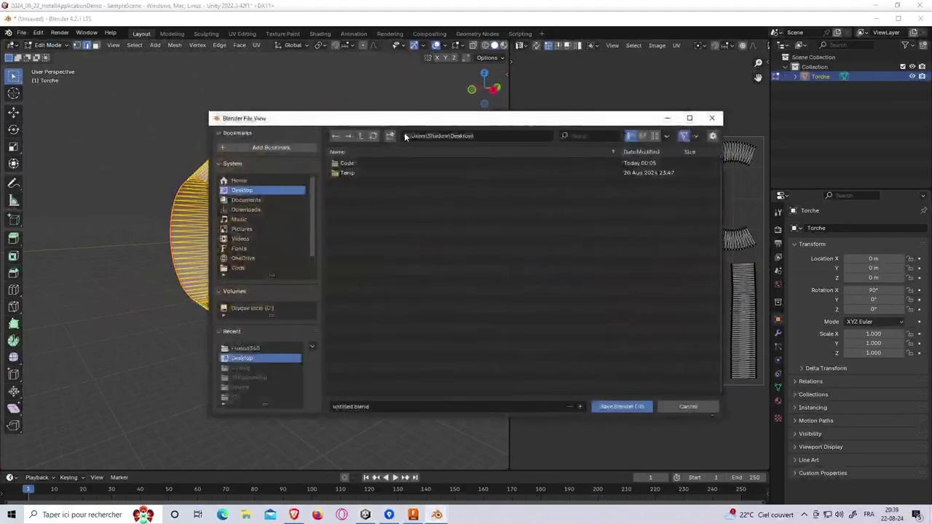
click(673, 408)
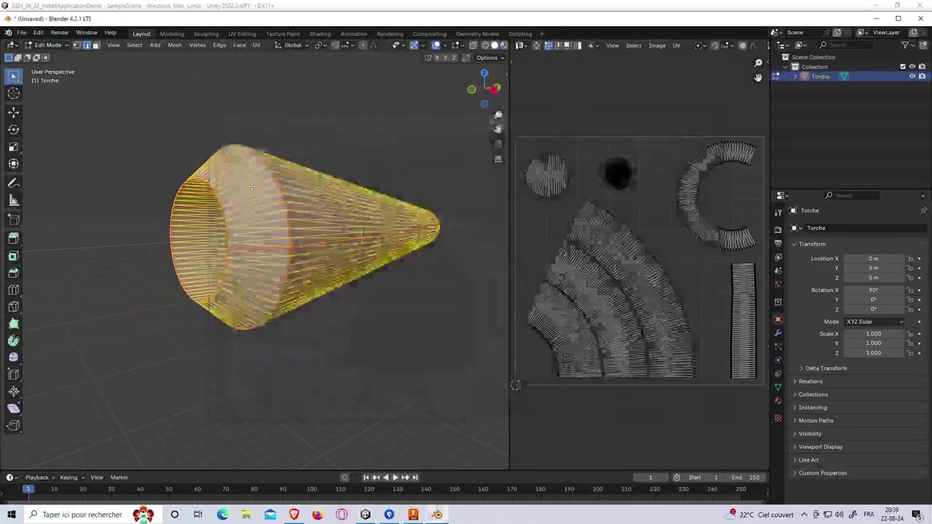
click(21, 34)
mouse_move(38, 180)
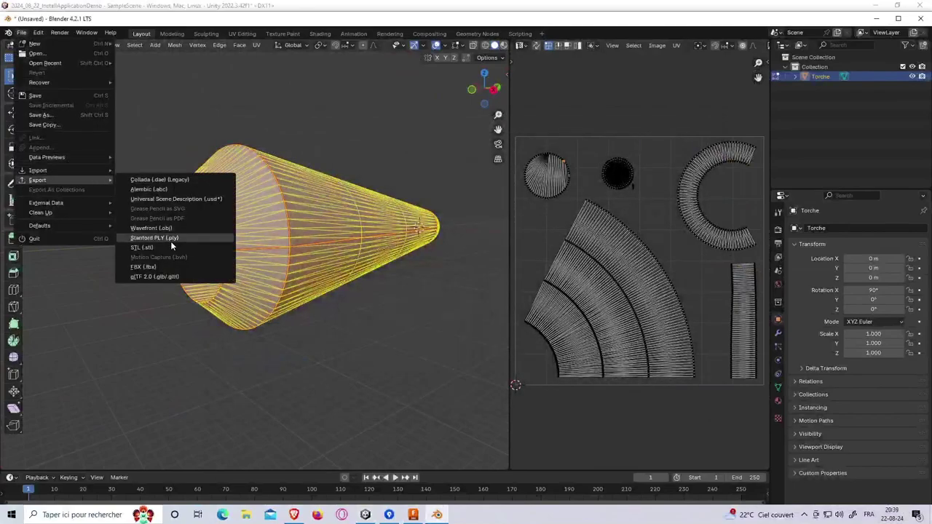
click(178, 226)
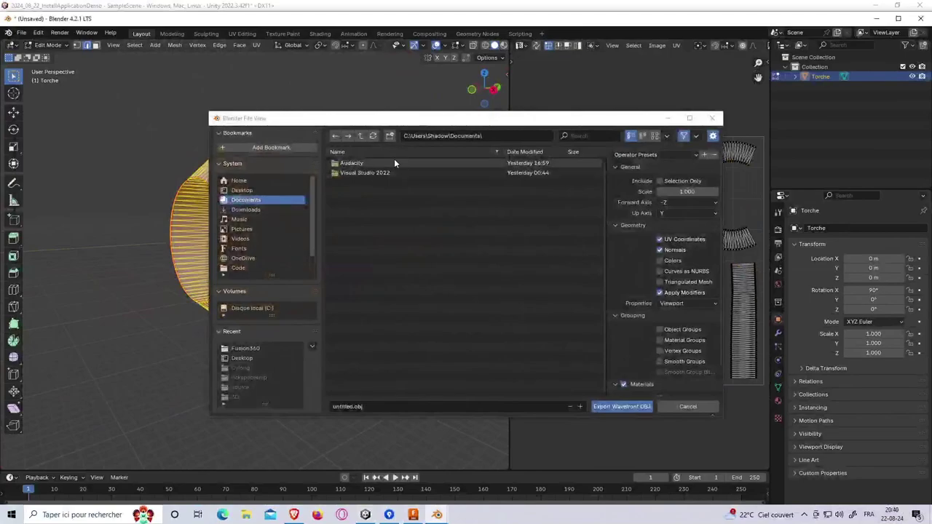
click(275, 306)
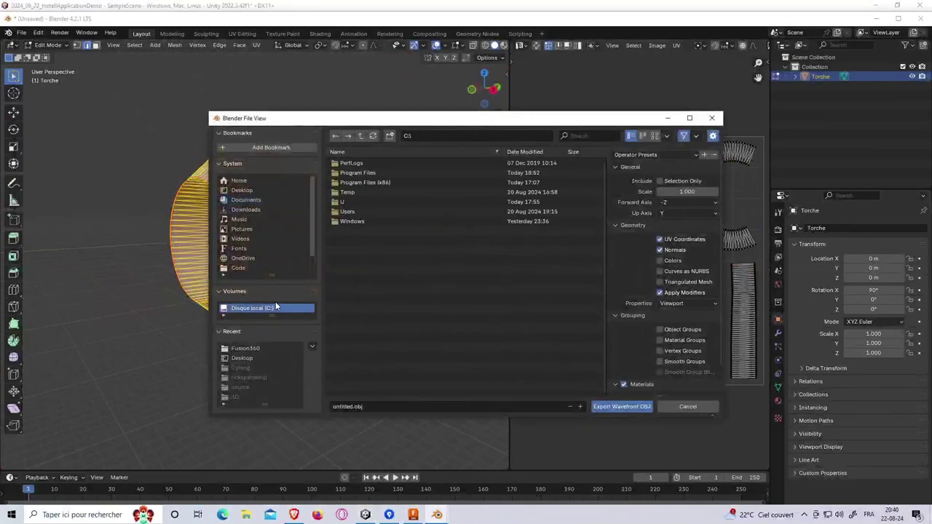
double_click(359, 200)
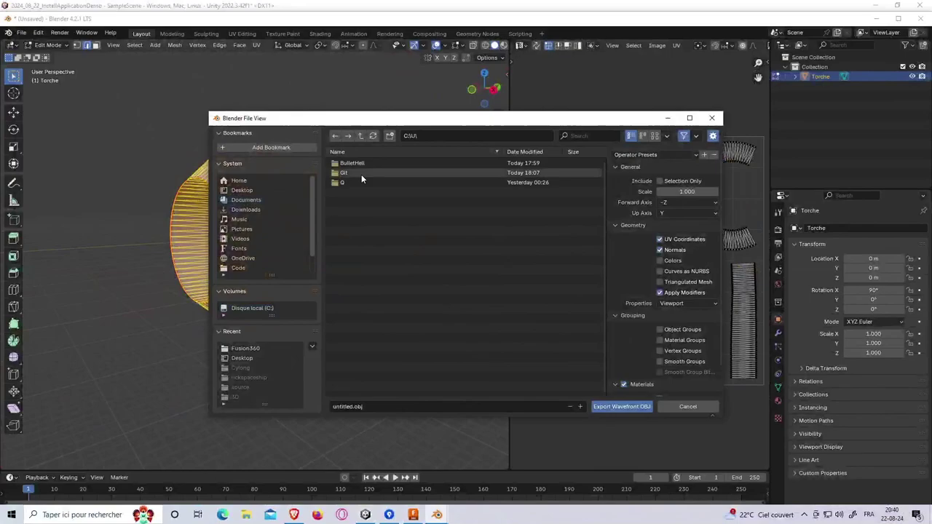
double_click(361, 174)
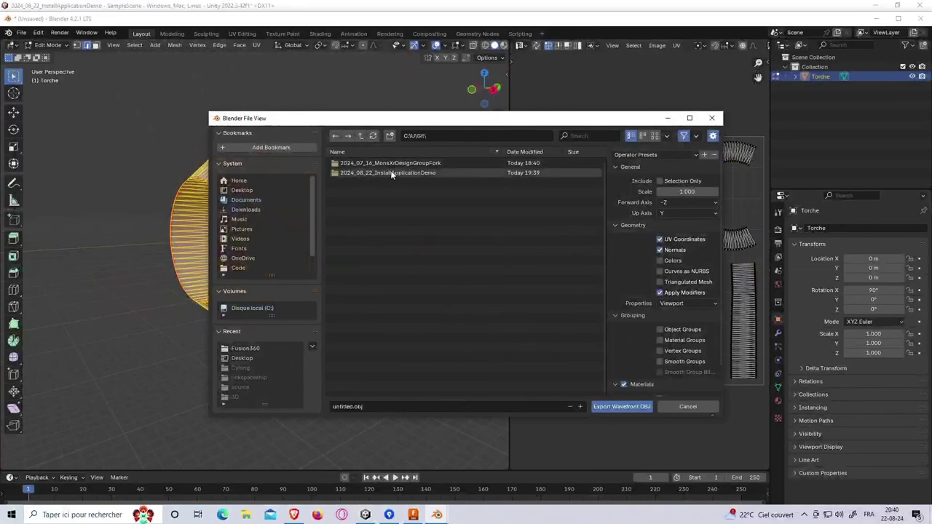
double_click(384, 172)
double_click(359, 164)
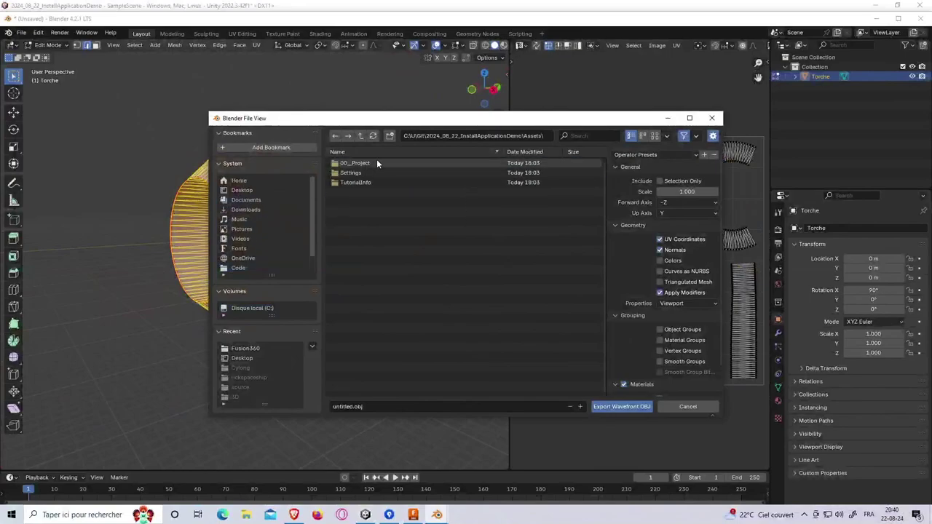
double_click(375, 164)
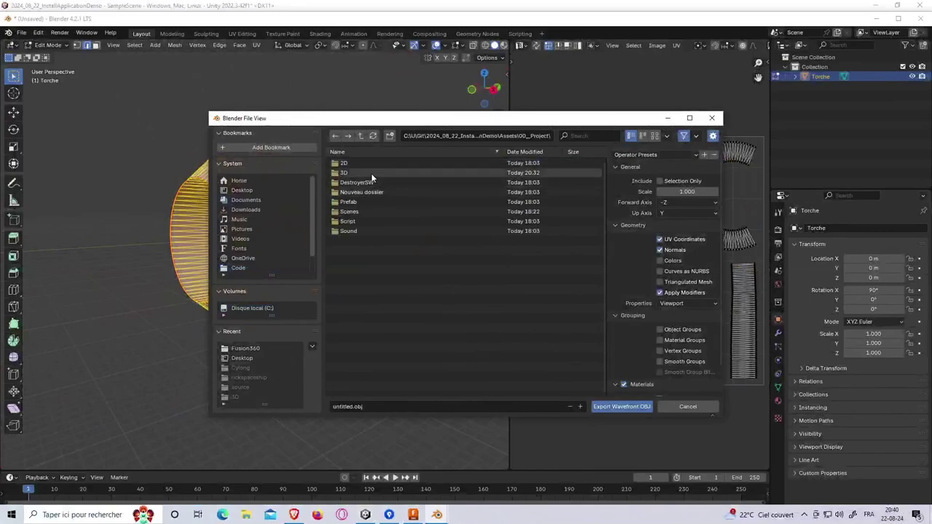
double_click(371, 174)
double_click(371, 170)
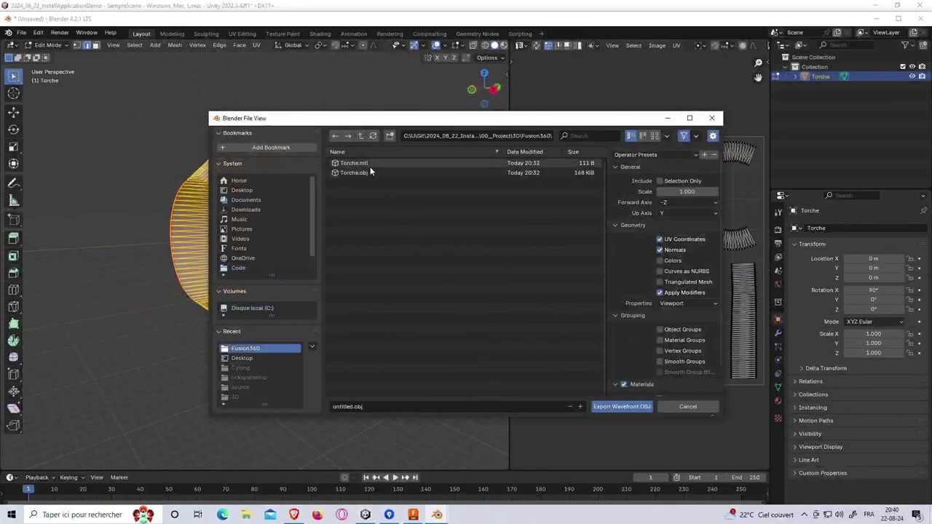
Step: Export the torch as TorcheWithUV.obj, editing the Torche.obj name
click(369, 172)
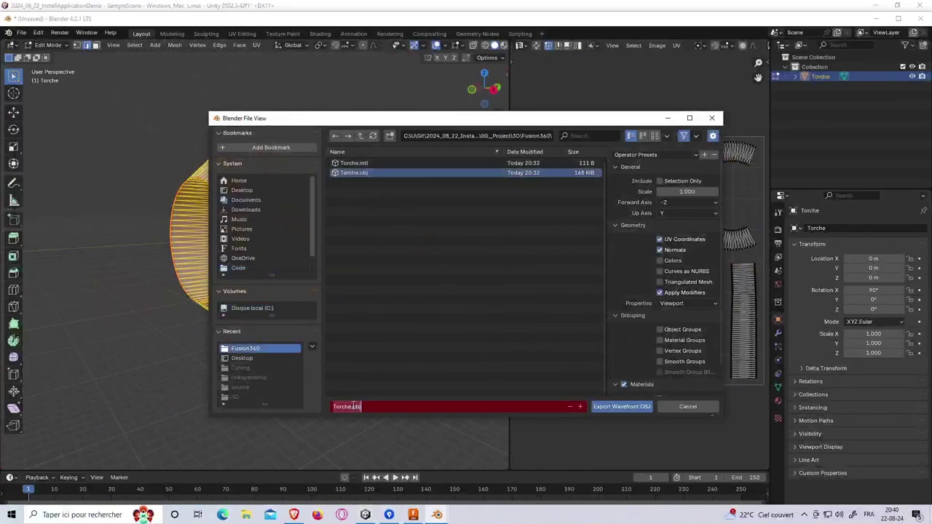
click(353, 407)
click(628, 407)
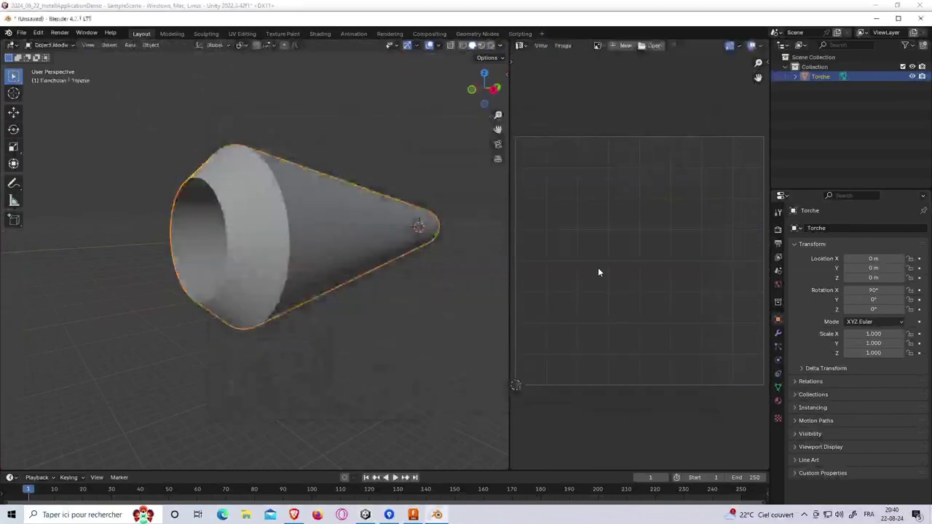
Step: Switch the torch to Edit Mode and start the UV > Export UV Layout command
click(62, 47)
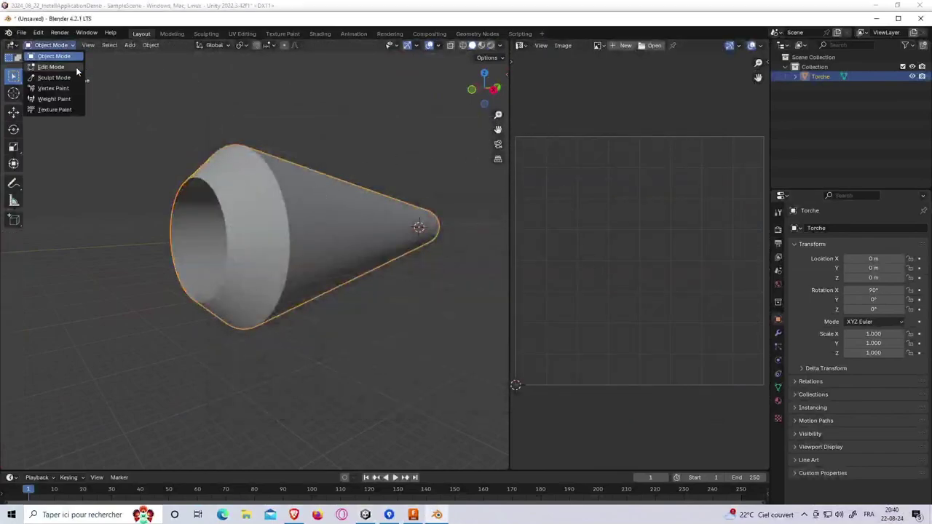
click(76, 67)
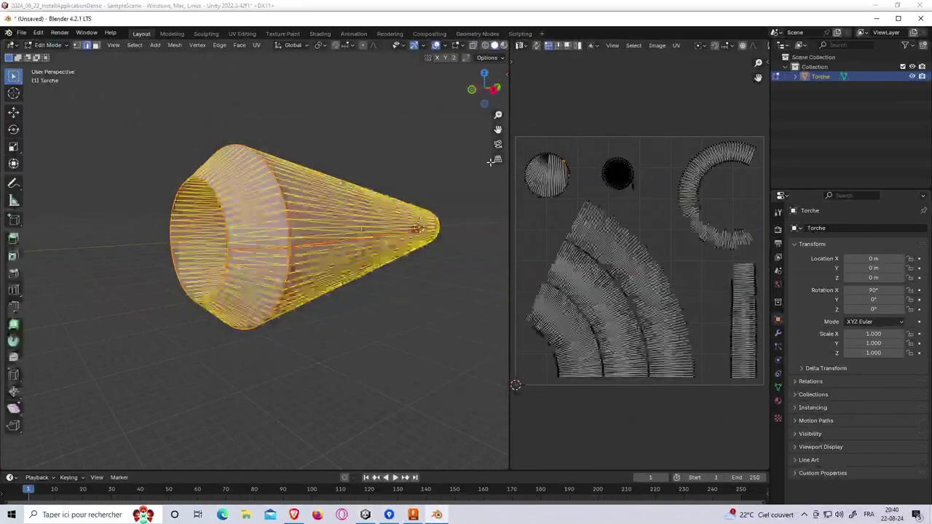
click(656, 46)
mouse_move(675, 45)
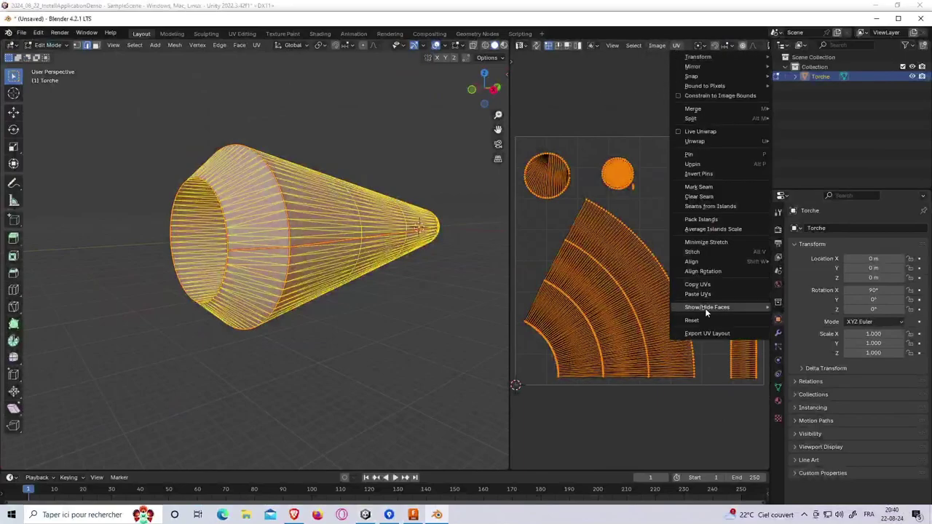
click(706, 333)
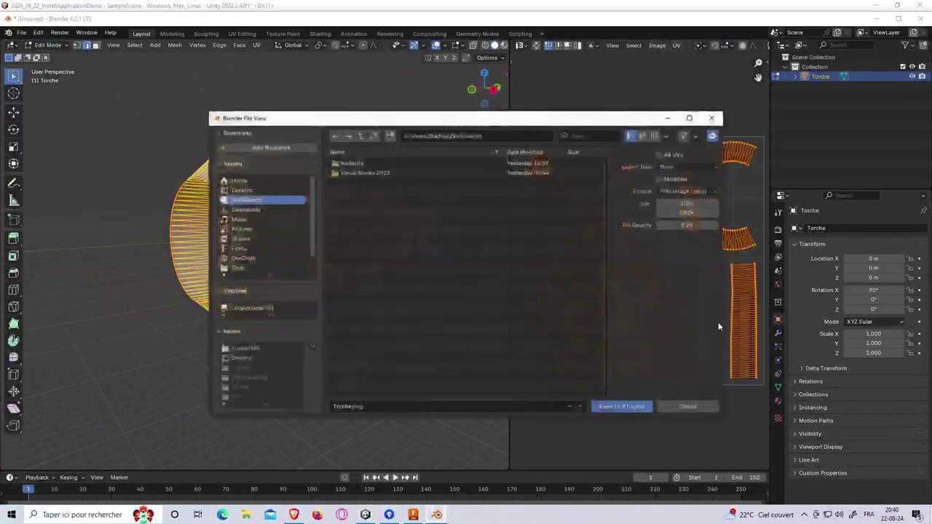
Step: Export the 1024×1024 UV layout as Torche.png into Assets\00_Project\3D\Fusion360
click(252, 309)
click(361, 200)
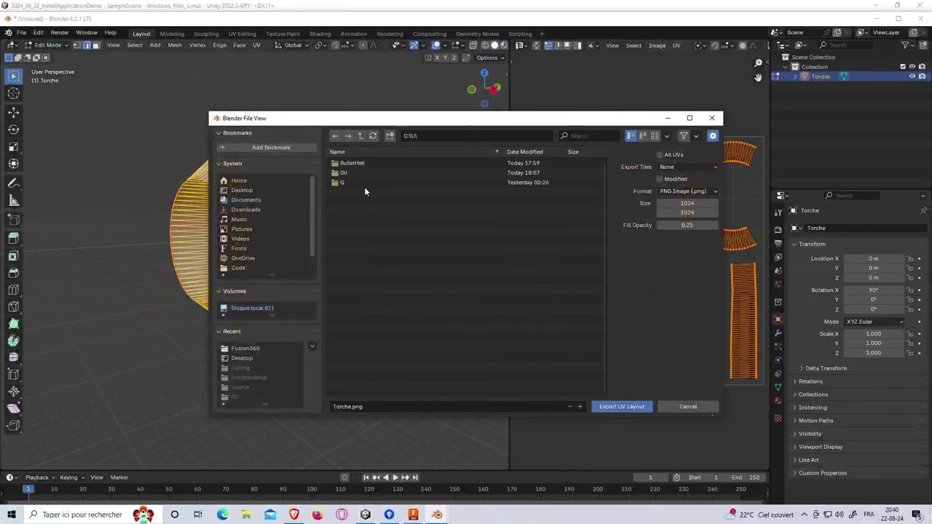
click(365, 173)
click(370, 173)
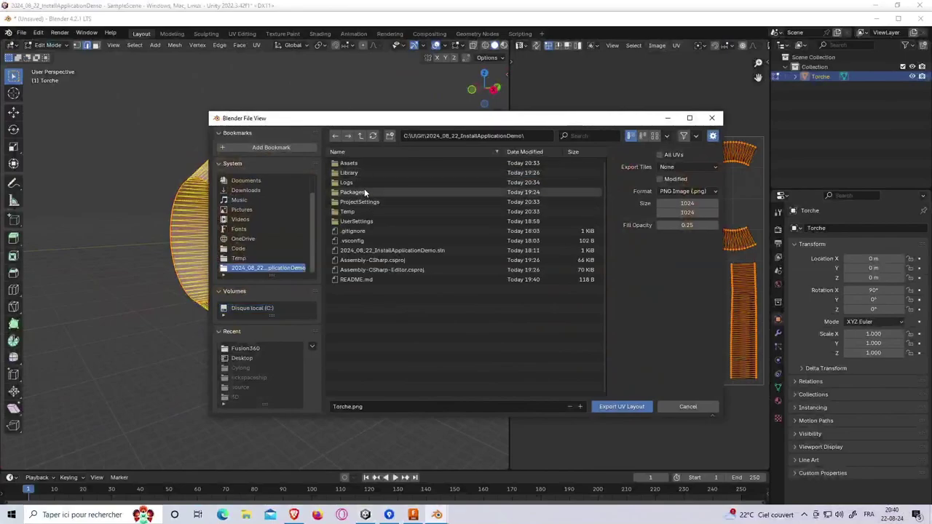
click(365, 163)
click(377, 164)
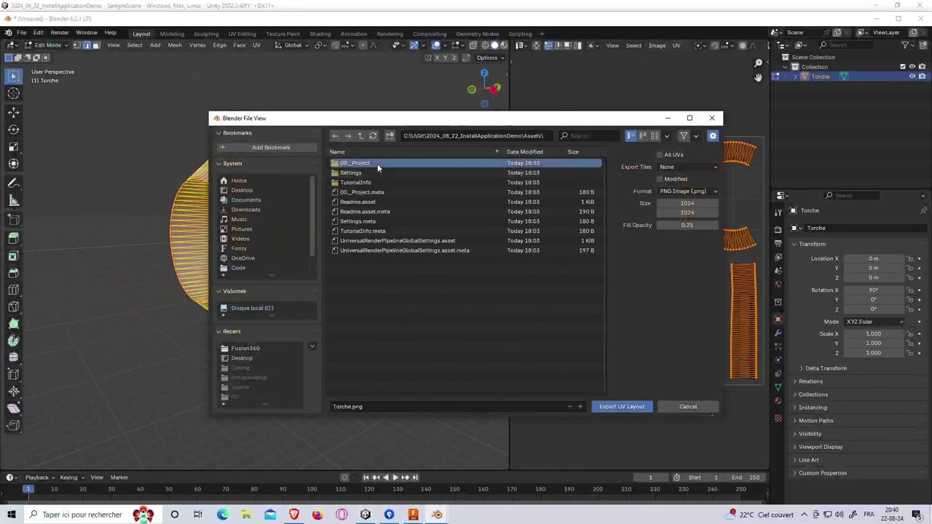
click(369, 172)
click(372, 171)
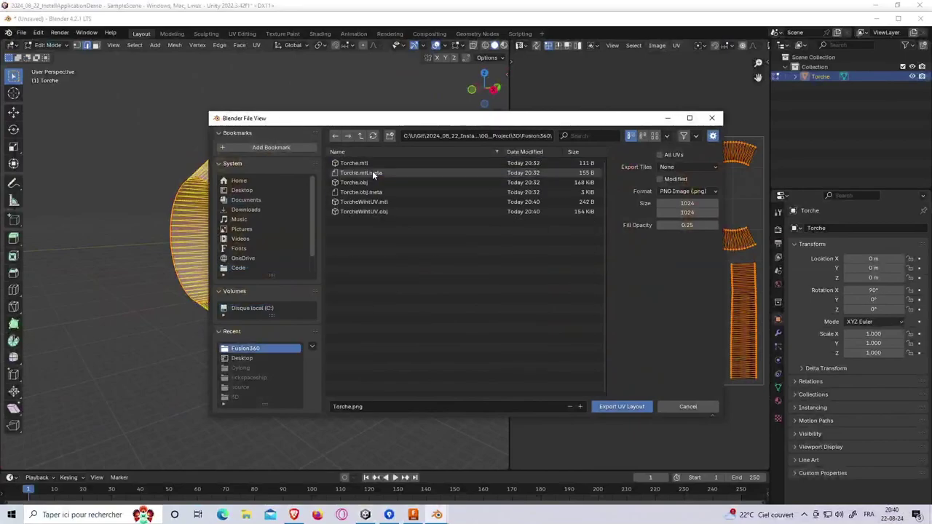
click(622, 406)
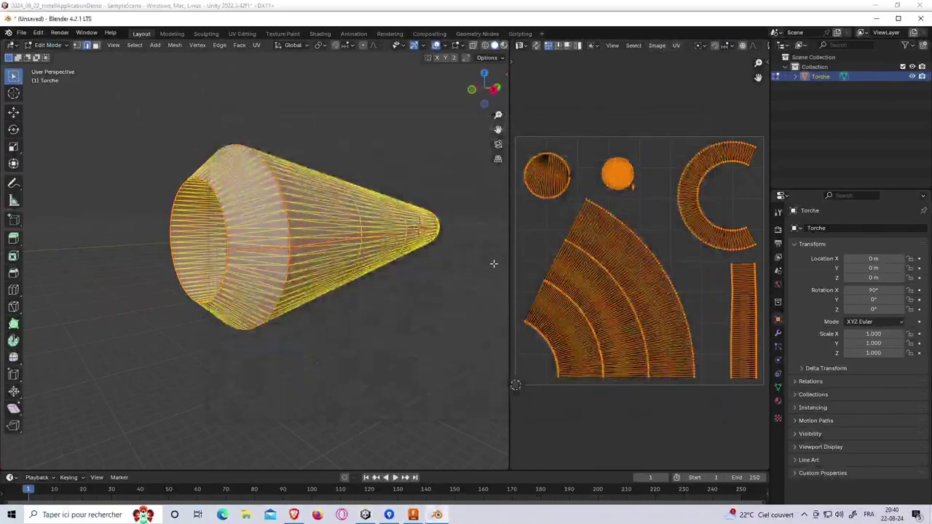
Step: Drag the TorcheWihtUV model from the Project panel into the Unity scene and frame it
key(alt+Tab)
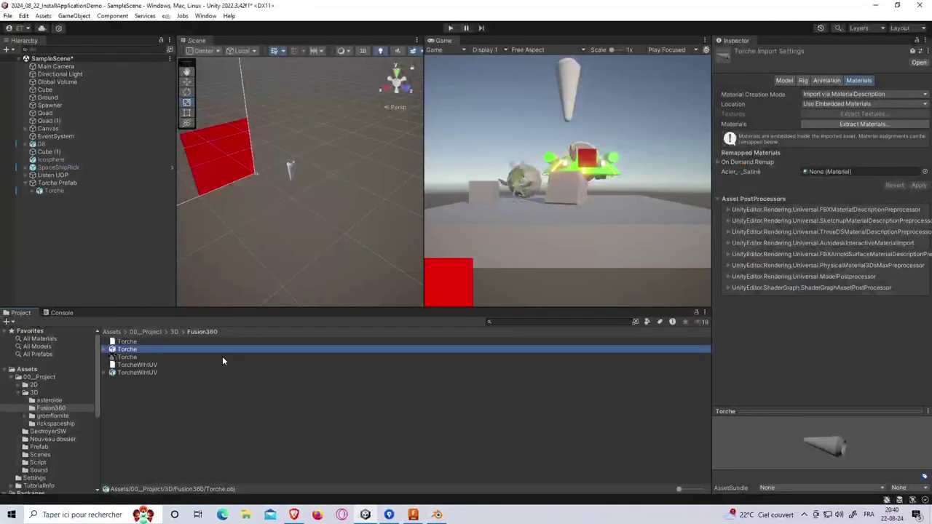
click(144, 370)
drag(146, 372, 347, 211)
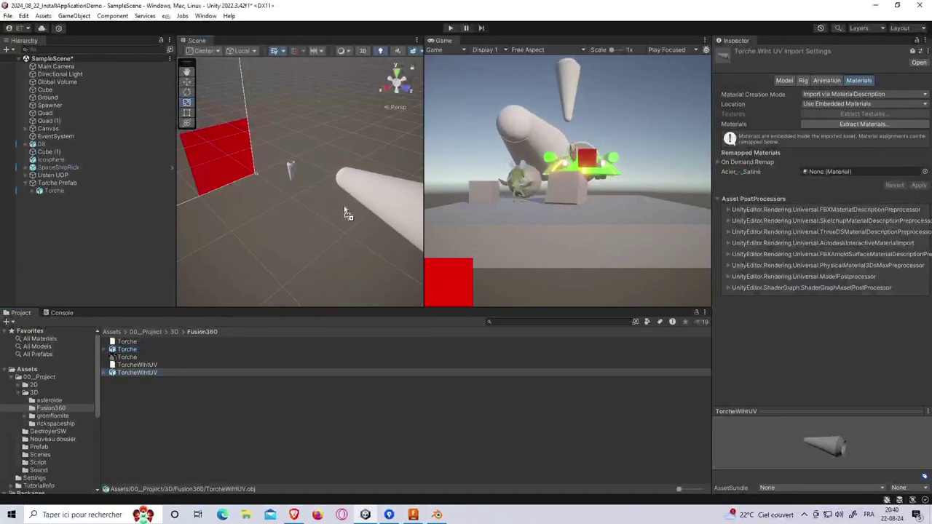
key(f)
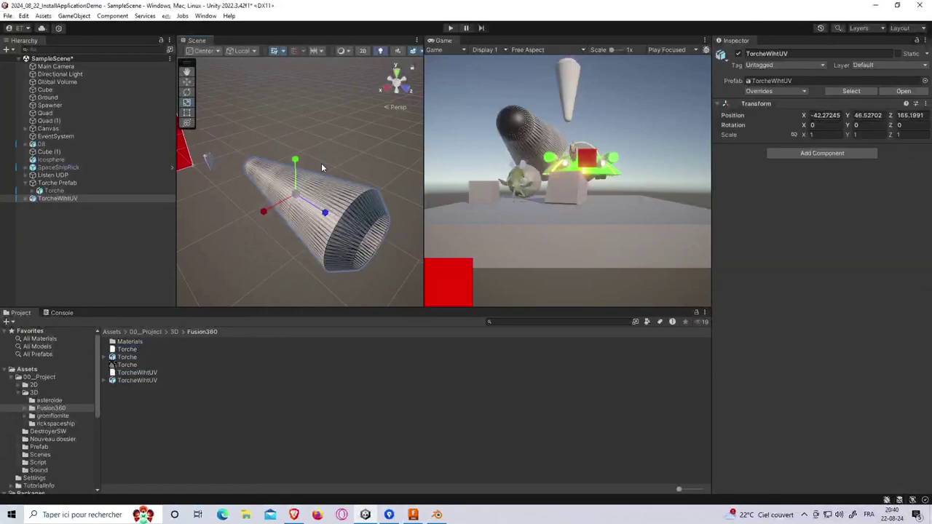
Step: Rename the Torche texture asset to TorcheColor and preview the image
click(135, 367)
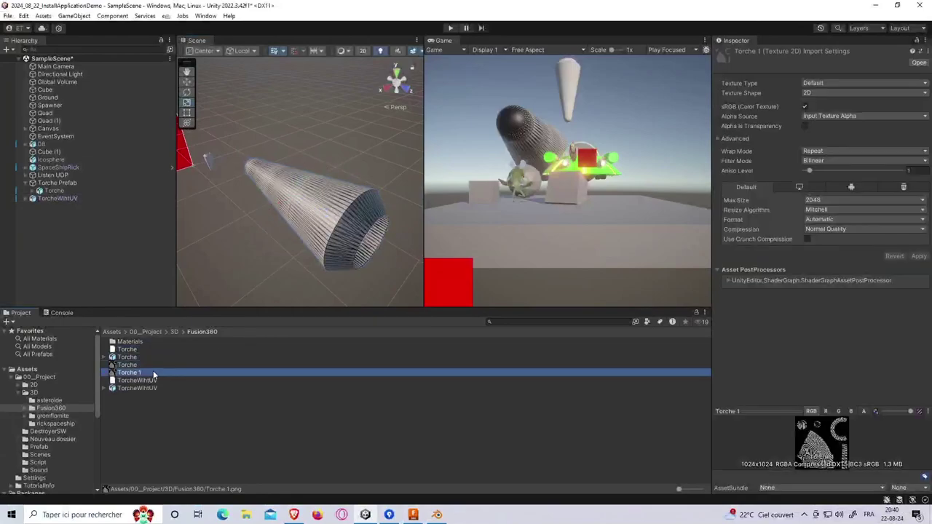
click(140, 373)
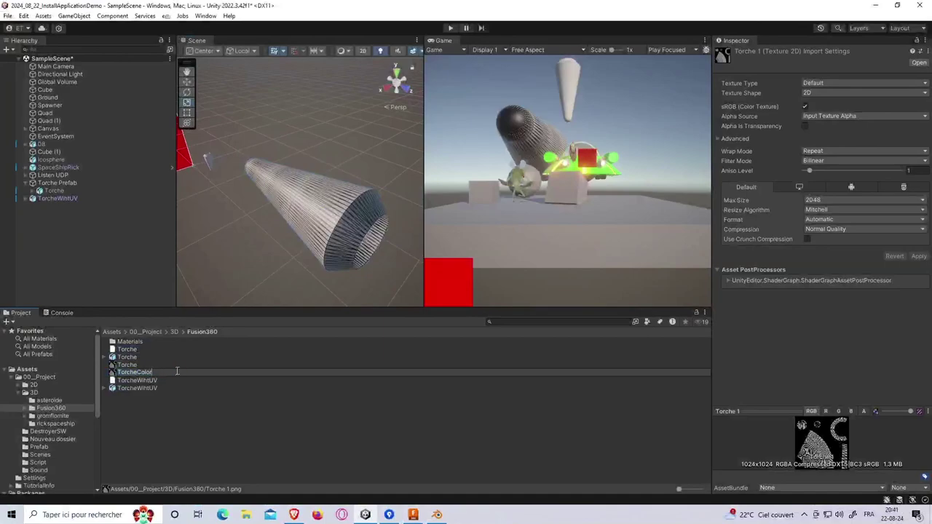
key(Return)
double_click(170, 371)
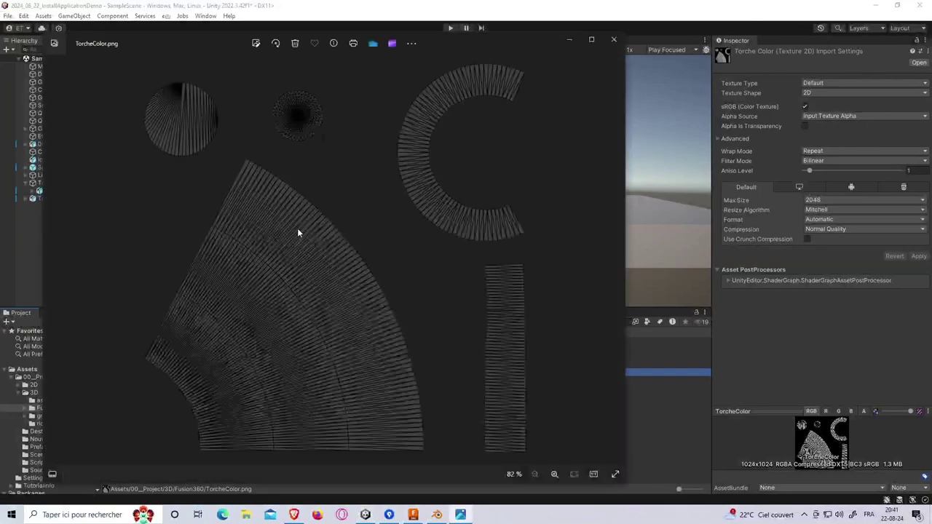
click(614, 39)
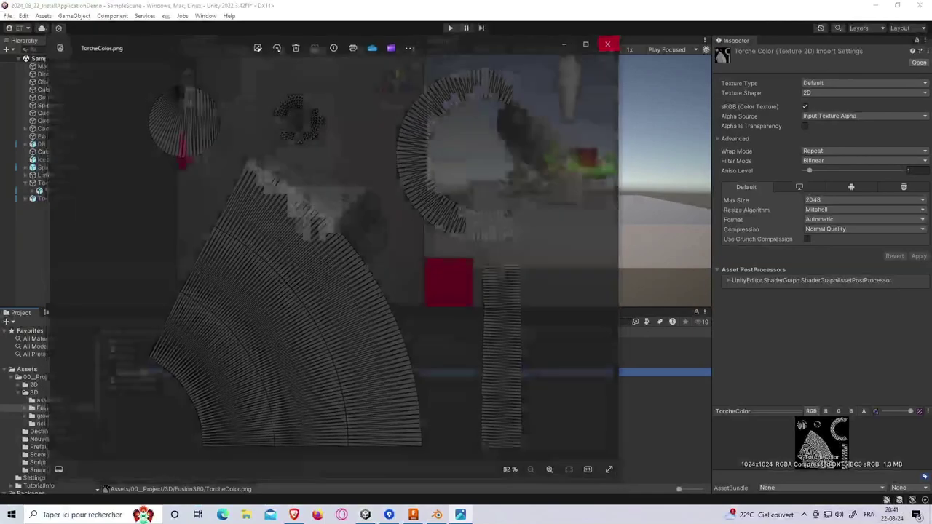
right_click(147, 374)
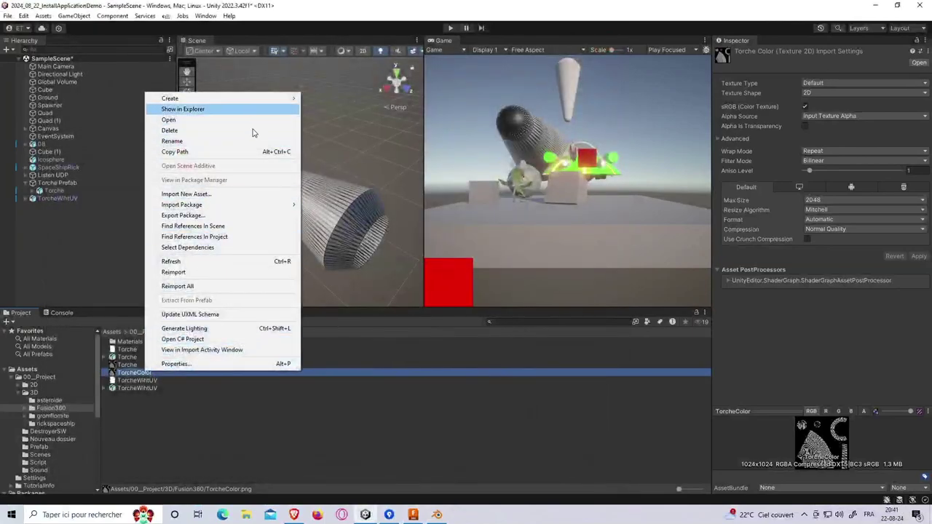
Step: Reveal TorcheColor.png in File Explorer and open it with Paint
click(270, 108)
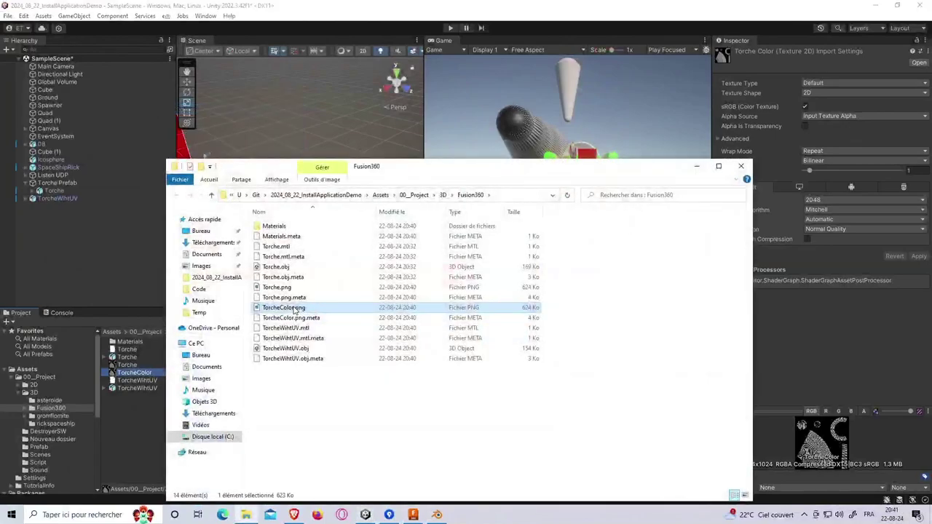
right_click(294, 312)
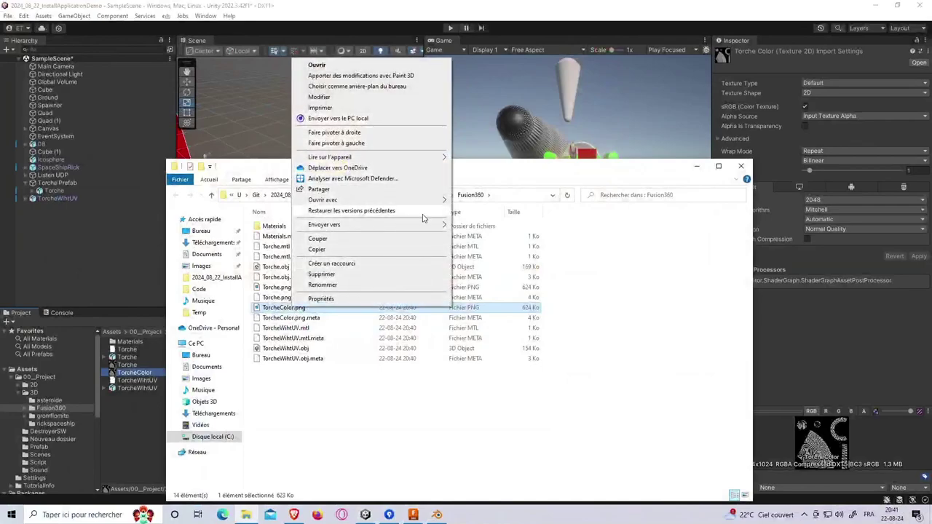
mouse_move(342, 199)
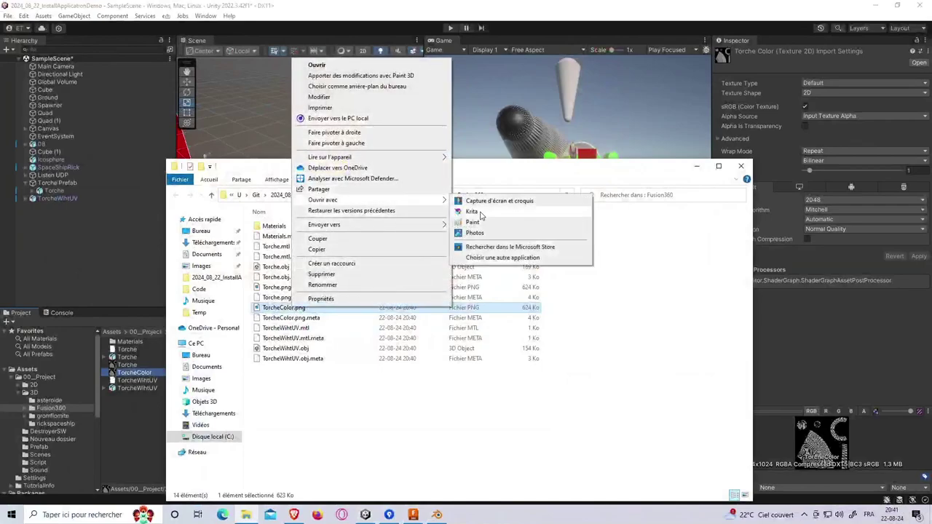
click(479, 224)
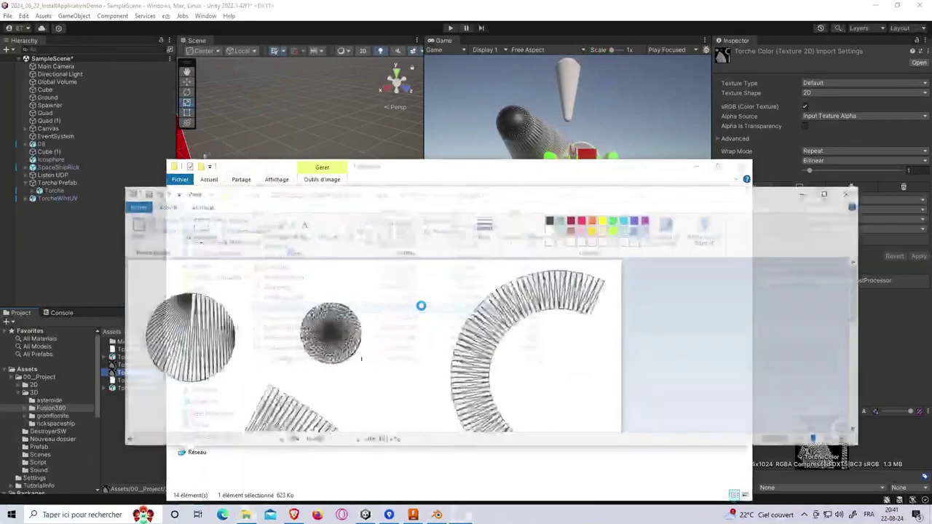
Step: Enlarge the Paint window and draw red ellipse outlines on the fan and C-shaped islands
drag(466, 193, 425, 53)
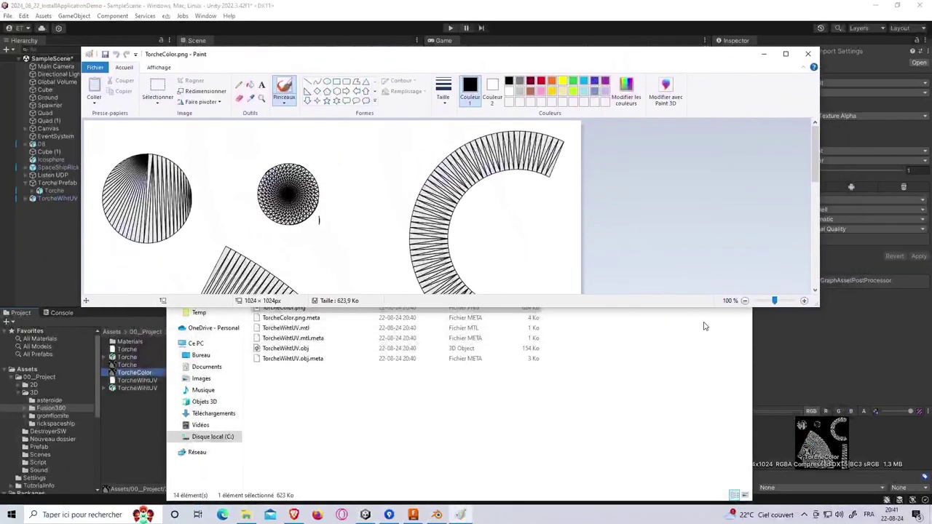
drag(813, 301, 845, 477)
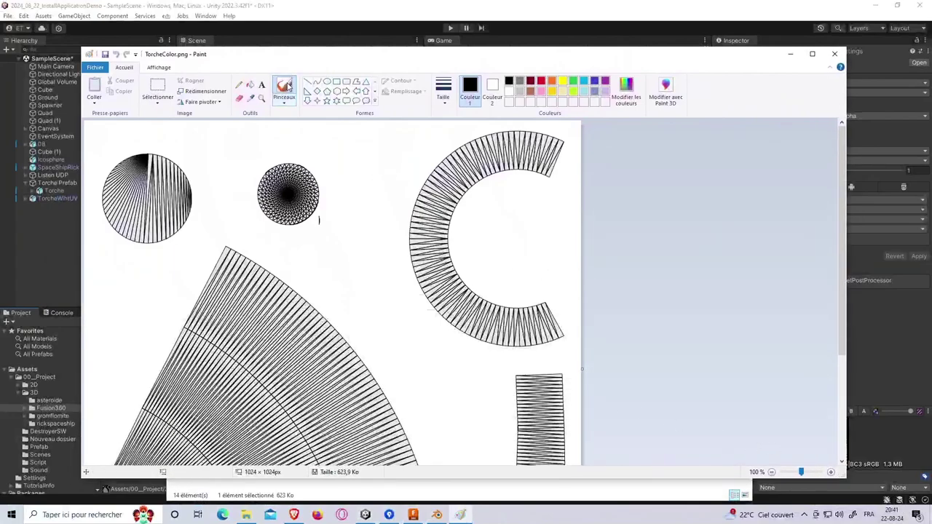
click(327, 82)
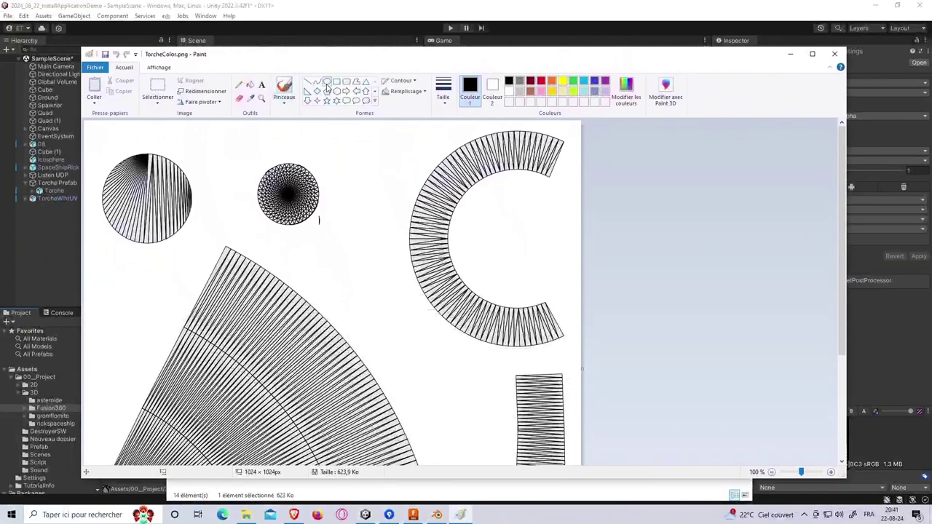
click(541, 81)
drag(221, 336, 304, 420)
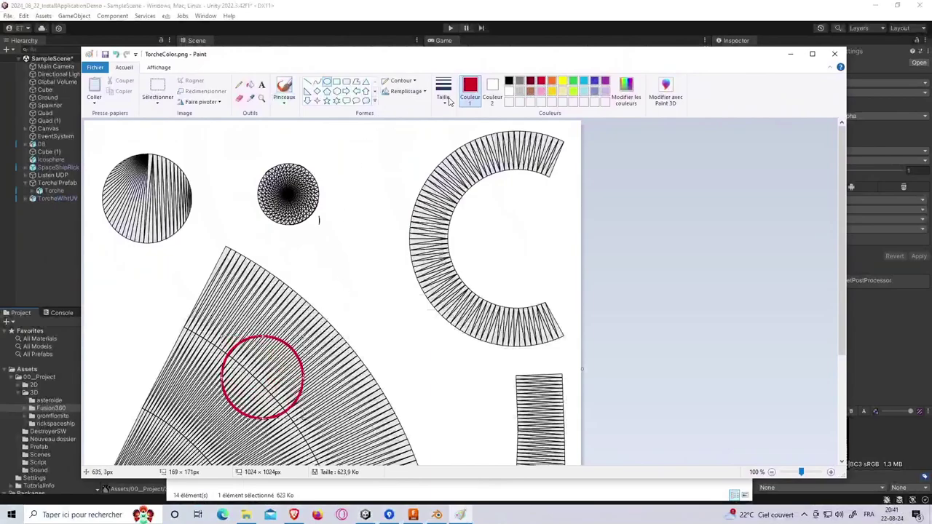
drag(467, 158, 489, 166)
drag(428, 209, 440, 225)
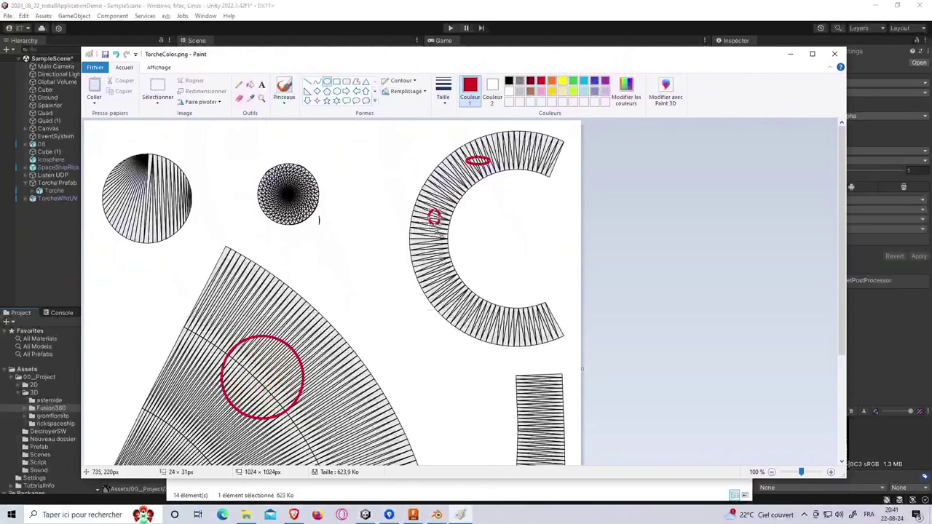
mouse_move(434, 261)
mouse_down()
mouse_move(451, 289)
mouse_move(521, 337)
mouse_up()
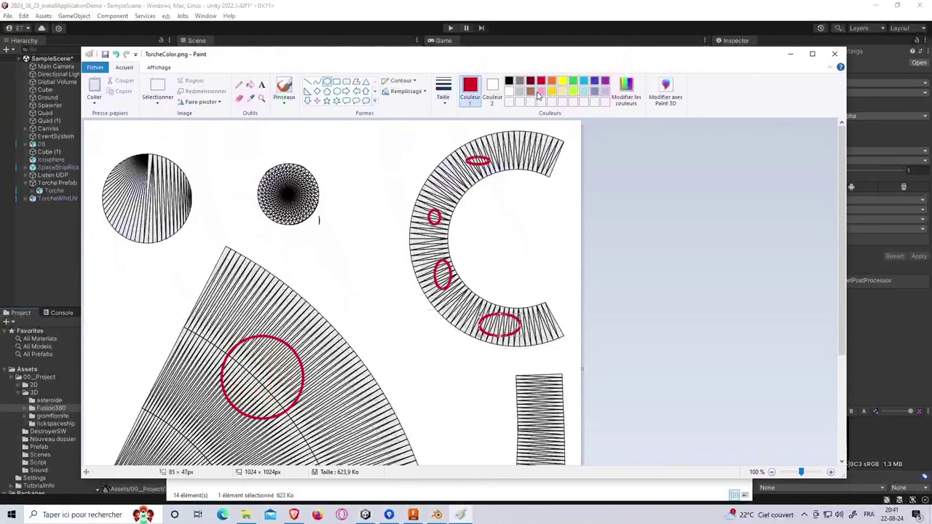
Step: Draw green ellipses in the two circle islands and a yellow one on the striped strip
click(573, 82)
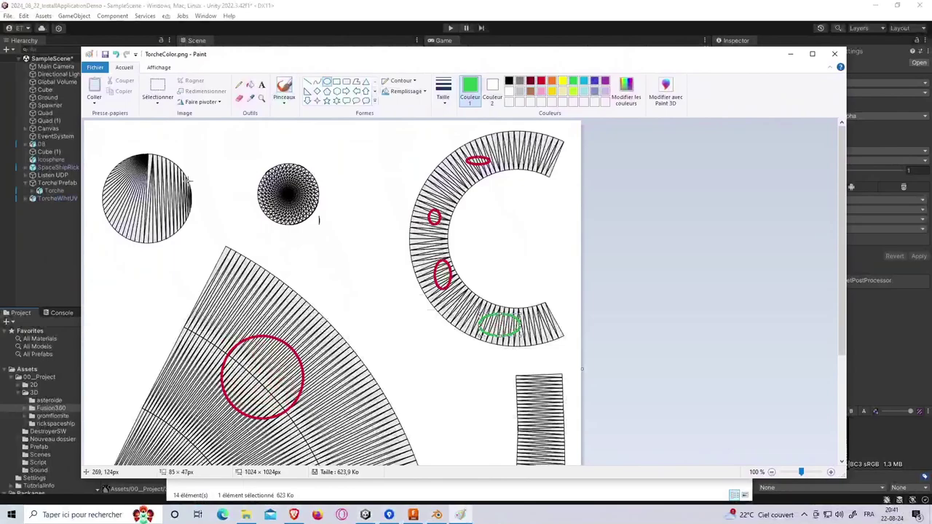
drag(125, 178, 170, 217)
click(275, 177)
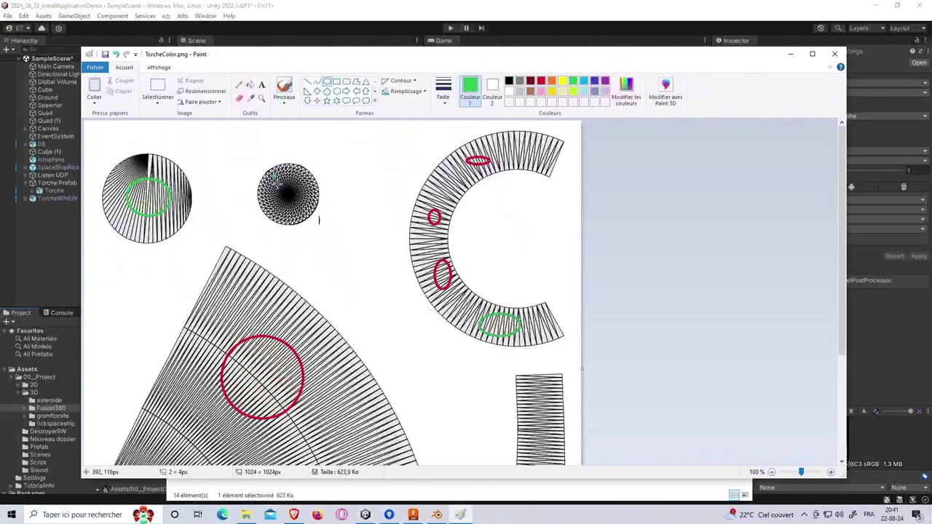
drag(275, 177, 310, 213)
click(561, 82)
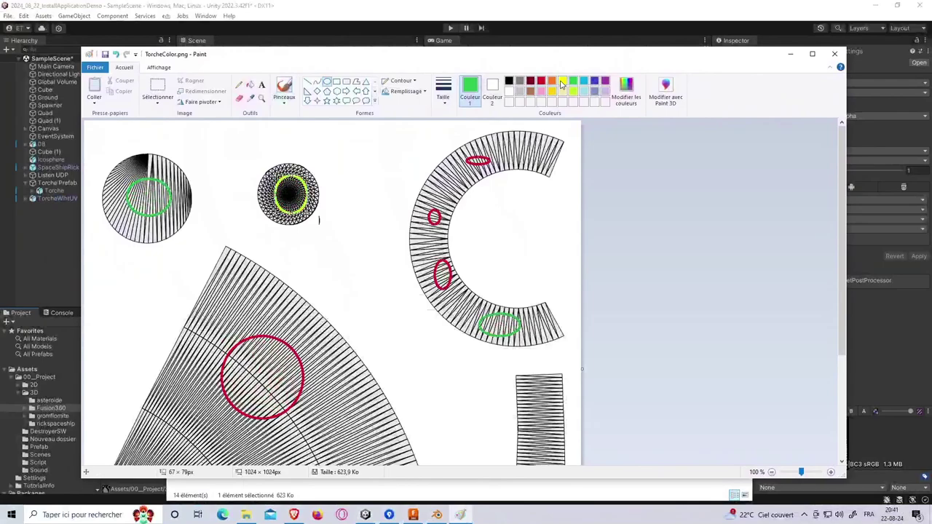
drag(527, 392, 561, 444)
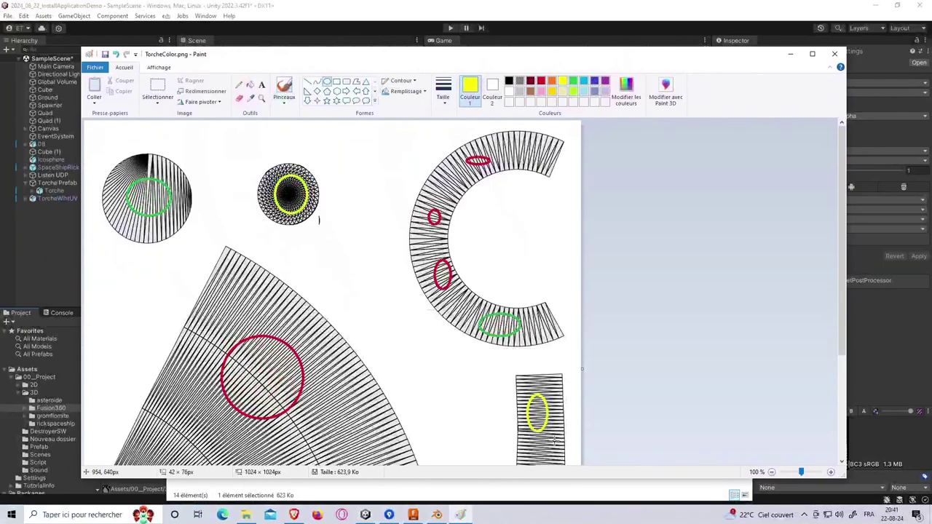
Step: Draw blue ellipse outlines on the strip and the fan-shaped island
click(594, 82)
scroll(507, 306, down, 3)
mouse_move(530, 308)
mouse_down()
mouse_move(552, 391)
mouse_move(536, 440)
mouse_up()
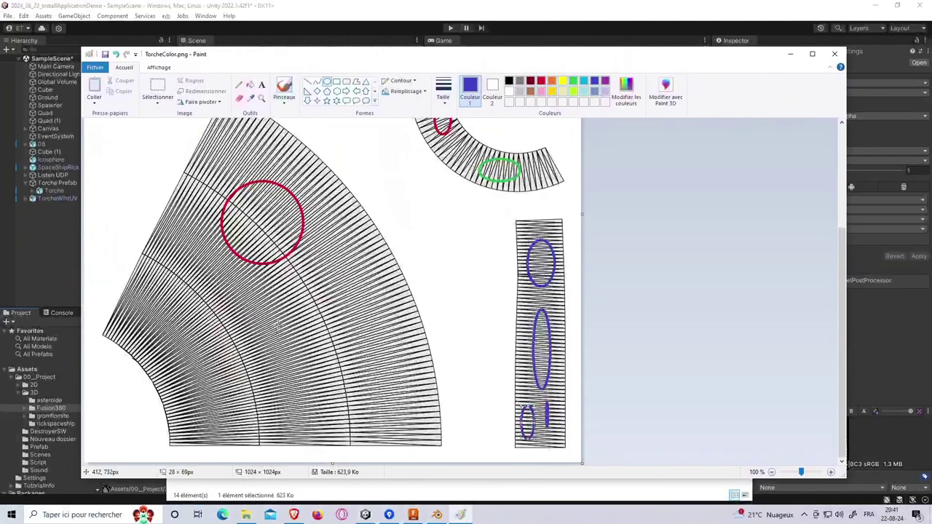
drag(277, 326, 355, 403)
Step: Add eight more red ellipses across the fan island and save the image
click(552, 81)
click(540, 80)
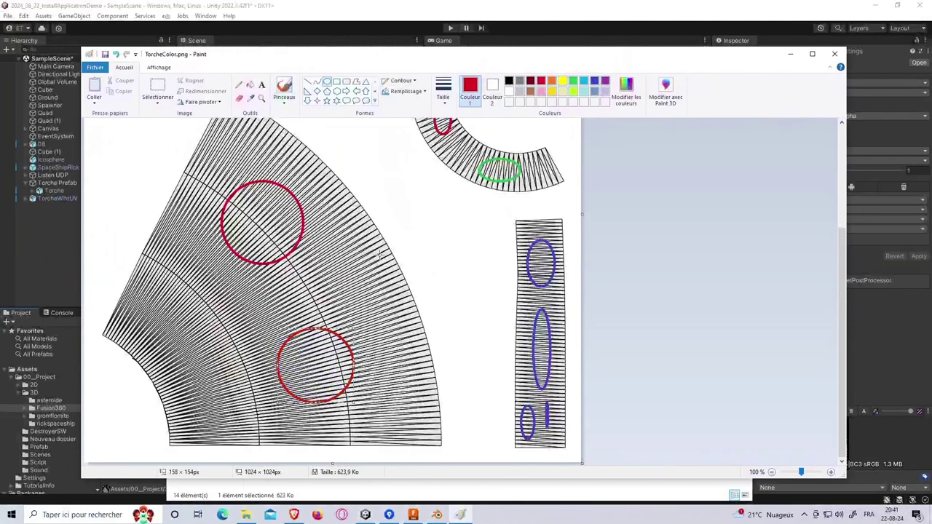
drag(174, 299, 198, 340)
drag(256, 308, 279, 315)
drag(328, 275, 370, 315)
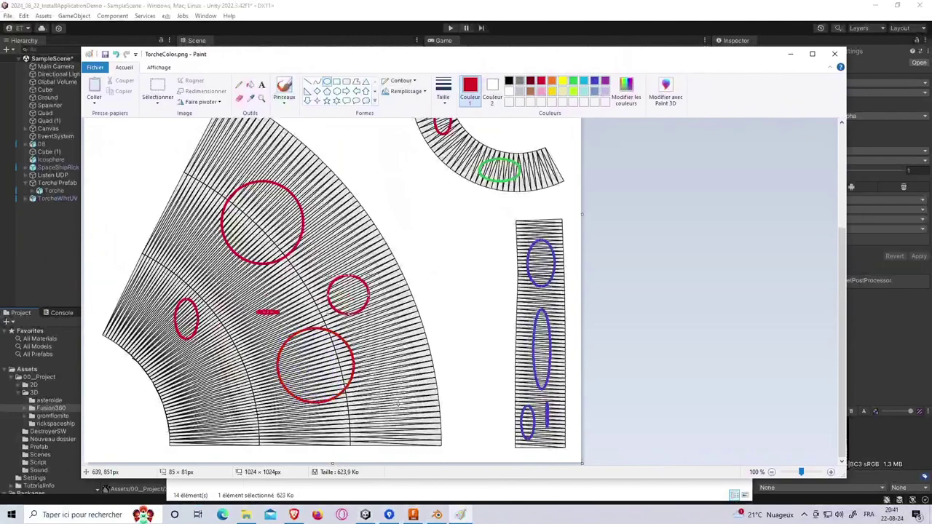
drag(393, 382, 421, 441)
drag(215, 379, 242, 406)
drag(185, 242, 201, 258)
drag(231, 289, 249, 311)
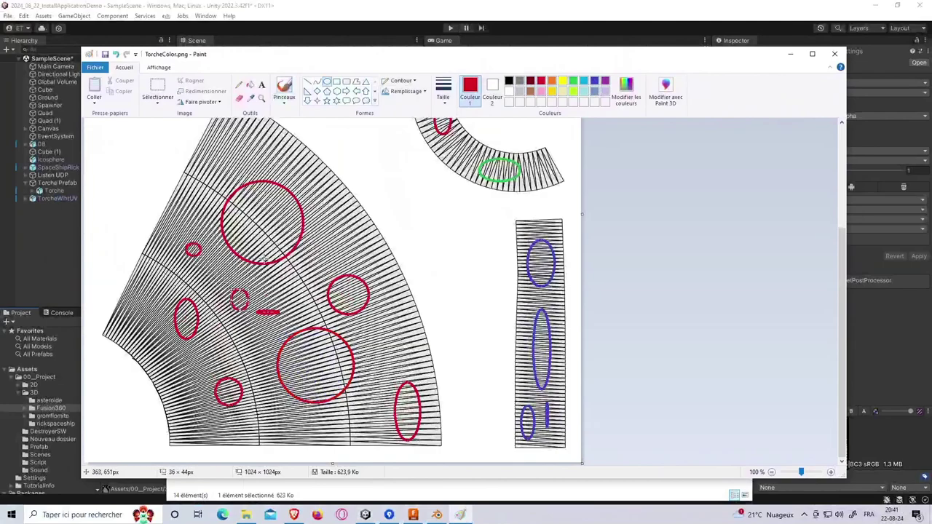
drag(238, 148, 268, 162)
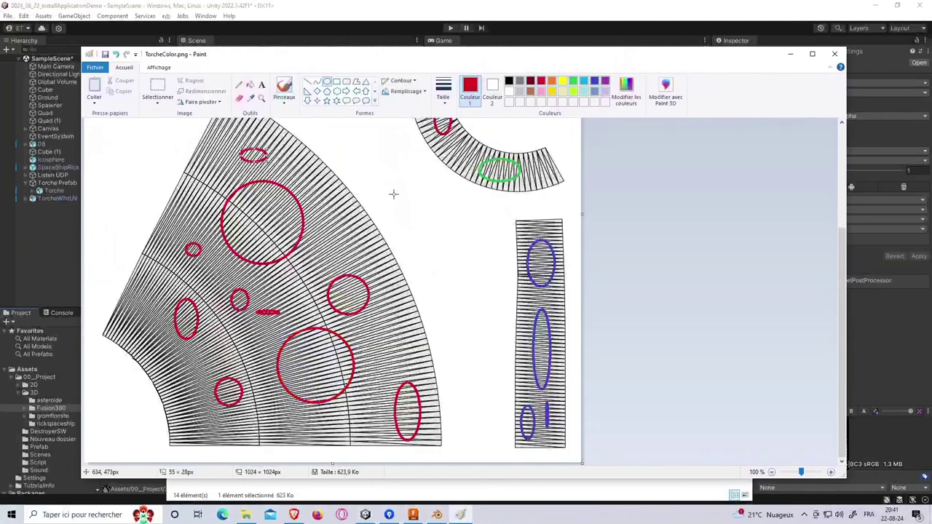
key(ctrl+s)
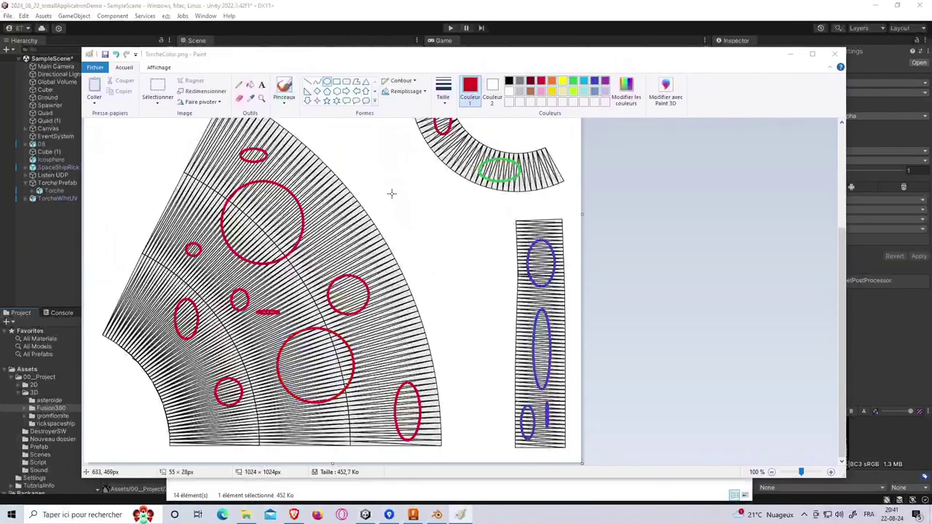
key(alt+Tab)
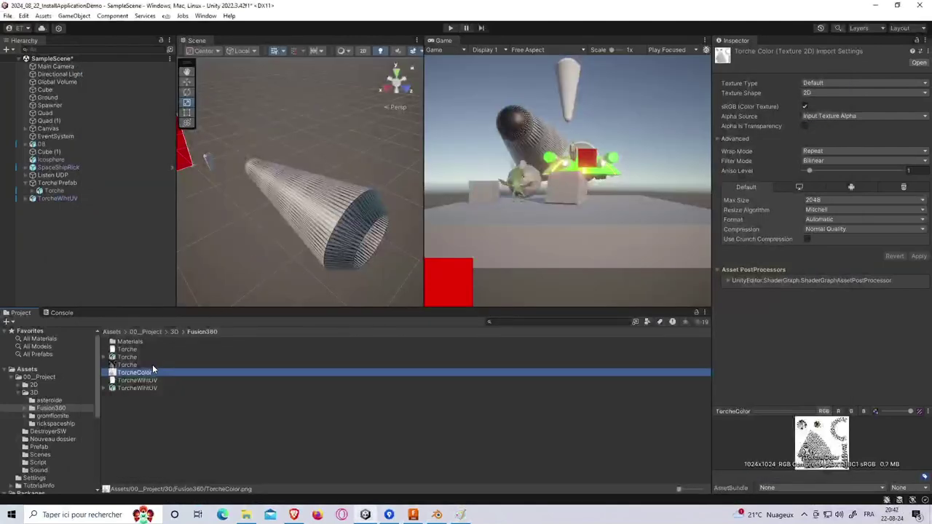
Step: Apply the TorcheColor texture to the TorcheWihtUV torch's 'default' mesh child
drag(148, 377, 336, 226)
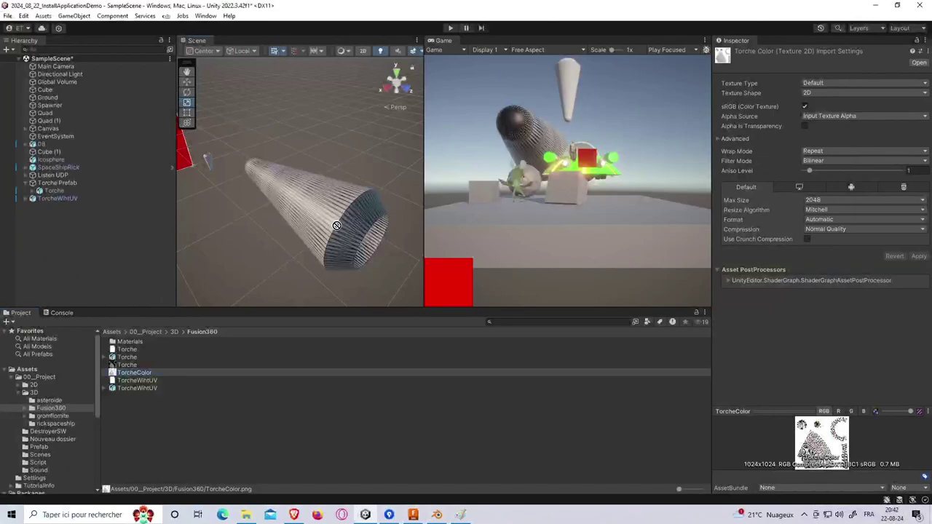
click(127, 343)
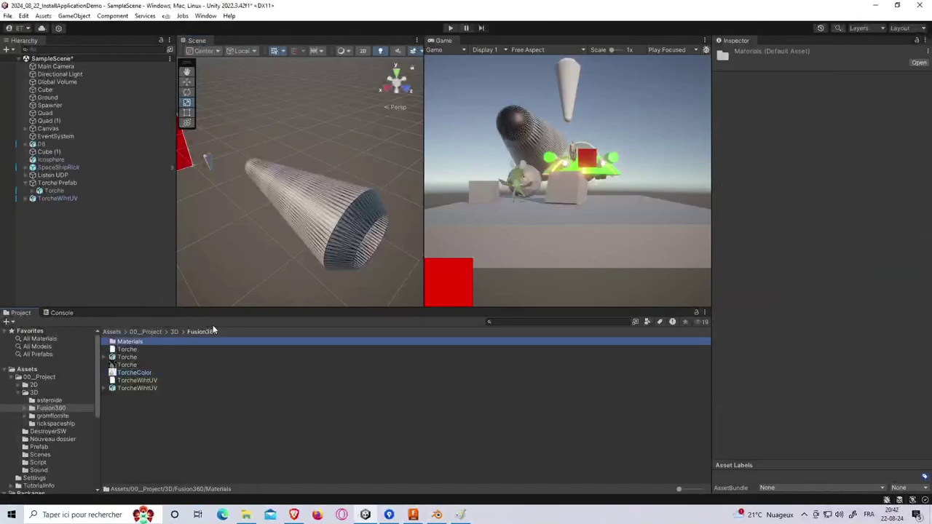
mouse_move(140, 375)
mouse_down()
mouse_move(46, 195)
mouse_move(57, 205)
mouse_up()
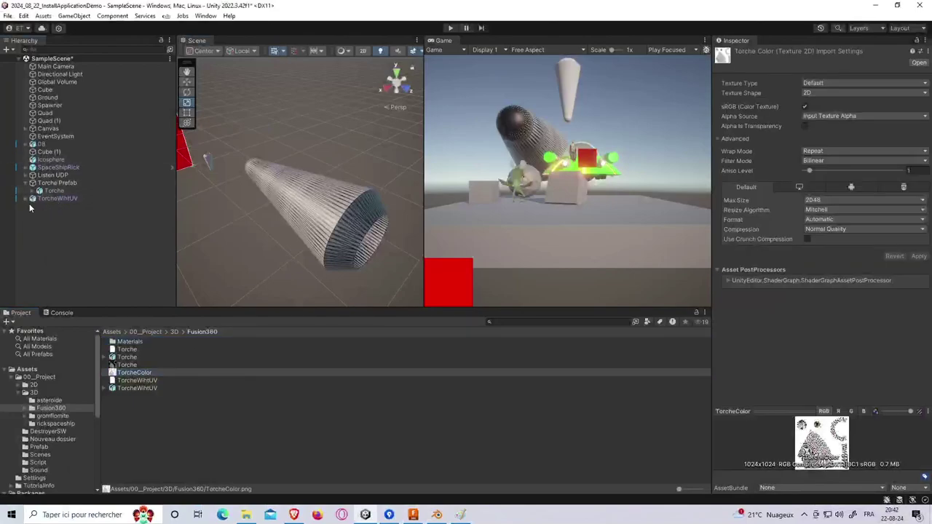
drag(142, 372, 64, 214)
click(362, 152)
Step: Orbit and zoom the Scene view to inspect the painted circles on the torch
scroll(348, 184, up, 5)
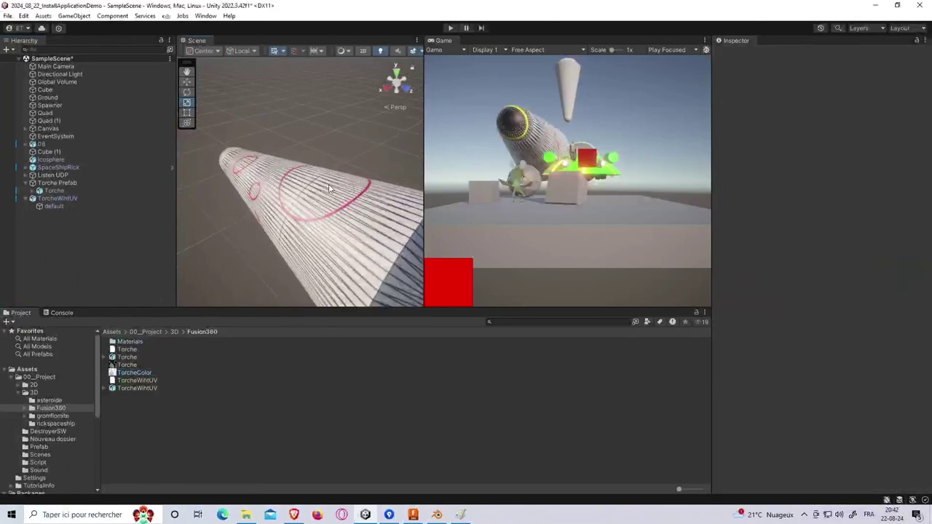
right_drag(329, 188, 321, 172)
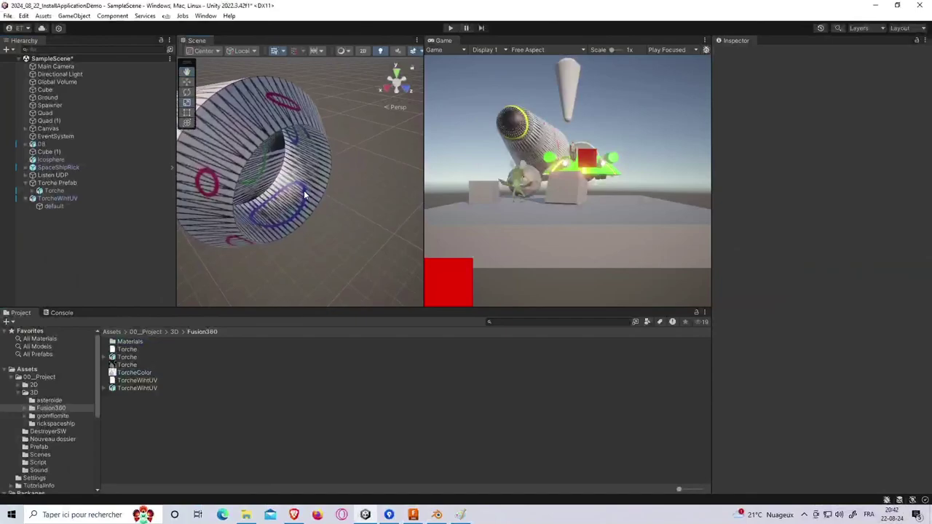
mouse_move(304, 190)
mouse_down()
mouse_move(272, 173)
mouse_move(313, 191)
mouse_up()
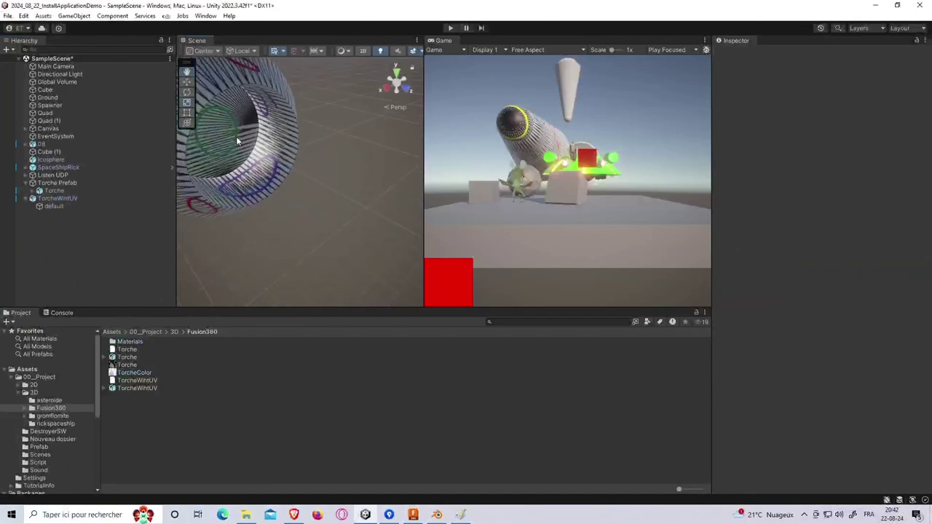
mouse_move(236, 136)
right_down()
mouse_move(304, 201)
mouse_move(296, 219)
mouse_move(412, 156)
mouse_move(313, 197)
mouse_move(329, 191)
right_up()
mouse_move(369, 157)
alt+mouse_down()
mouse_move(305, 213)
mouse_move(331, 192)
mouse_move(308, 195)
alt+mouse_up()
scroll(331, 191, down, 5)
Step: Bring the Autodesk Fusion window to the front
key(alt+Tab)
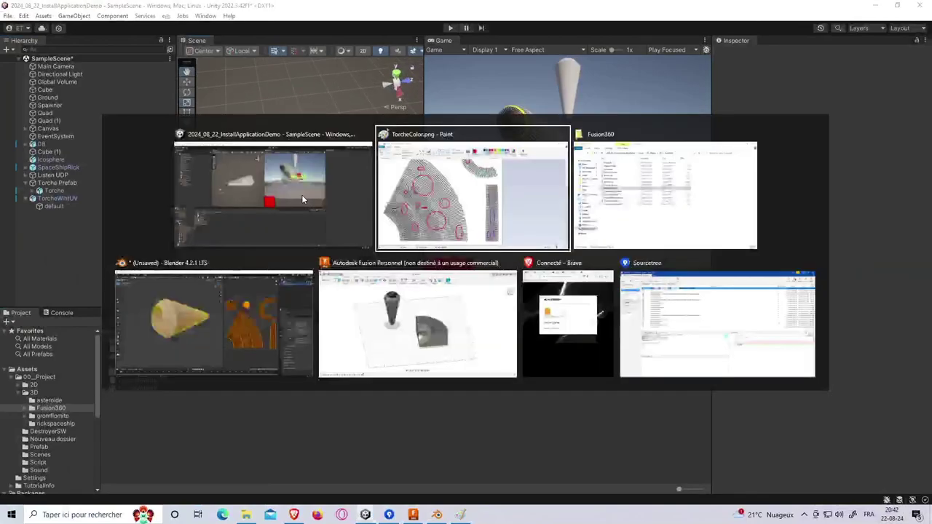
key(alt+Tab)
click(368, 313)
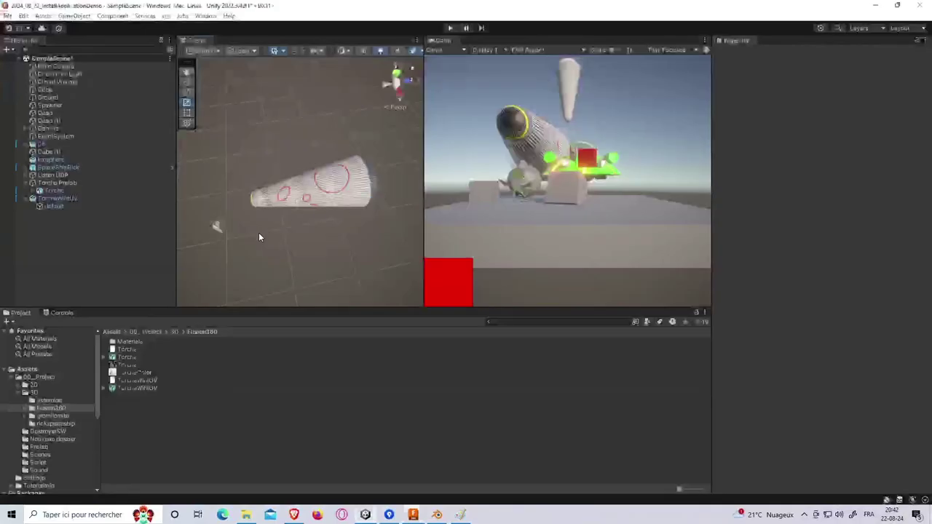
Step: Briefly check Blender, then return to the Fusion design with the torch cone and quarter bowl
key(alt+Tab)
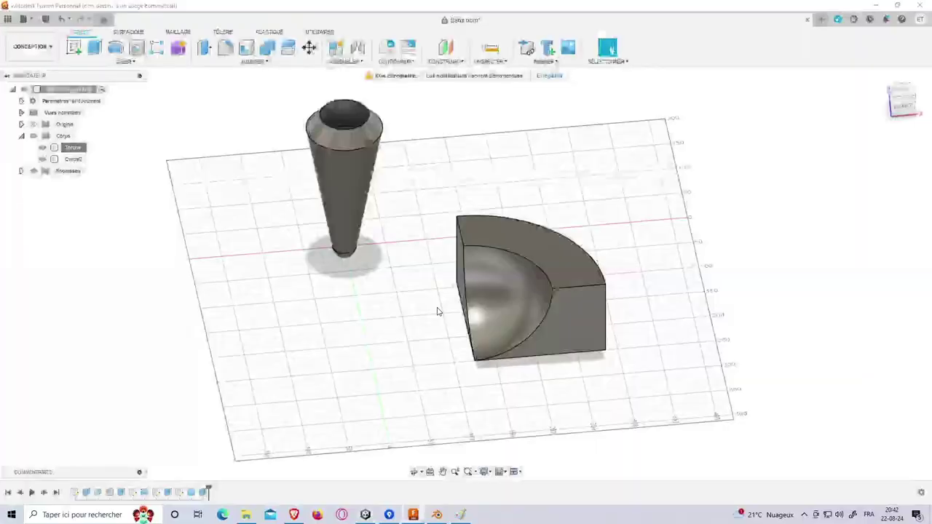
key(alt+Tab)
click(437, 309)
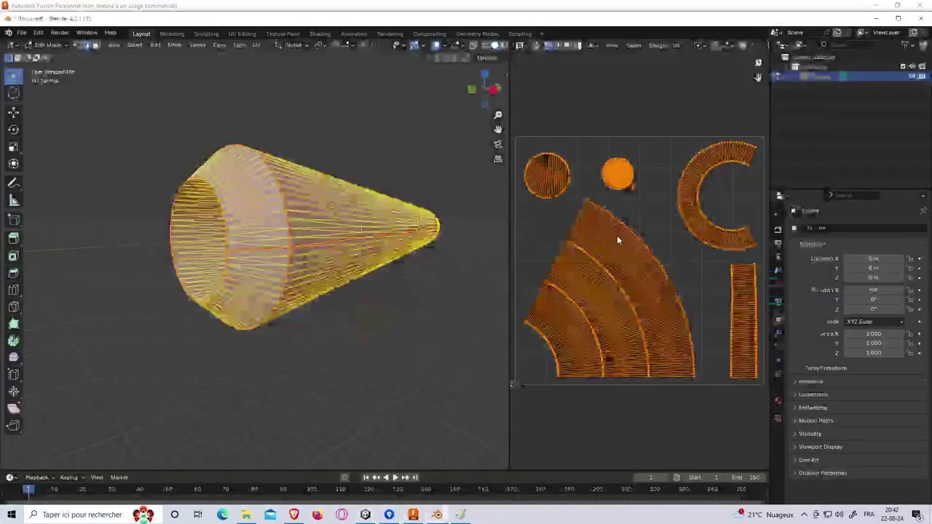
key(alt+Tab)
key(alt+Tab)
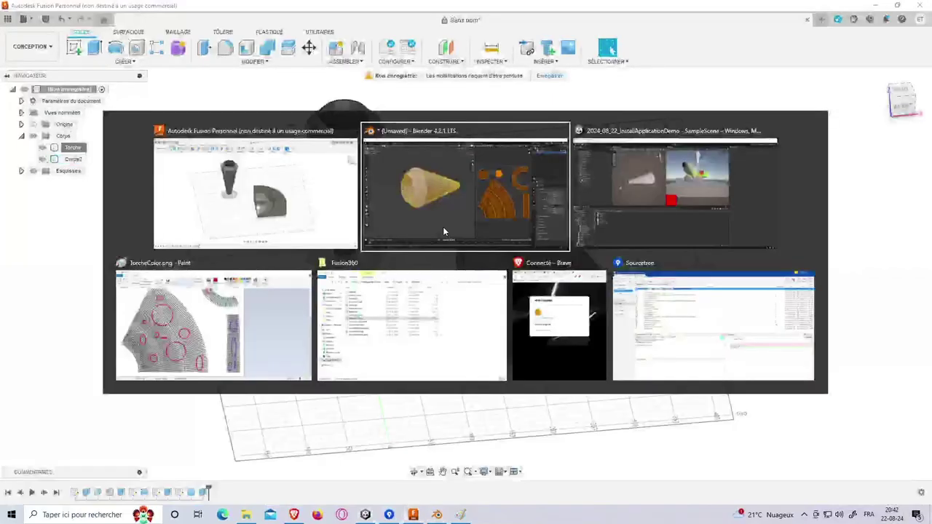
key(alt+Tab)
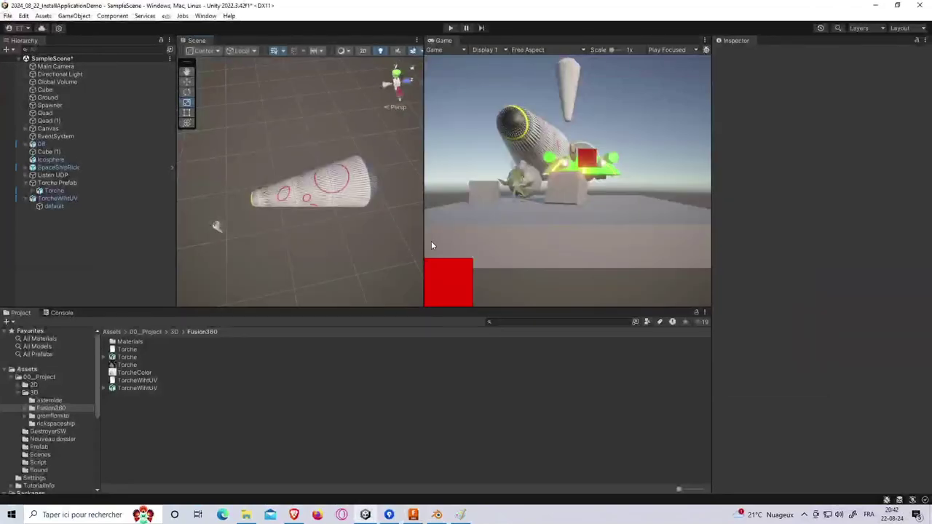
key(alt+Tab)
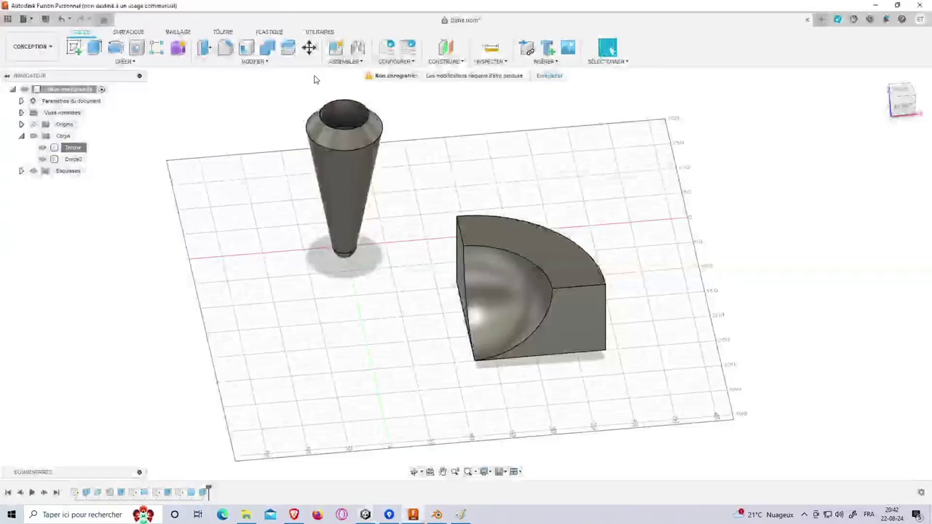